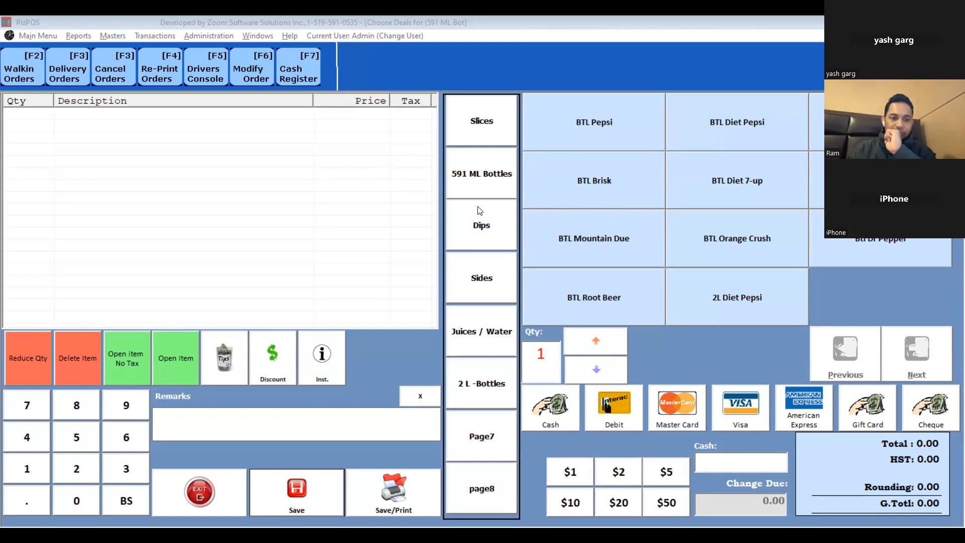
- Exit the cash register screen, confirming cancellation of the current order
{"action": "left_click", "coordinate": [272, 236]}
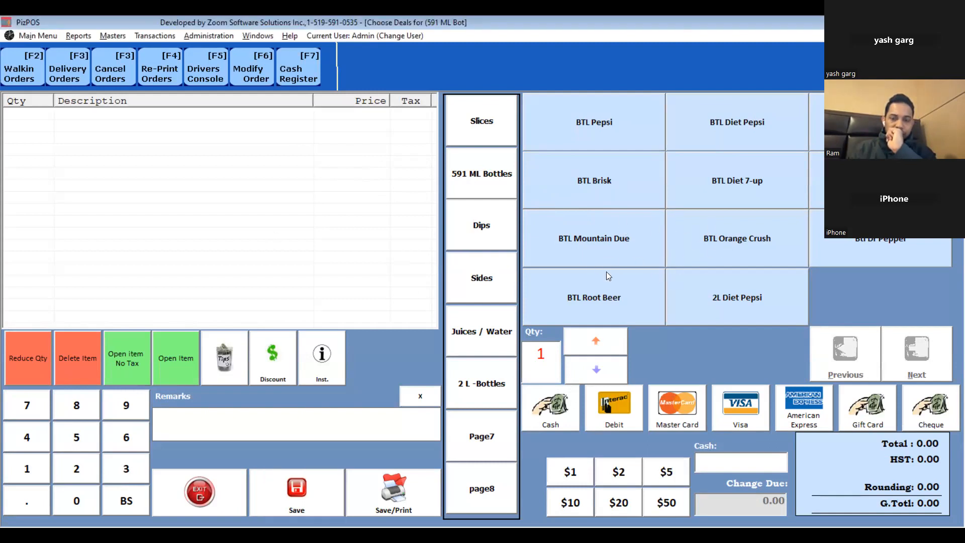
{"action": "key", "text": "Escape"}
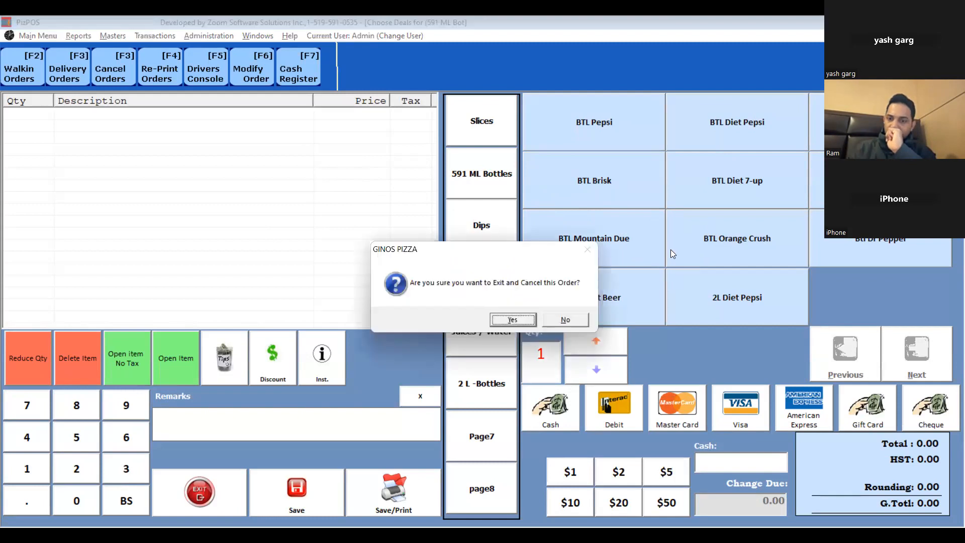
{"action": "key", "text": "Return"}
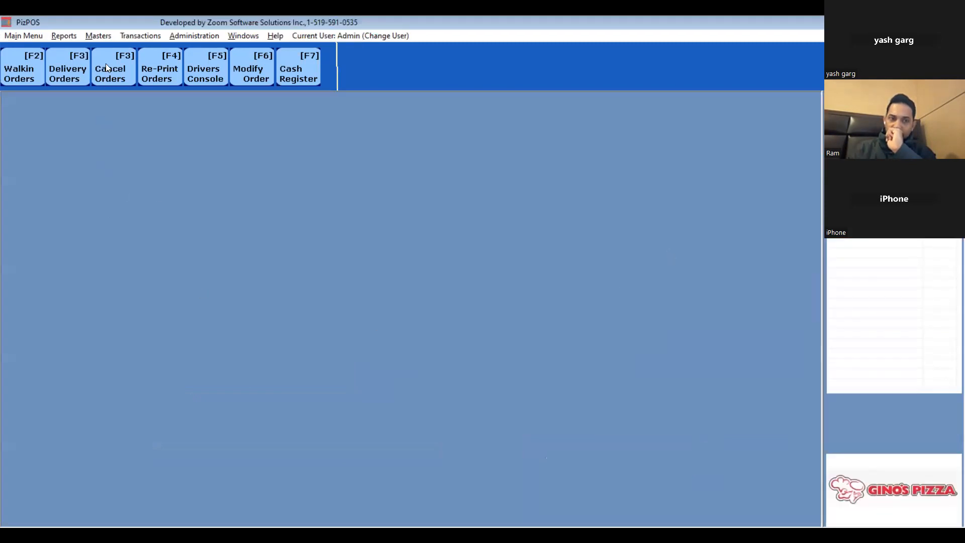
- Open the cash register items setup, add Garlic Bread to the Slices category, and preview the register's Slices page
{"action": "left_click", "coordinate": [99, 36]}
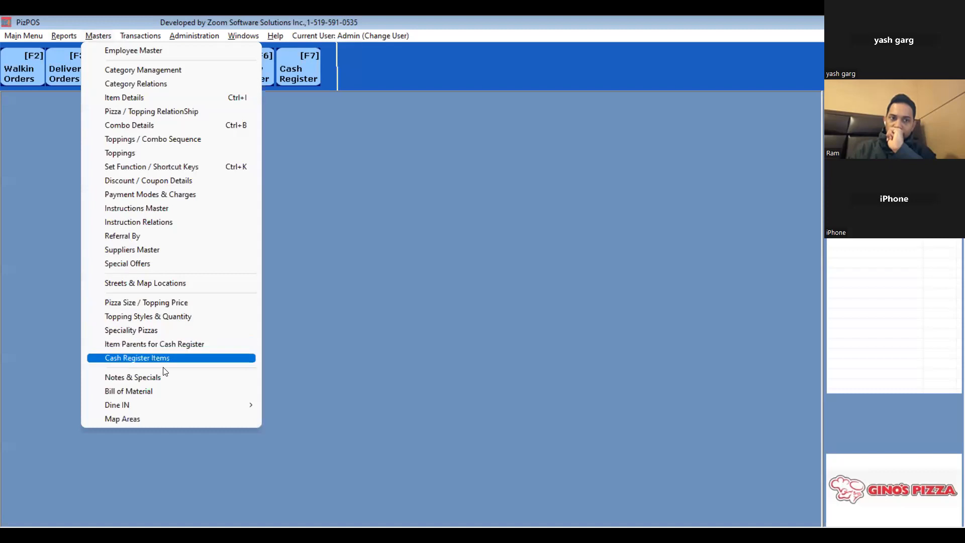
{"action": "left_click", "coordinate": [162, 357]}
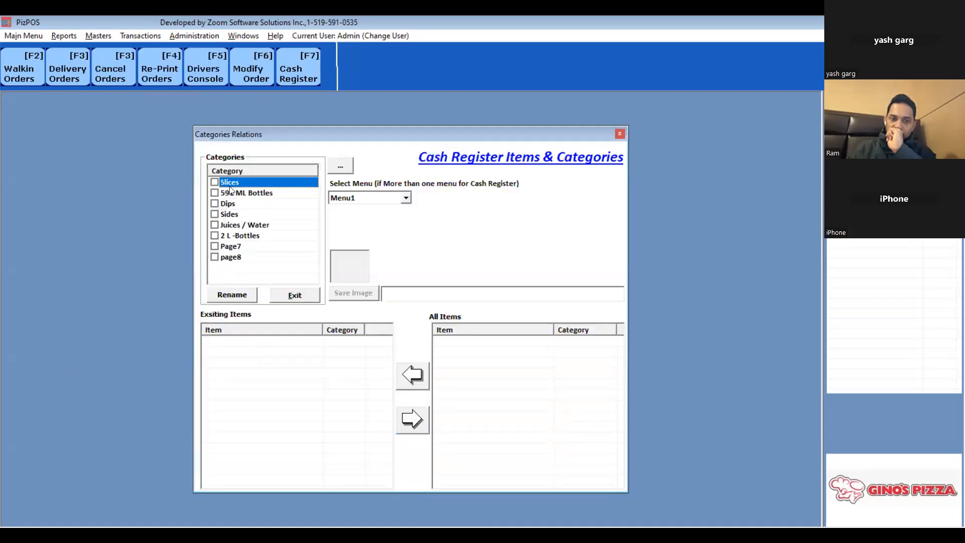
{"action": "left_click", "coordinate": [277, 74]}
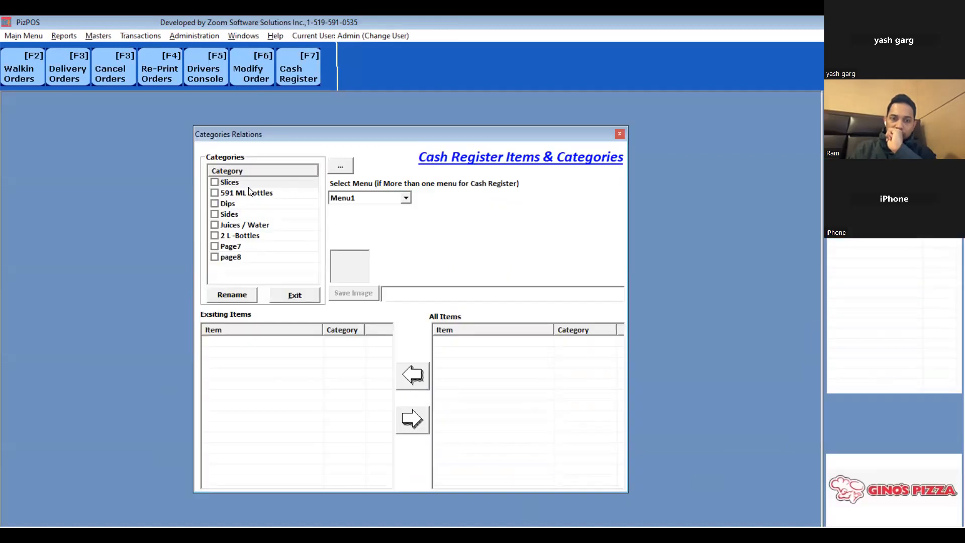
{"action": "left_click", "coordinate": [214, 183]}
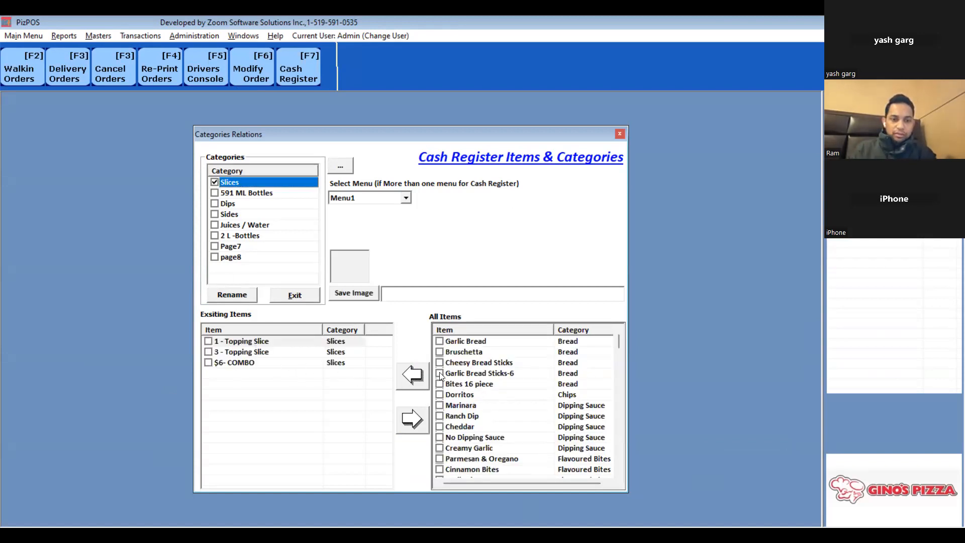
{"action": "left_click", "coordinate": [439, 341]}
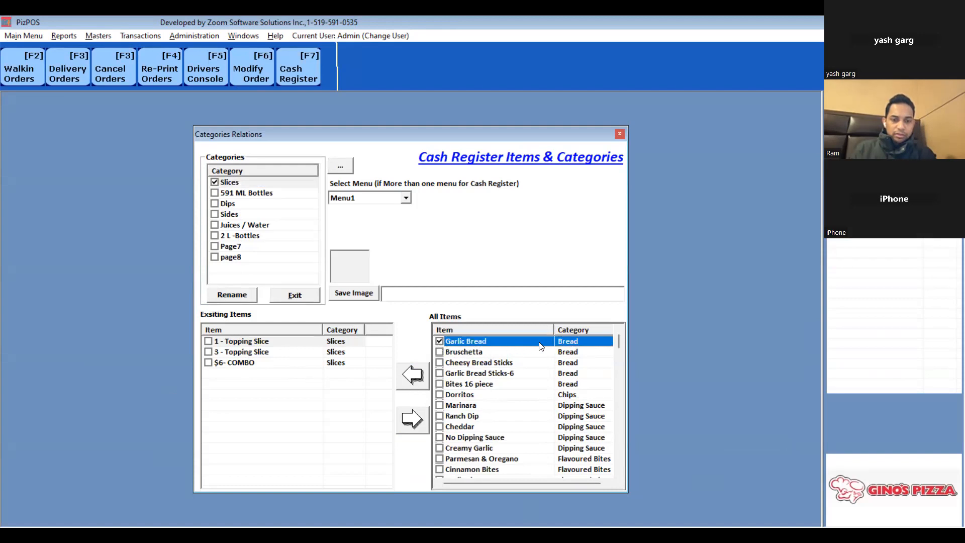
{"action": "left_click", "coordinate": [408, 376]}
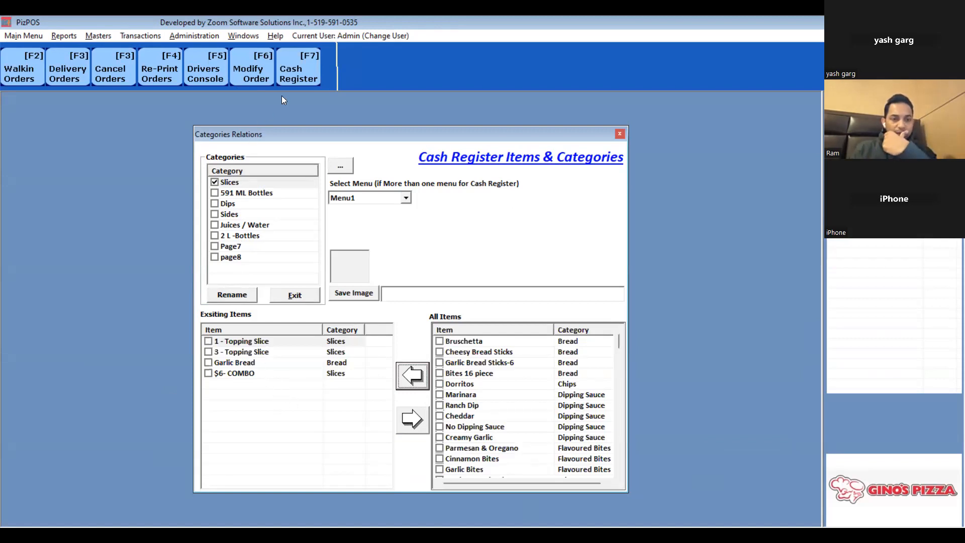
{"action": "key", "text": "F7"}
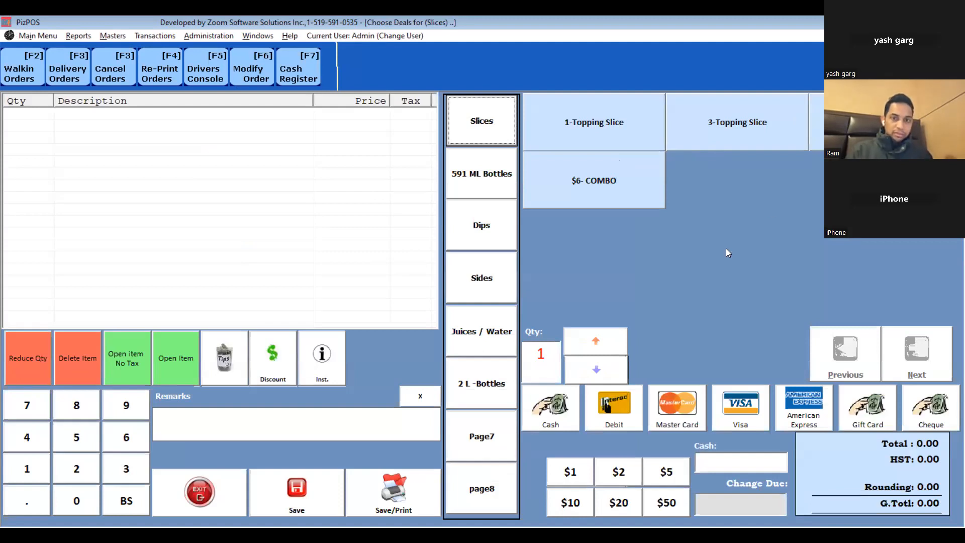
{"action": "key", "text": "Escape"}
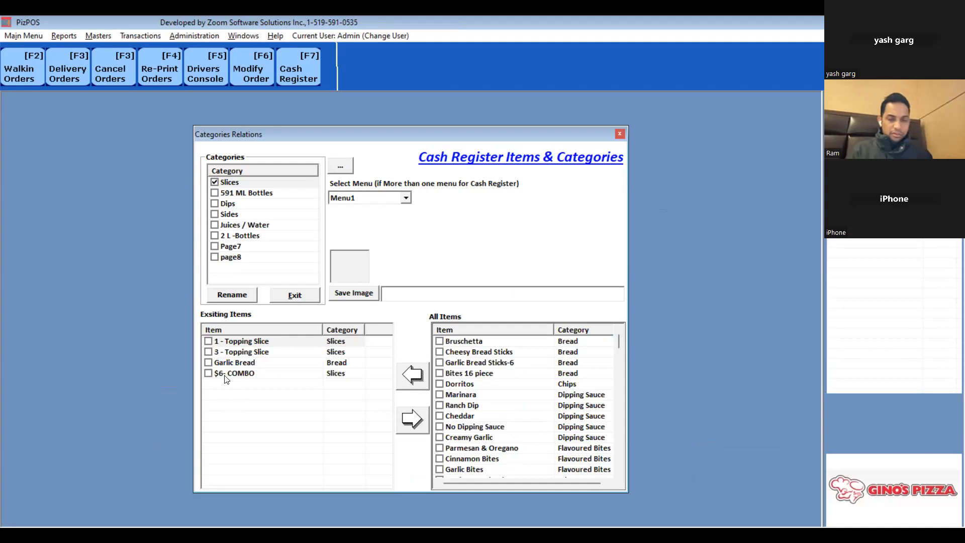
- Remove $6- COMBO from the Slices category and preview the register's Slices page again
{"action": "left_click", "coordinate": [225, 375]}
{"action": "left_click", "coordinate": [412, 419]}
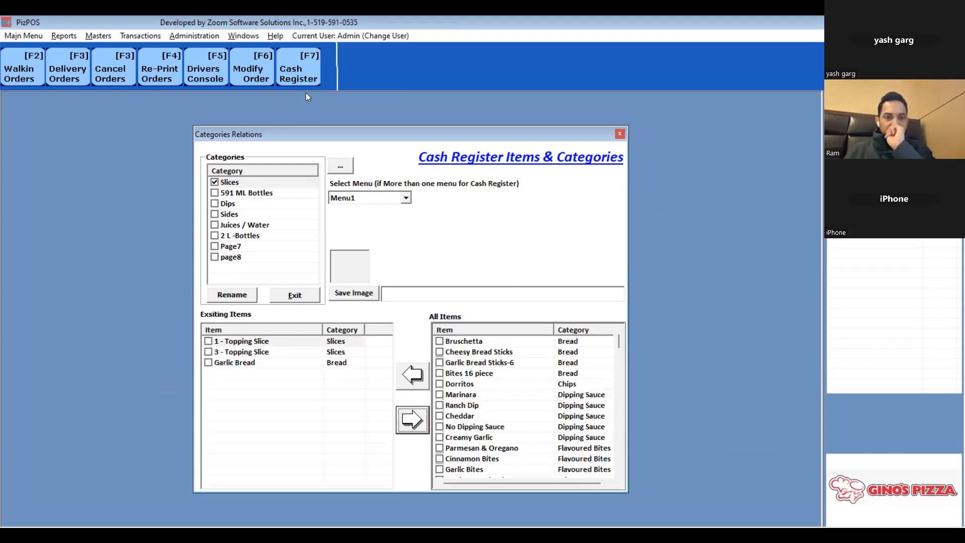
{"action": "key", "text": "F7"}
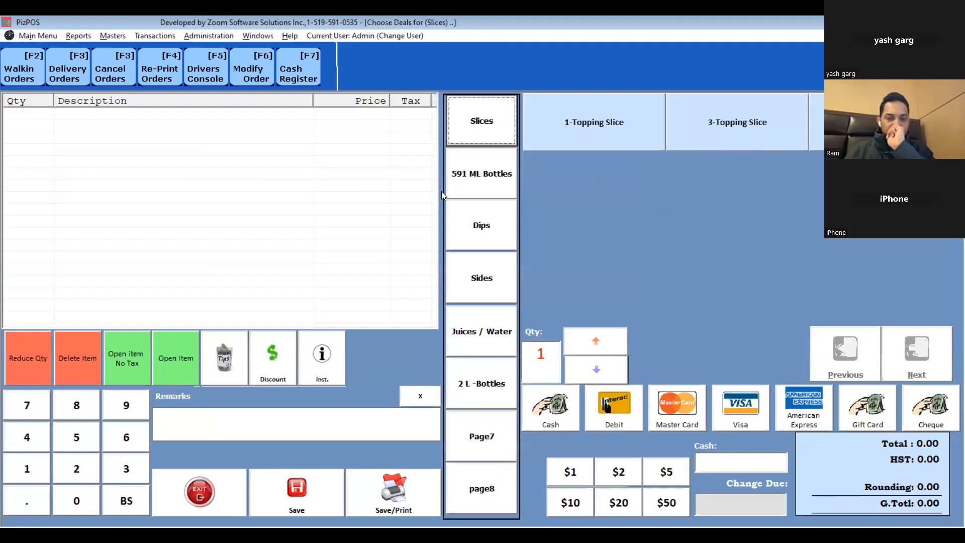
{"action": "key", "text": "Escape"}
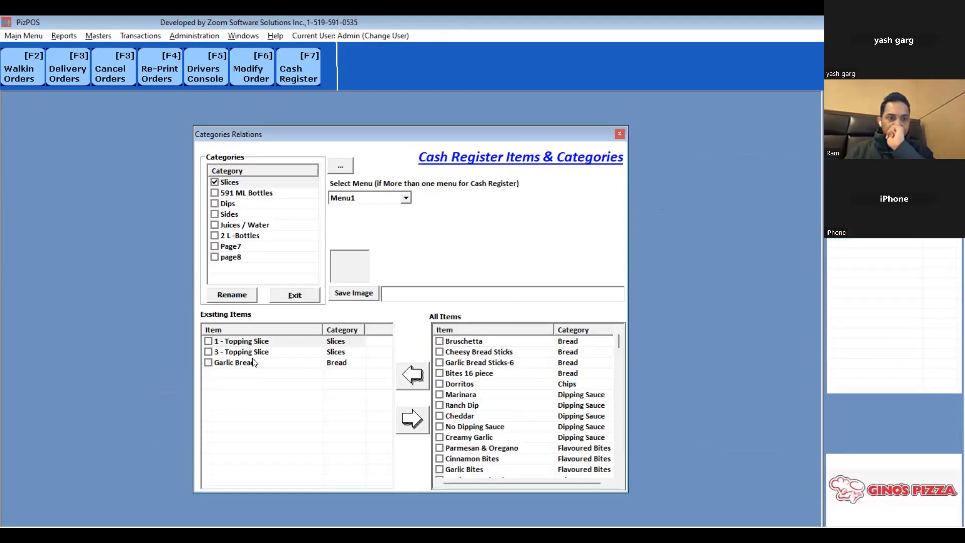
- Move Garlic Bread to the top of the Slices item order, close the setup, and check the order screen
{"action": "left_click", "coordinate": [249, 364]}
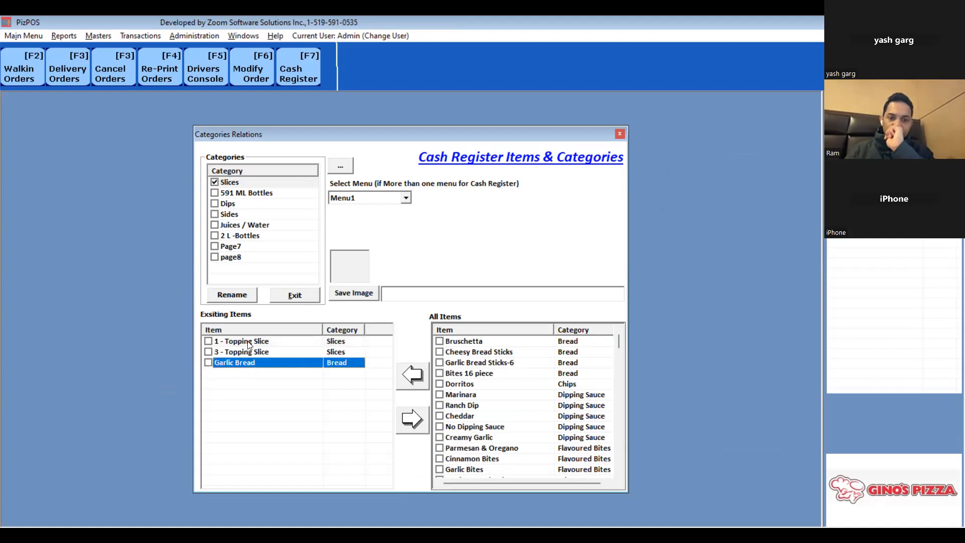
{"action": "left_click_drag", "start_coordinate": [249, 346], "coordinate": [250, 348]}
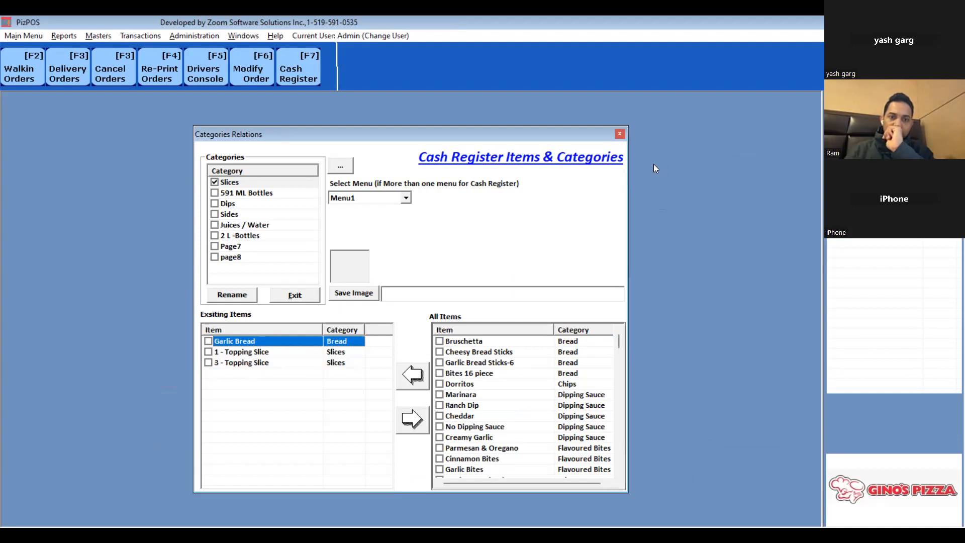
{"action": "left_click", "coordinate": [644, 283]}
{"action": "left_click", "coordinate": [301, 348]}
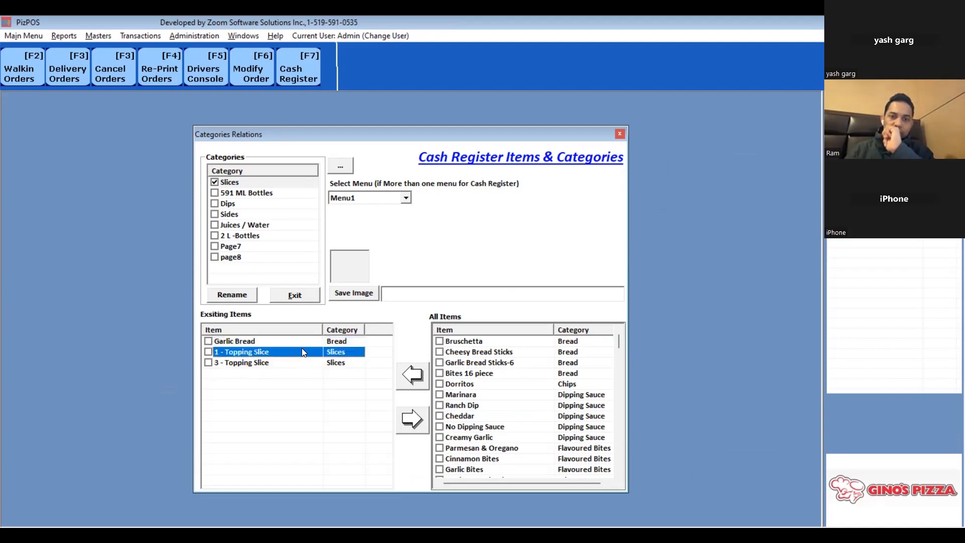
{"action": "key", "text": "Escape"}
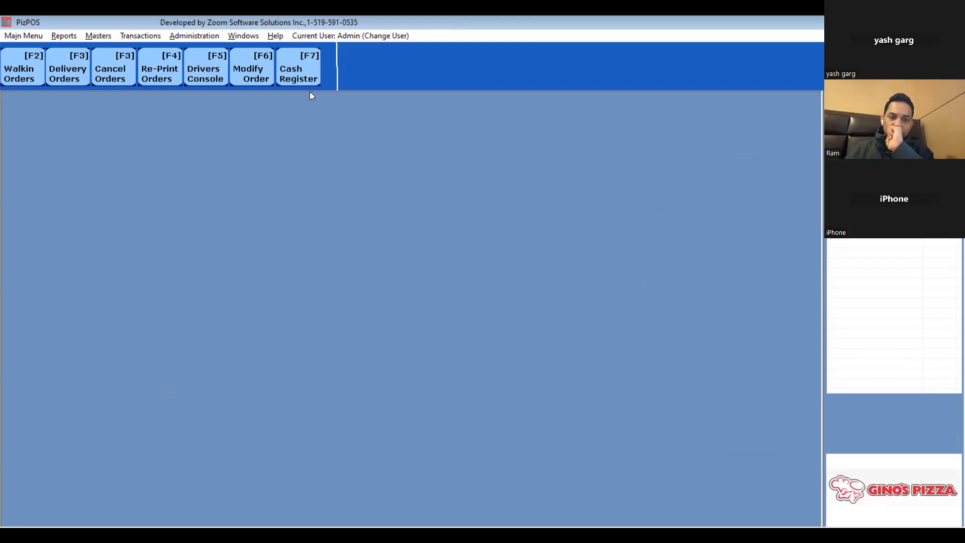
{"action": "key", "text": "F2"}
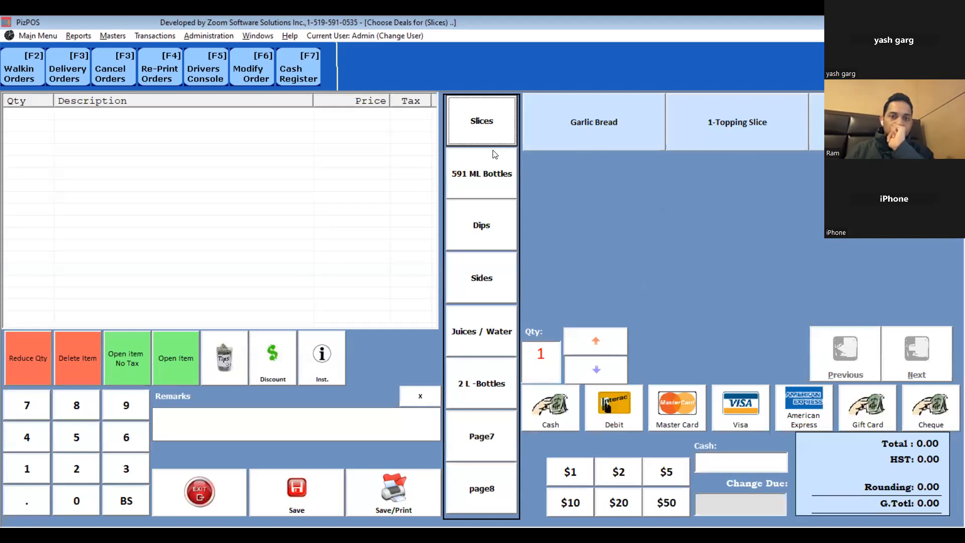
{"action": "key", "text": "Escape"}
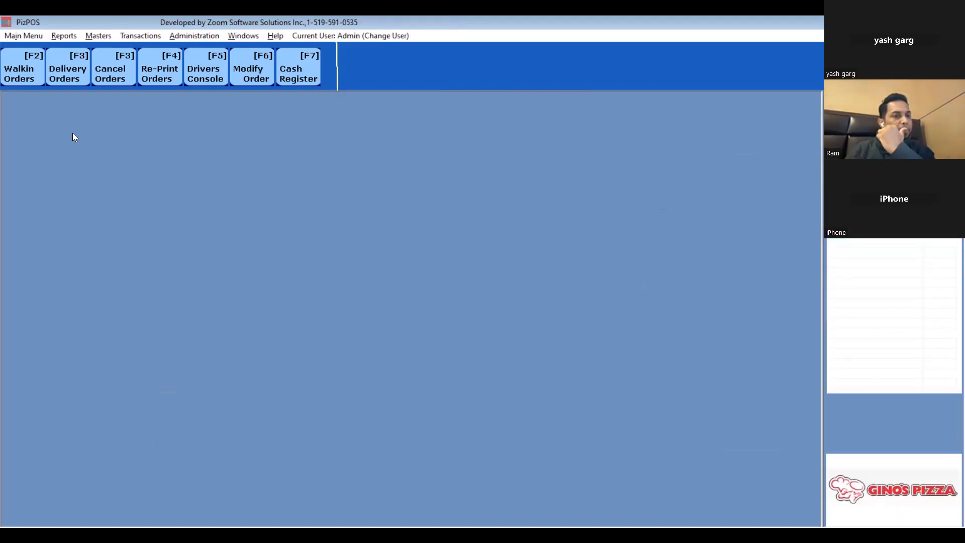
- Open Item Details and filter the item list to the Pop 591 ML category
{"action": "left_click", "coordinate": [100, 35]}
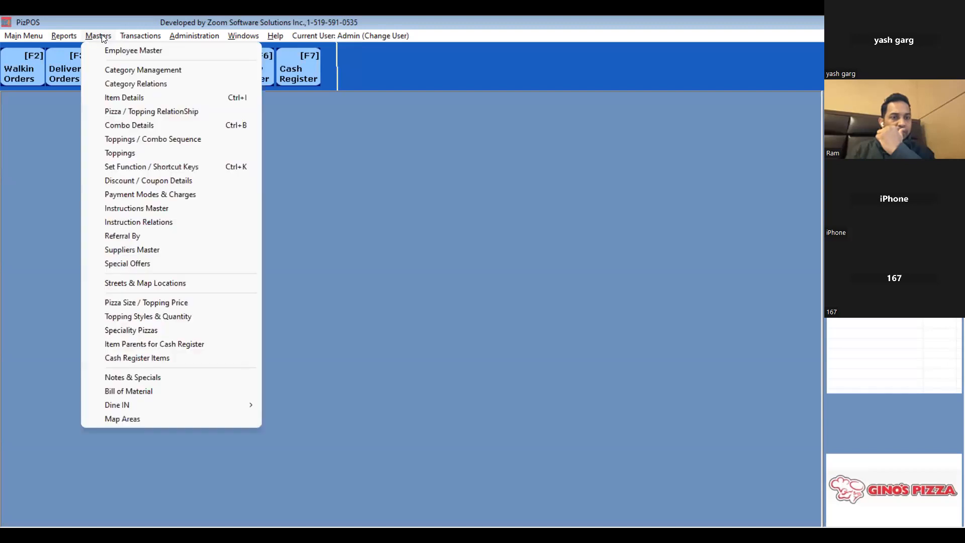
{"action": "left_click", "coordinate": [140, 96]}
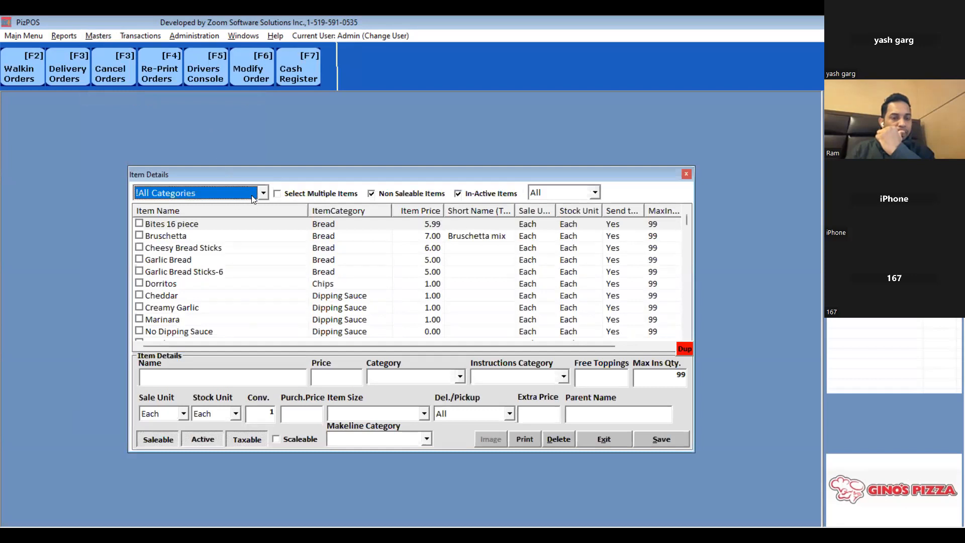
{"action": "left_click", "coordinate": [263, 193]}
{"action": "scroll", "coordinate": [232, 259], "scroll_direction": "down", "scroll_amount": 4}
{"action": "scroll", "coordinate": [210, 277], "scroll_direction": "down", "scroll_amount": 4}
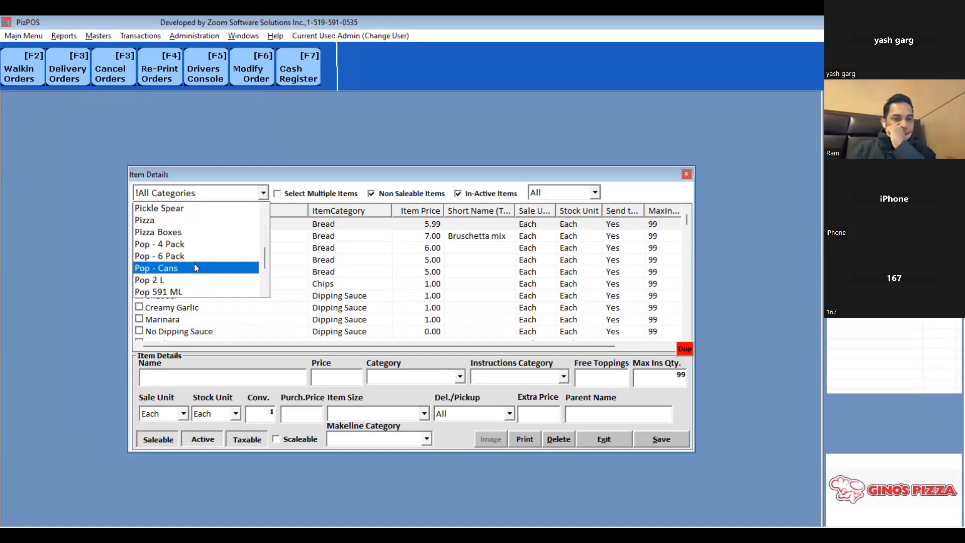
{"action": "left_click", "coordinate": [187, 292]}
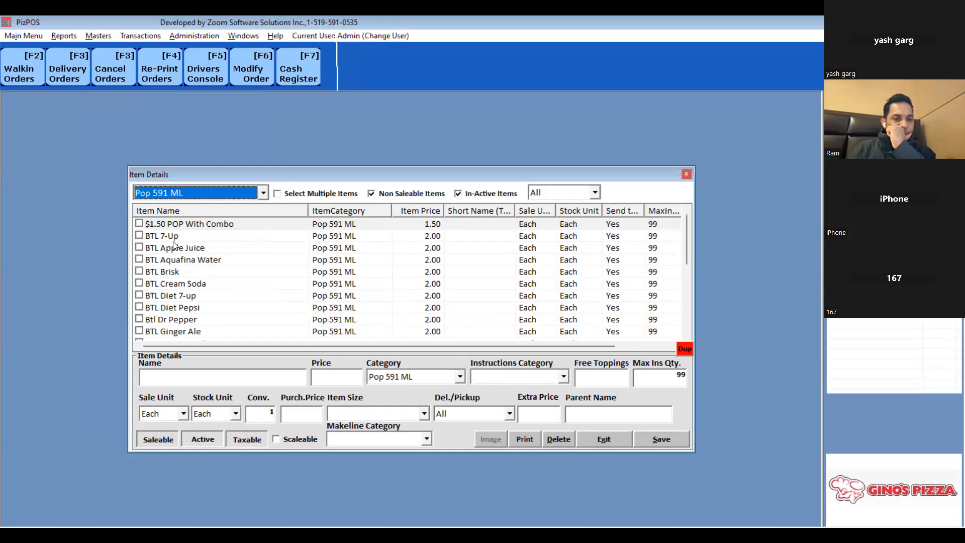
- Create a new item named Coke 591ml priced at 2 in the Pop 591 ML category and save it
{"action": "left_click", "coordinate": [183, 378]}
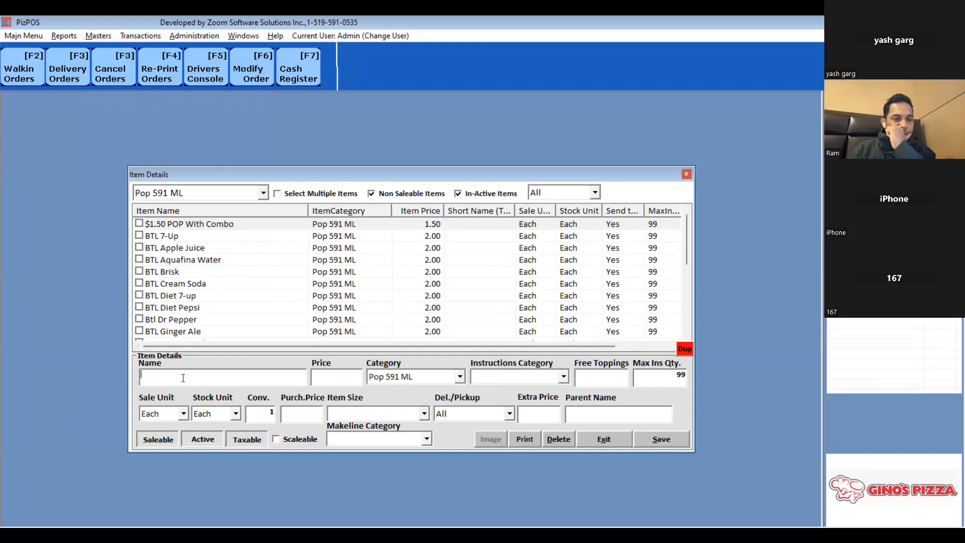
{"action": "type", "text": "Coke 591ml"}
{"action": "key", "text": "Tab"}
{"action": "type", "text": "2"}
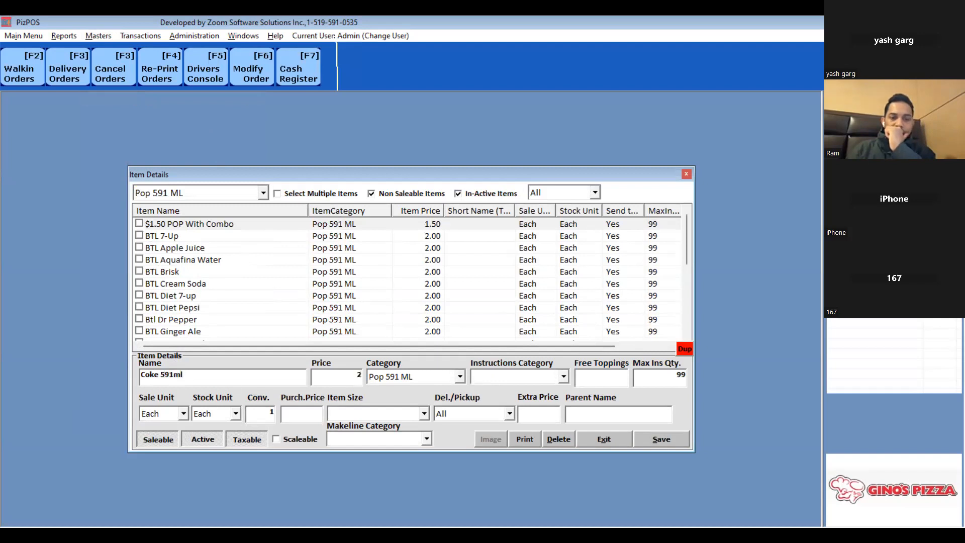
{"action": "left_click", "coordinate": [669, 437]}
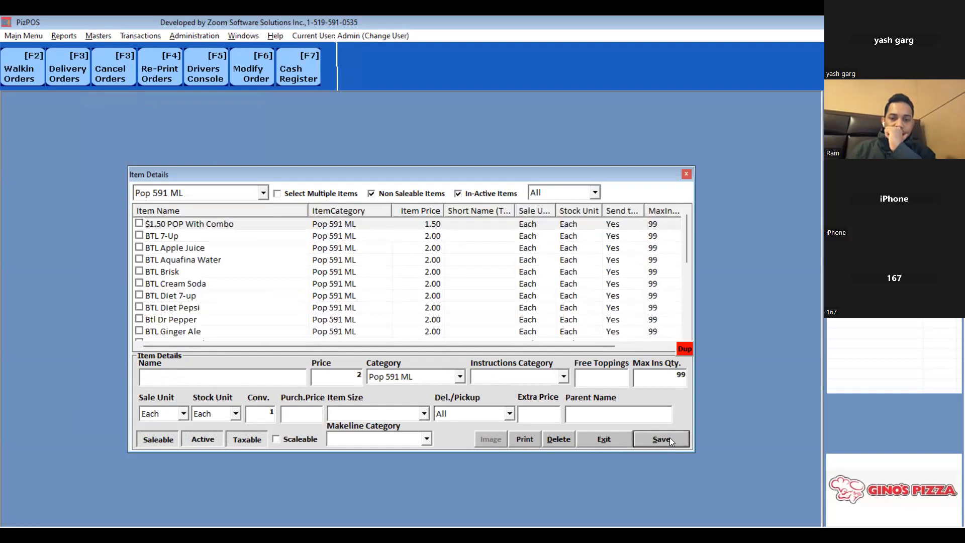
- Find Coke 591ml in the item list and check it among the pop choices of a walk-in order
{"action": "left_click", "coordinate": [205, 248]}
{"action": "key", "text": "Down"}
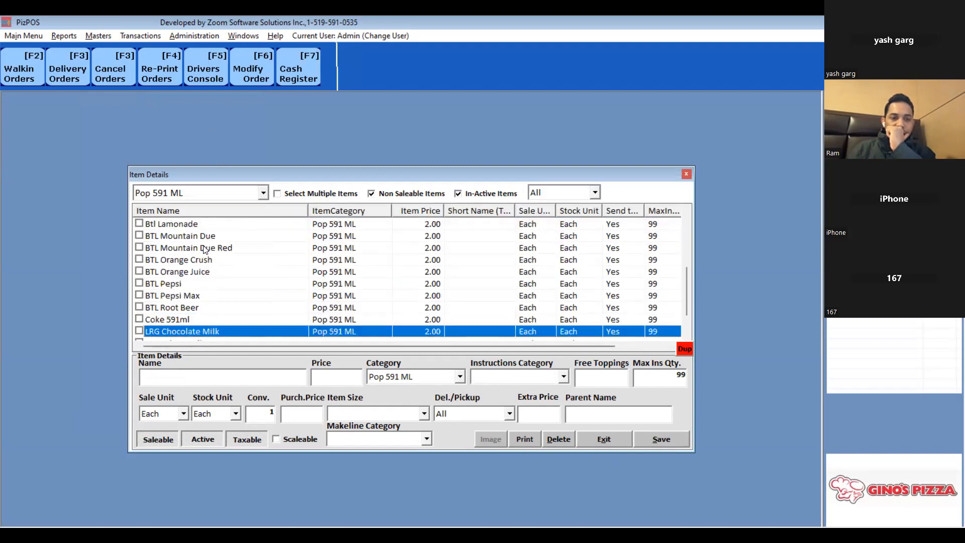
{"action": "key", "text": "Up"}
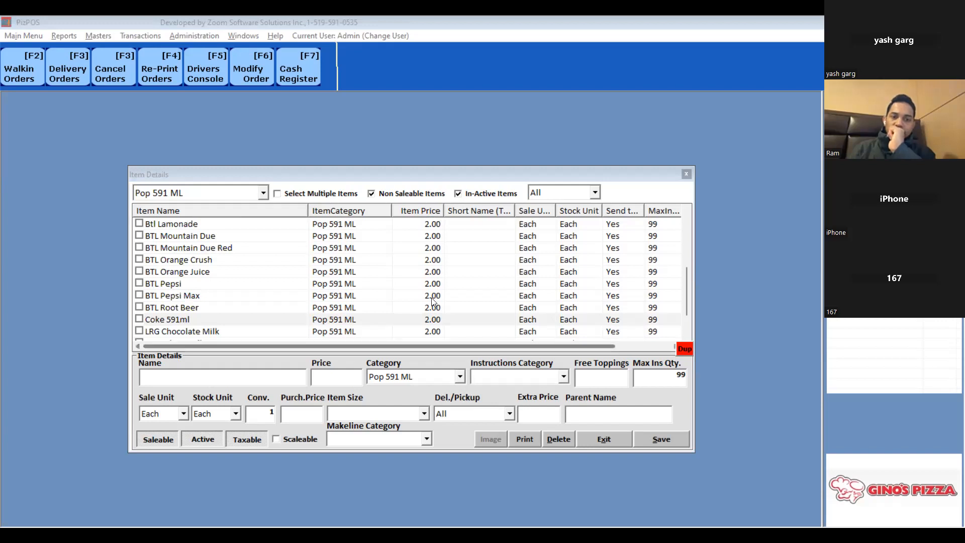
{"action": "left_click", "coordinate": [281, 320]}
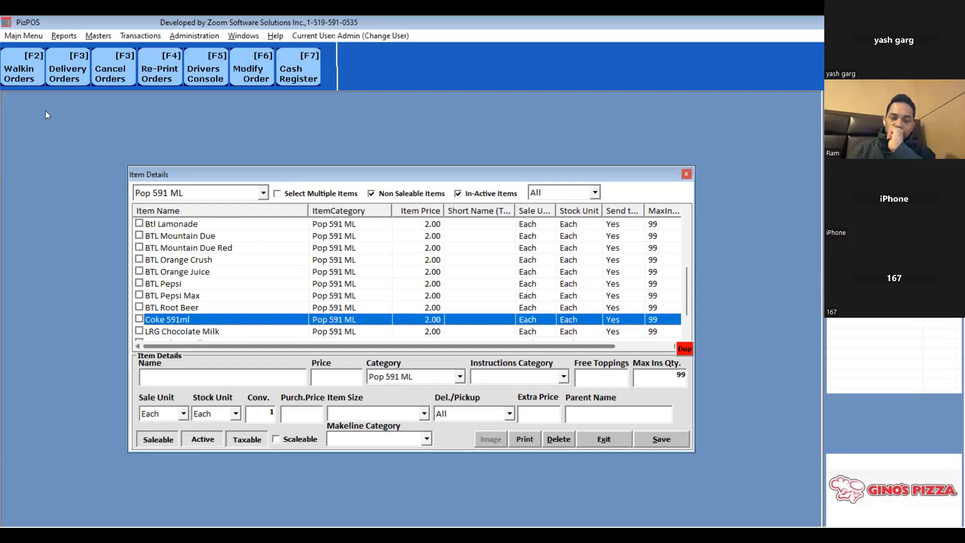
{"action": "left_click", "coordinate": [20, 75]}
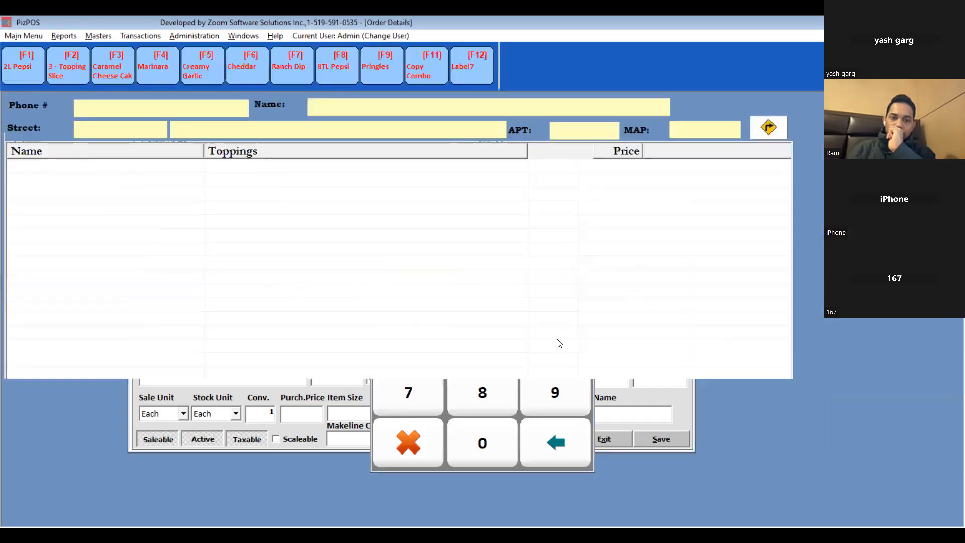
{"action": "left_click", "coordinate": [479, 210]}
{"action": "left_click", "coordinate": [689, 186]}
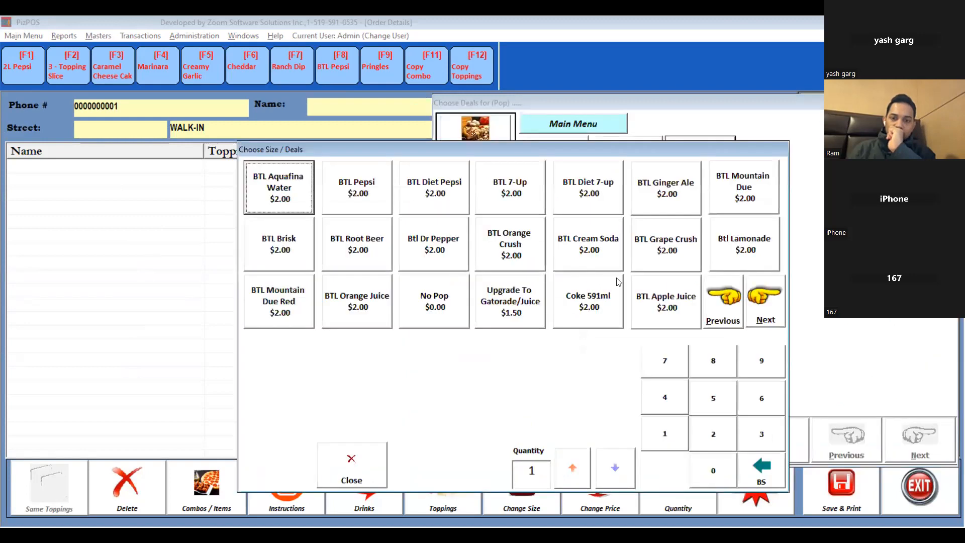
{"action": "key", "text": "Escape"}
{"action": "key", "text": "Escape"}
{"action": "key", "text": "Escape"}
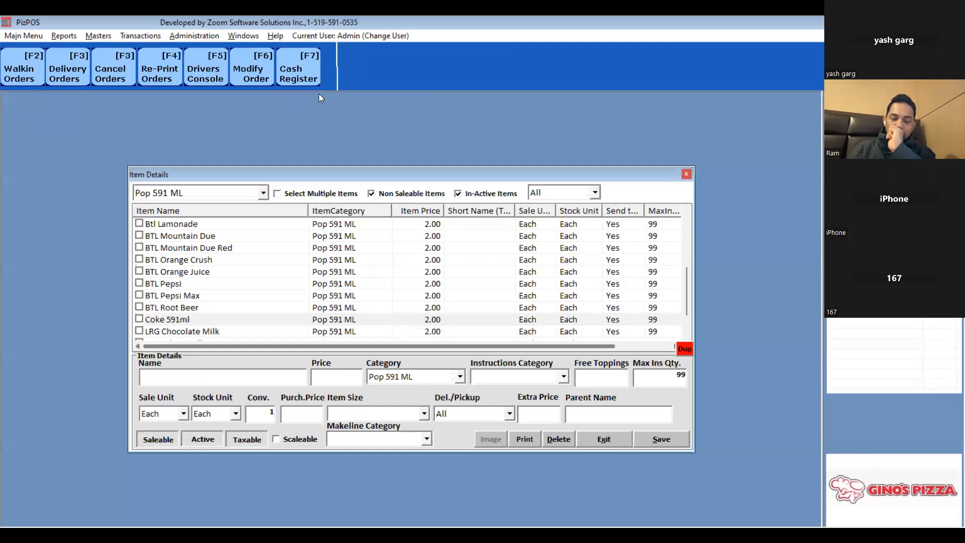
- Open the cash register and view its 591 ML Bottles page
{"action": "key", "text": "F2"}
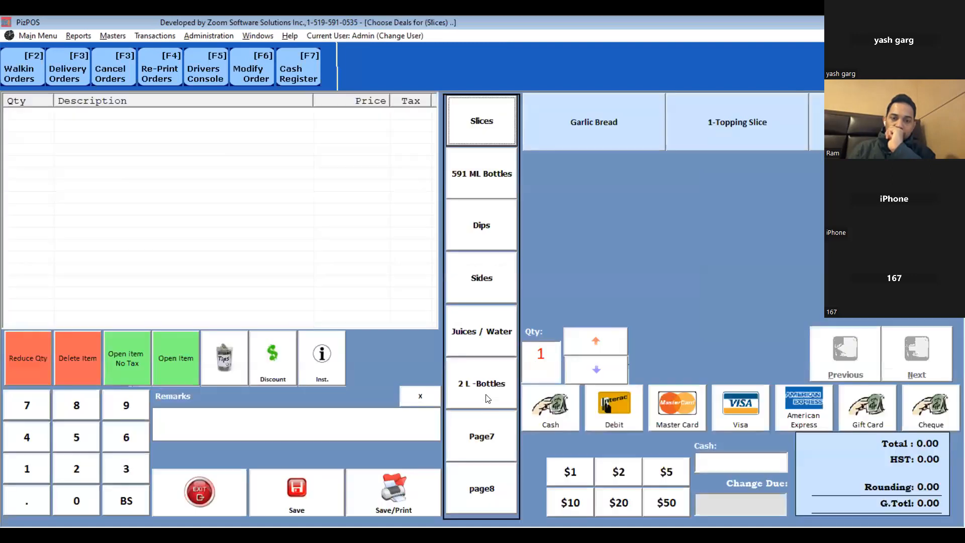
{"action": "left_click", "coordinate": [485, 171]}
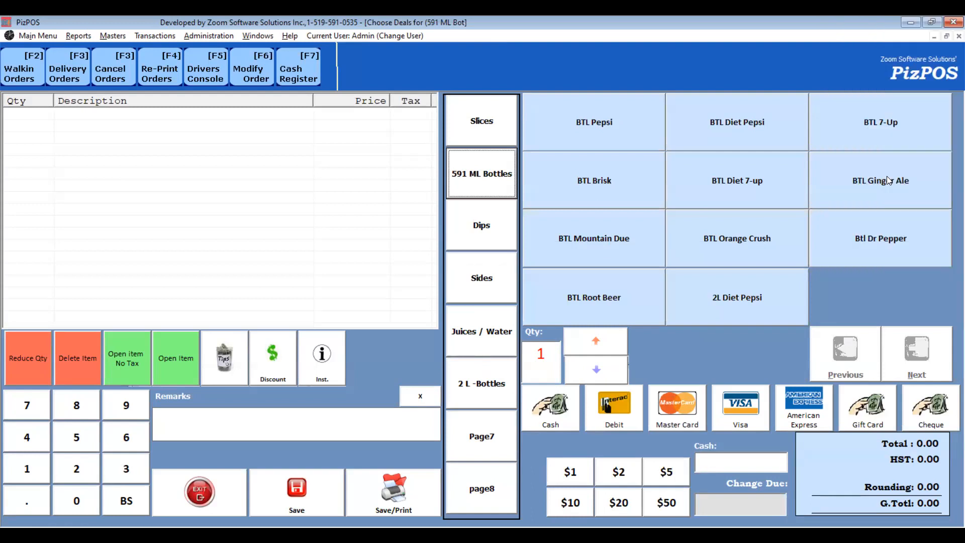
- Add the Coke 591ml item to the 591 ML Bottles cash register category
{"action": "left_click", "coordinate": [594, 238]}
{"action": "key", "text": "Escape"}
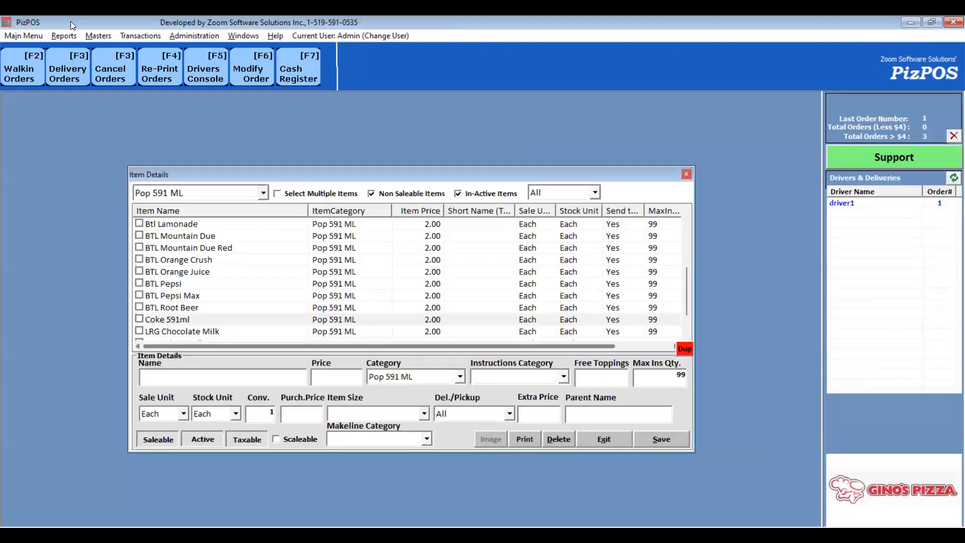
{"action": "left_click", "coordinate": [102, 35]}
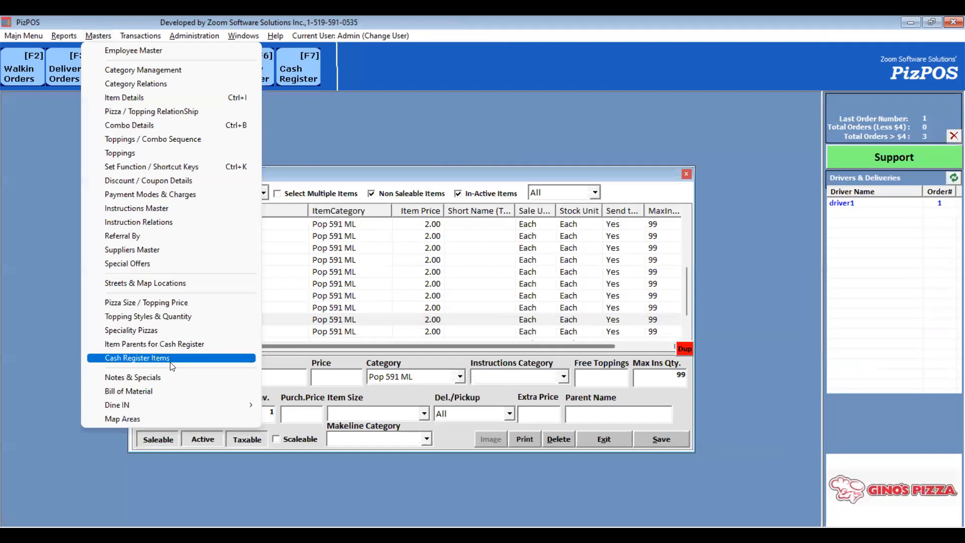
{"action": "left_click", "coordinate": [150, 357]}
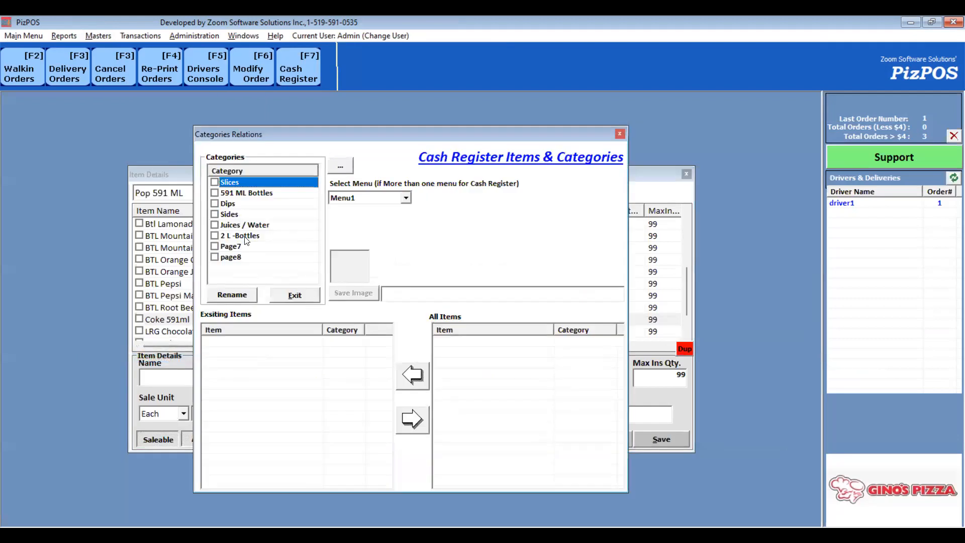
{"action": "left_click", "coordinate": [260, 194]}
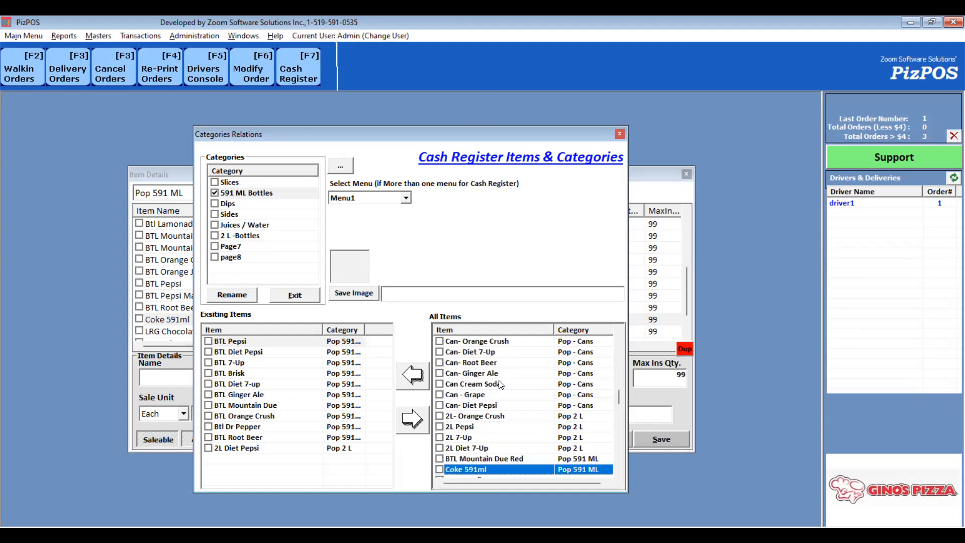
{"action": "left_click", "coordinate": [415, 378]}
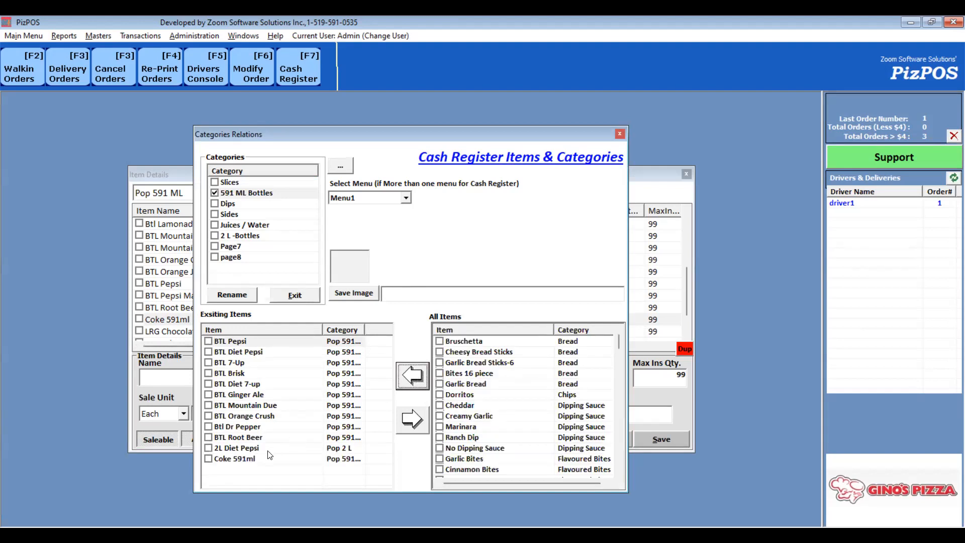
- Move Coke 591ml to the top of the 591 ML Bottles item list and close the dialog
{"action": "left_click", "coordinate": [250, 461]}
{"action": "left_click_drag", "start_coordinate": [248, 458], "coordinate": [238, 340]}
{"action": "key", "text": "Escape"}
{"action": "key", "text": "Escape"}
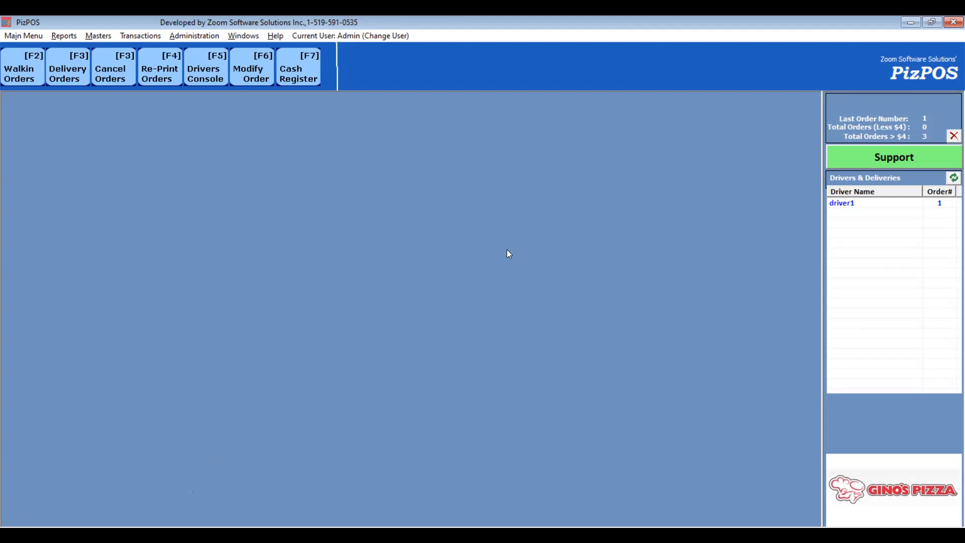
- Open the cash register to check the order of the 591 ML Bottles page
{"action": "key", "text": "F2"}
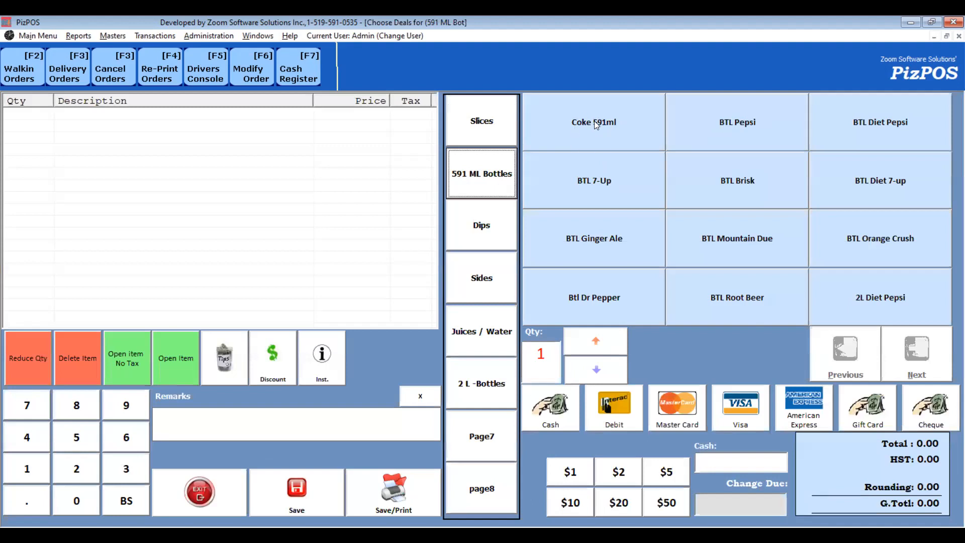
{"action": "key", "text": "Escape"}
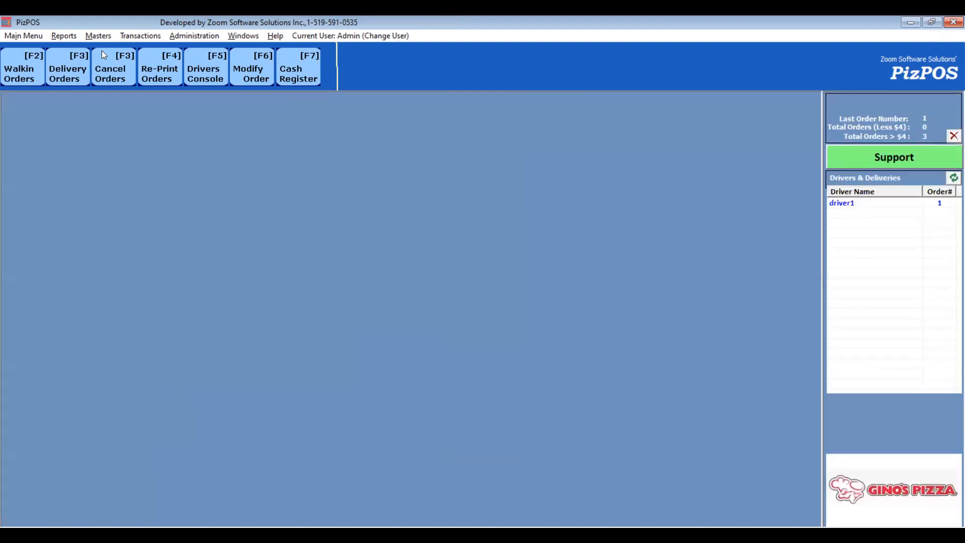
- Change Garlic Bread's price to 4.00 in Item Details, save it and close the window
{"action": "left_click", "coordinate": [104, 33]}
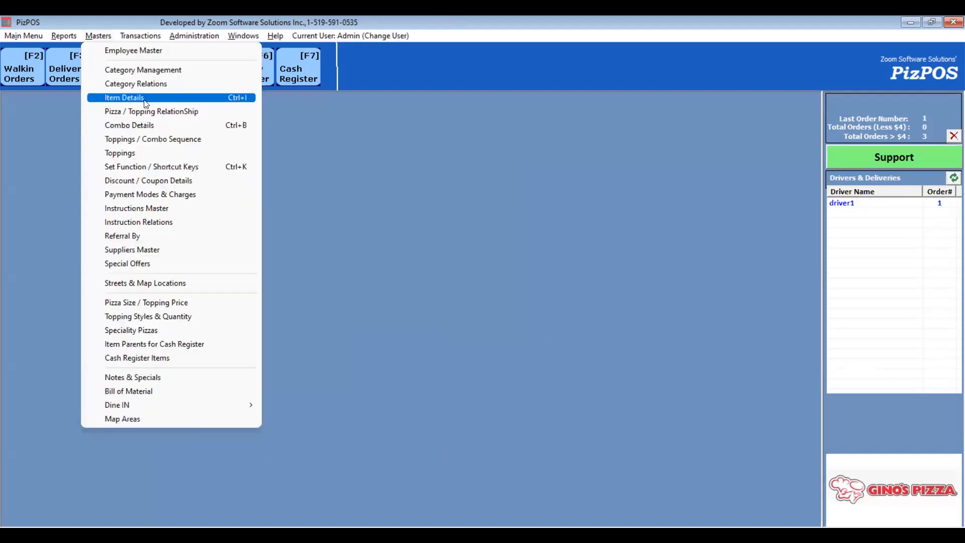
{"action": "left_click", "coordinate": [145, 99]}
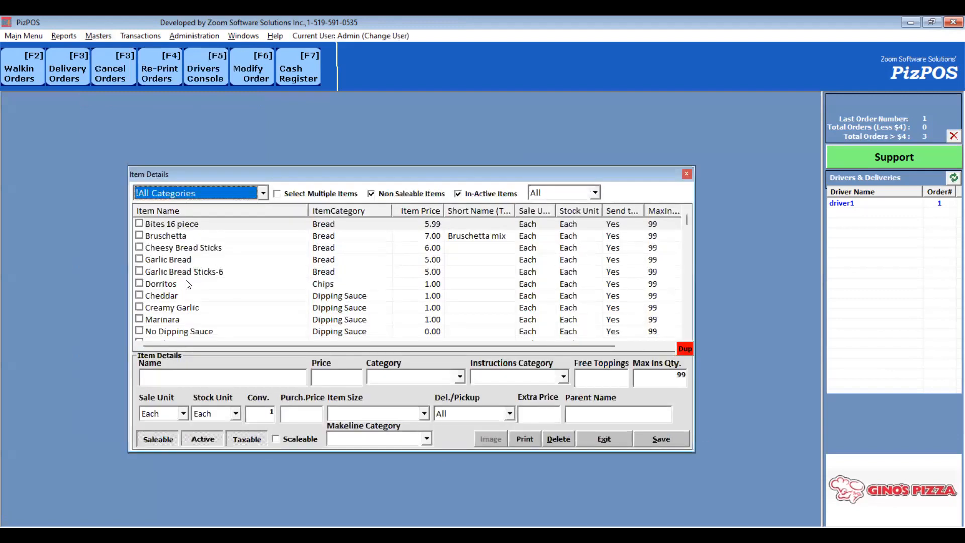
{"action": "left_click", "coordinate": [179, 262]}
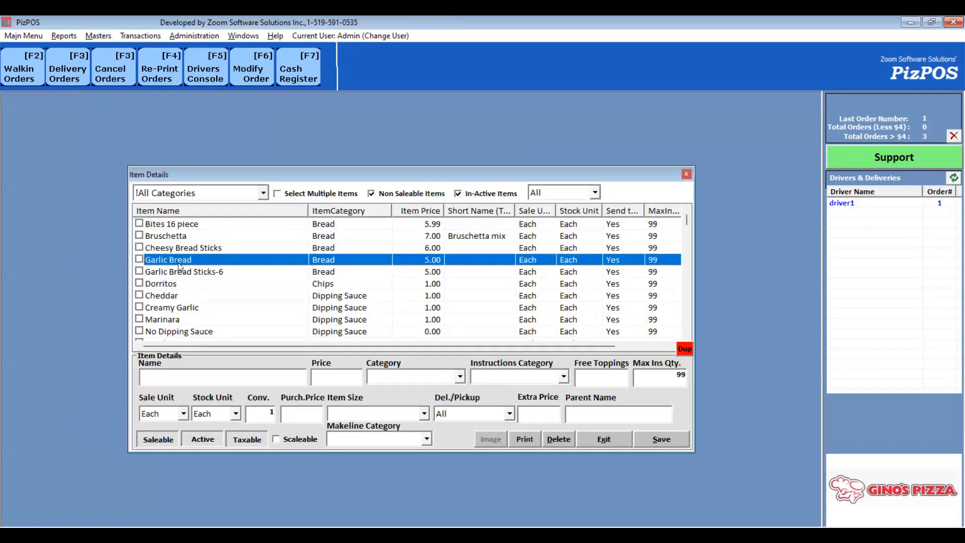
{"action": "left_click", "coordinate": [139, 259]}
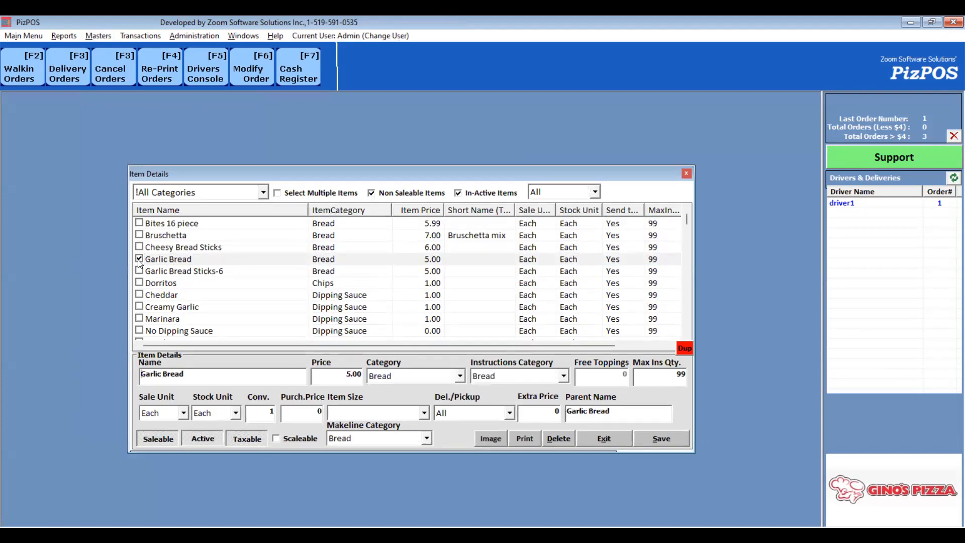
{"action": "left_click_drag", "start_coordinate": [326, 372], "coordinate": [380, 373]}
{"action": "key", "text": "BackSpace"}
{"action": "left_click", "coordinate": [666, 437]}
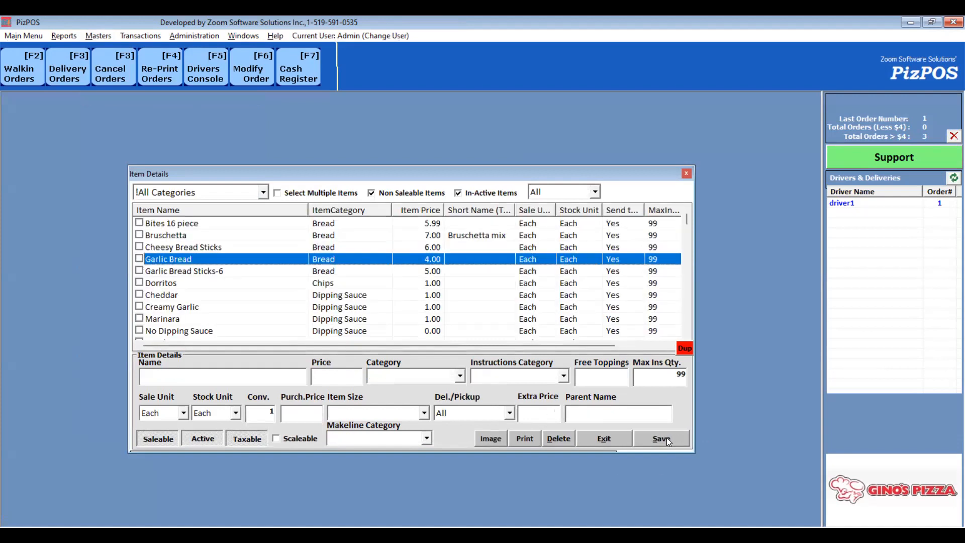
{"action": "left_click", "coordinate": [686, 173]}
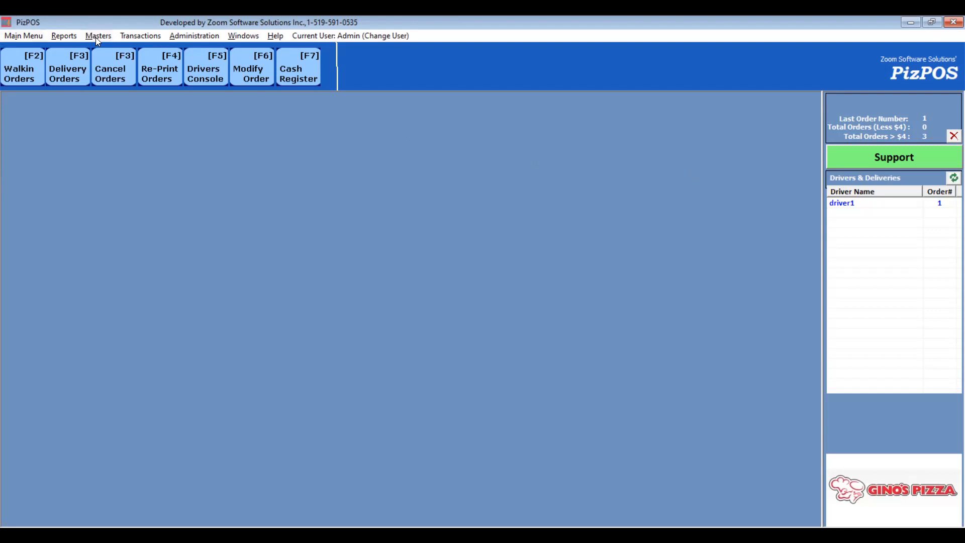
- Start a walk-in order with a Large 3 Toppings pizza and browse its topping and combo choices
{"action": "left_click", "coordinate": [21, 81]}
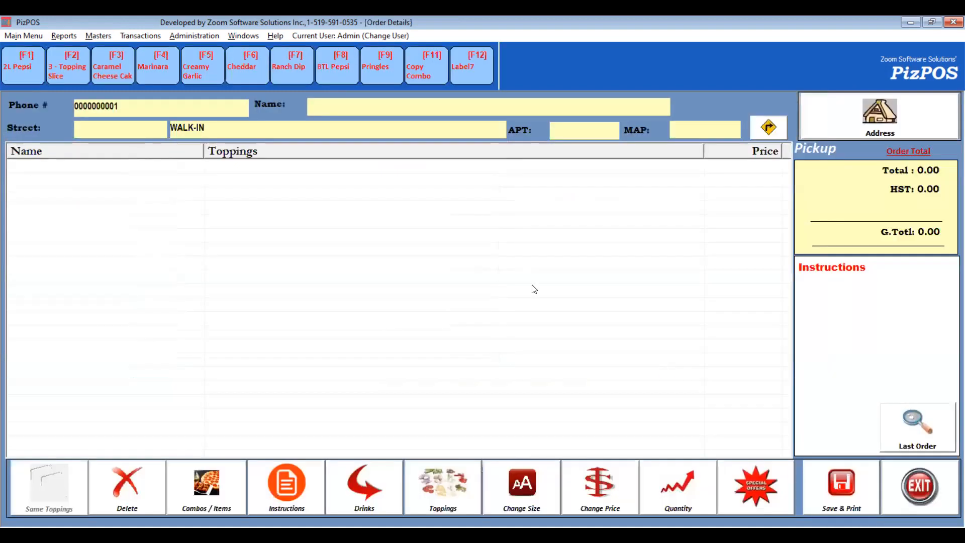
{"action": "left_click", "coordinate": [571, 180]}
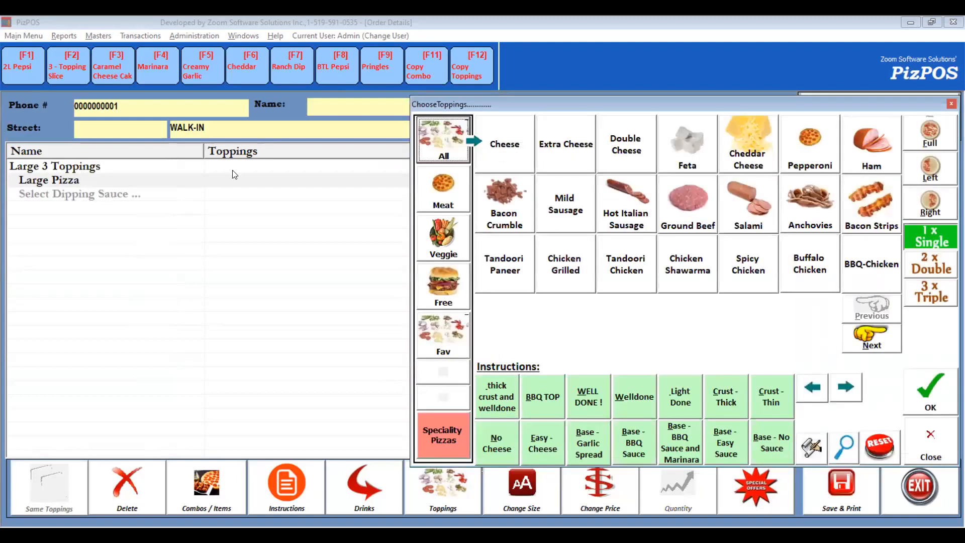
{"action": "left_click", "coordinate": [436, 233]}
{"action": "left_click", "coordinate": [450, 192]}
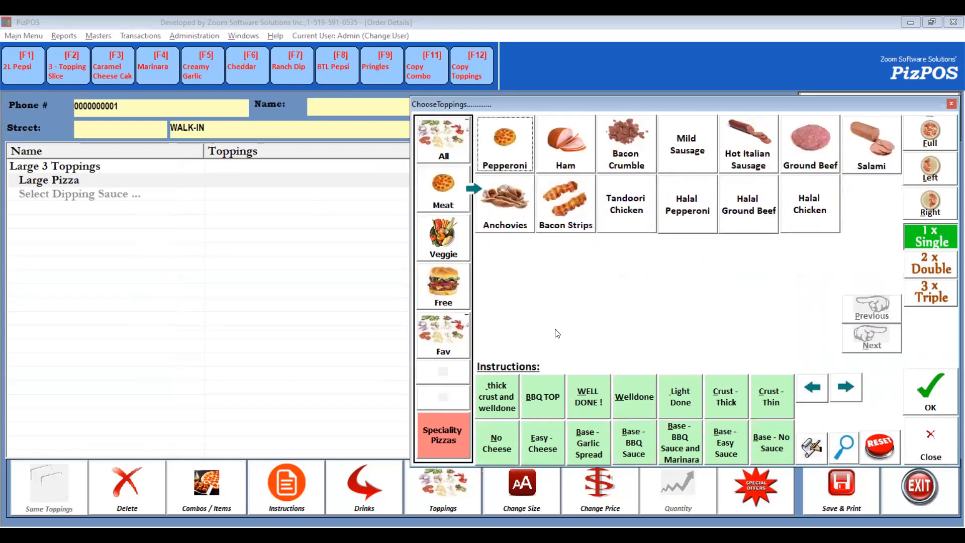
{"action": "left_click", "coordinate": [925, 440]}
{"action": "left_click", "coordinate": [206, 485]}
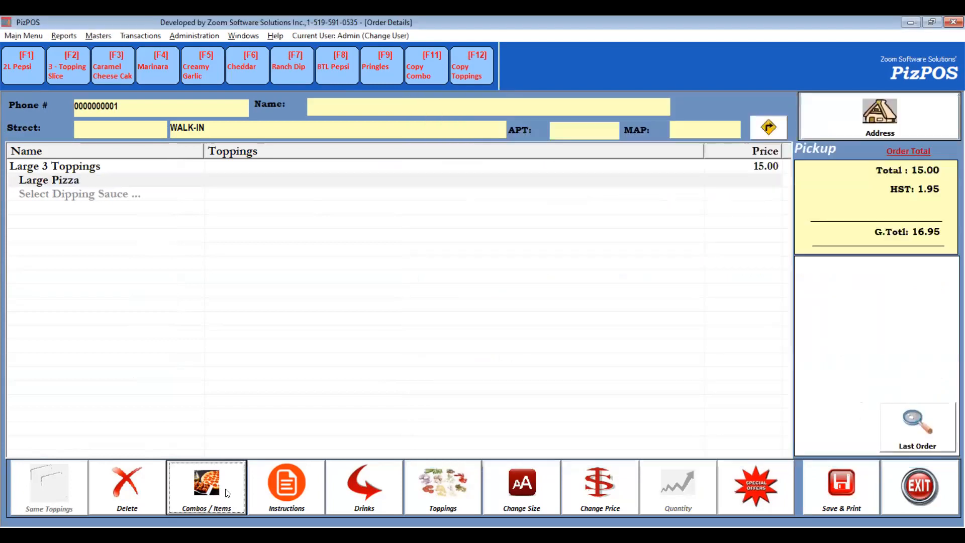
{"action": "left_click", "coordinate": [627, 178]}
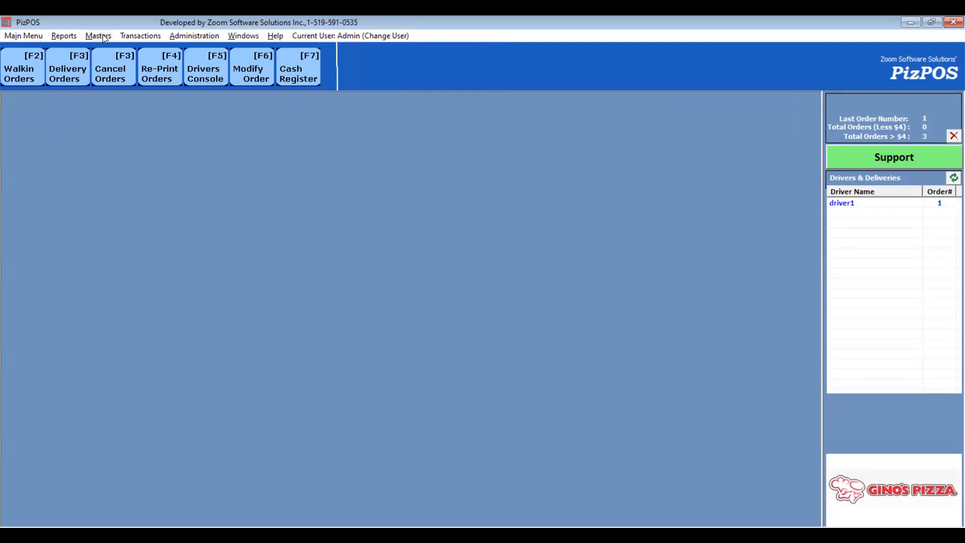
- Set the Pop 591 ML quantity to 1 in the GINOs Single - Medium combo and update it
{"action": "left_click", "coordinate": [102, 34]}
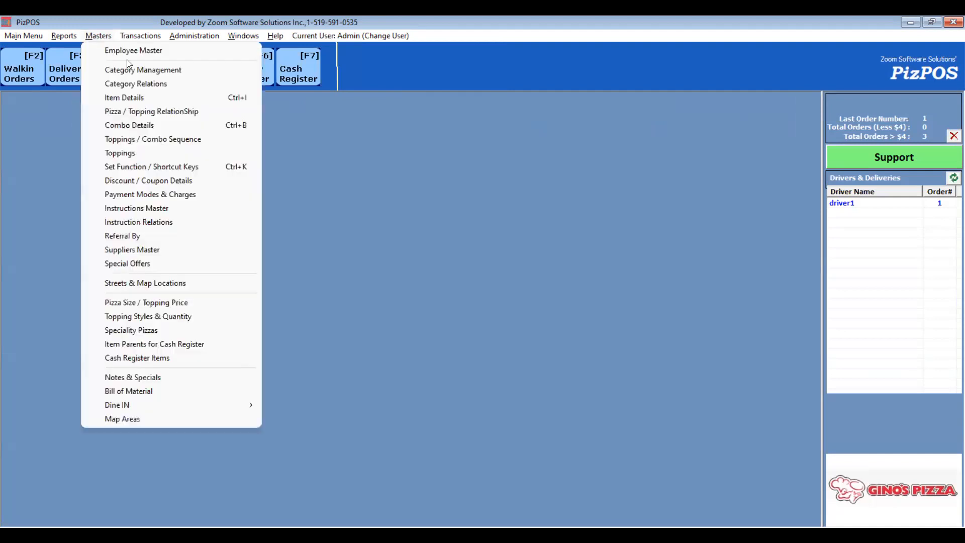
{"action": "left_click", "coordinate": [155, 129]}
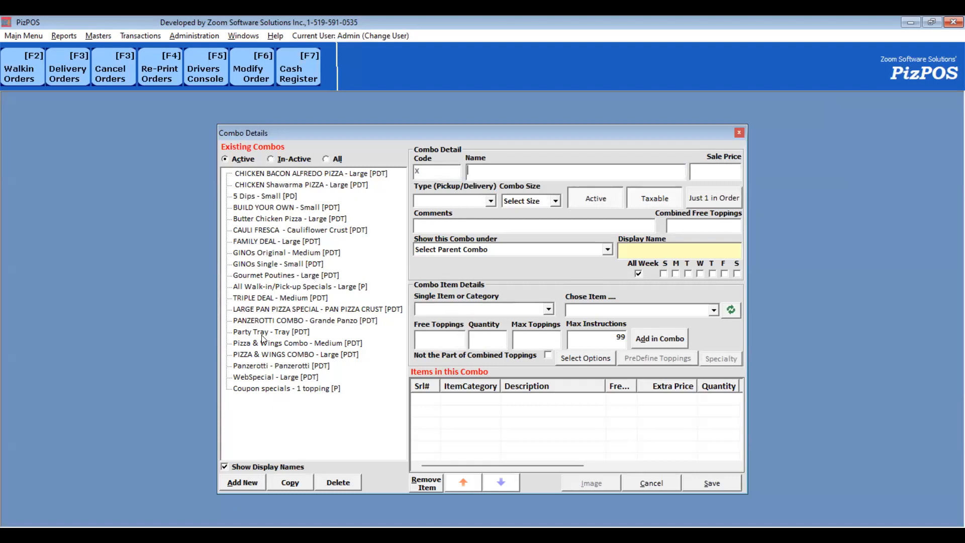
{"action": "left_click", "coordinate": [275, 265]}
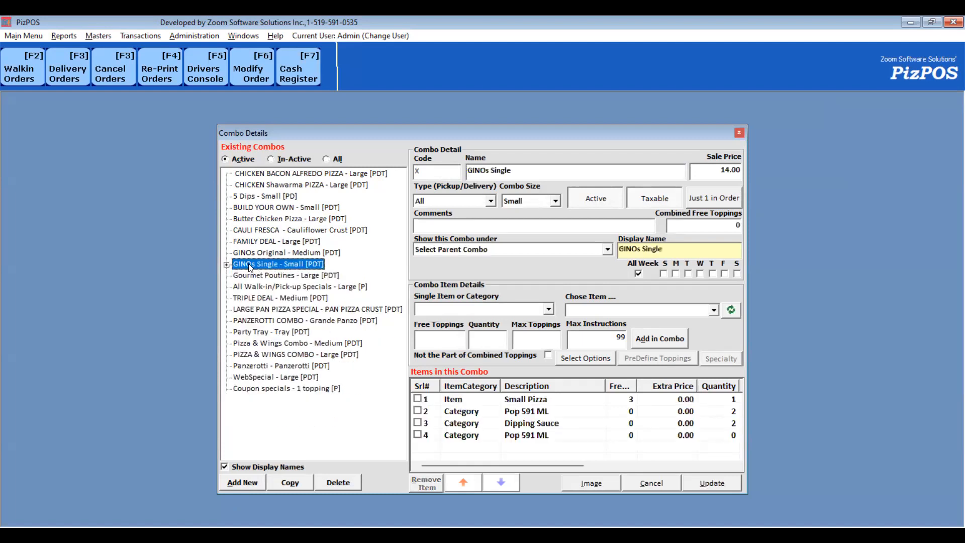
{"action": "double_click", "coordinate": [250, 267]}
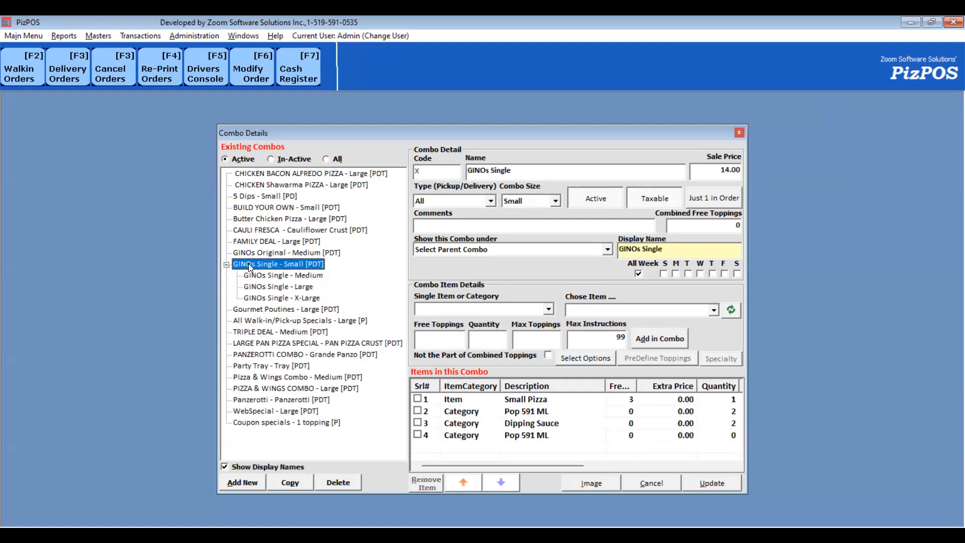
{"action": "left_click", "coordinate": [311, 277]}
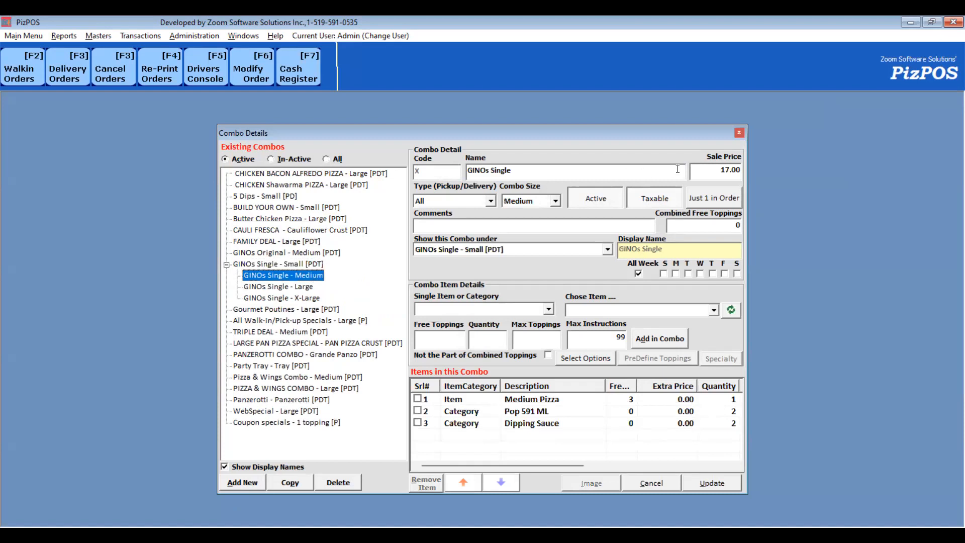
{"action": "left_click_drag", "start_coordinate": [706, 170], "coordinate": [743, 181]}
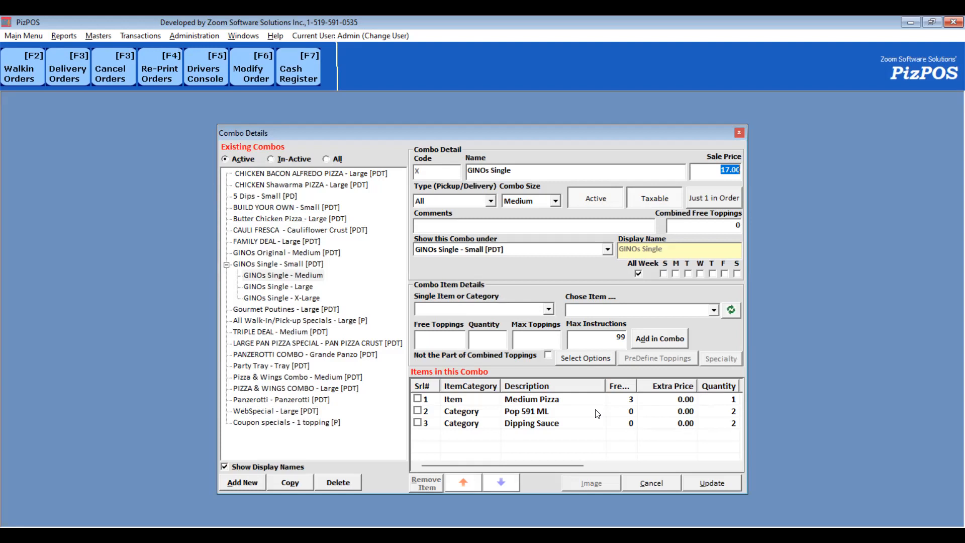
{"action": "left_click", "coordinate": [417, 411]}
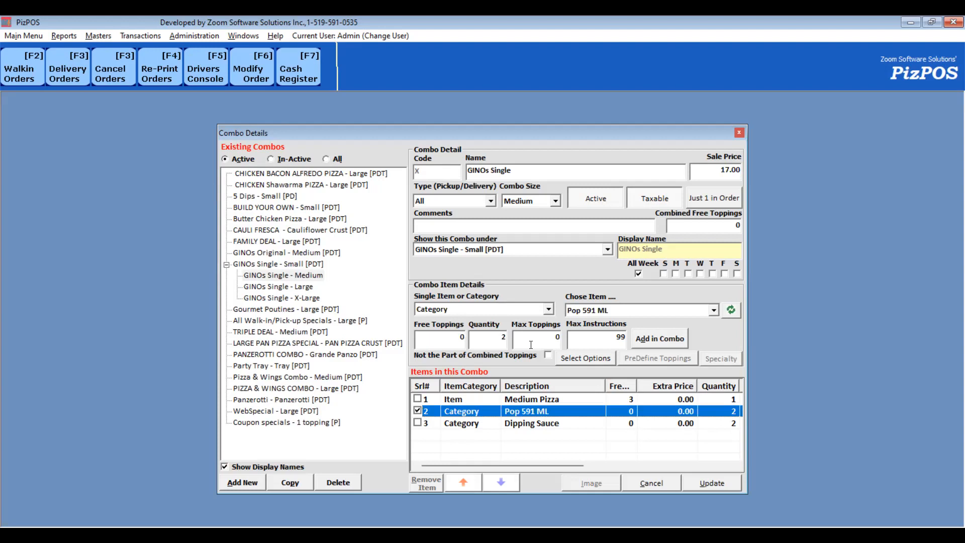
{"action": "double_click", "coordinate": [489, 338]}
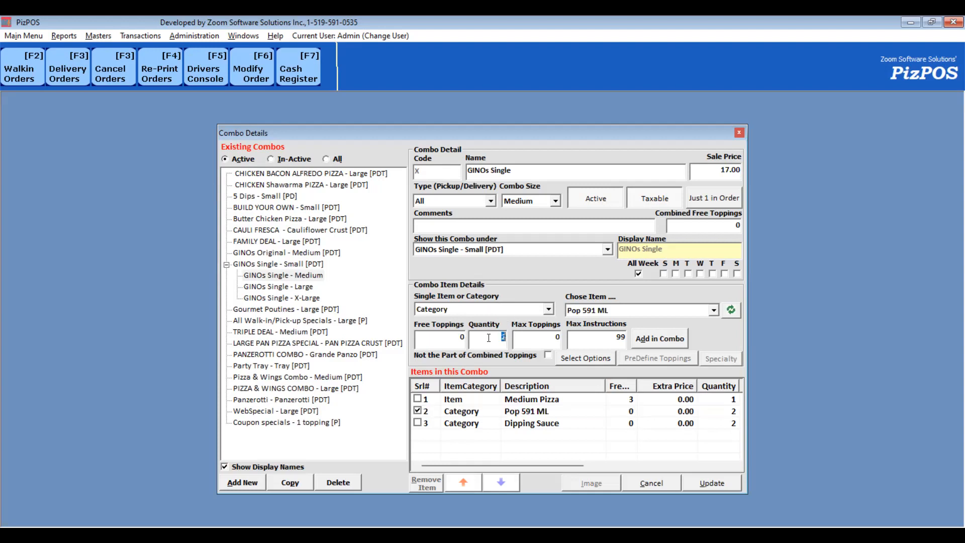
{"action": "type", "text": "1"}
{"action": "left_click", "coordinate": [658, 341]}
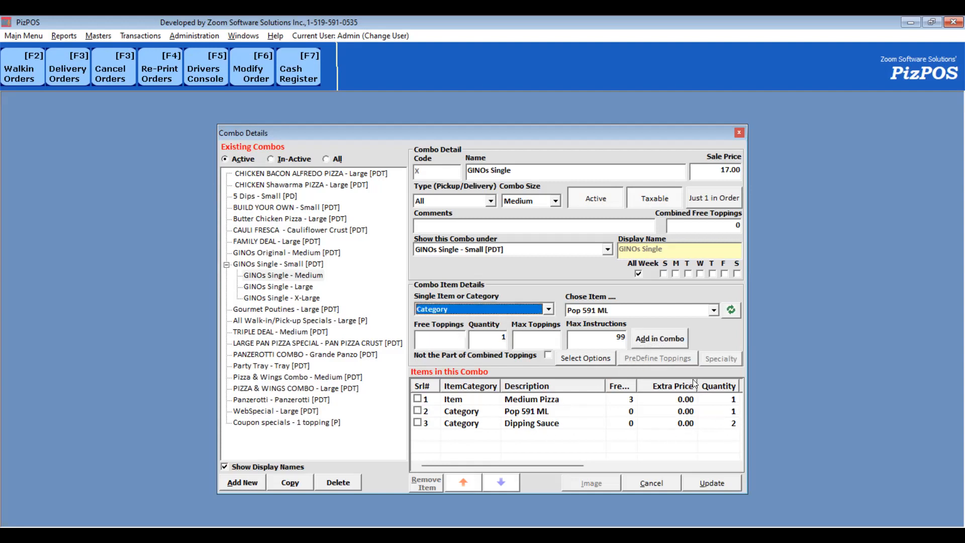
{"action": "left_click", "coordinate": [712, 482]}
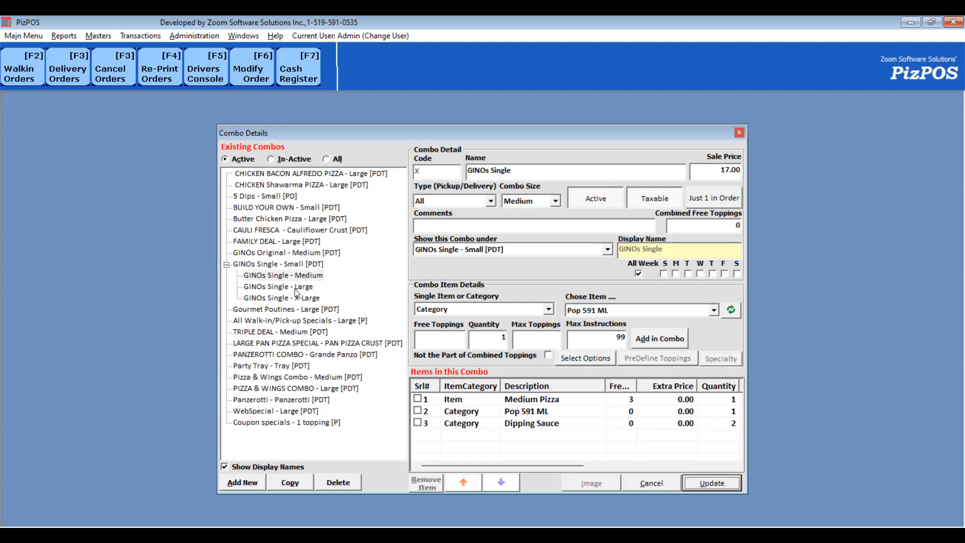
- Set the Pop 591 ML quantity to 0 in the GINOs Single - Medium combo
{"action": "left_click", "coordinate": [417, 412]}
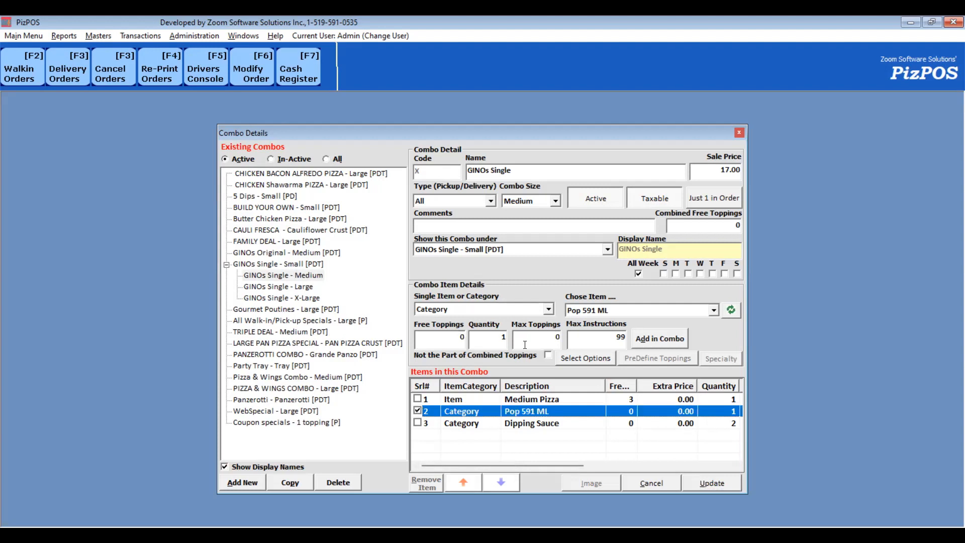
{"action": "left_click", "coordinate": [495, 336]}
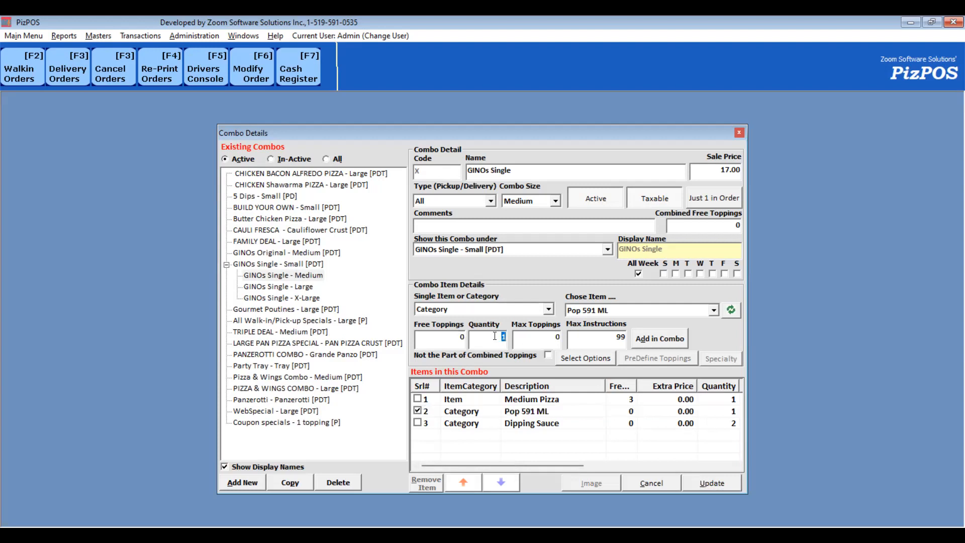
{"action": "type", "text": "0"}
{"action": "left_click", "coordinate": [649, 340]}
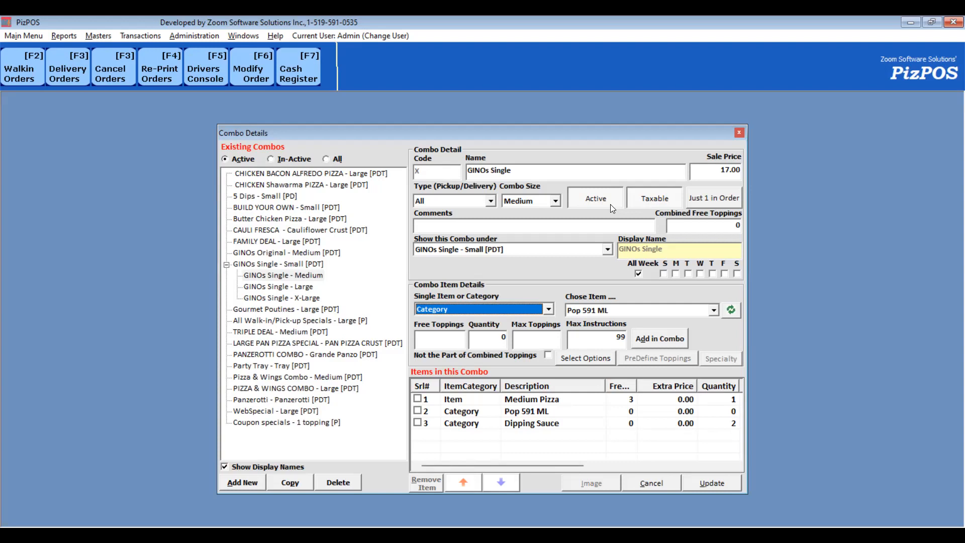
- Set the GINOs Single - X-Large combo to inactive, update it and confirm
{"action": "left_click", "coordinate": [304, 299]}
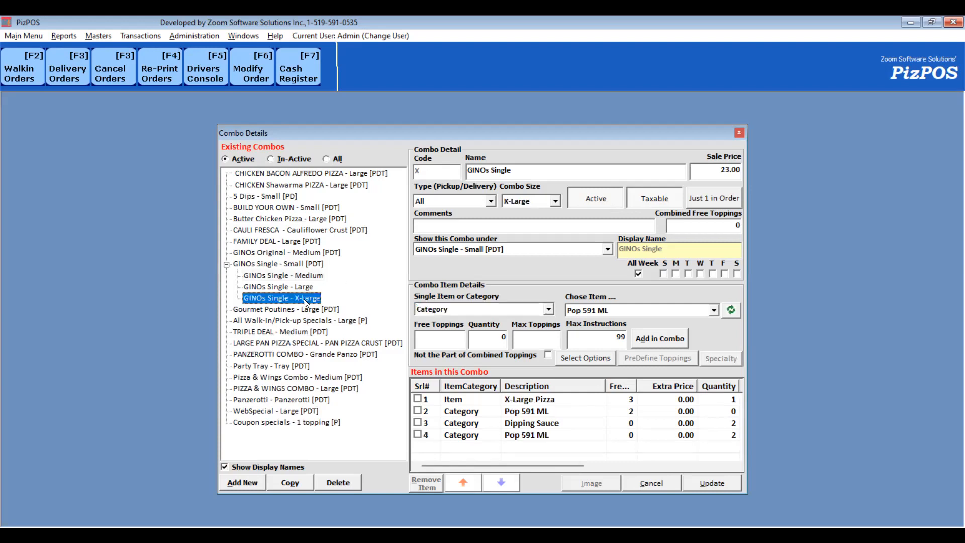
{"action": "left_click", "coordinate": [606, 200]}
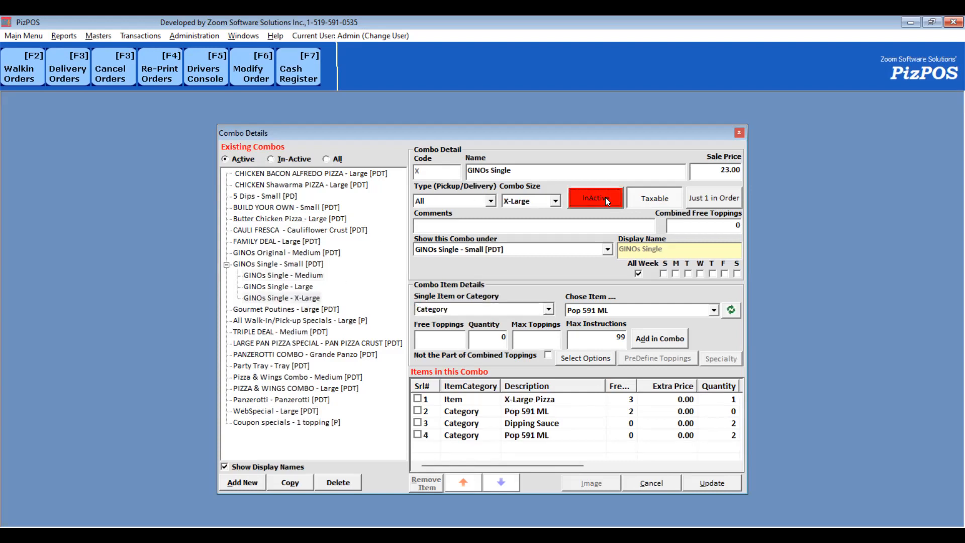
{"action": "left_click", "coordinate": [713, 484]}
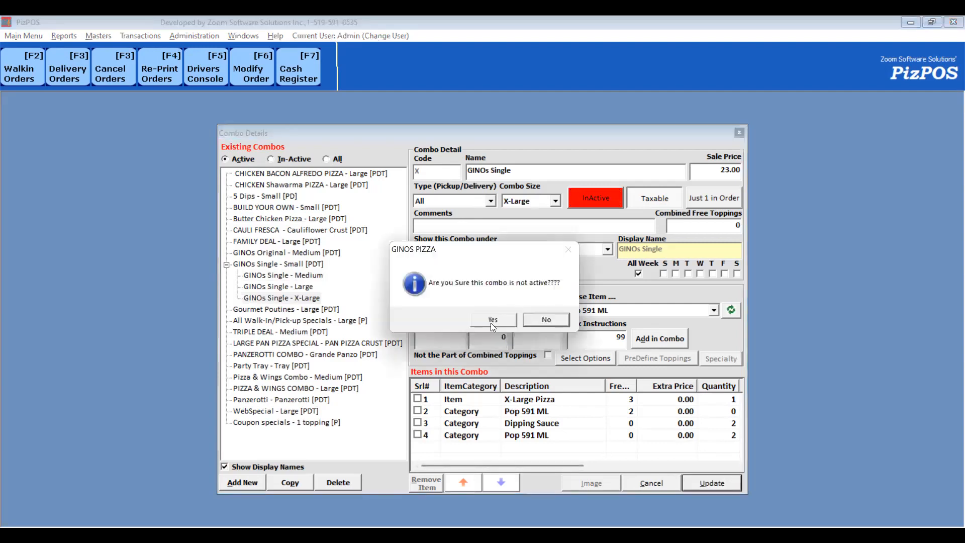
{"action": "left_click", "coordinate": [492, 319]}
- Start a walk-in order and check the GINOs Original sizes offered under Flyer Specials, then close the choice
{"action": "left_click", "coordinate": [19, 69]}
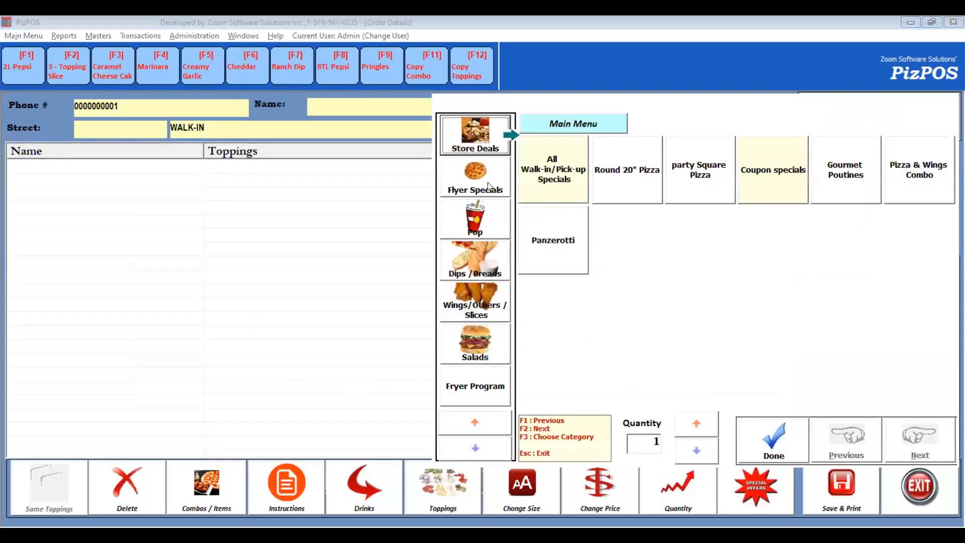
{"action": "left_click", "coordinate": [489, 186]}
{"action": "left_click", "coordinate": [907, 250]}
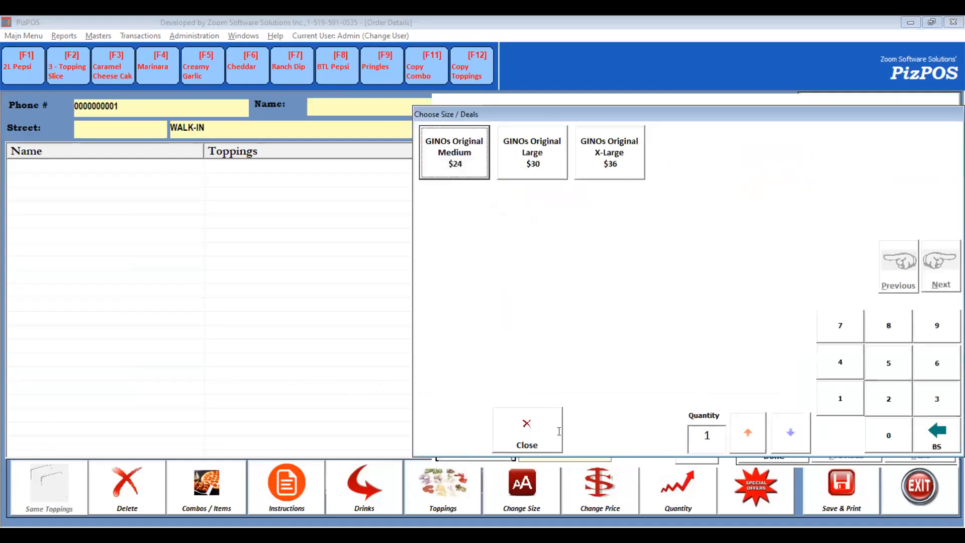
{"action": "left_click", "coordinate": [559, 430]}
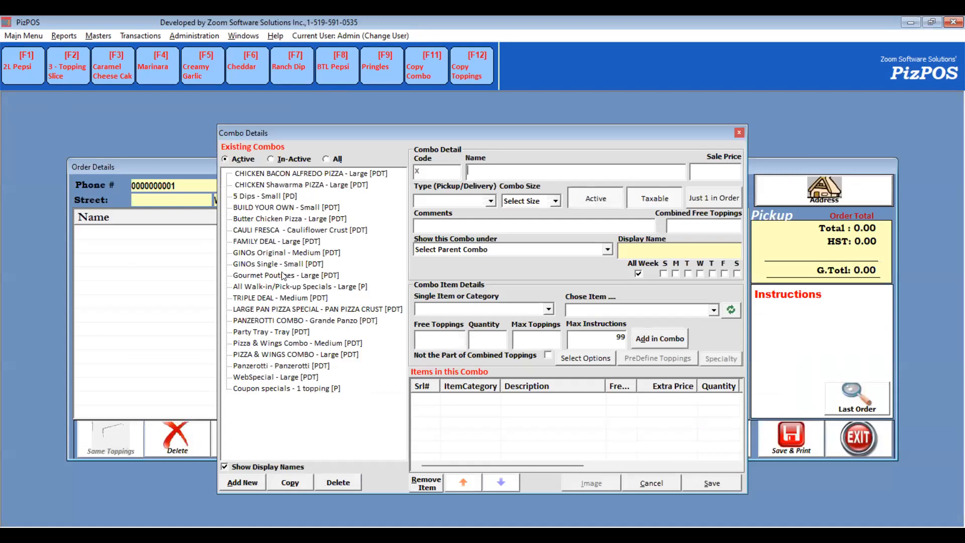
- Examine the GINOs Original and GINOs Single combo sizes, then check the GINOs Single offer in the walk-in order
{"action": "left_click", "coordinate": [287, 253]}
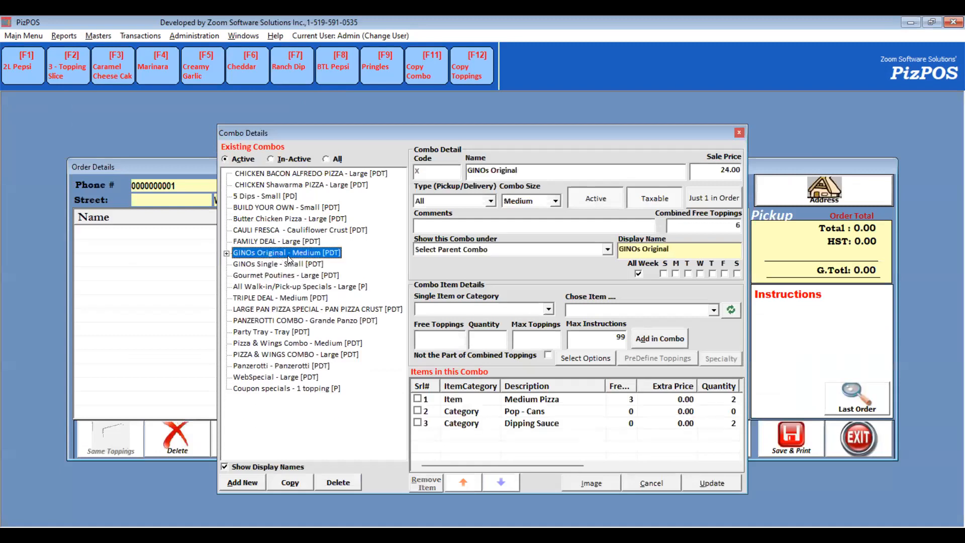
{"action": "left_click", "coordinate": [315, 276]}
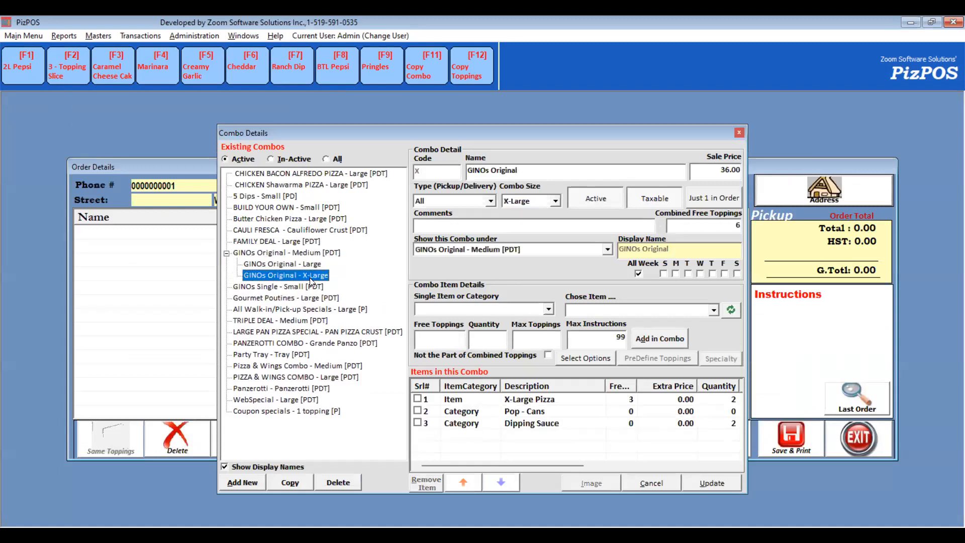
{"action": "left_click", "coordinate": [297, 291]}
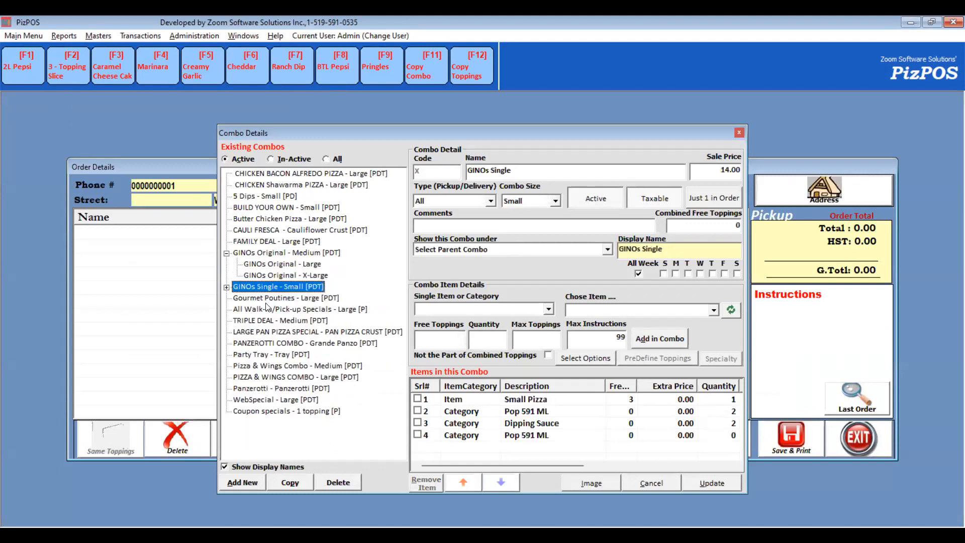
{"action": "double_click", "coordinate": [294, 289]}
{"action": "left_click", "coordinate": [299, 322]}
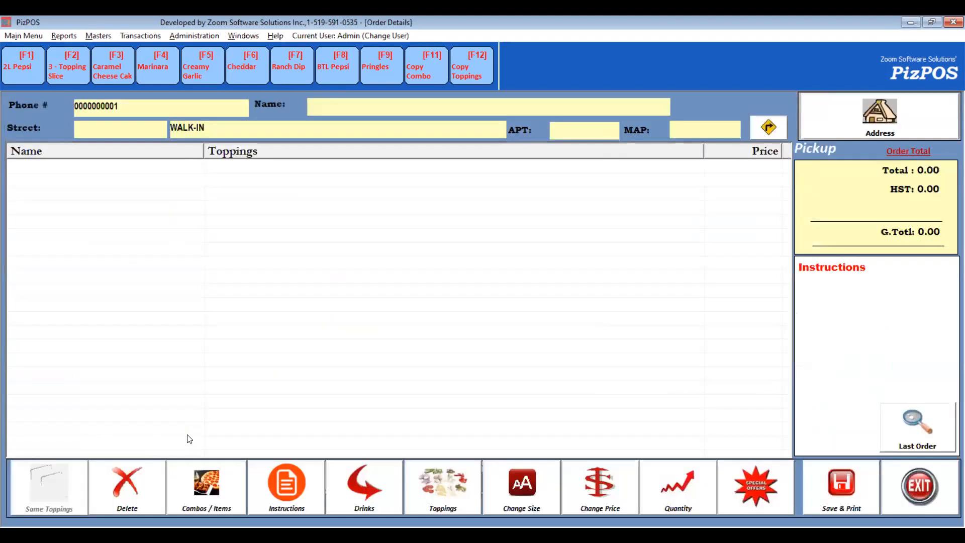
{"action": "left_click", "coordinate": [187, 486]}
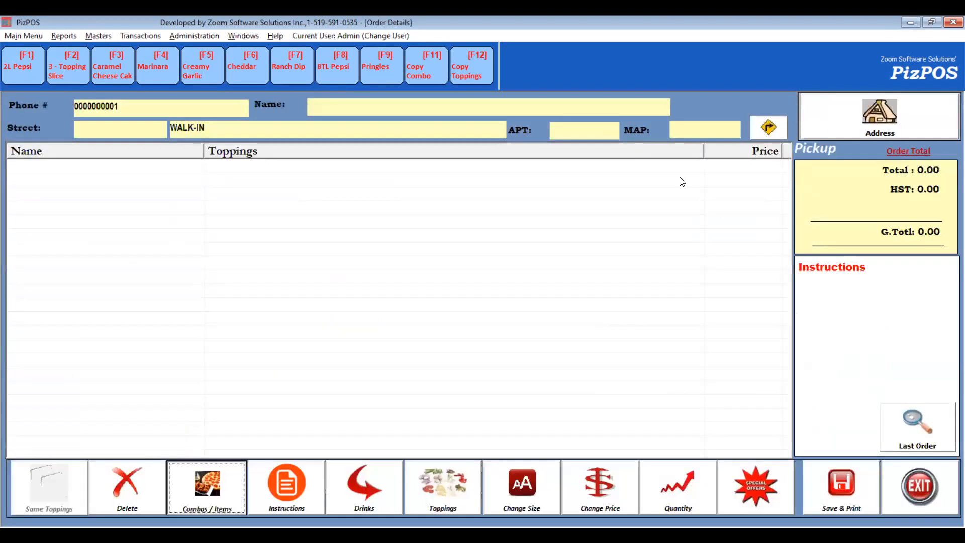
{"action": "left_click", "coordinate": [490, 189]}
{"action": "left_click", "coordinate": [849, 255]}
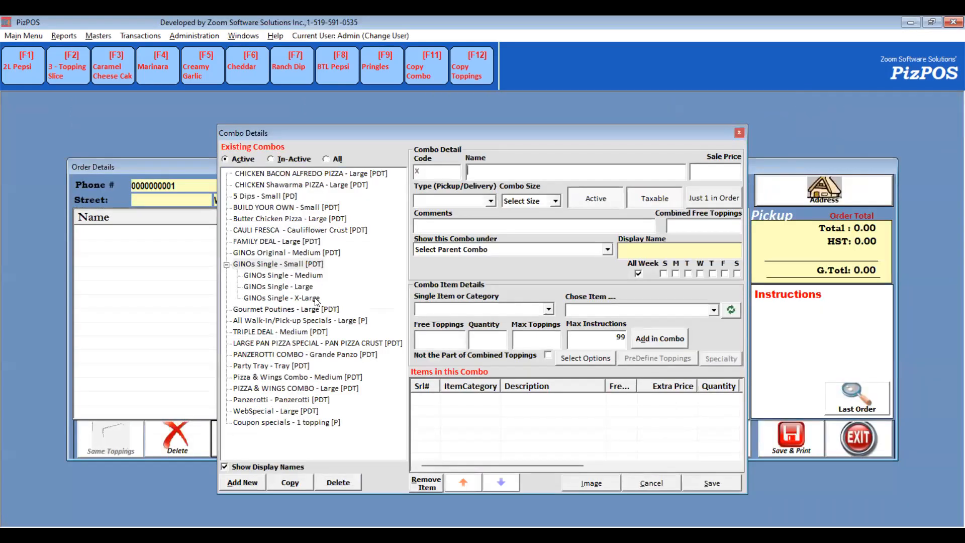
- Set the GINOs Single - X-Large combo back to active and update it
{"action": "left_click", "coordinate": [317, 298]}
{"action": "left_click", "coordinate": [601, 202]}
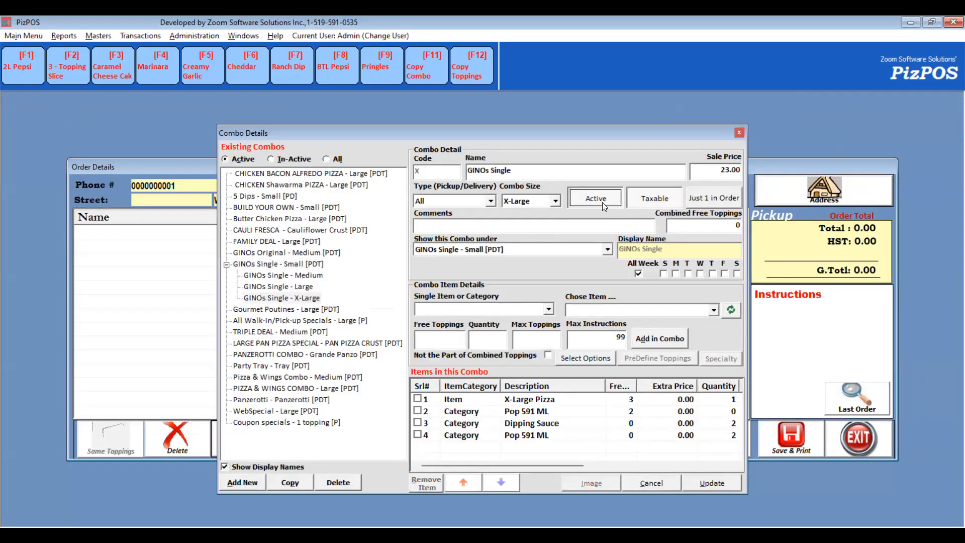
{"action": "left_click", "coordinate": [712, 483]}
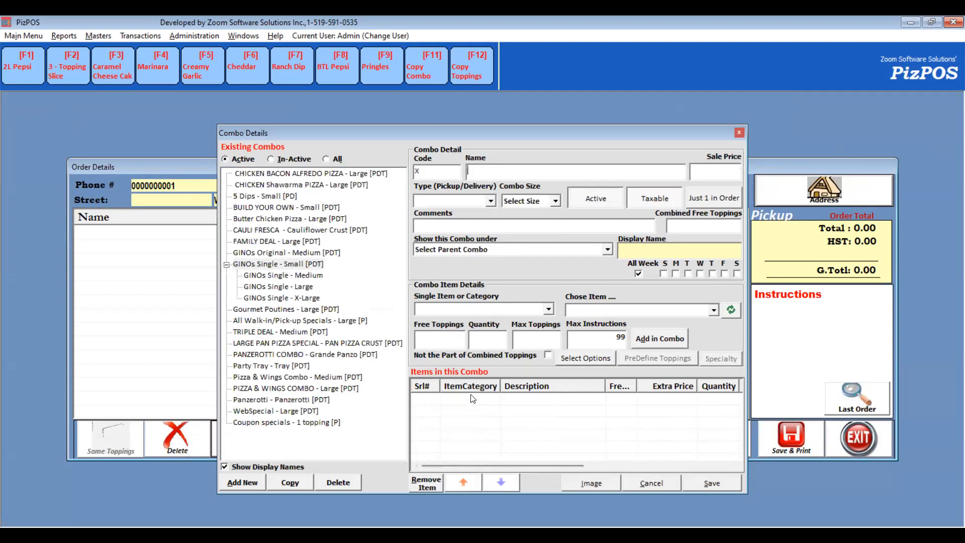
- Close Combo Details and check the GINOs Single offer under Flyer Specials in the walk-in order
{"action": "left_click", "coordinate": [233, 472]}
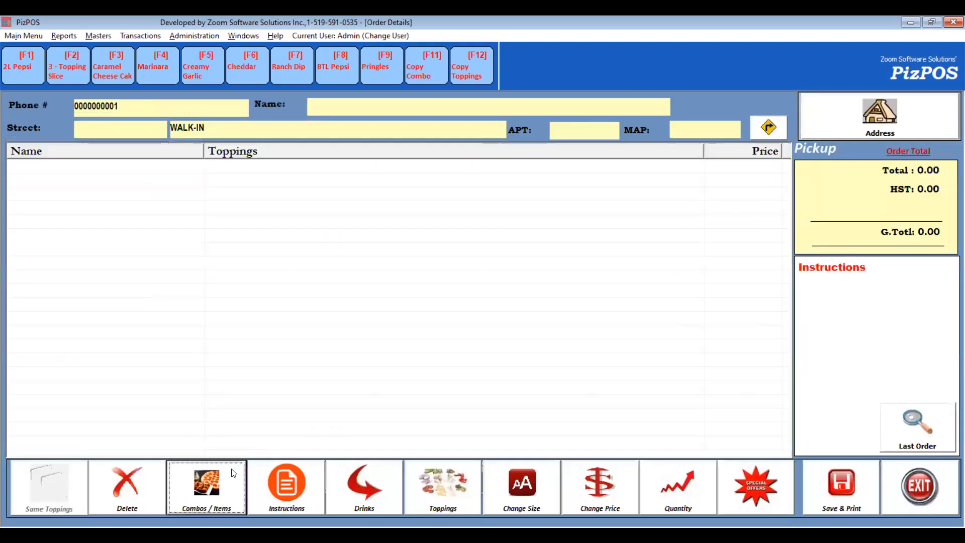
{"action": "left_click", "coordinate": [478, 194]}
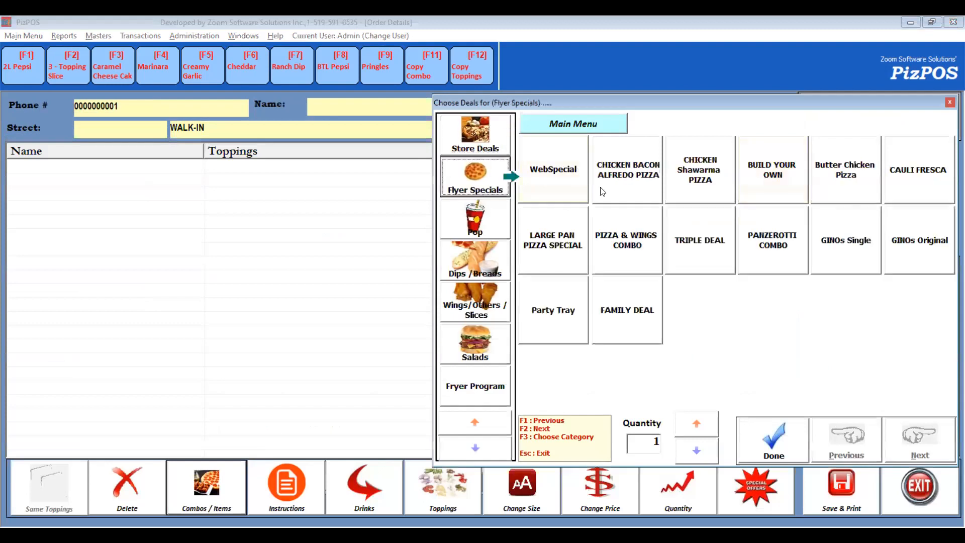
{"action": "left_click", "coordinate": [841, 254]}
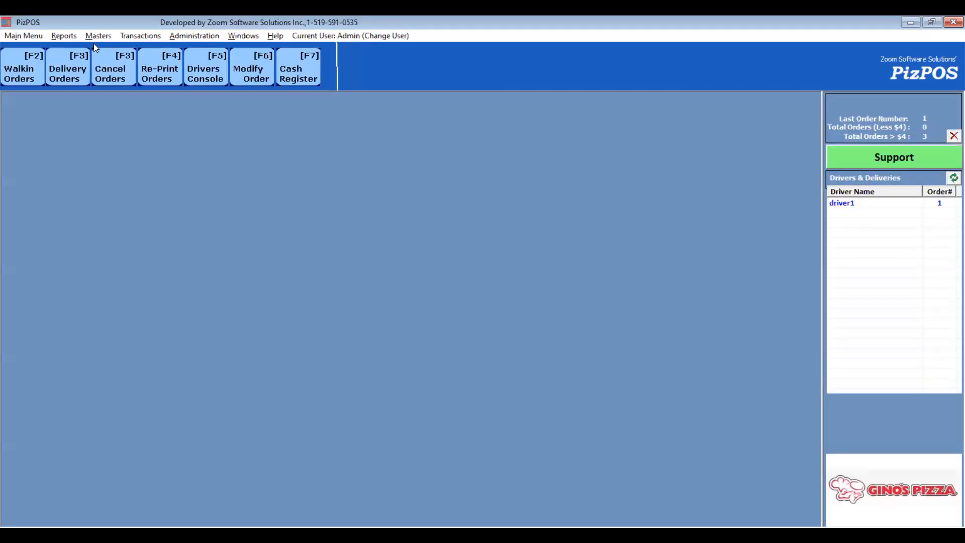
- Open Combo Details and add a new combo named Christmas Special with a sale price of 20
{"action": "left_click", "coordinate": [98, 36]}
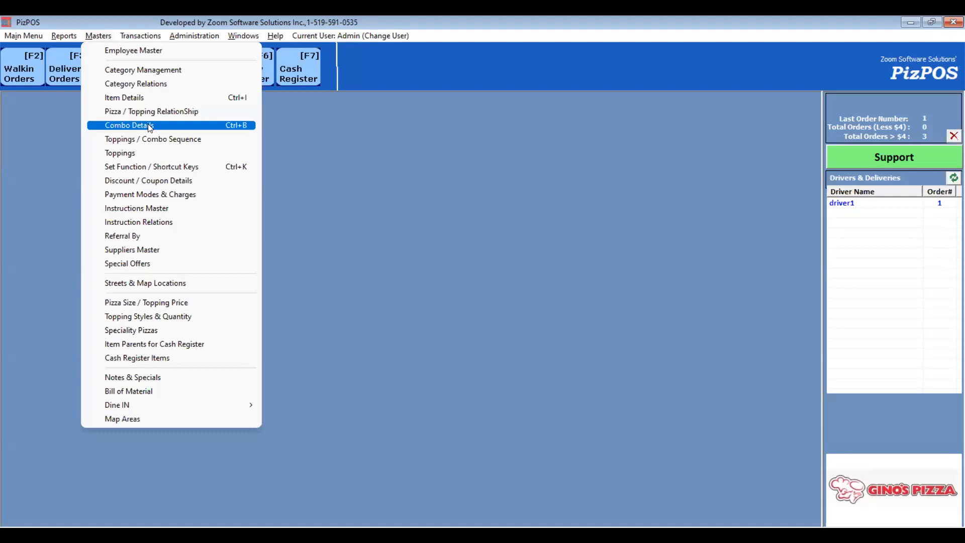
{"action": "left_click", "coordinate": [148, 123]}
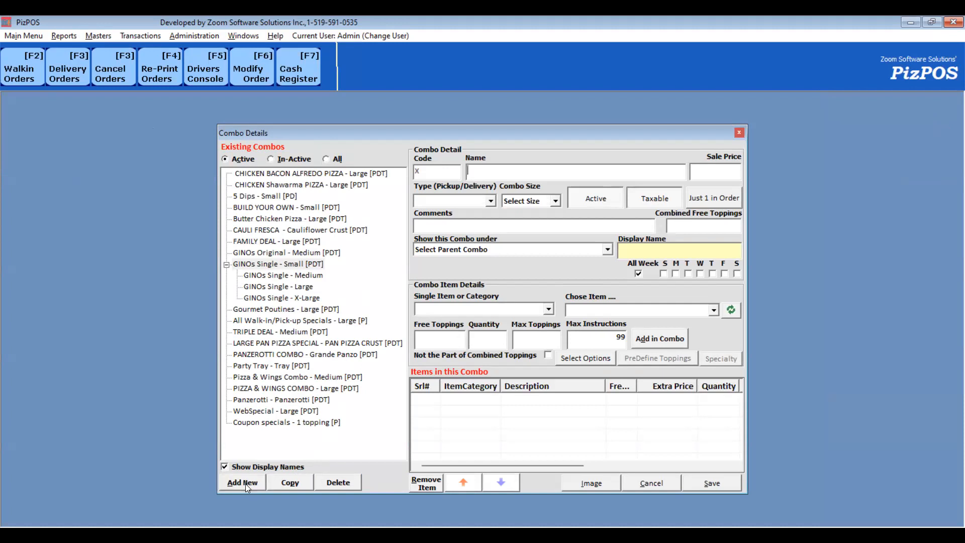
{"action": "type", "text": "Chsi"}
{"action": "key", "text": "BackSpace"}
{"action": "key", "text": "BackSpace"}
{"action": "type", "text": "ristmas Special"}
{"action": "key", "text": "Tab"}
{"action": "type", "text": "20"}
- Set the Christmas Special type to Both Pickup/Delivery and its combo size to Medium
{"action": "left_click", "coordinate": [472, 202]}
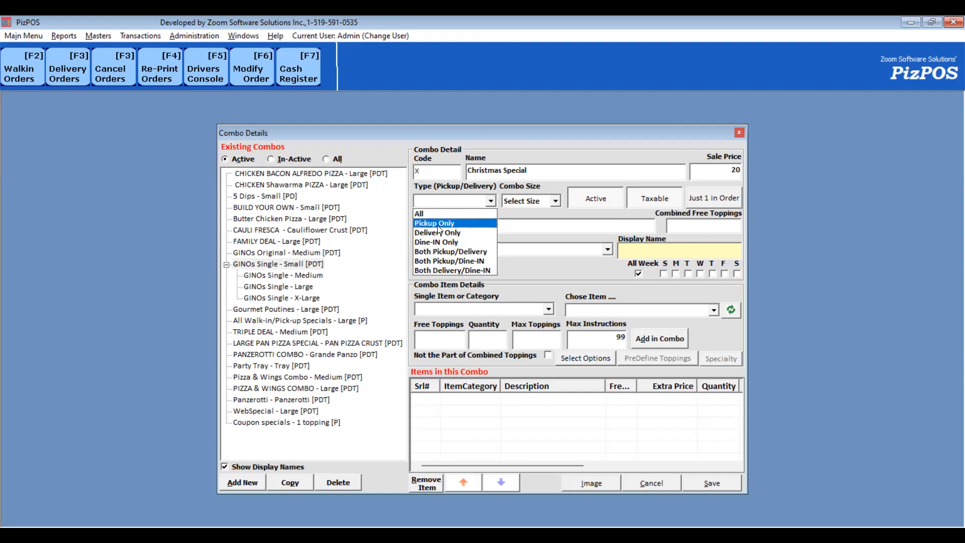
{"action": "left_click", "coordinate": [464, 252]}
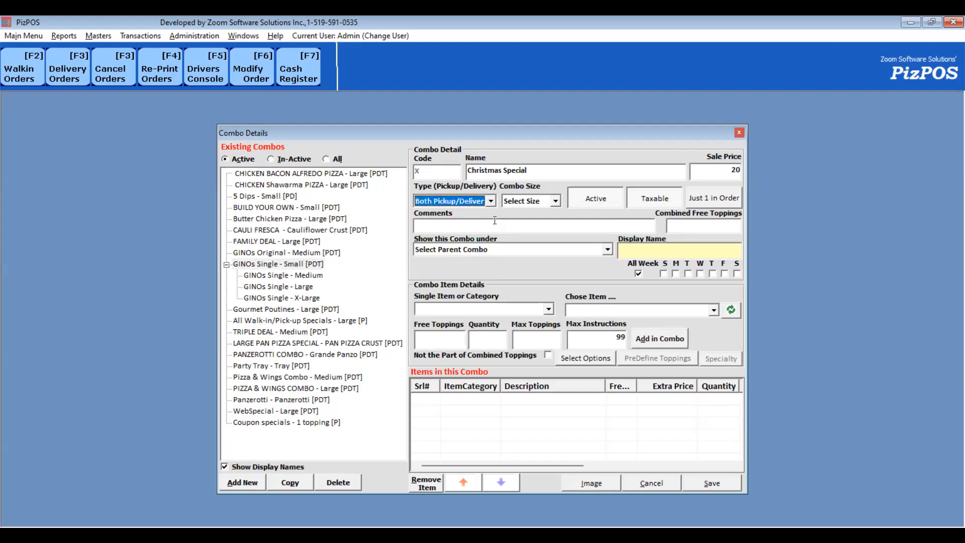
{"action": "left_click", "coordinate": [545, 202]}
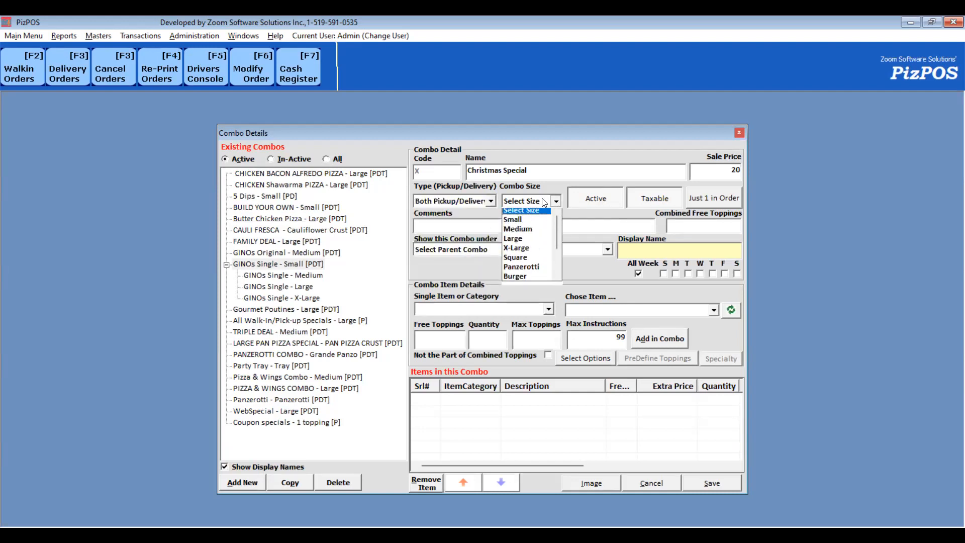
{"action": "left_click", "coordinate": [523, 234]}
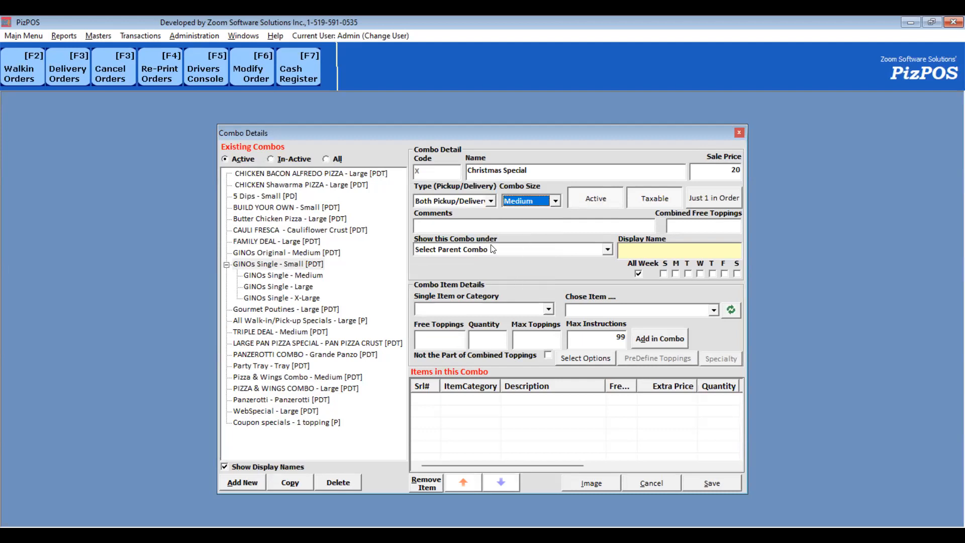
- Clear the combined free toppings value of the Christmas Special combo
{"action": "left_click", "coordinate": [707, 224]}
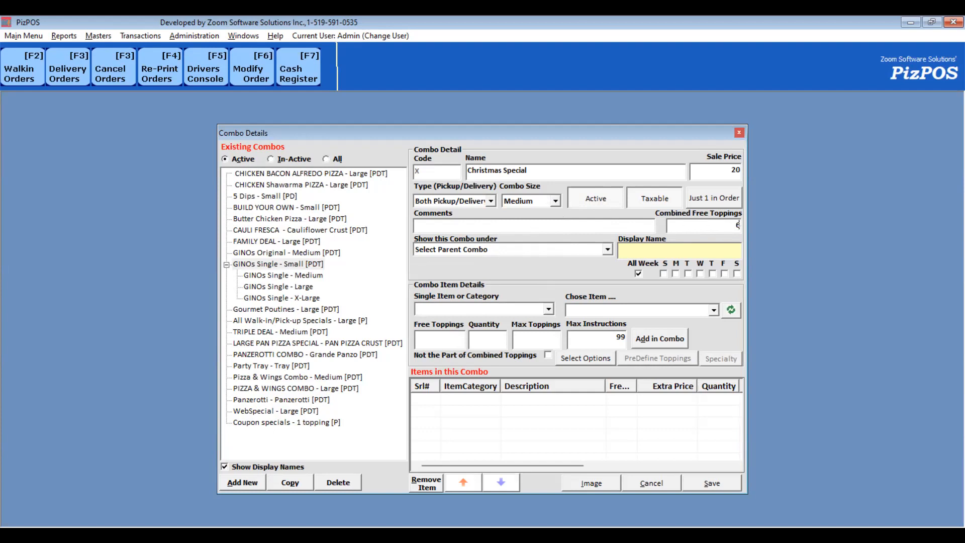
{"action": "key", "text": "BackSpace"}
{"action": "left_click", "coordinate": [638, 274]}
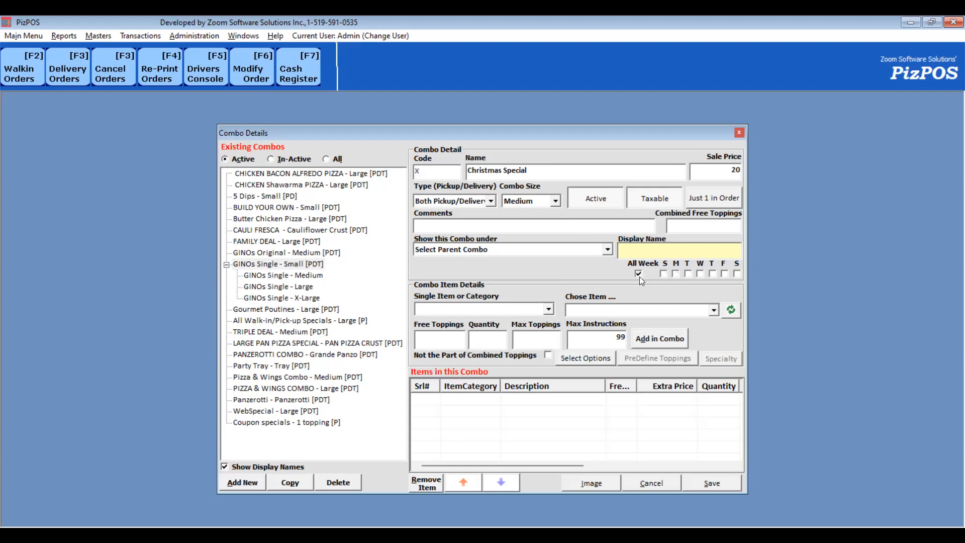
- Add a Medium Pizza item with 3 free toppings to the Christmas Special combo
{"action": "left_click", "coordinate": [533, 312]}
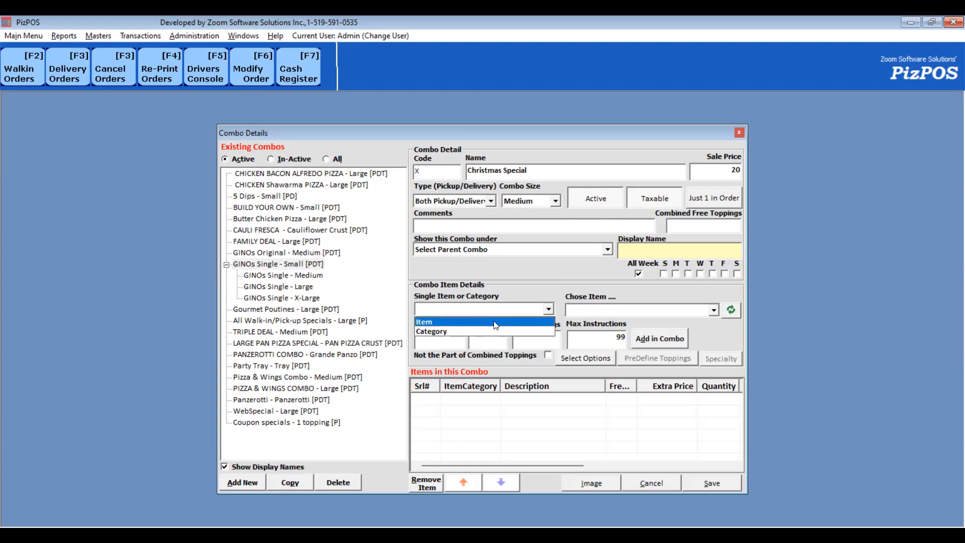
{"action": "left_click", "coordinate": [495, 322]}
{"action": "left_click", "coordinate": [597, 313]}
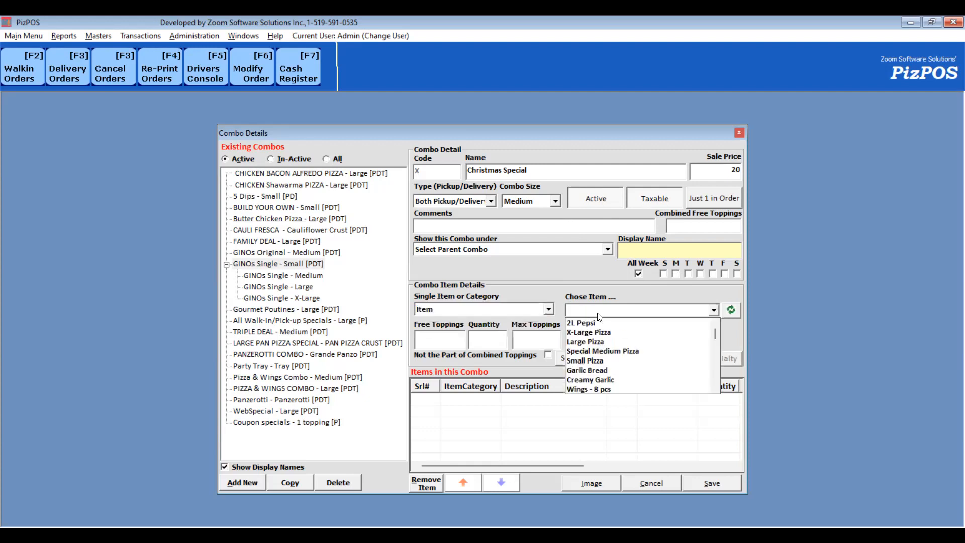
{"action": "key", "text": "m"}
{"action": "key", "text": "m"}
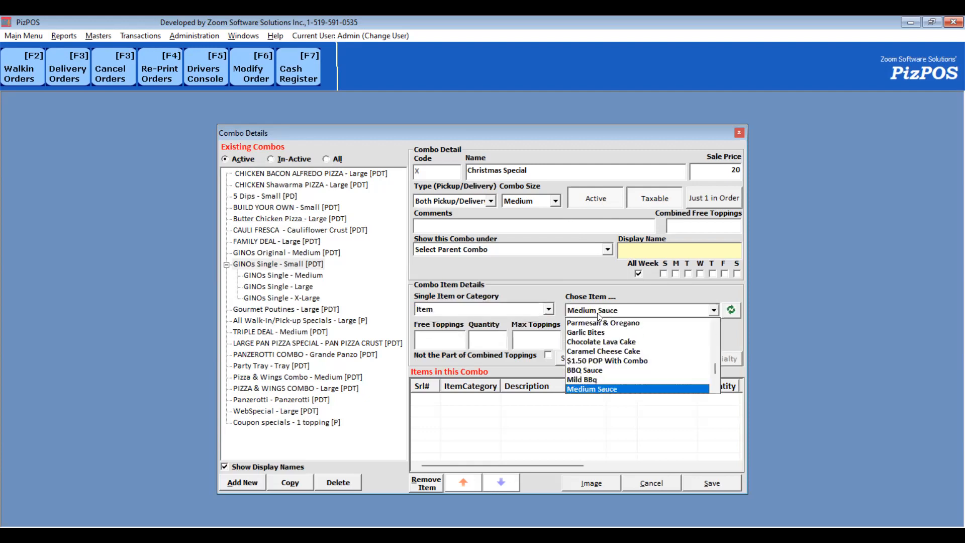
{"action": "key", "text": "m"}
{"action": "key", "text": "Return"}
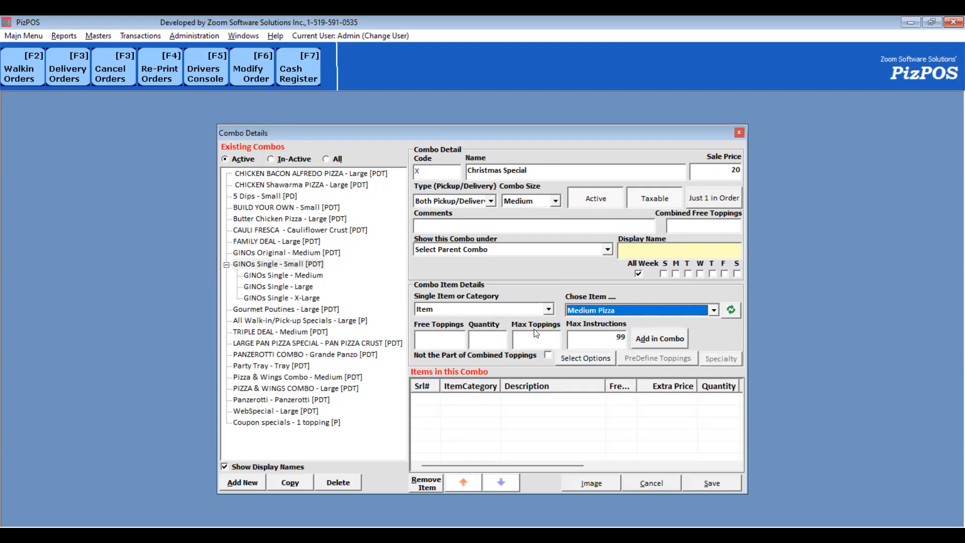
{"action": "left_click", "coordinate": [450, 340]}
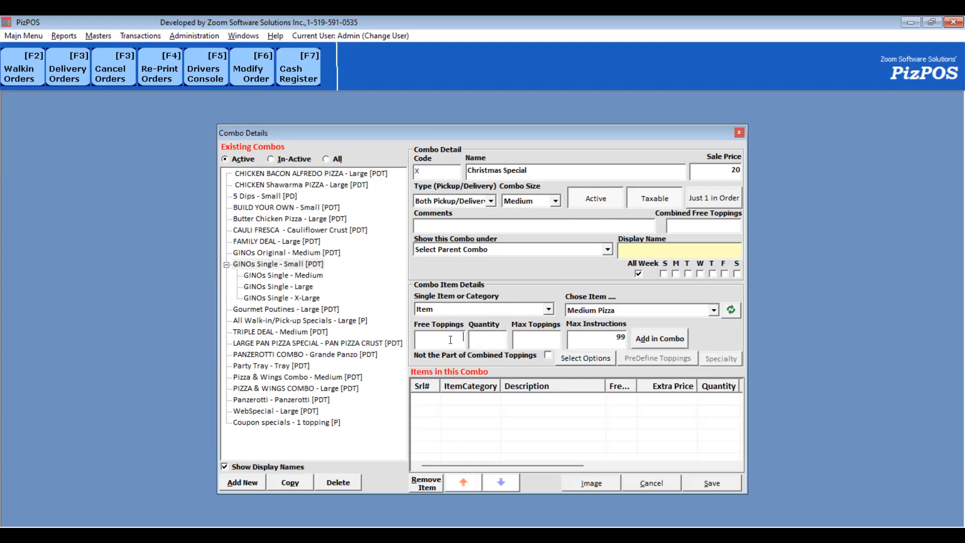
{"action": "type", "text": "3"}
{"action": "left_click", "coordinate": [662, 338]}
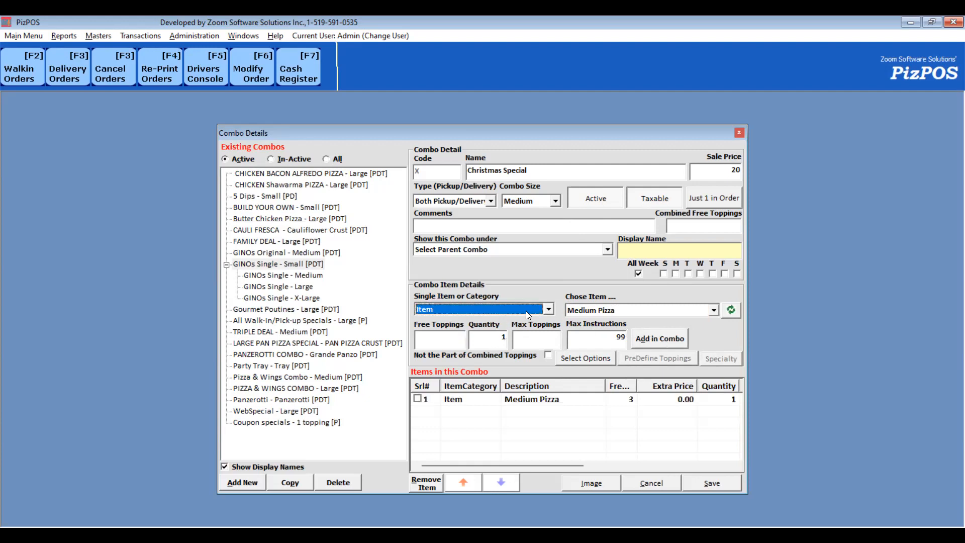
- Add the Wings - 12 Pcs item to the Christmas Special combo
{"action": "left_click", "coordinate": [593, 312]}
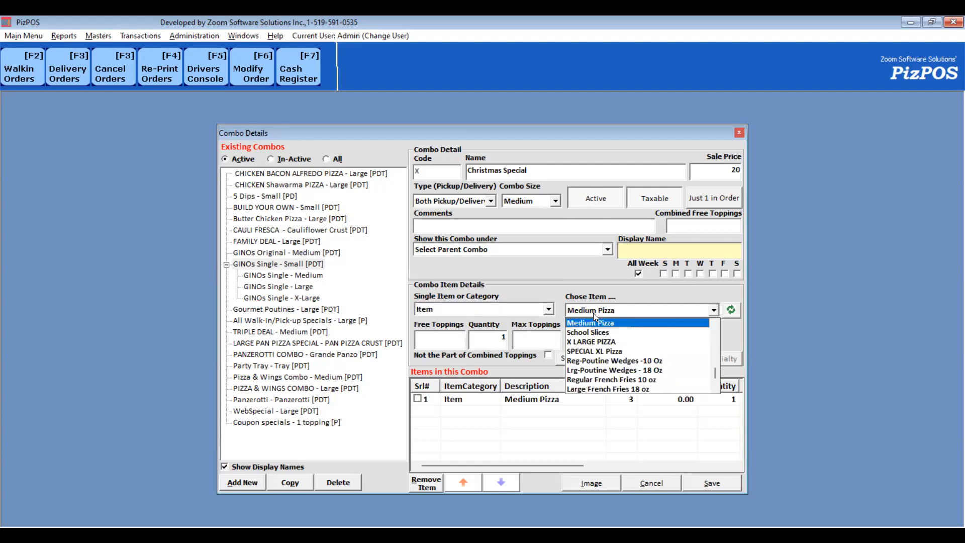
{"action": "key", "text": "w"}
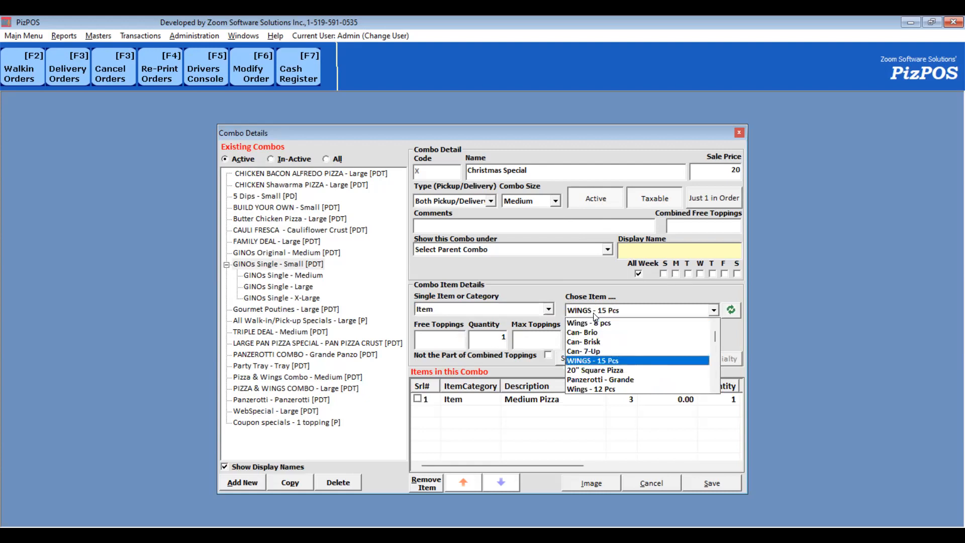
{"action": "key", "text": "w"}
{"action": "left_click", "coordinate": [594, 315]}
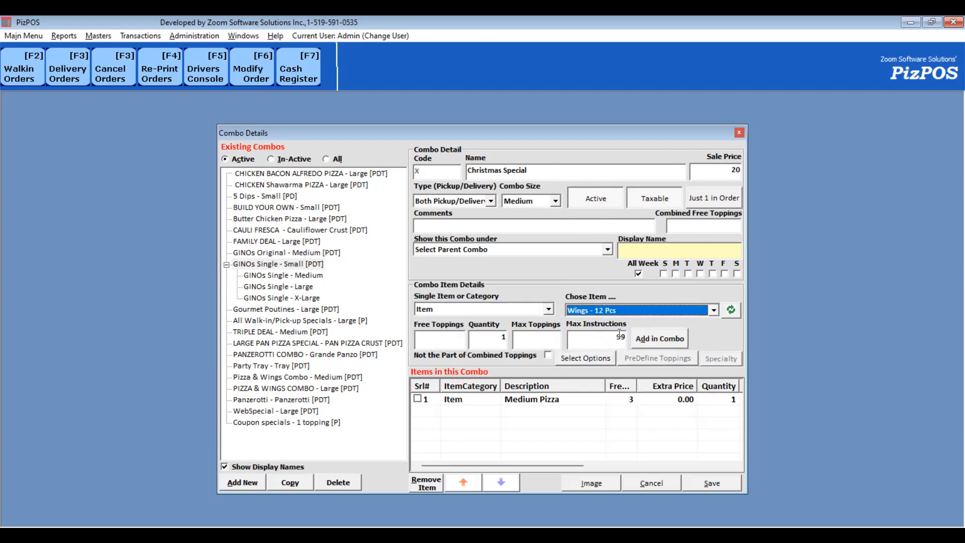
{"action": "left_click", "coordinate": [657, 342]}
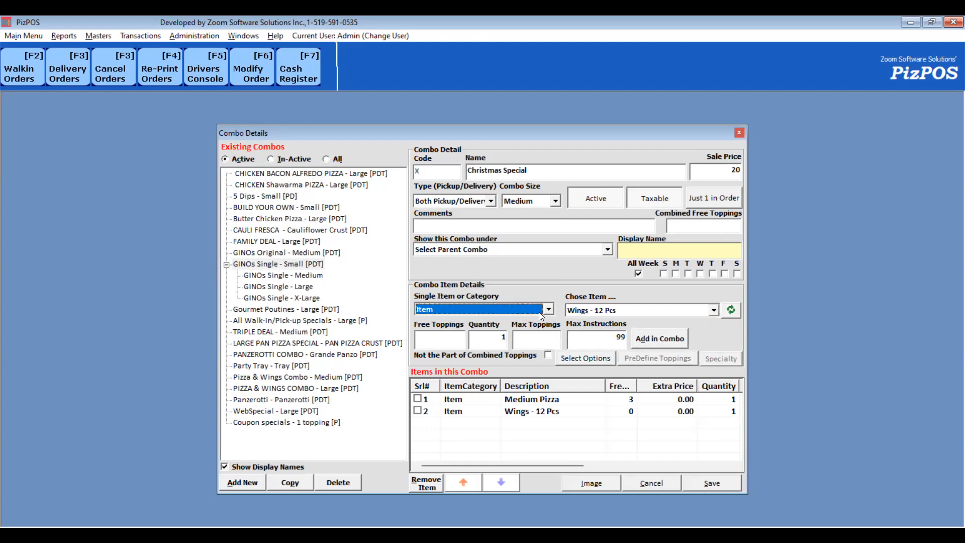
- Add the Dipping Sauce category with quantity 2 to the Christmas Special combo
{"action": "key", "text": "c"}
{"action": "key", "text": "Tab"}
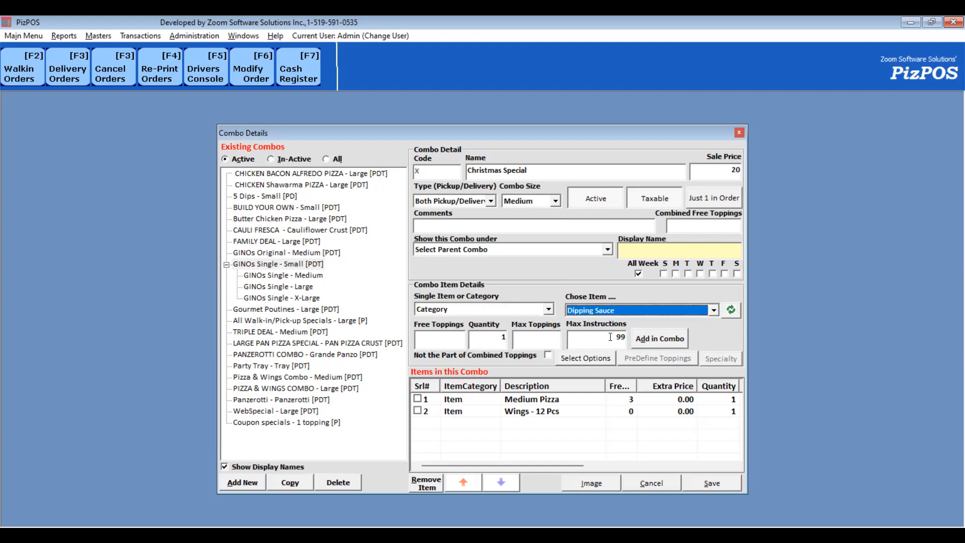
{"action": "left_click", "coordinate": [495, 344]}
{"action": "type", "text": "2"}
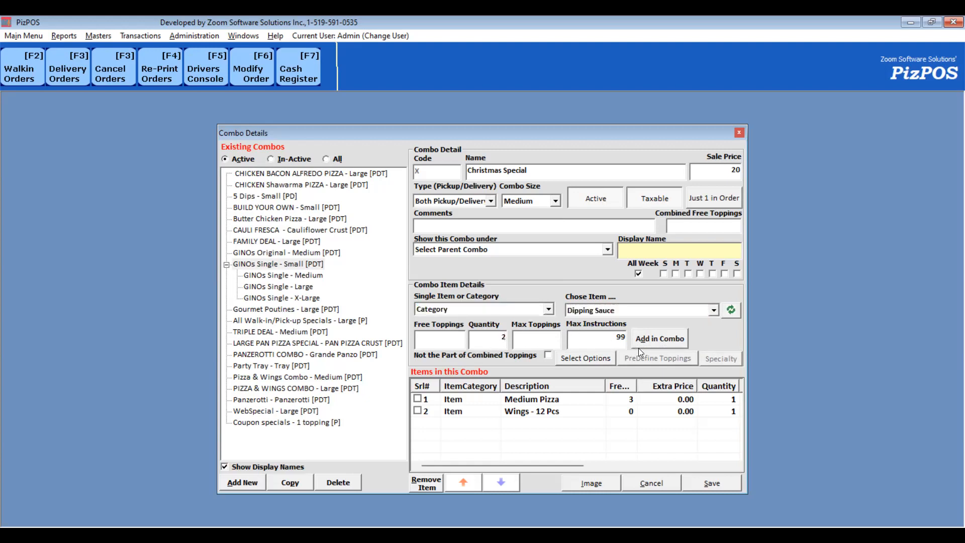
{"action": "left_click", "coordinate": [662, 345]}
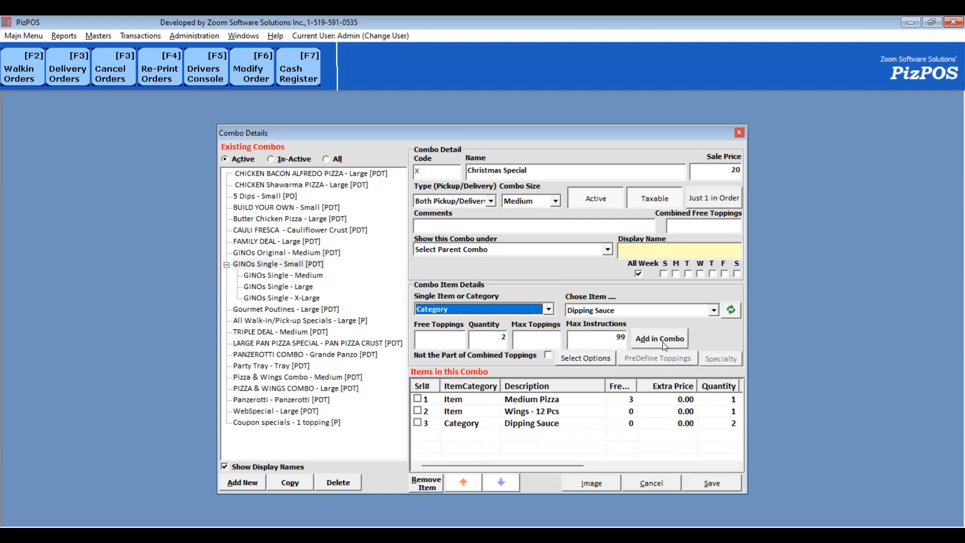
- Add the Pop 591 ML category with quantity 1 to the combo and save the Christmas Special combo
{"action": "key", "text": "Tab"}
{"action": "key", "text": "p"}
{"action": "key", "text": "p"}
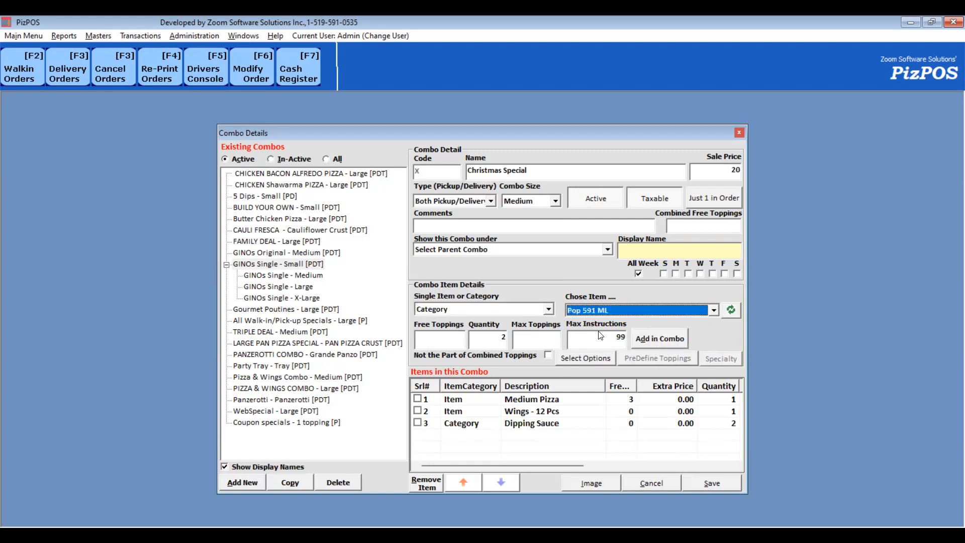
{"action": "double_click", "coordinate": [502, 337]}
{"action": "type", "text": "1"}
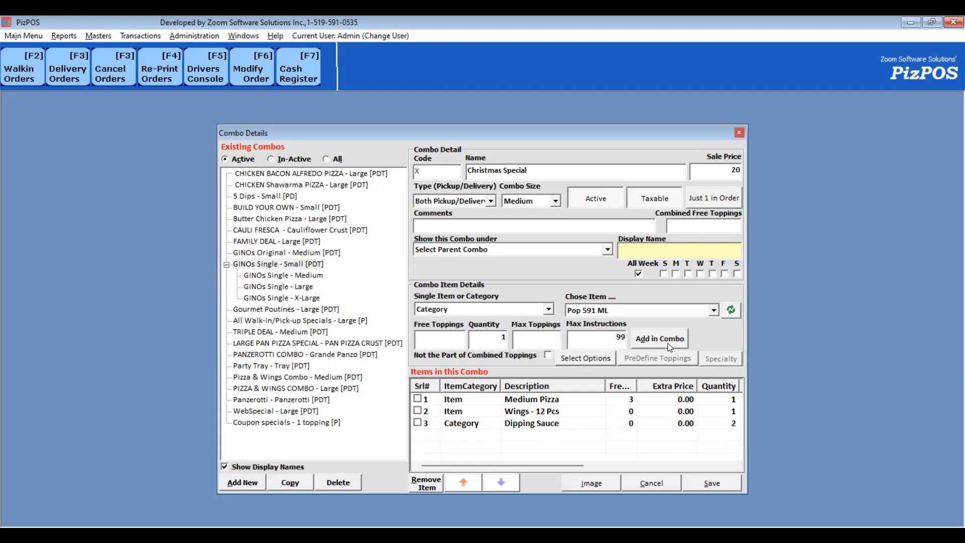
{"action": "left_click", "coordinate": [667, 343]}
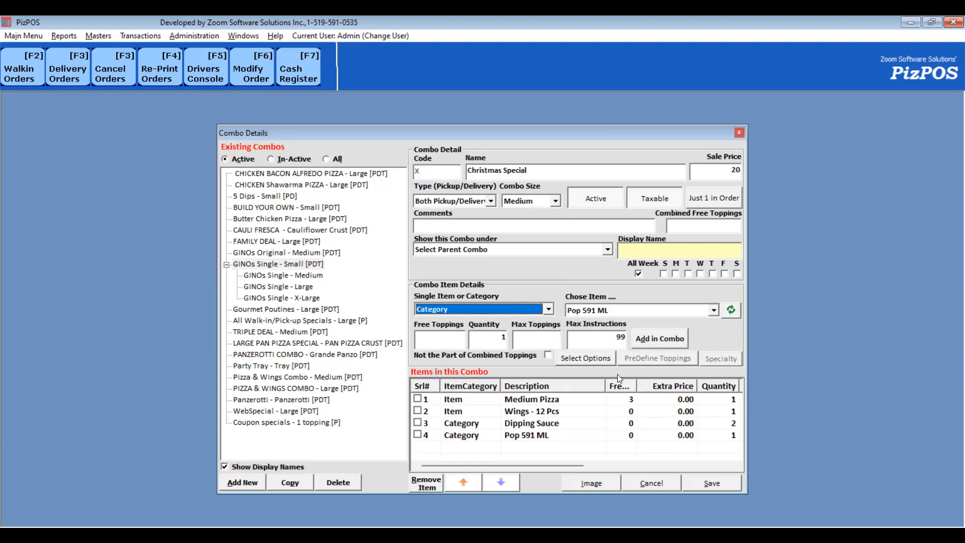
{"action": "left_click", "coordinate": [717, 486]}
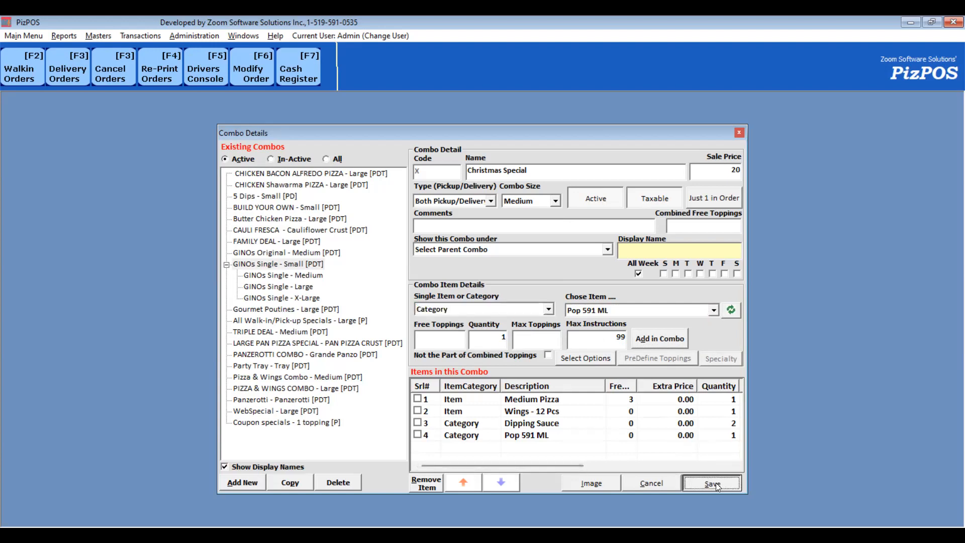
- Open a walk-in order and view the Christmas Special deal among the store deals
{"action": "left_click", "coordinate": [11, 72]}
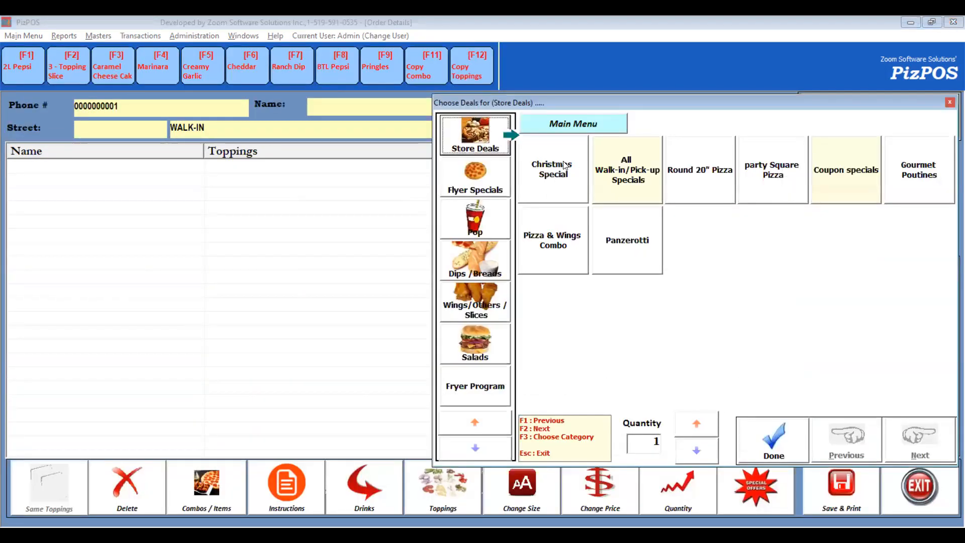
{"action": "left_click", "coordinate": [554, 178]}
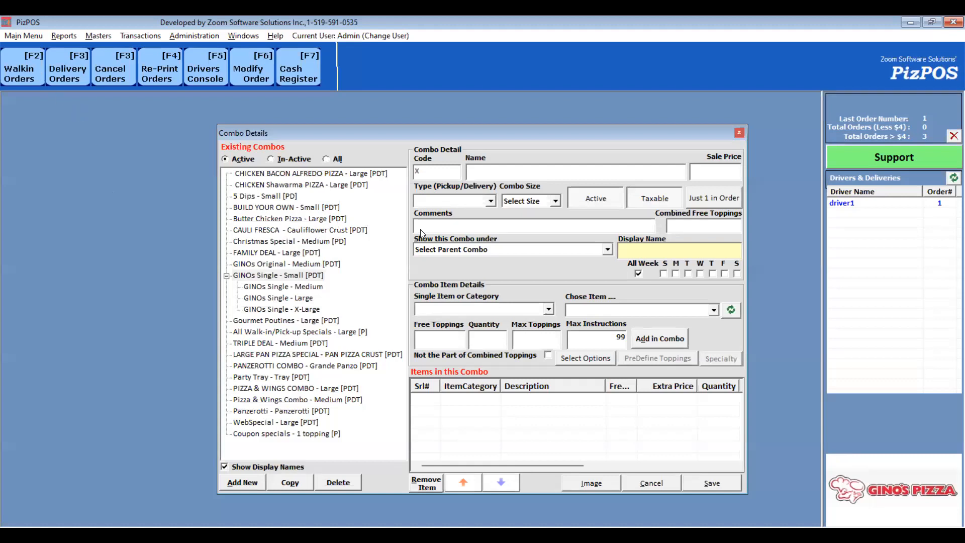
{"action": "left_click", "coordinate": [32, 67]}
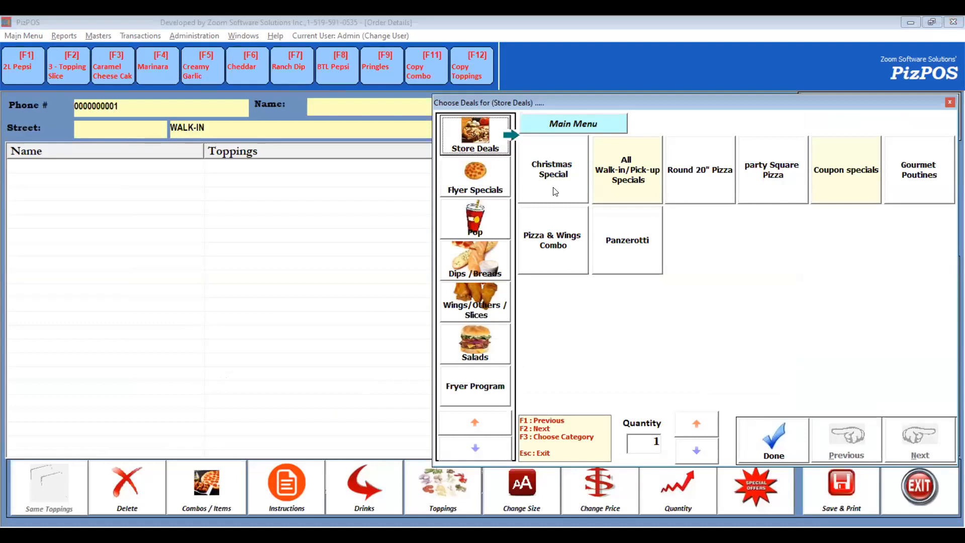
- Open Category Relations and add the Christmas Special combo to the Flyer Specials category head
{"action": "left_click", "coordinate": [100, 36]}
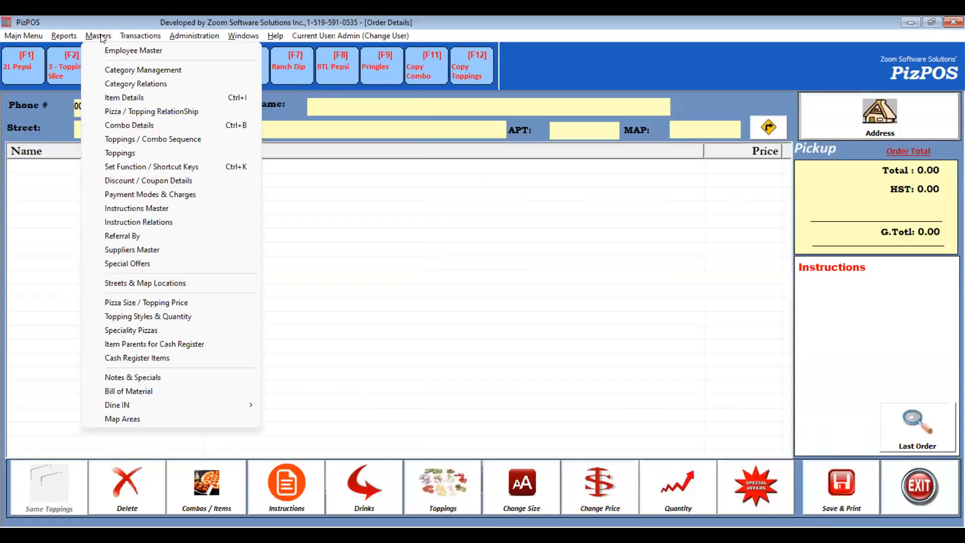
{"action": "left_click", "coordinate": [135, 85]}
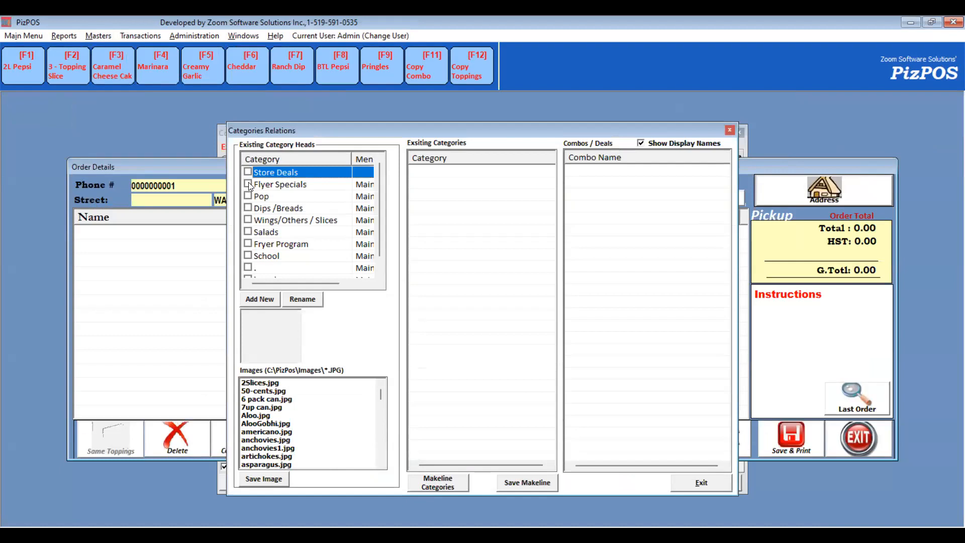
{"action": "left_click", "coordinate": [249, 172]}
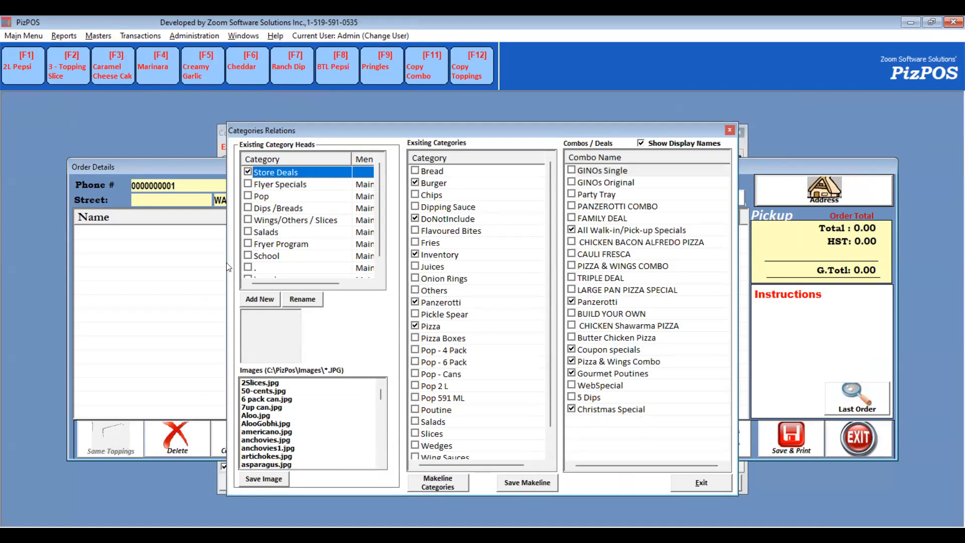
{"action": "left_click", "coordinate": [248, 184]}
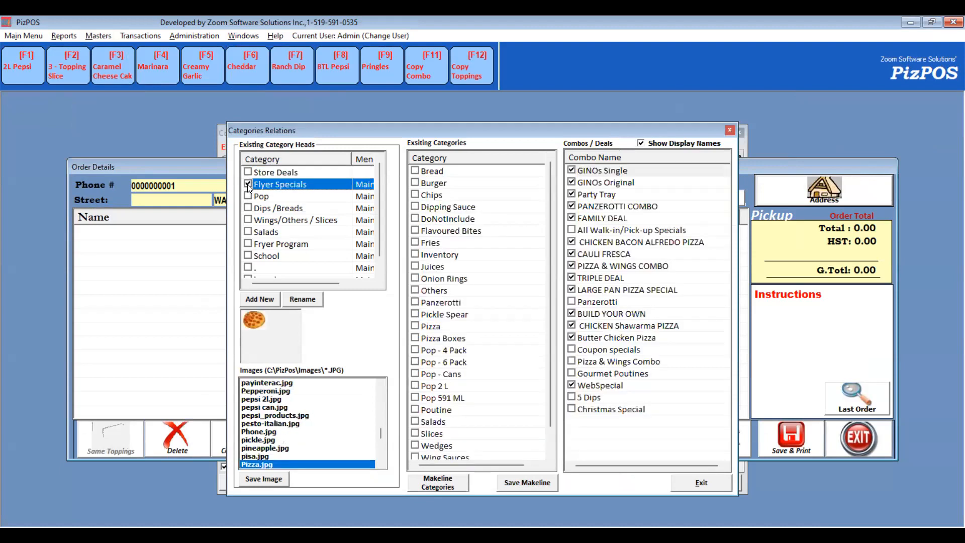
{"action": "left_click", "coordinate": [573, 409]}
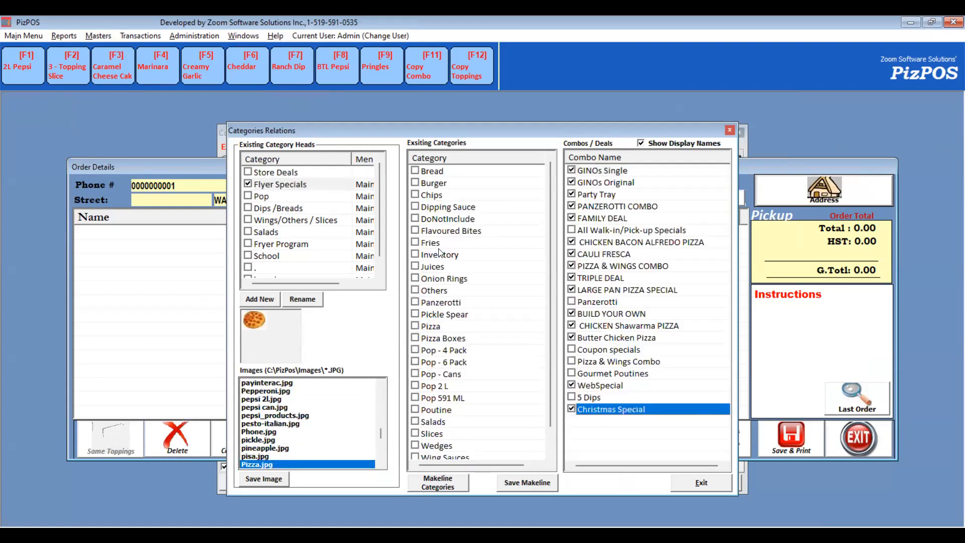
- Review the combos assigned to the Store Deals, Salads and Flyer Specials category heads
{"action": "left_click", "coordinate": [247, 172]}
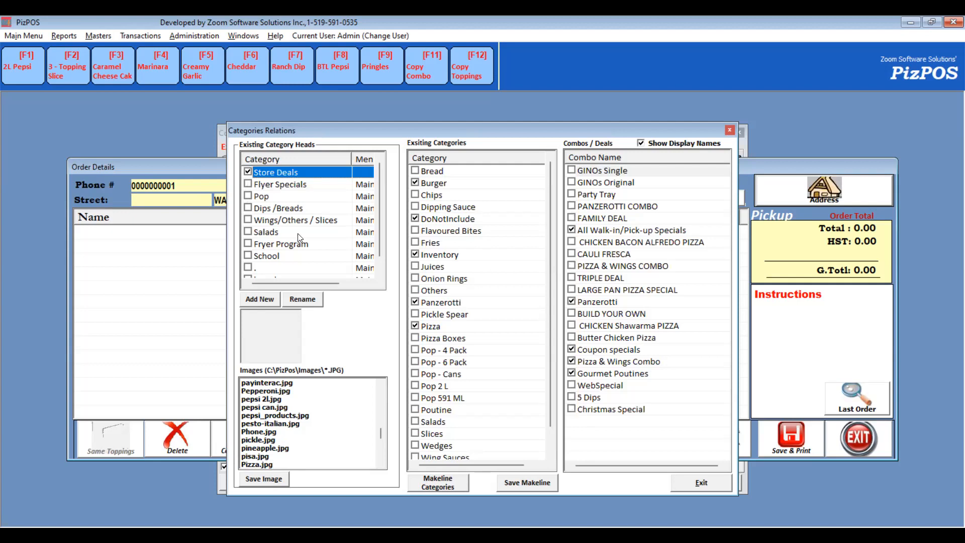
{"action": "left_click", "coordinate": [247, 231]}
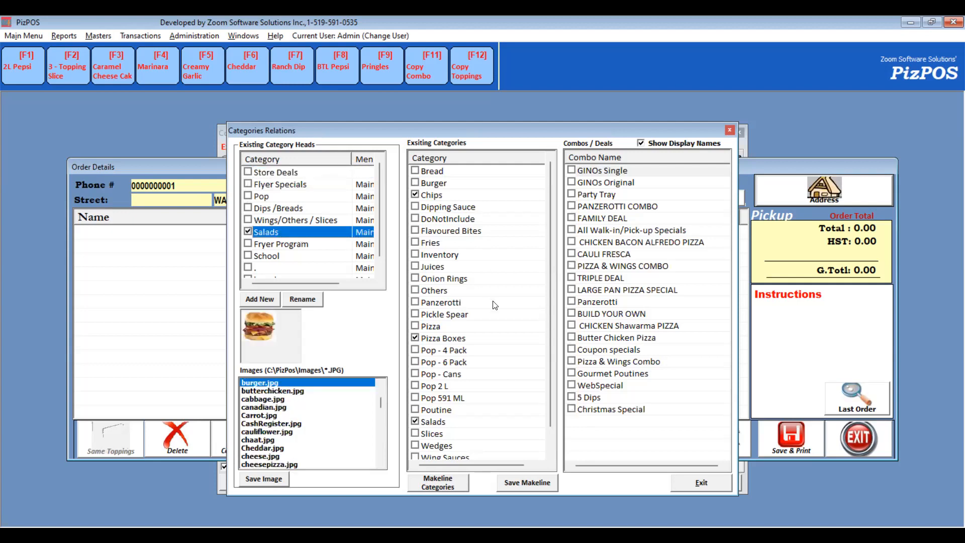
{"action": "left_click", "coordinate": [284, 245]}
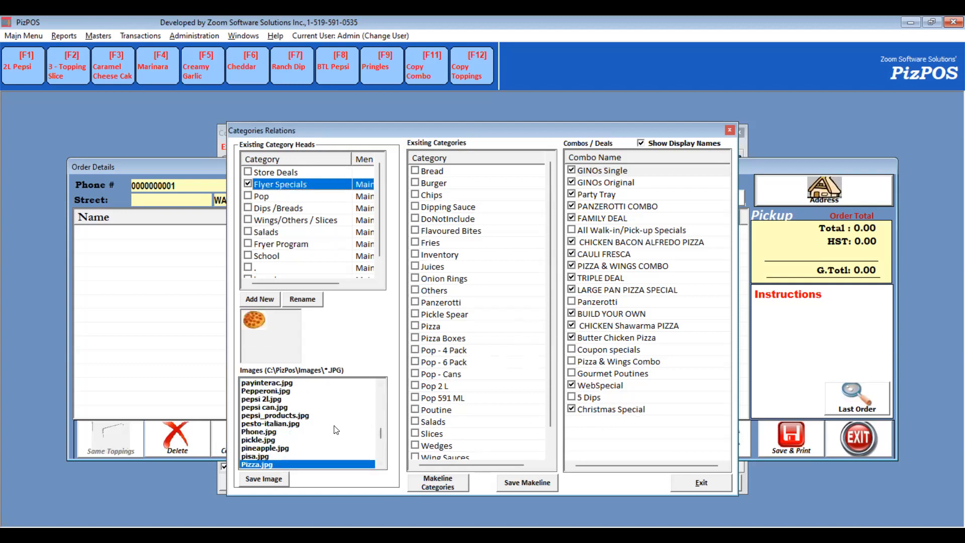
- Close Category Relations and view the Flyer Specials deals on the order screen
{"action": "key", "text": "Escape"}
{"action": "key", "text": "Escape"}
{"action": "left_click", "coordinate": [199, 480]}
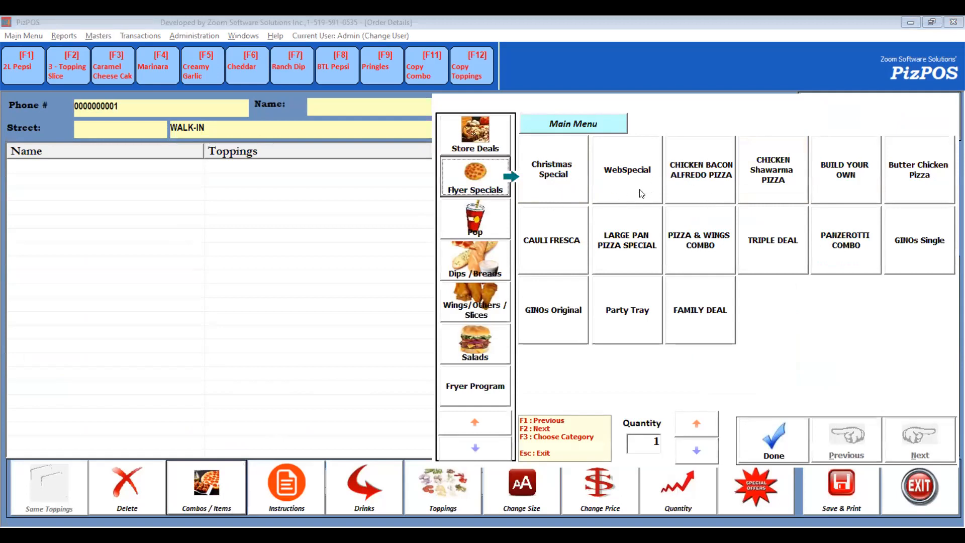
{"action": "key", "text": "Escape"}
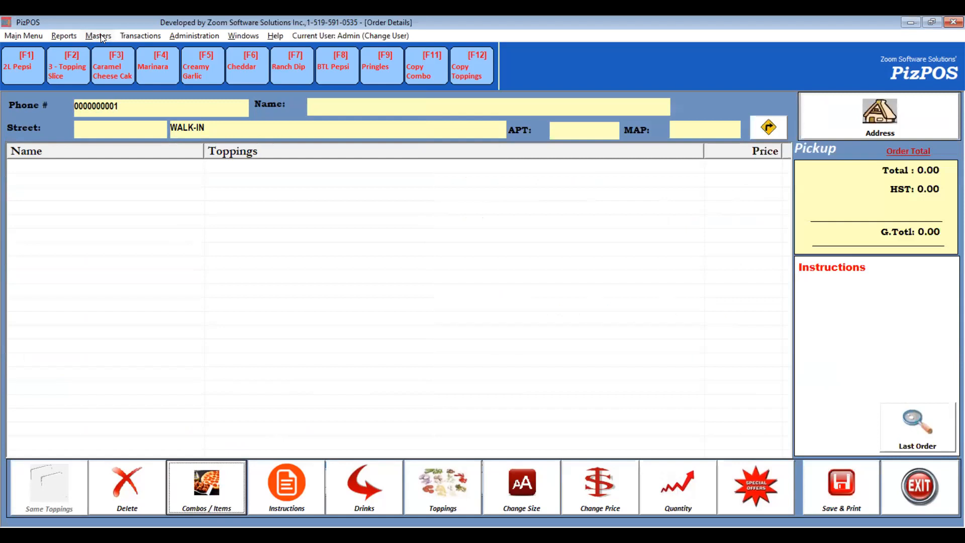
- Open the Toppings / Combo Sequence and move Pepperoni, Ham and Bacon Crumble to the top of the toppings list
{"action": "left_click", "coordinate": [100, 35]}
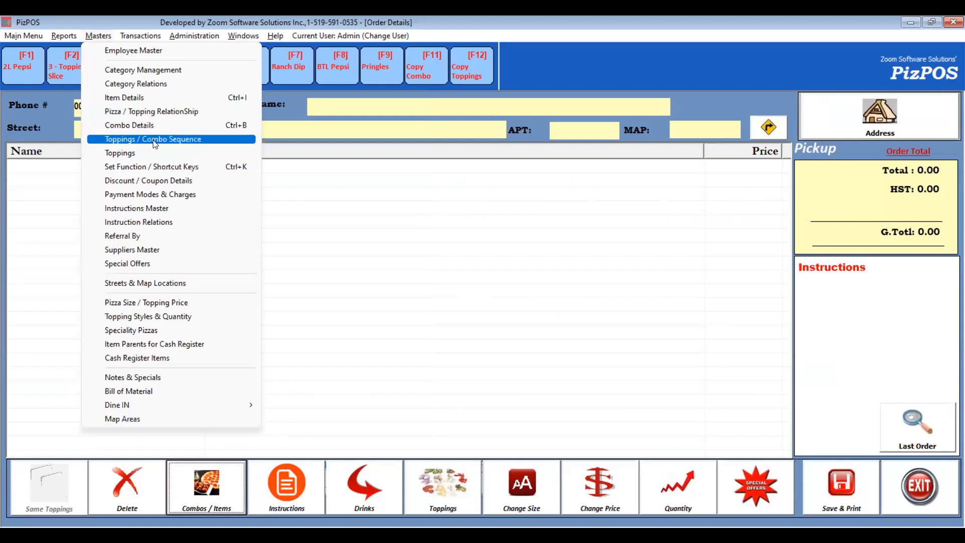
{"action": "left_click", "coordinate": [203, 140]}
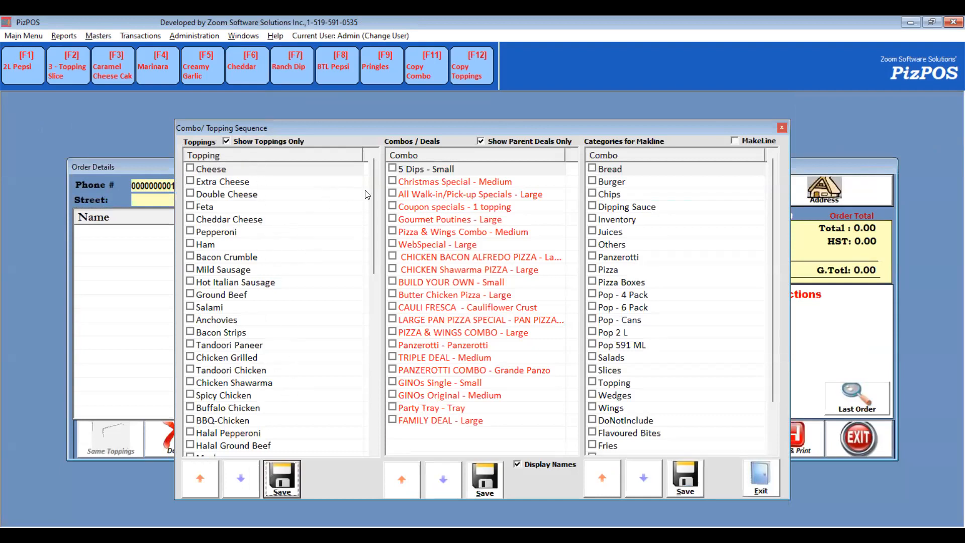
{"action": "left_click", "coordinate": [226, 232]}
{"action": "left_click", "coordinate": [233, 170], "text": "ctrl"}
{"action": "left_click_drag", "start_coordinate": [233, 170], "coordinate": [234, 170]}
{"action": "left_click_drag", "start_coordinate": [226, 240], "coordinate": [231, 185]}
{"action": "left_click_drag", "start_coordinate": [236, 256], "coordinate": [237, 189]}
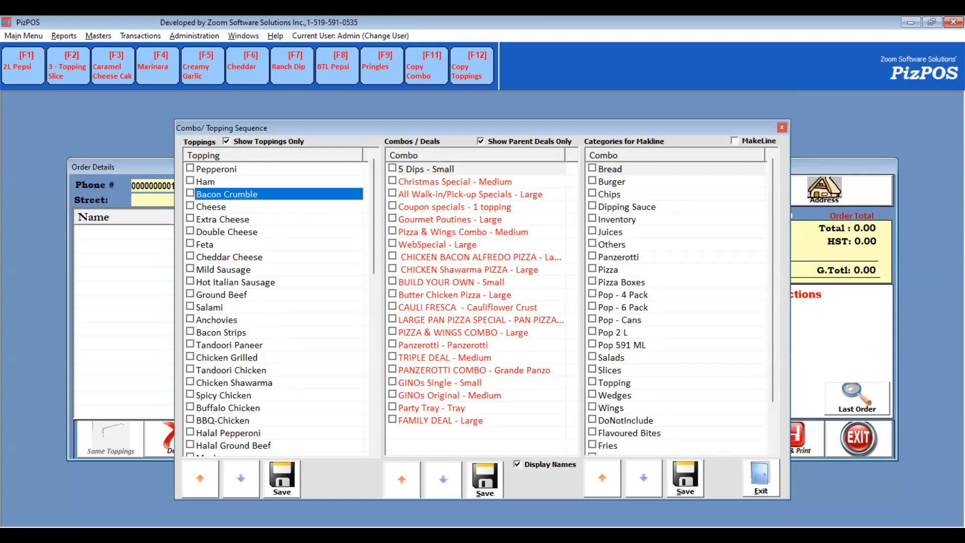
- Move Halal Pepperoni to fourth place in the toppings sequence and save it
{"action": "left_click", "coordinate": [243, 431]}
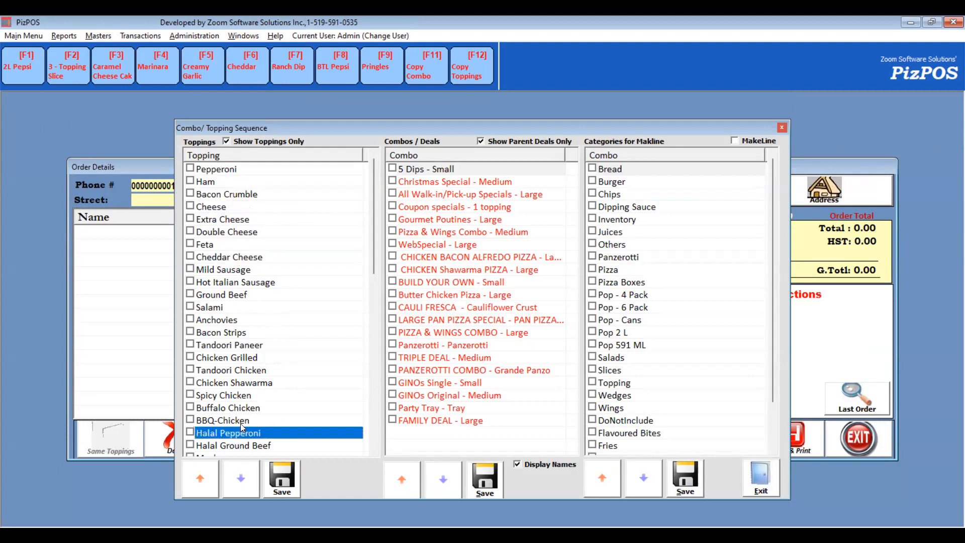
{"action": "left_click_drag", "start_coordinate": [241, 426], "coordinate": [224, 212]}
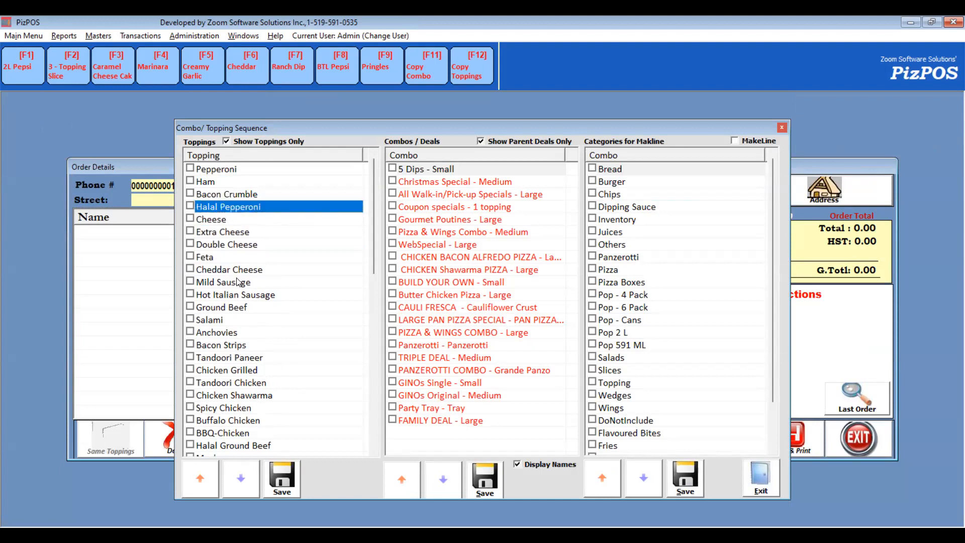
{"action": "left_click", "coordinate": [283, 478]}
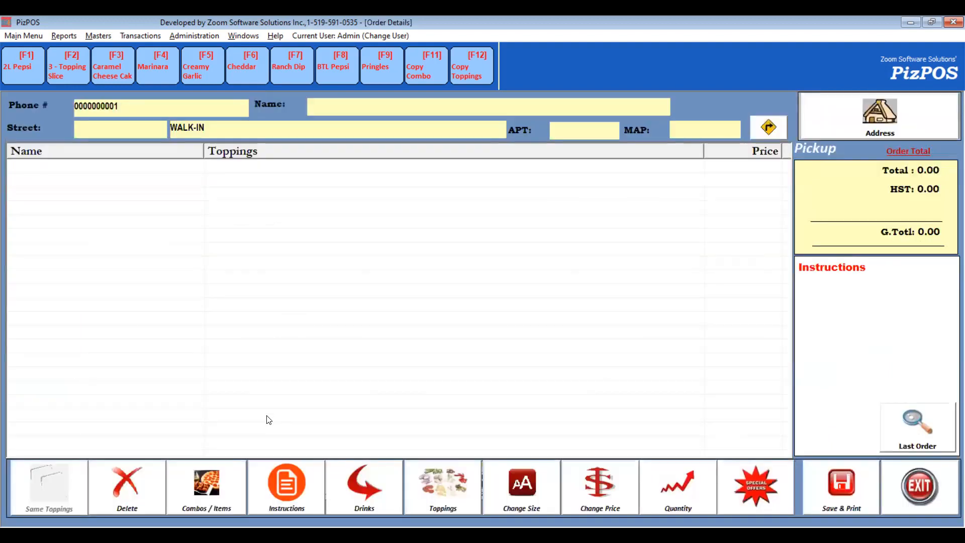
- Open the Flyer Specials deals on the order screen and select Christmas Special
{"action": "left_click", "coordinate": [201, 479]}
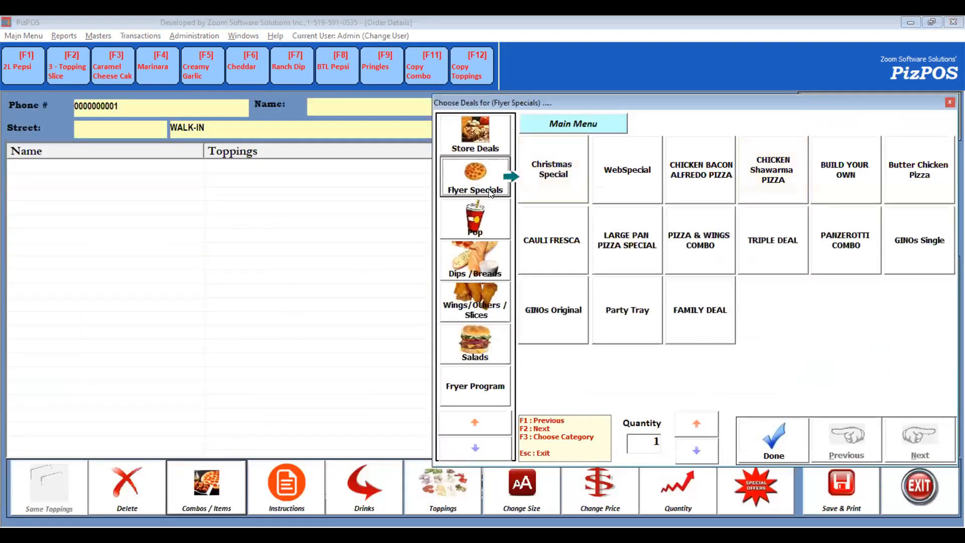
{"action": "left_click", "coordinate": [540, 174]}
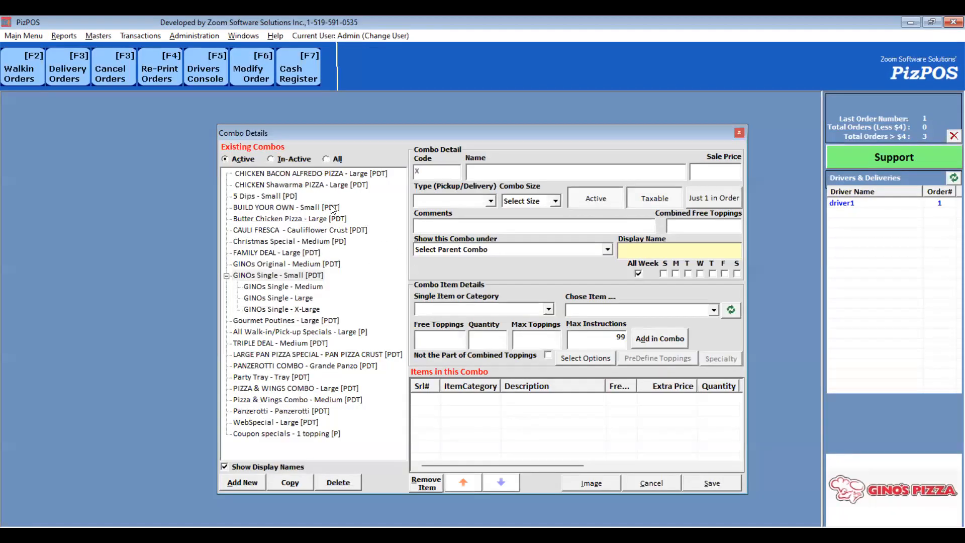
- Copy the Christmas Special - Medium combo and paste it as a new combo
{"action": "left_click", "coordinate": [264, 207]}
{"action": "left_click", "coordinate": [282, 298]}
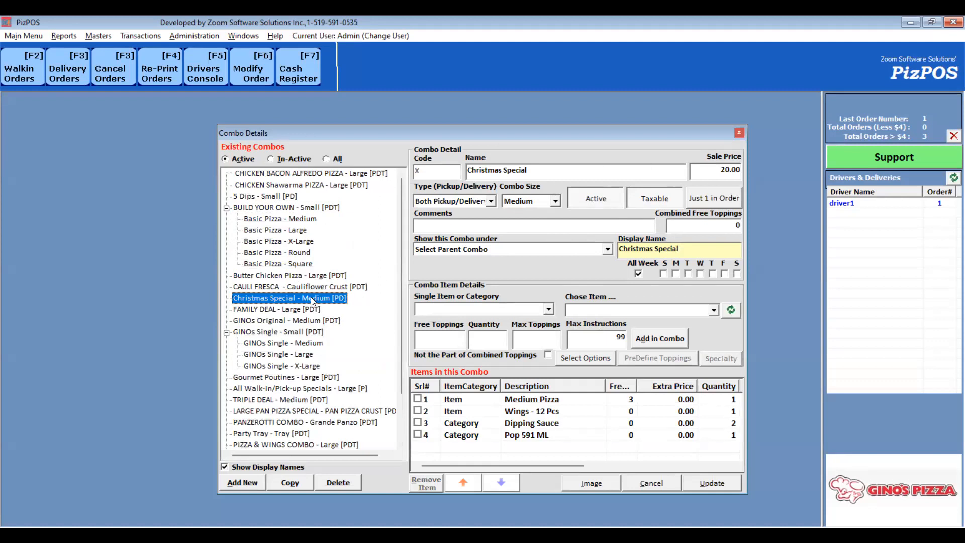
{"action": "left_click", "coordinate": [291, 484]}
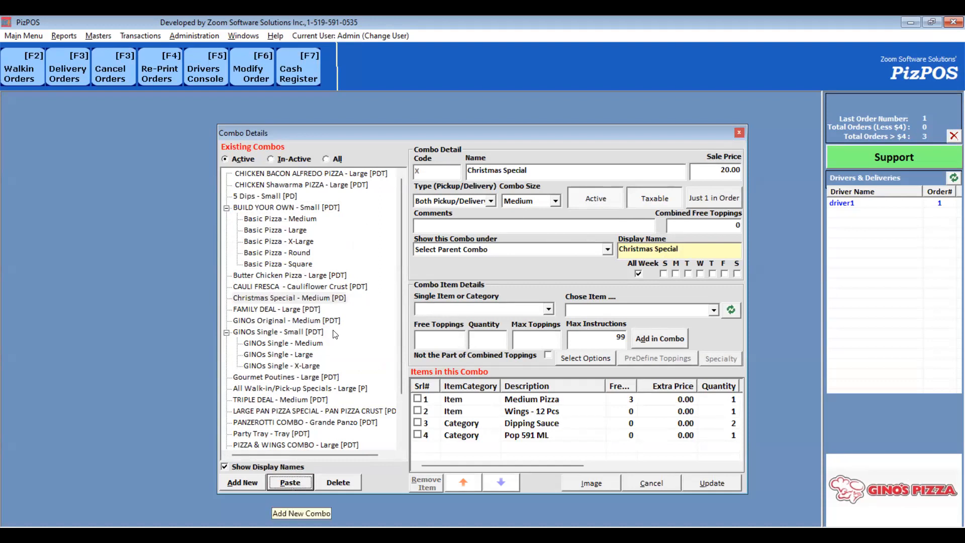
{"action": "left_click", "coordinate": [291, 483]}
- Set the copied combo's sale price to 24 and its combo size to Large, then save it
{"action": "left_click", "coordinate": [722, 169]}
{"action": "type", "text": "24"}
{"action": "left_click", "coordinate": [533, 201]}
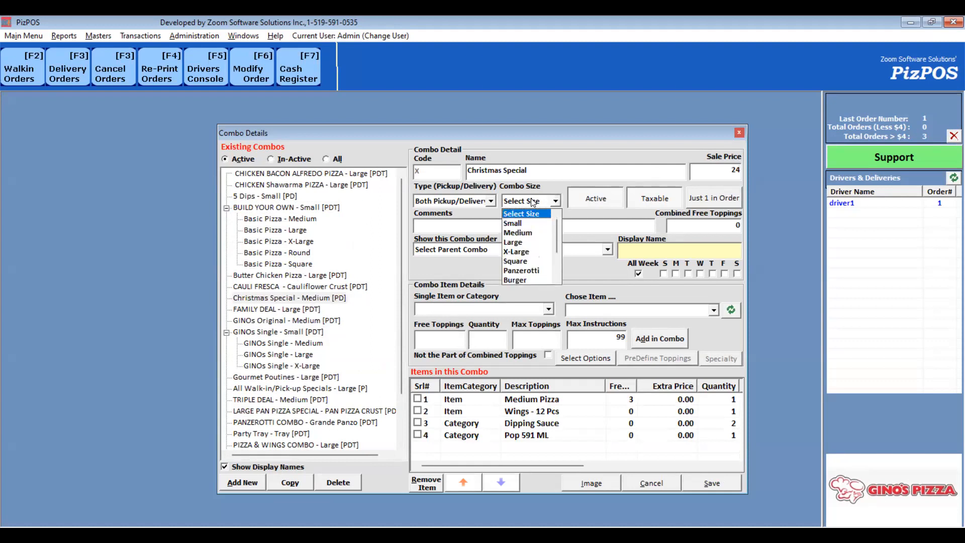
{"action": "left_click", "coordinate": [525, 243]}
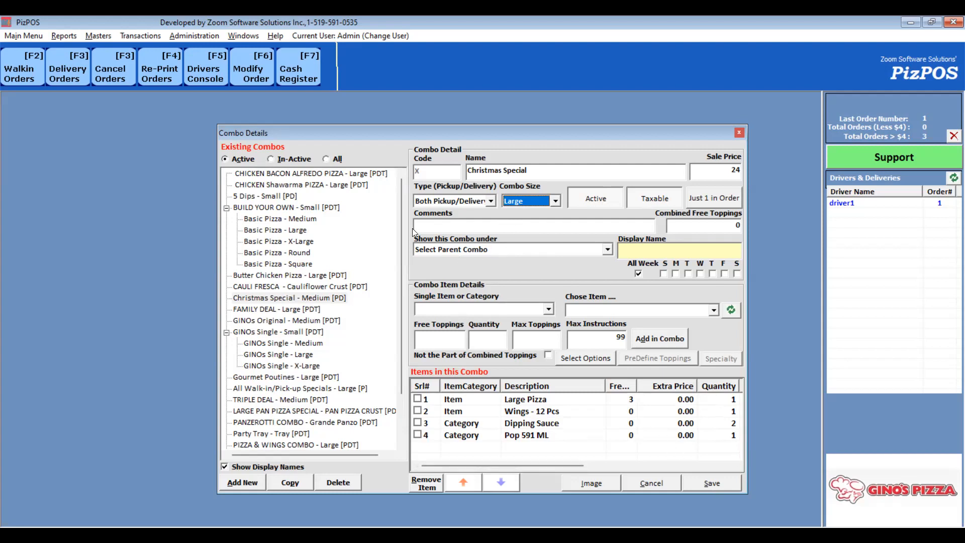
{"action": "left_click", "coordinate": [713, 485]}
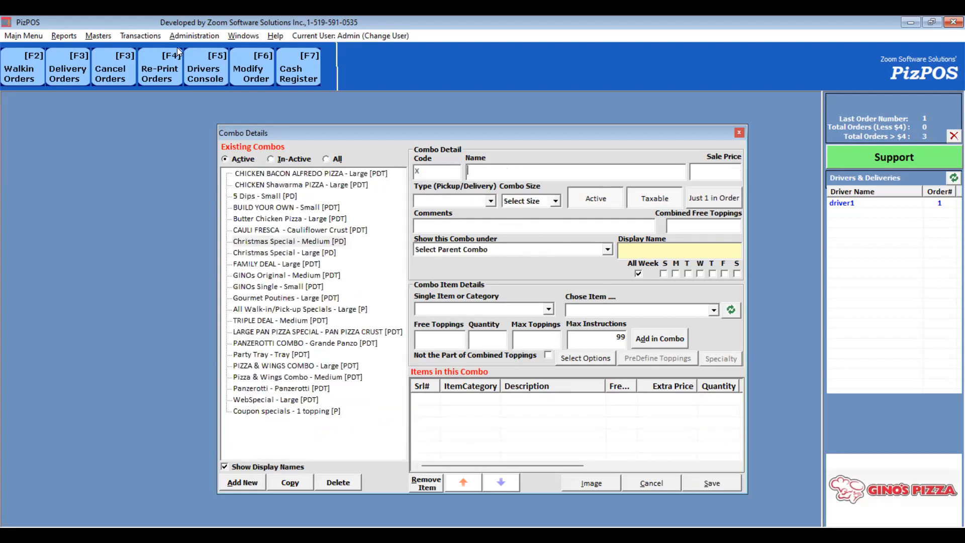
- Start a walk-in order and add the Christmas Special deal from the store deals
{"action": "left_click", "coordinate": [18, 73]}
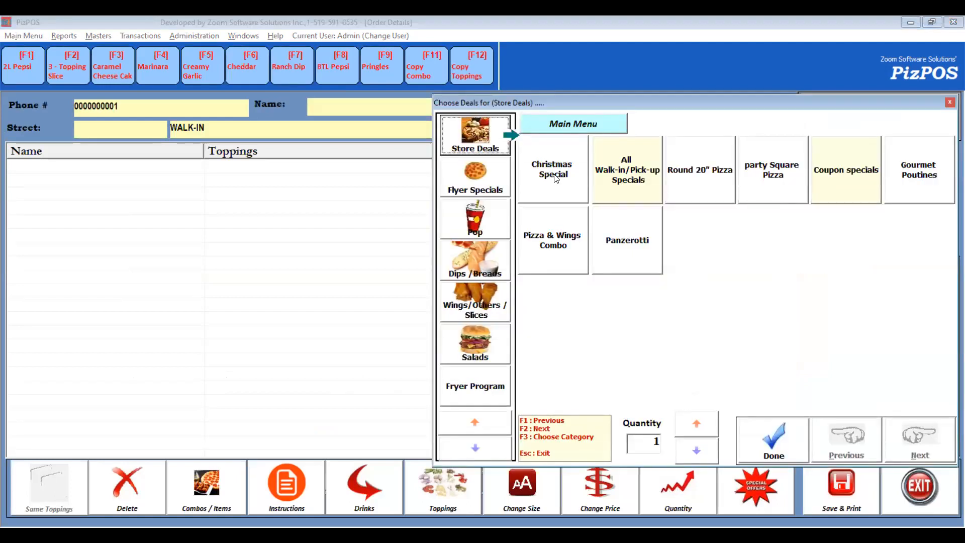
{"action": "left_click", "coordinate": [554, 177]}
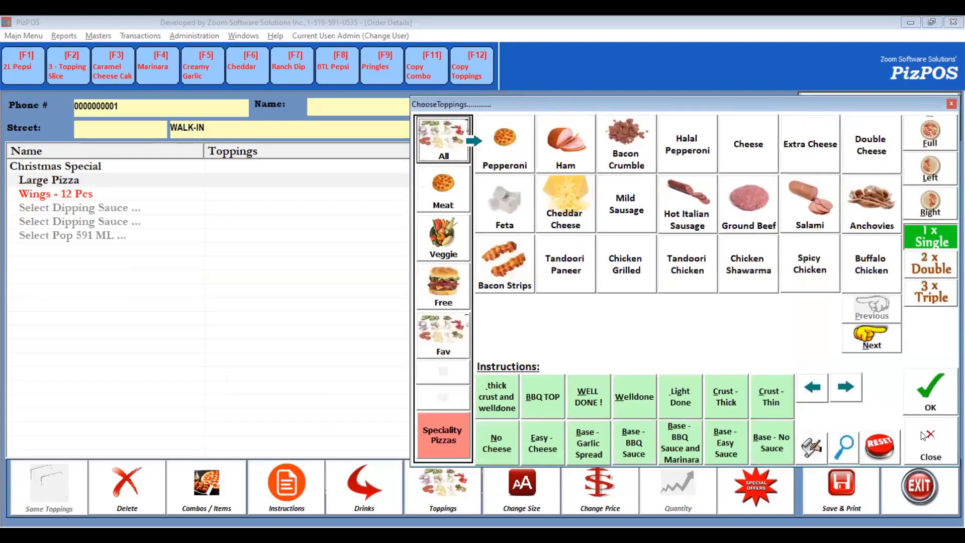
- Add a Christmas Special Medium deal to the order, then leave the order screen
{"action": "left_click", "coordinate": [226, 497]}
{"action": "left_click", "coordinate": [474, 192]}
{"action": "left_click", "coordinate": [559, 186]}
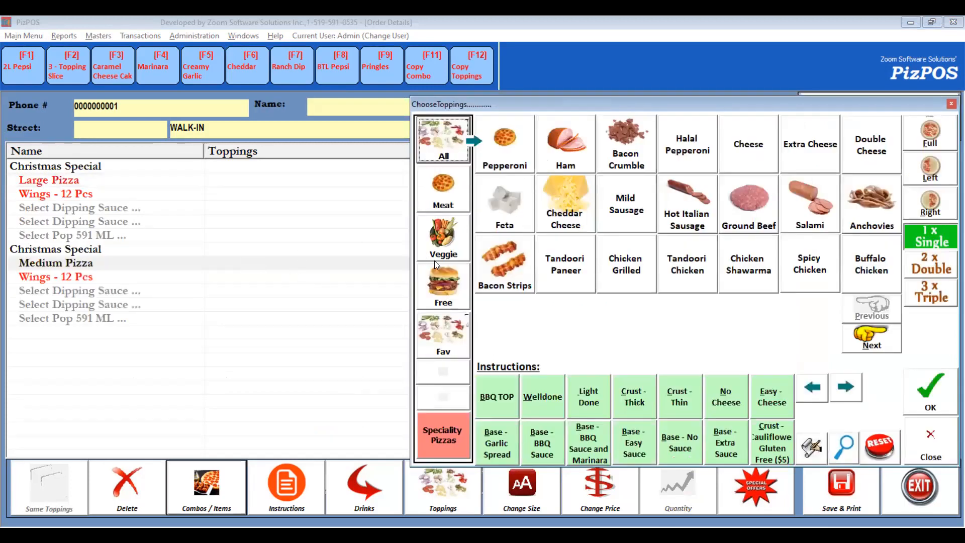
{"action": "key", "text": "Escape"}
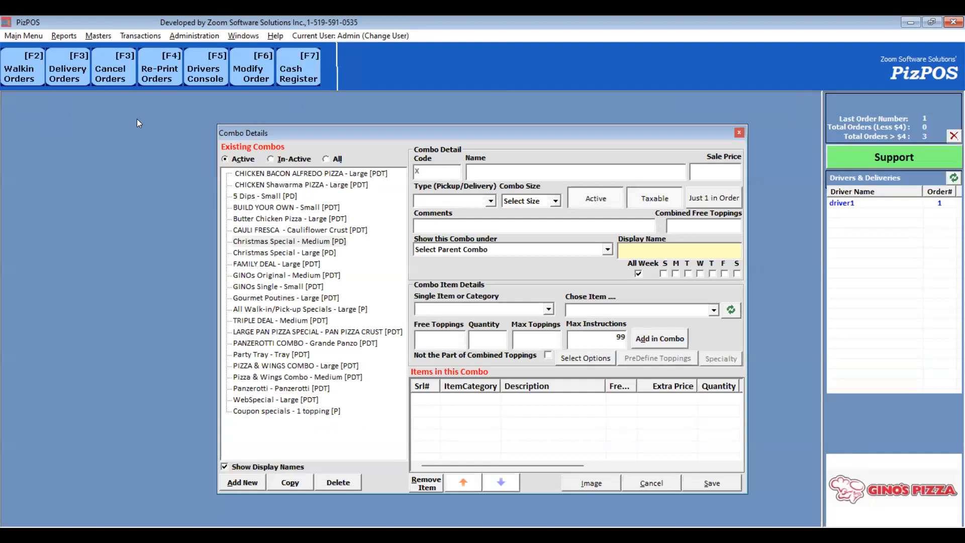
- Show the Christmas Special - Large combo under the Christmas Special - Medium parent combo and update it
{"action": "left_click", "coordinate": [324, 254]}
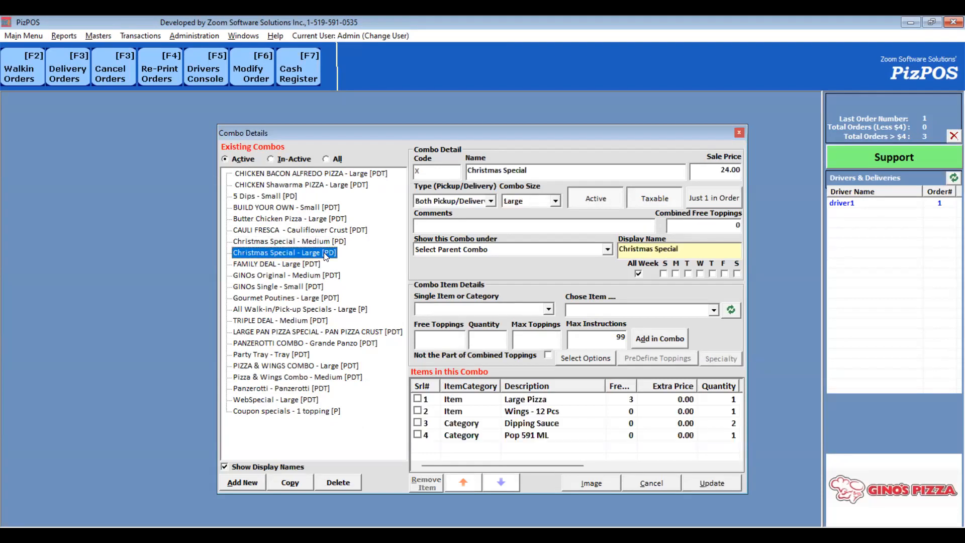
{"action": "left_click", "coordinate": [468, 251]}
{"action": "left_click_drag", "start_coordinate": [606, 269], "coordinate": [605, 317]}
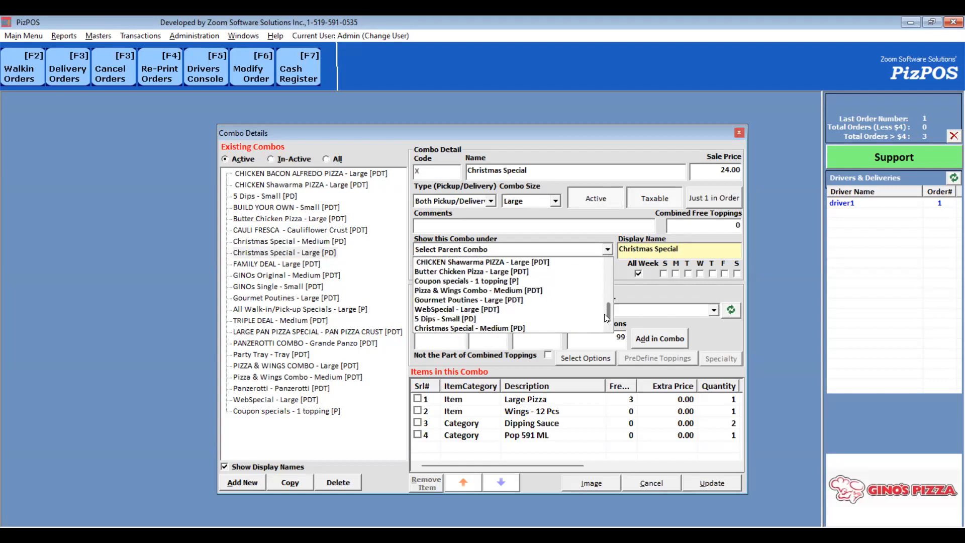
{"action": "left_click", "coordinate": [499, 329]}
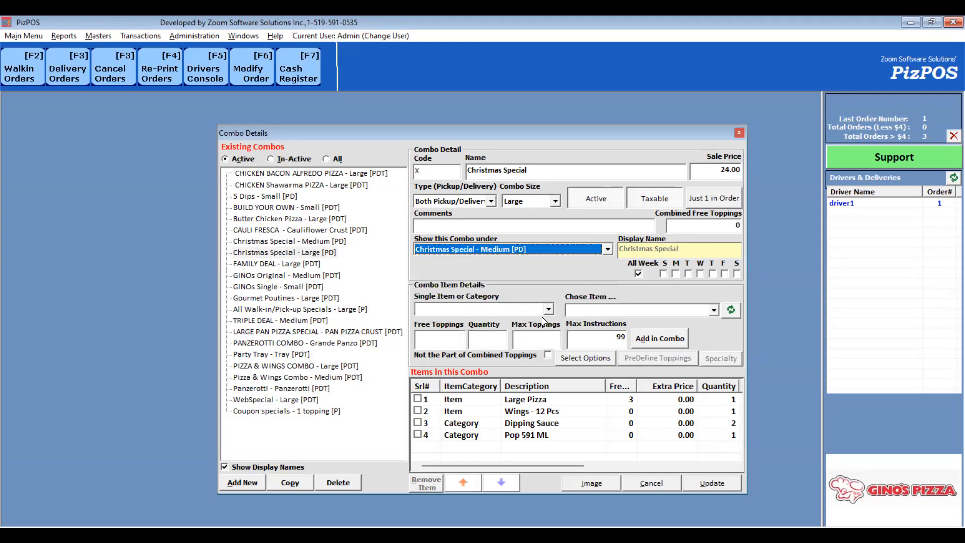
{"action": "left_click", "coordinate": [711, 483]}
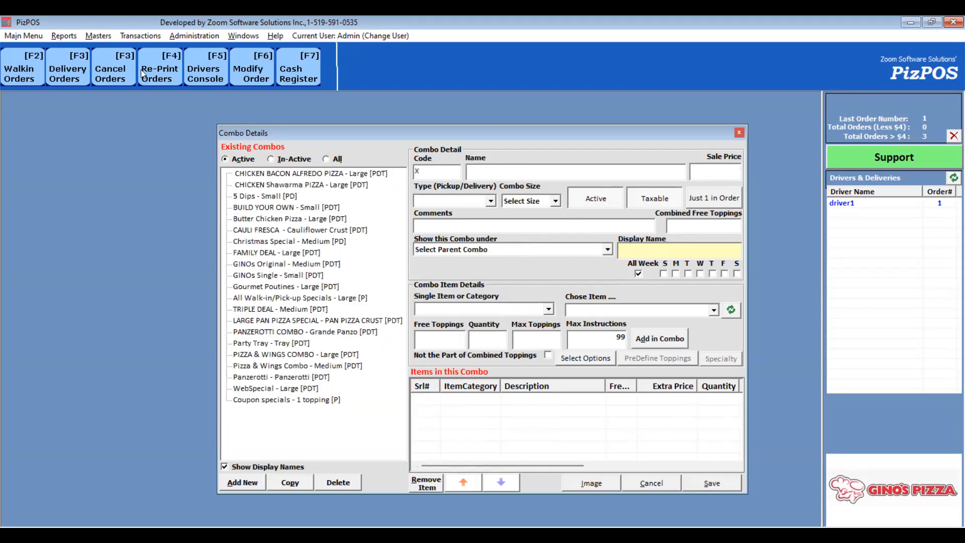
- Open a walk-in order and check the sizes offered for Christmas Special under Flyer Specials, then exit
{"action": "left_click", "coordinate": [24, 68]}
{"action": "left_click", "coordinate": [402, 239]}
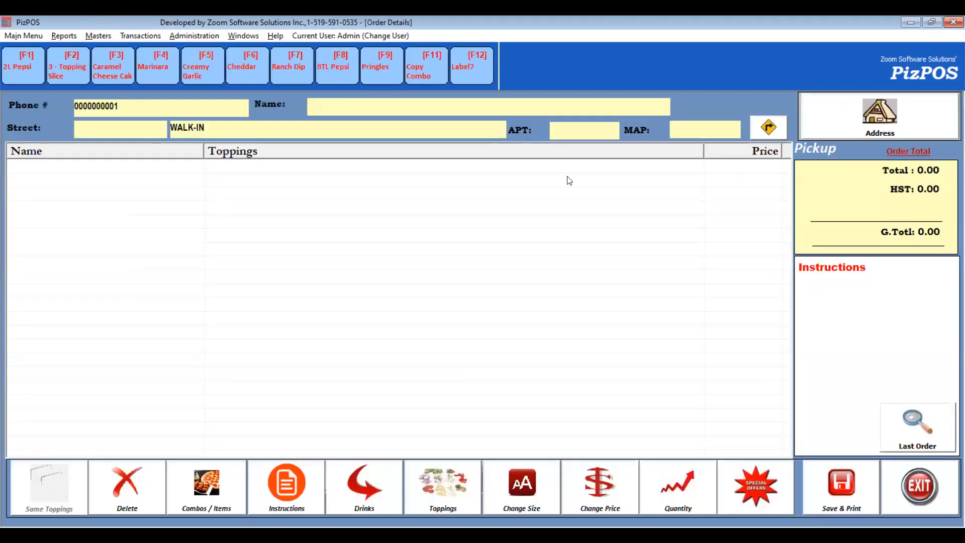
{"action": "left_click", "coordinate": [476, 180]}
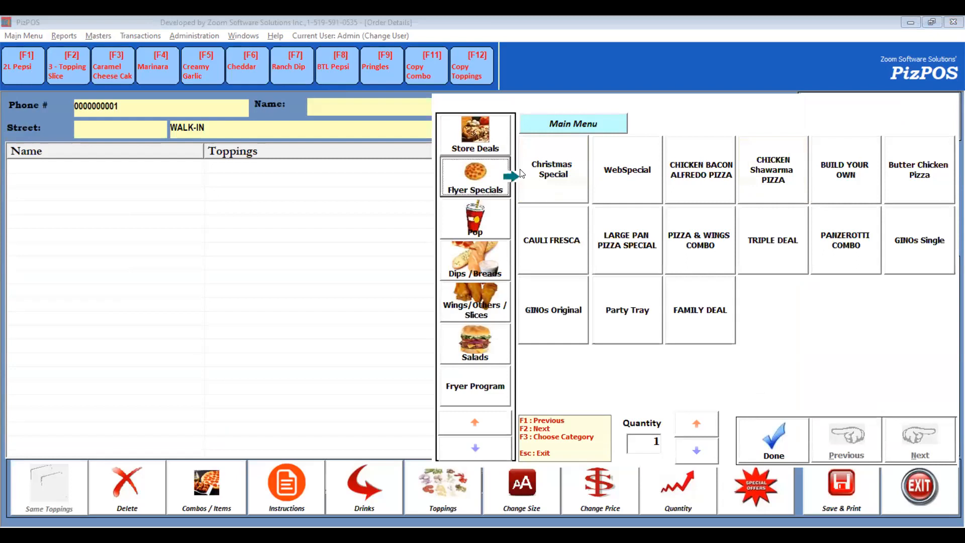
{"action": "left_click", "coordinate": [555, 184]}
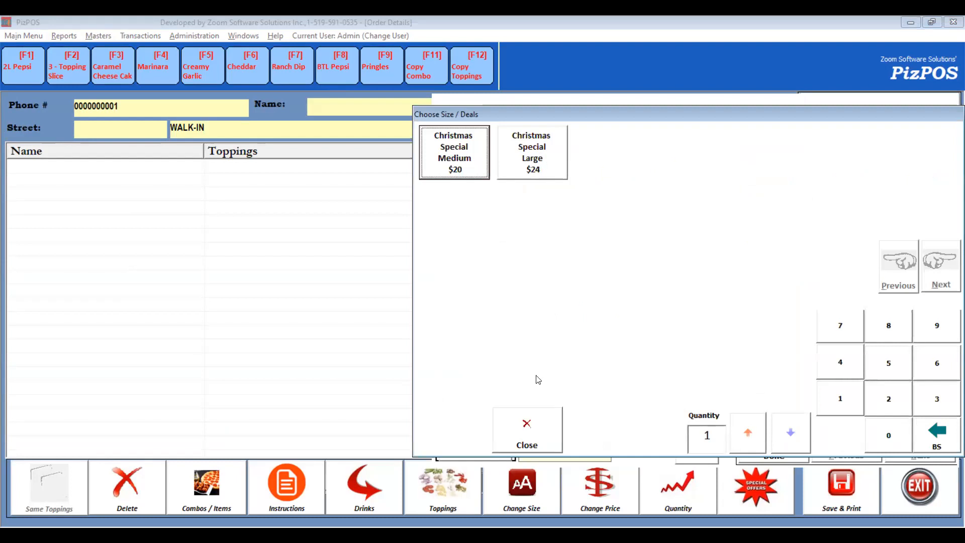
{"action": "left_click", "coordinate": [538, 426]}
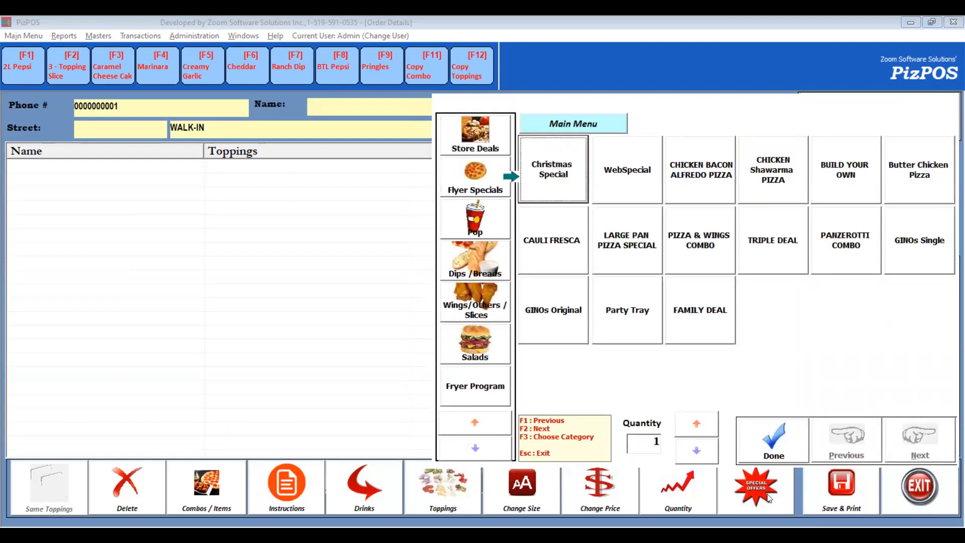
{"action": "left_click", "coordinate": [775, 449]}
{"action": "left_click", "coordinate": [922, 496]}
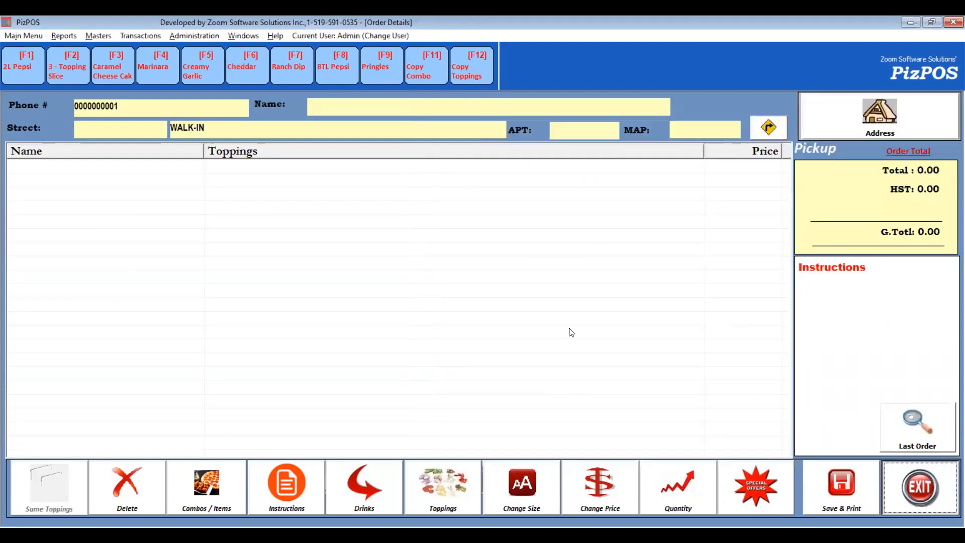
- Open the Toppings / Combo Sequence window showing all items and move Cheesy Bread Sticks above Garlic Bread Sticks-6
{"action": "left_click", "coordinate": [498, 320]}
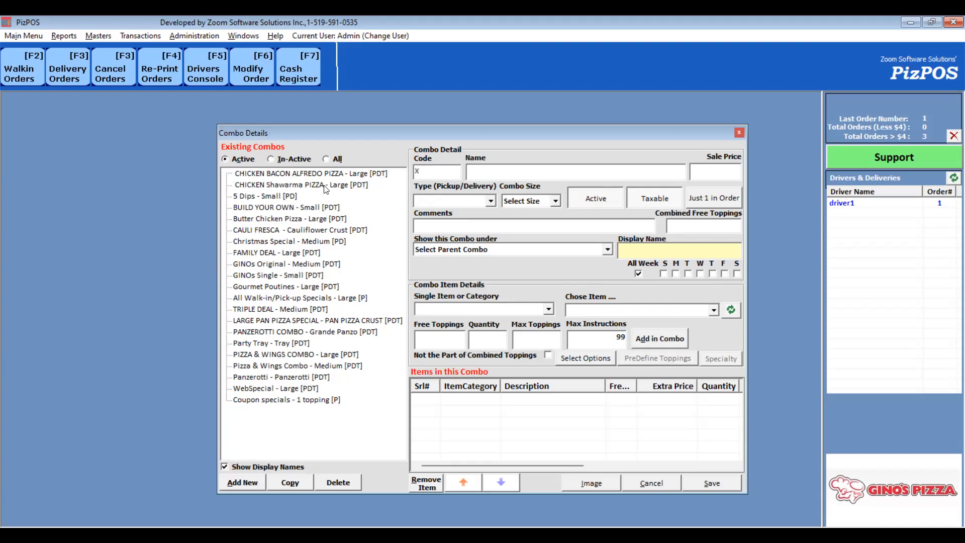
{"action": "left_click", "coordinate": [97, 35]}
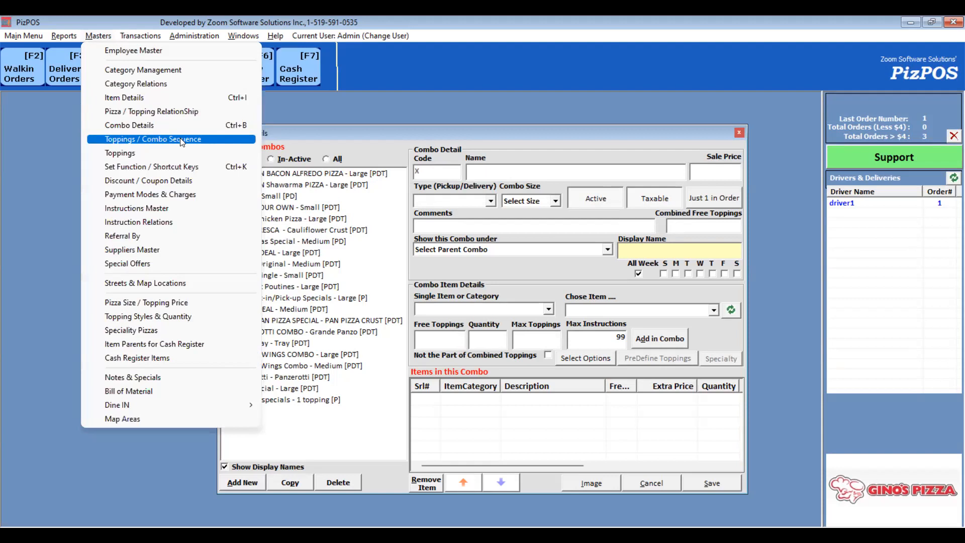
{"action": "left_click", "coordinate": [179, 138]}
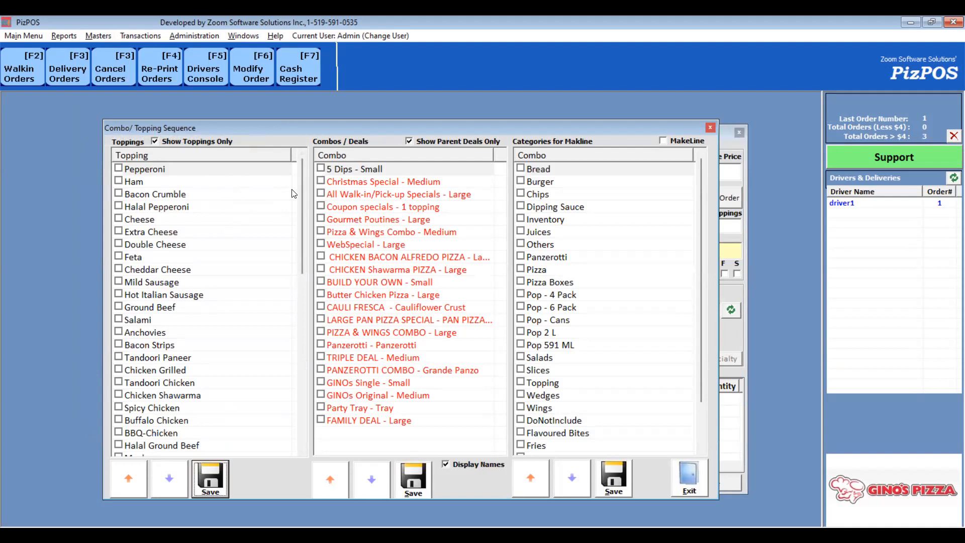
{"action": "left_click", "coordinate": [193, 144]}
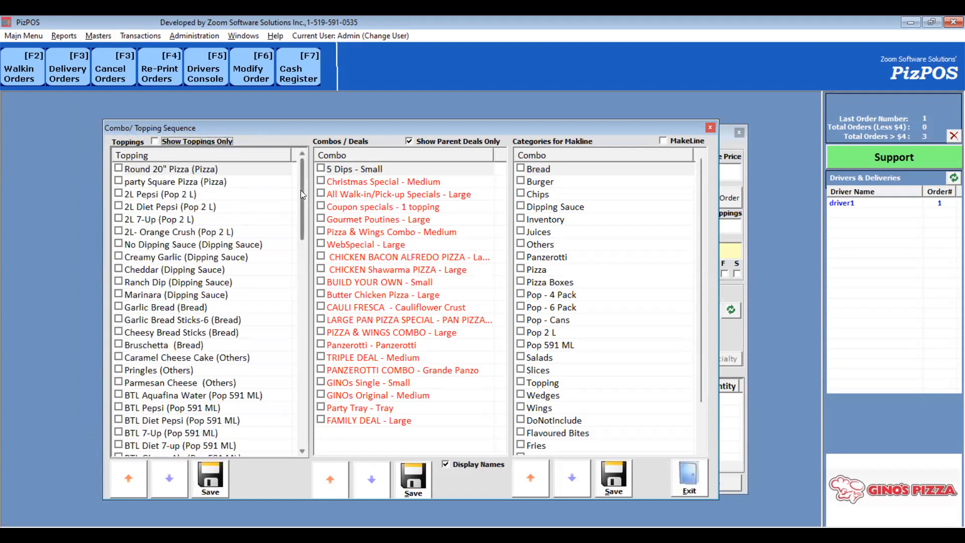
{"action": "left_click", "coordinate": [209, 334]}
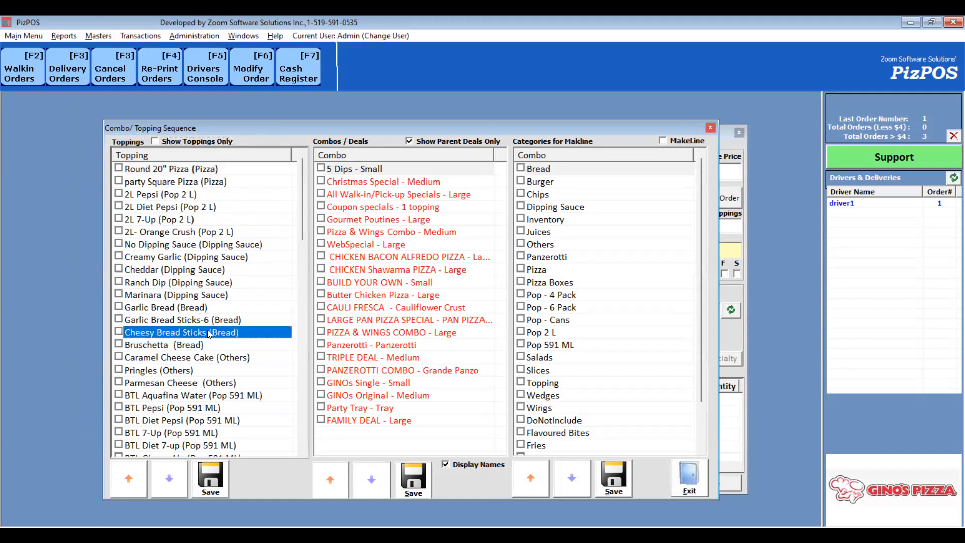
{"action": "left_click_drag", "start_coordinate": [212, 324], "coordinate": [212, 321]}
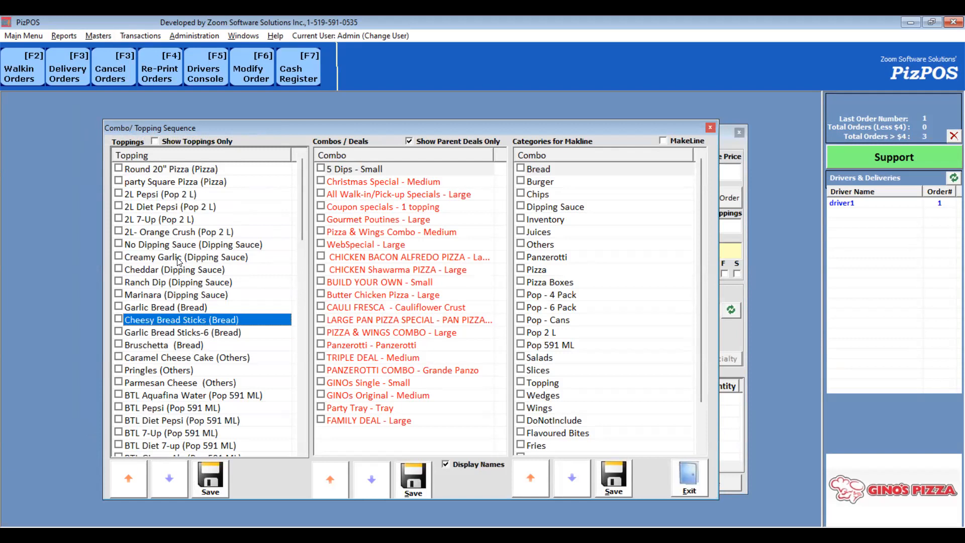
- Move Creamy Garlic above No Dipping Sauce and save the topping sequence
{"action": "left_click", "coordinate": [179, 258]}
{"action": "left_click_drag", "start_coordinate": [178, 258], "coordinate": [179, 249]}
{"action": "left_click", "coordinate": [191, 261]}
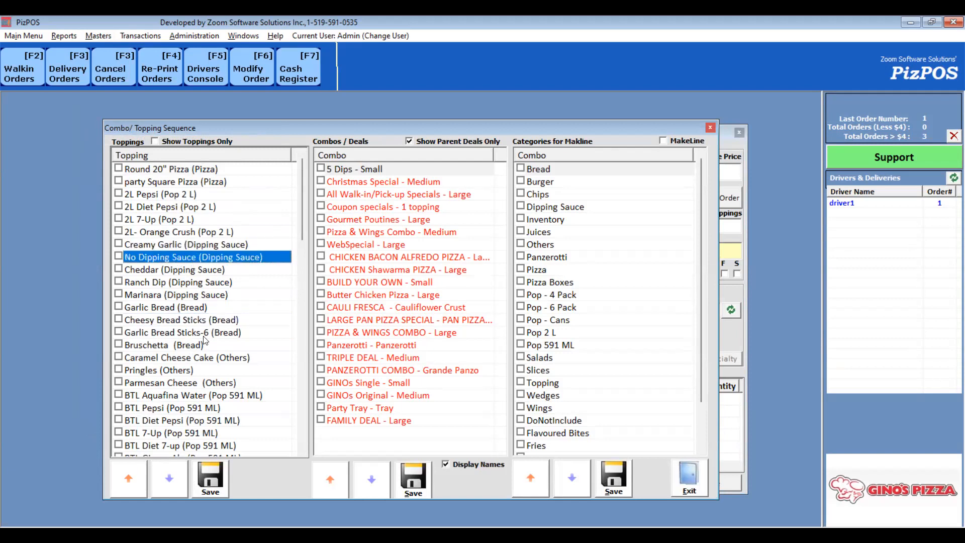
{"action": "scroll", "coordinate": [181, 302], "scroll_direction": "down", "scroll_amount": 5}
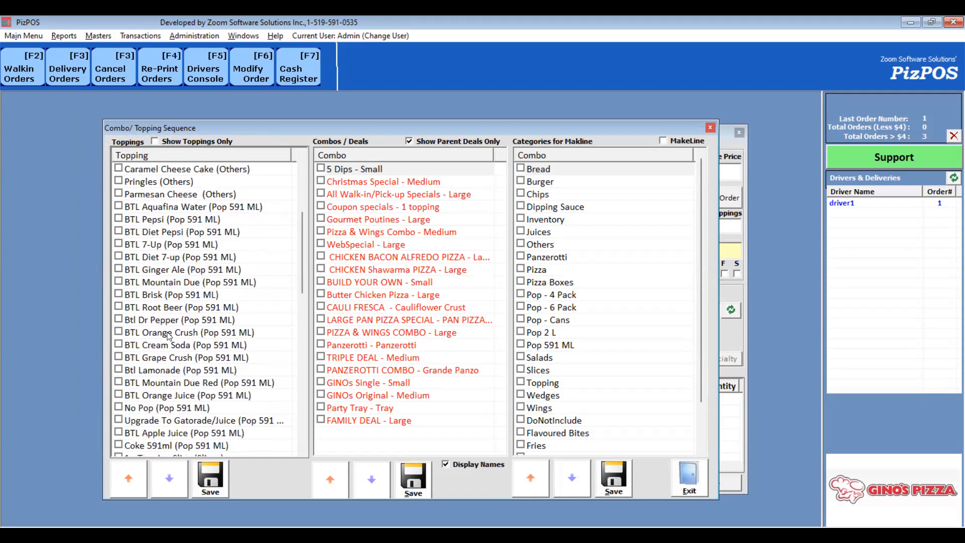
{"action": "scroll", "coordinate": [176, 348], "scroll_direction": "down", "scroll_amount": 3}
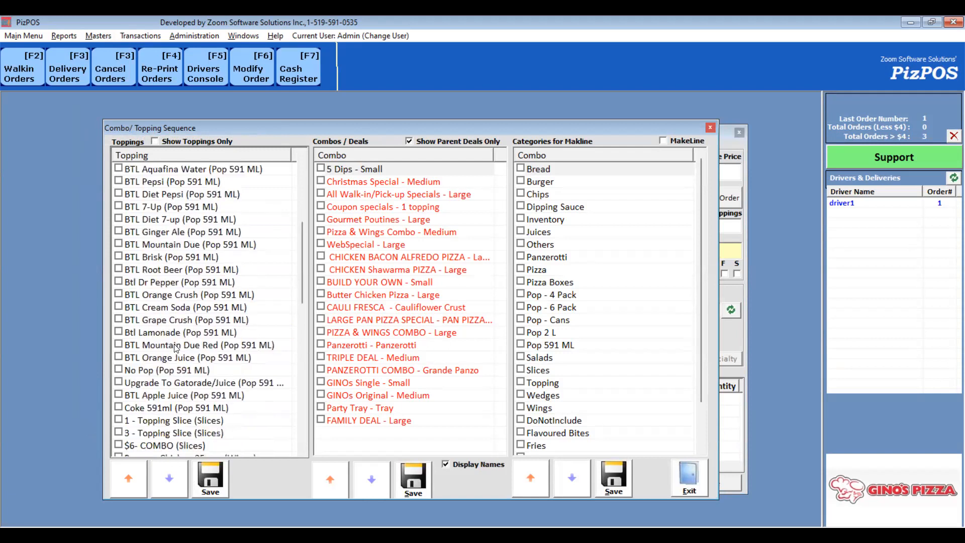
{"action": "left_click", "coordinate": [210, 480]}
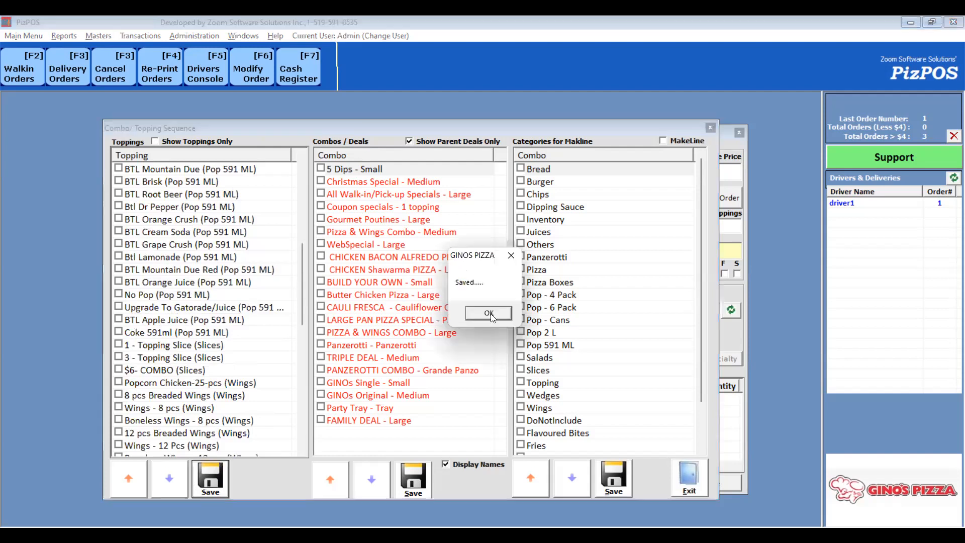
{"action": "left_click", "coordinate": [489, 312]}
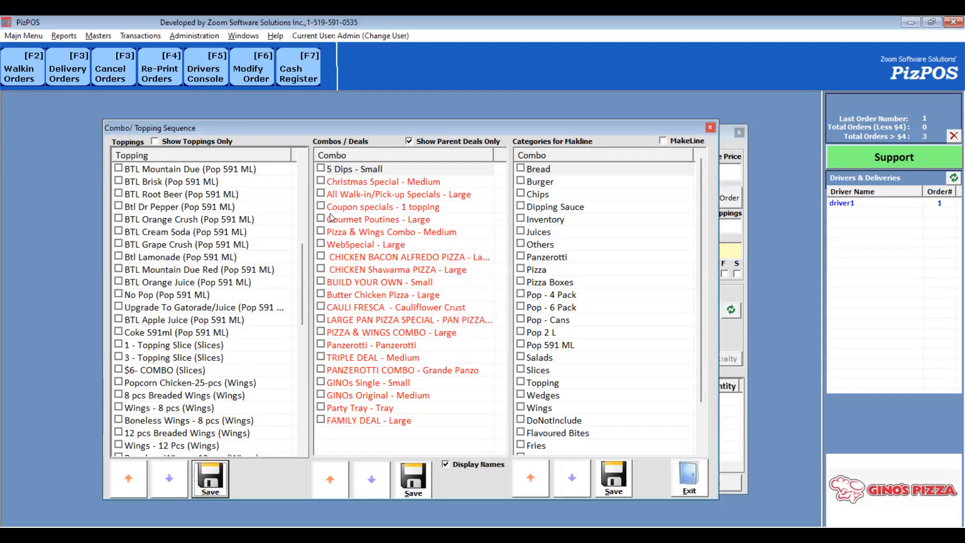
- Open a walk-in order to check the Dips / Breads order, then close it
{"action": "key", "text": "F2"}
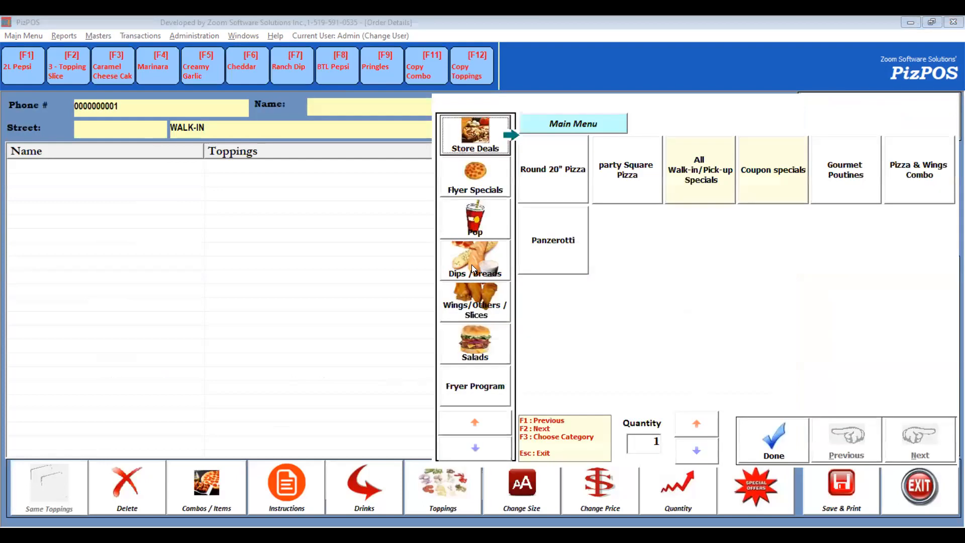
{"action": "left_click", "coordinate": [471, 264]}
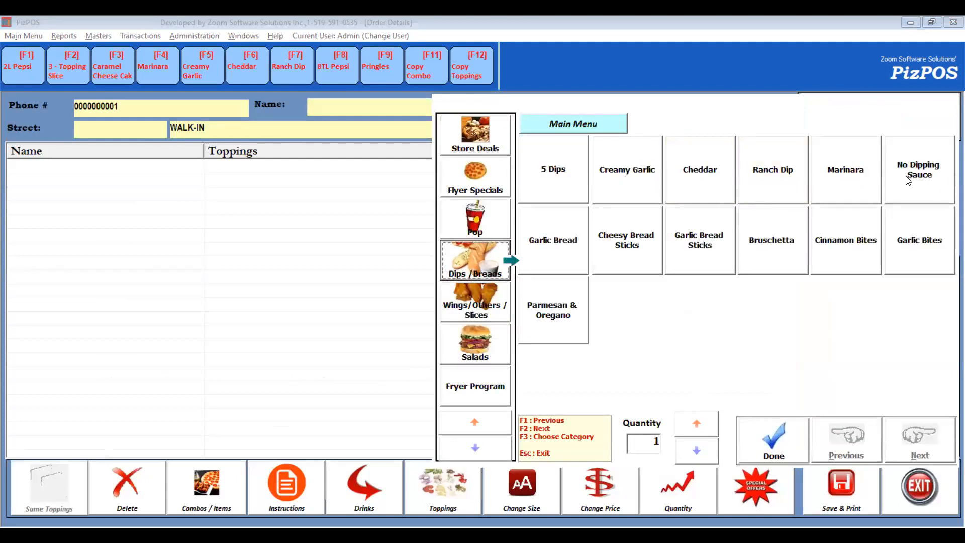
{"action": "left_click", "coordinate": [768, 442]}
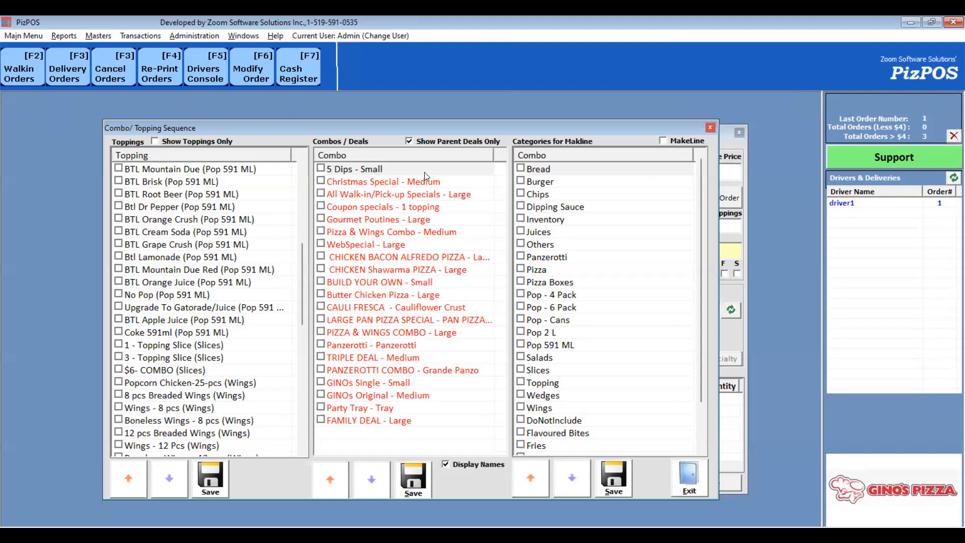
- Move Christmas Special - Medium to the end of the combos/deals sequence and save it
{"action": "left_click", "coordinate": [395, 185]}
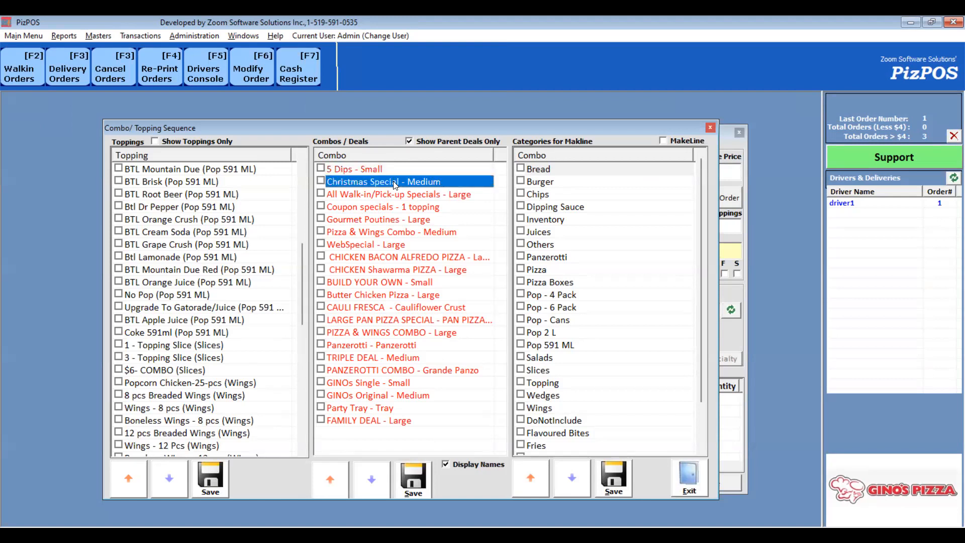
{"action": "left_click_drag", "start_coordinate": [393, 182], "coordinate": [408, 421]}
{"action": "left_click", "coordinate": [415, 480]}
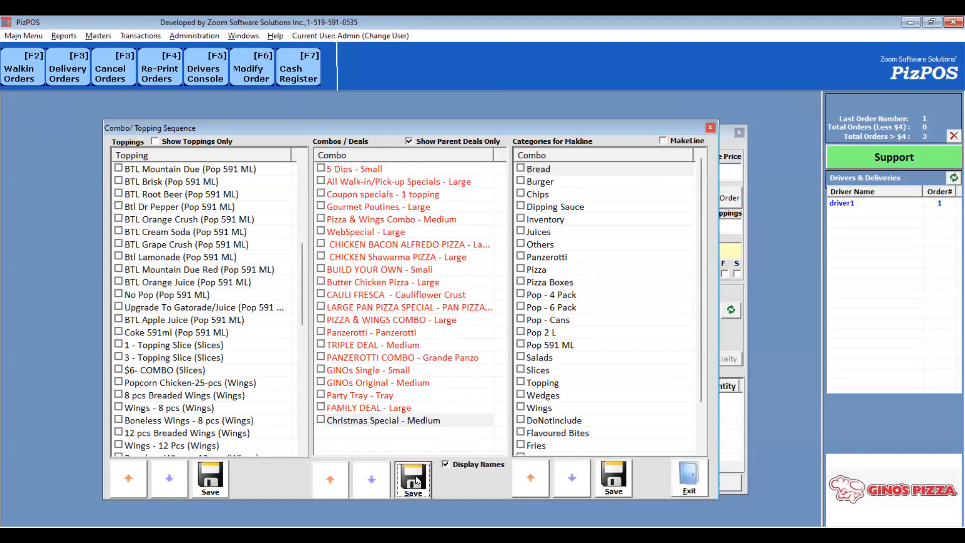
- Check Christmas Special's position among Flyer Specials in a walk-in order, then close the open windows
{"action": "left_click", "coordinate": [22, 72]}
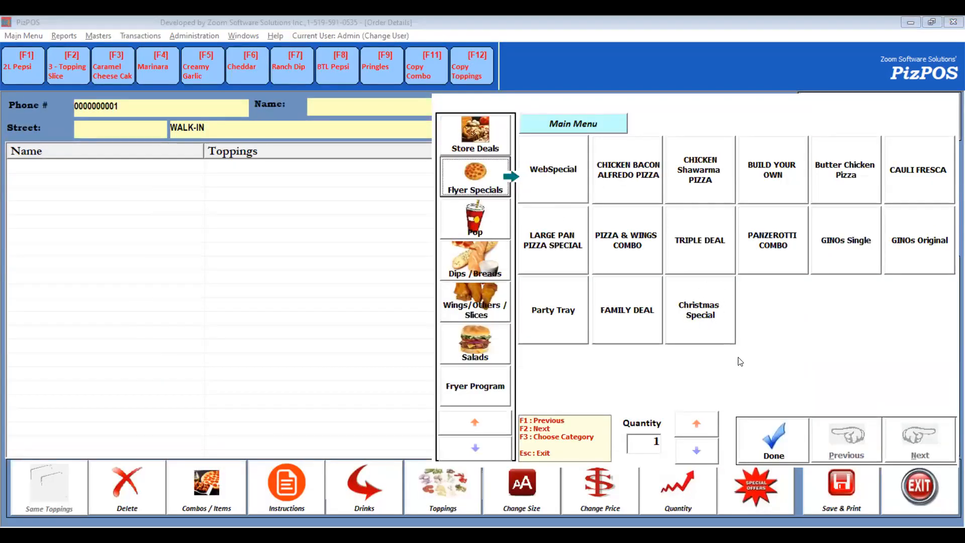
{"action": "left_click", "coordinate": [783, 448]}
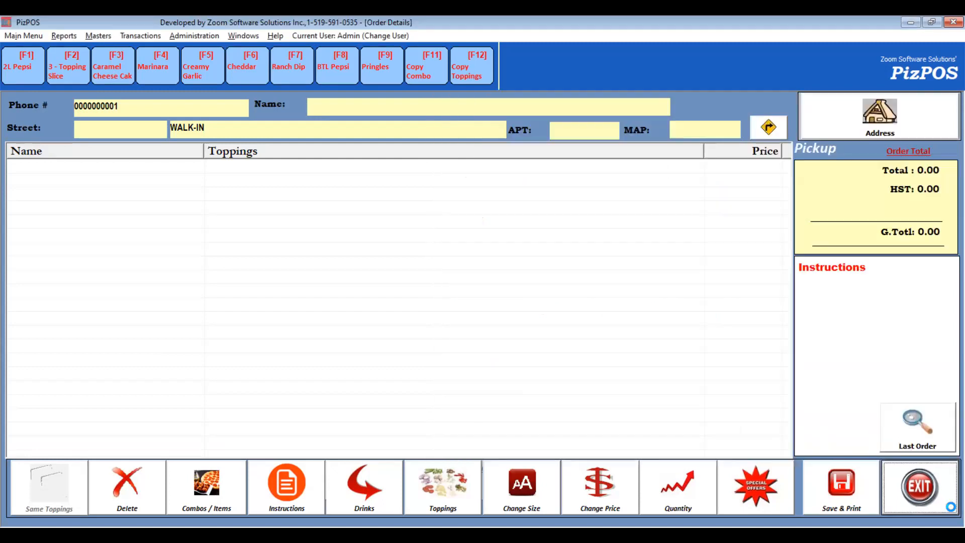
{"action": "key", "text": "Escape"}
{"action": "key", "text": "Return"}
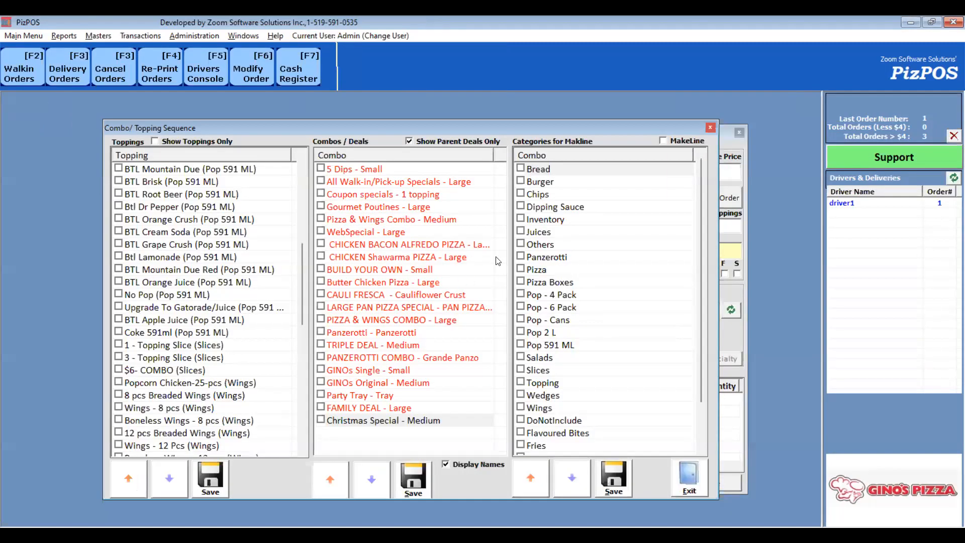
{"action": "left_click", "coordinate": [710, 128]}
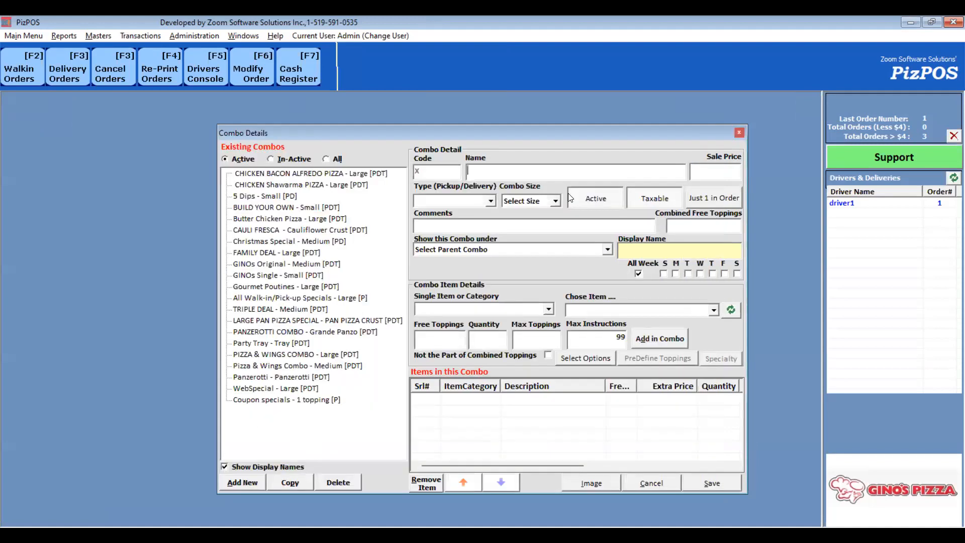
{"action": "key", "text": "Escape"}
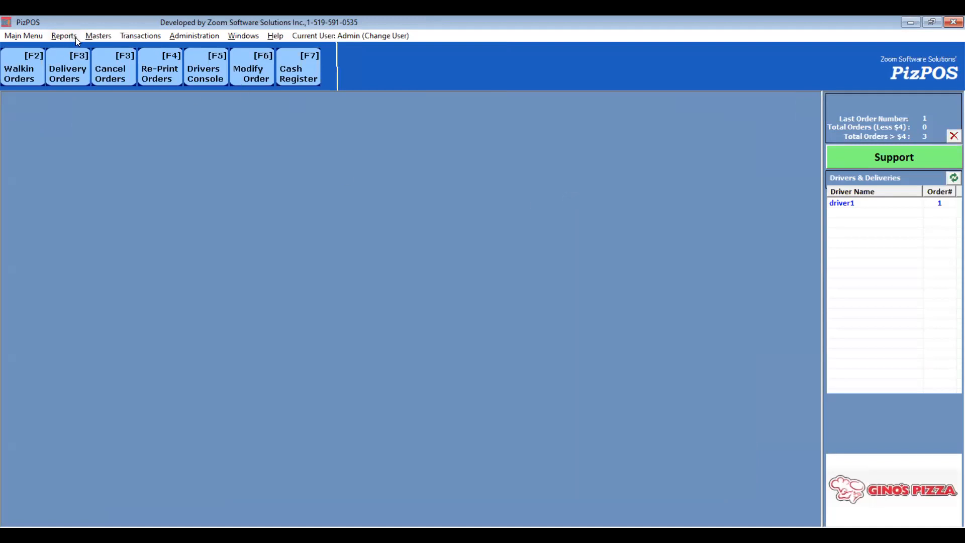
{"action": "left_click", "coordinate": [100, 35]}
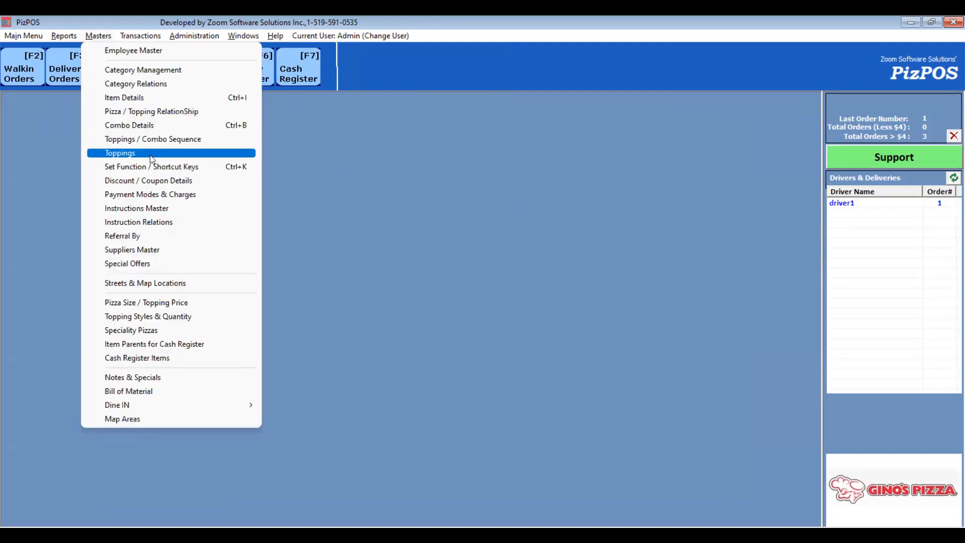
{"action": "left_click", "coordinate": [152, 180]}
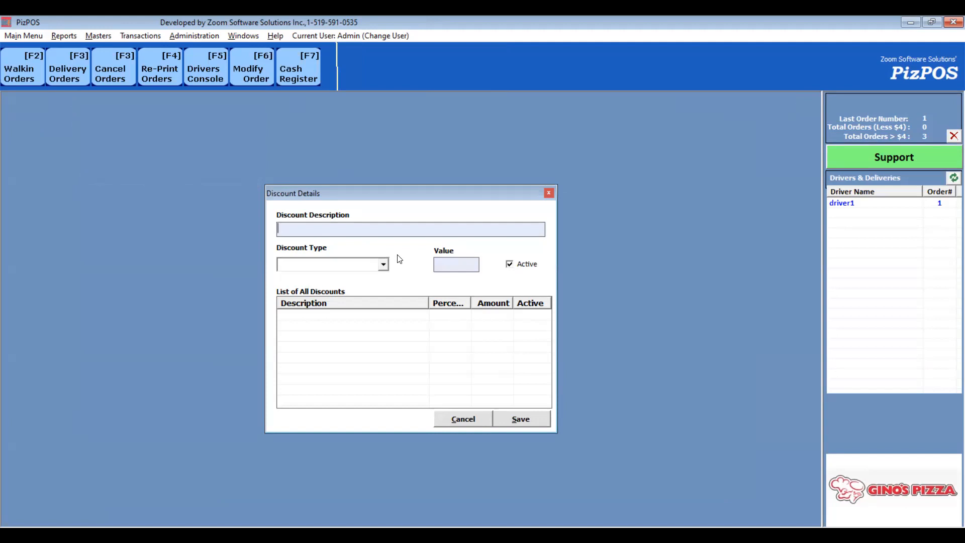
{"action": "type", "text": "20%"}
{"action": "key", "text": "Escape"}
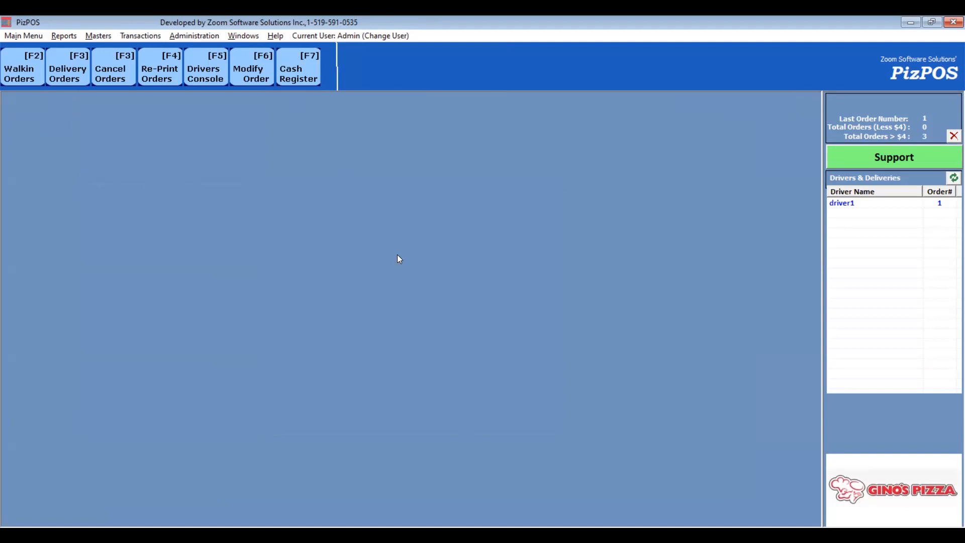
- Create a discount named 10% Discount with Percentage type and value 10, and save it
{"action": "key", "text": "alt+m"}
{"action": "key", "text": "Down"}
{"action": "key", "text": "Down"}
{"action": "key", "text": "Down"}
{"action": "key", "text": "Down"}
{"action": "key", "text": "Down"}
{"action": "key", "text": "Down"}
{"action": "key", "text": "Down"}
{"action": "key", "text": "Down"}
{"action": "key", "text": "Down"}
{"action": "key", "text": "Return"}
{"action": "type", "text": "10% Discount"}
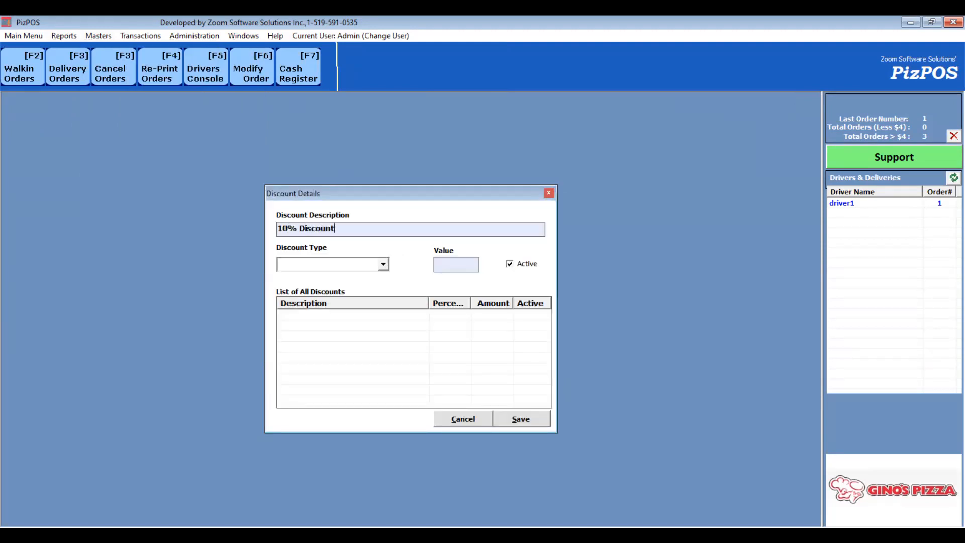
{"action": "left_click", "coordinate": [359, 267]}
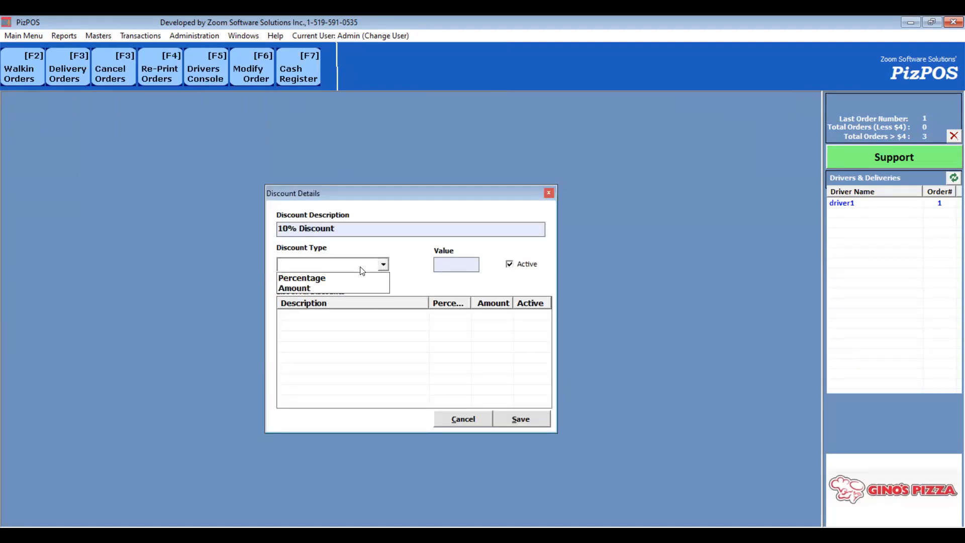
{"action": "left_click", "coordinate": [332, 278]}
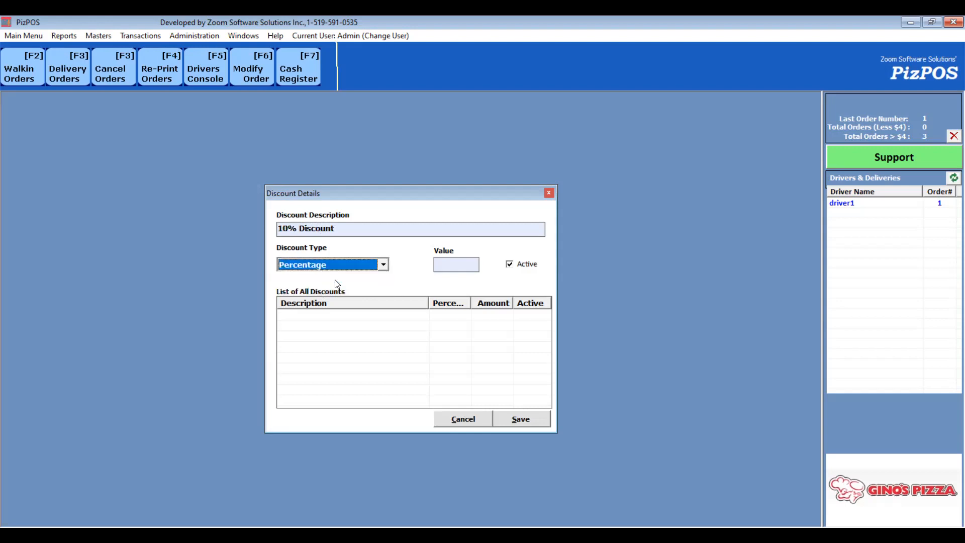
{"action": "left_click", "coordinate": [428, 266]}
{"action": "type", "text": "10"}
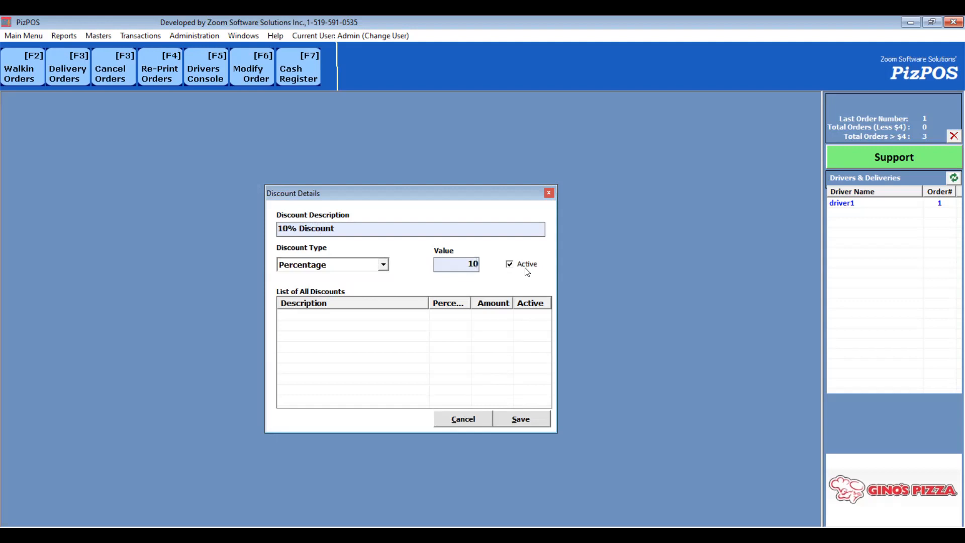
{"action": "left_click", "coordinate": [531, 422]}
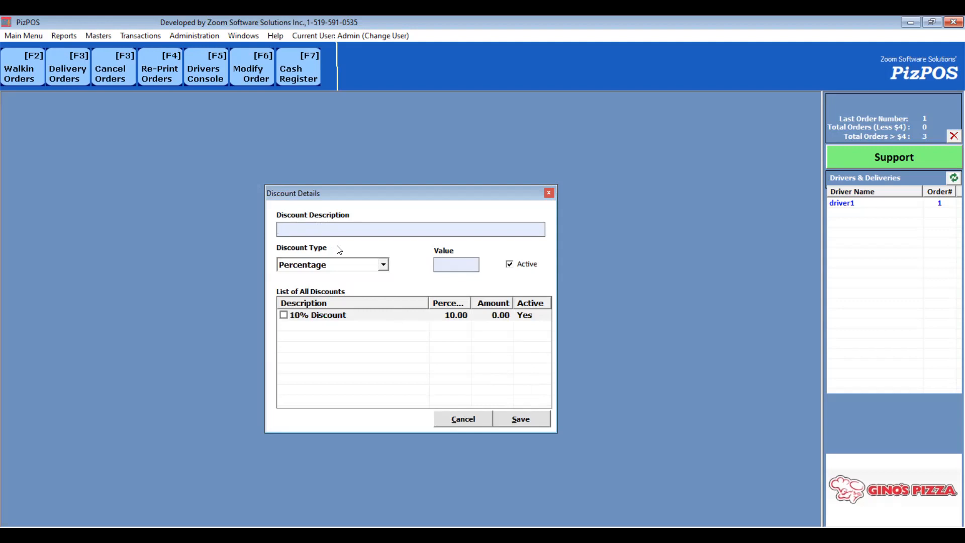
- Create a discount named 5$ Discount with Amount type and value 5, save it and close the discount dialog
{"action": "type", "text": "5$ Discounti"}
{"action": "key", "text": "Tab"}
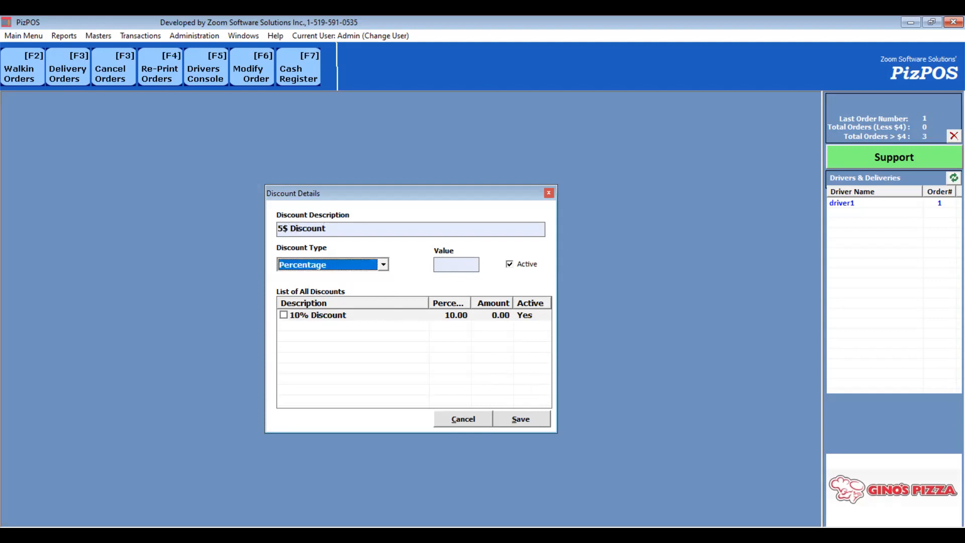
{"action": "key", "text": "Down"}
{"action": "key", "text": "Tab"}
{"action": "type", "text": "5"}
{"action": "left_click", "coordinate": [520, 426]}
{"action": "key", "text": "Escape"}
- Start a walk-in order with a Regular Panzerotti and Cheddar dipping sauce
{"action": "left_click", "coordinate": [20, 75]}
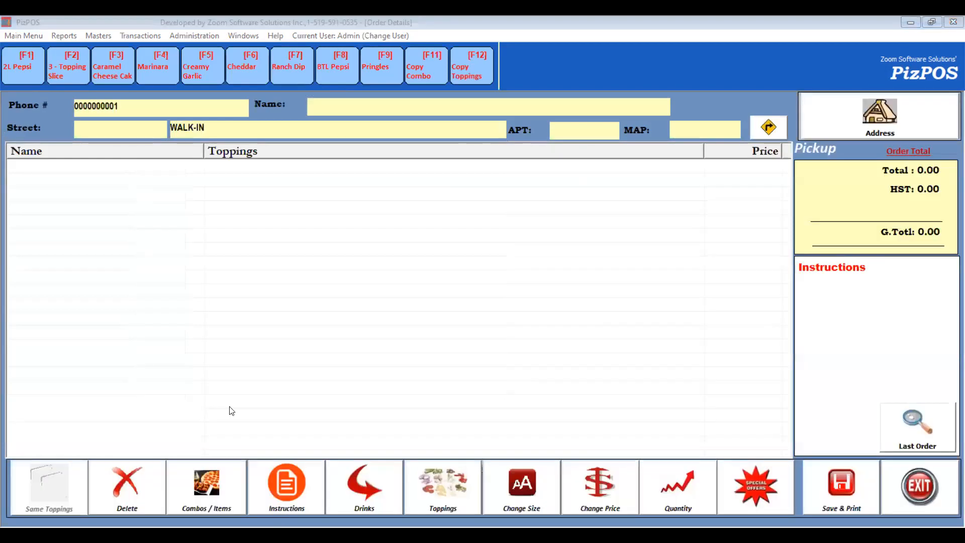
{"action": "left_click", "coordinate": [206, 485]}
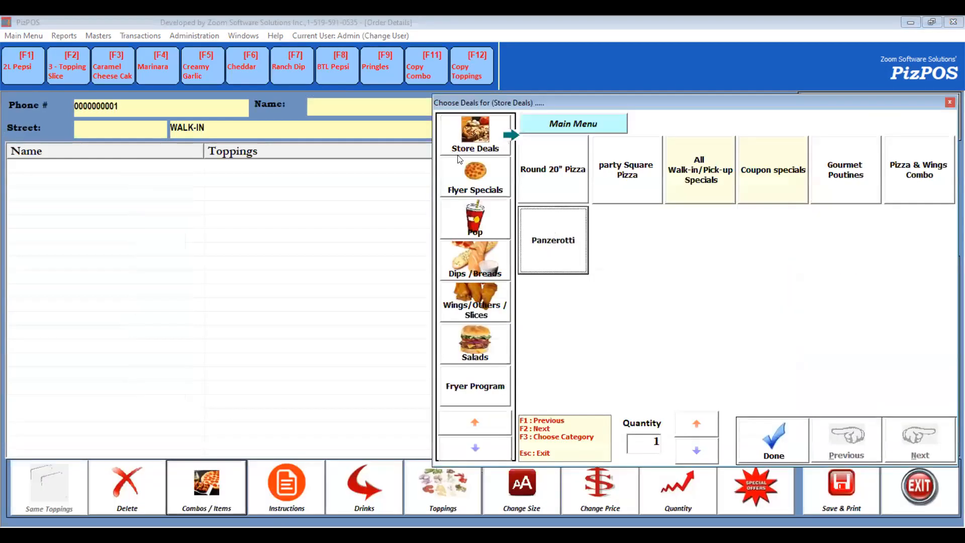
{"action": "left_click", "coordinate": [553, 241]}
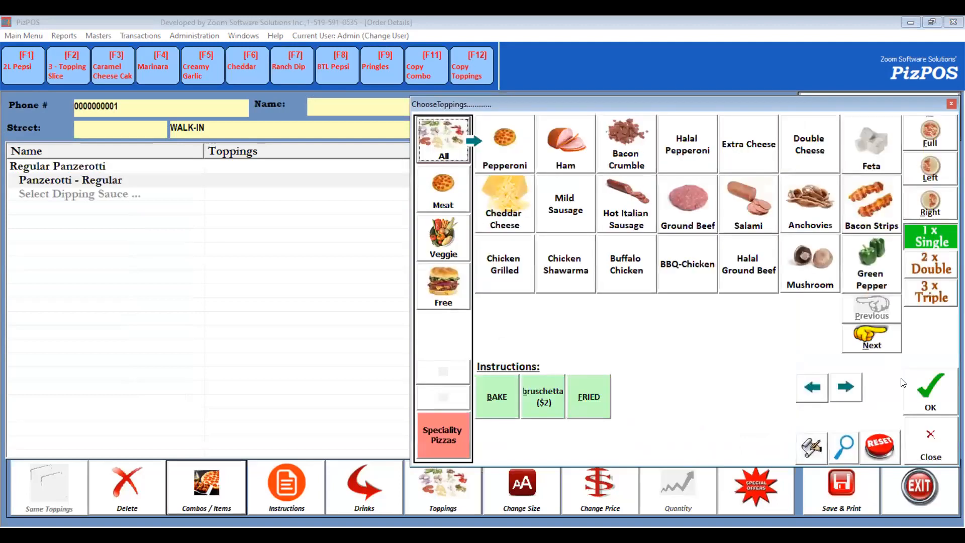
{"action": "left_click", "coordinate": [325, 215]}
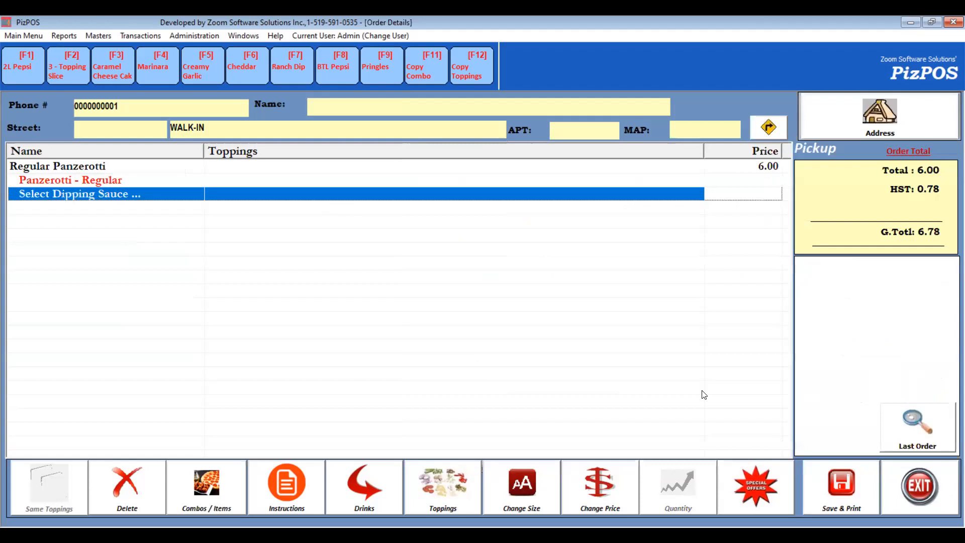
{"action": "key", "text": "F6"}
- Apply the 10% Discount to the order at payment and complete it
{"action": "left_click", "coordinate": [703, 304]}
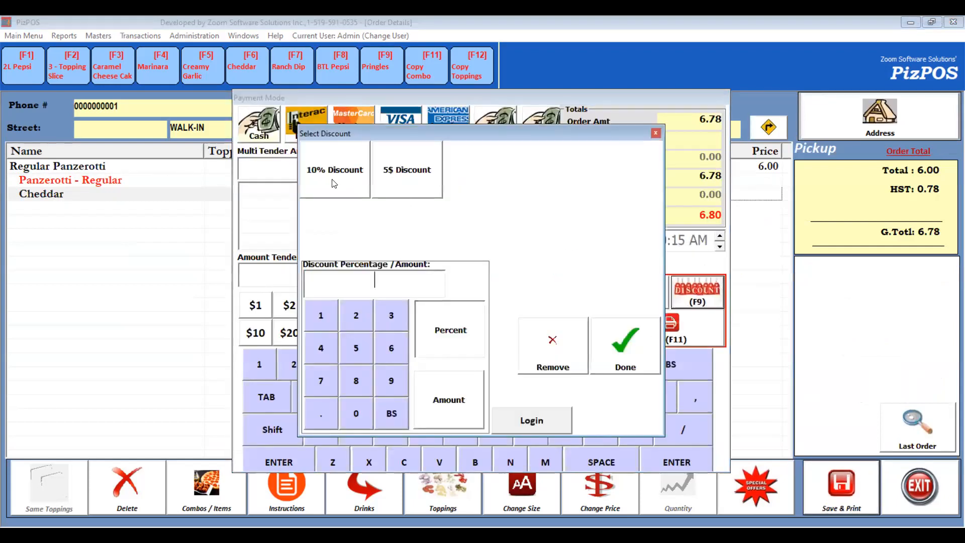
{"action": "left_click", "coordinate": [401, 178]}
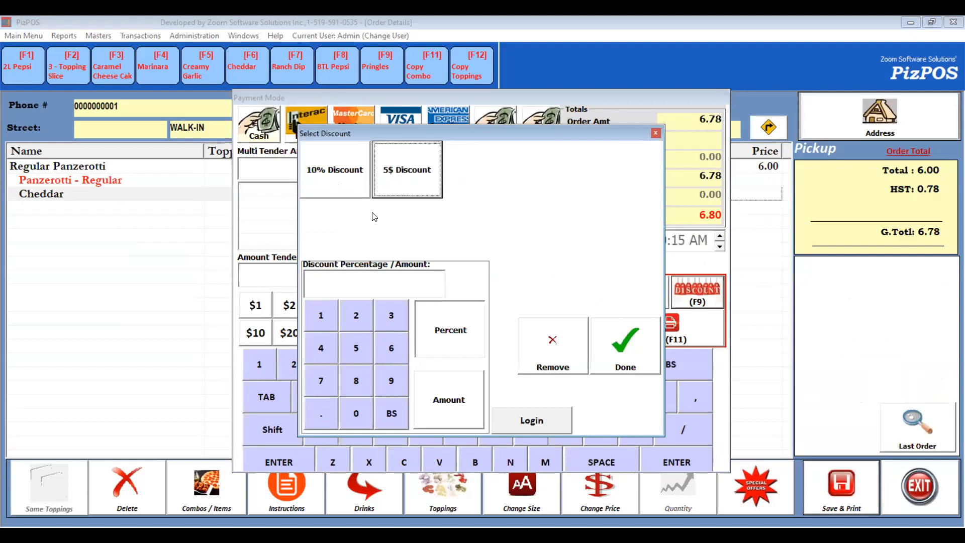
{"action": "left_click", "coordinate": [330, 177]}
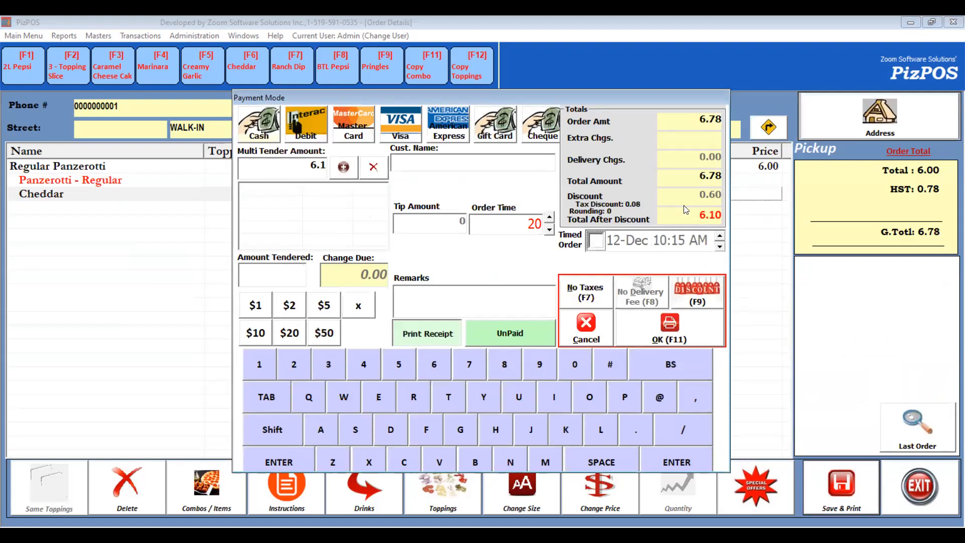
{"action": "left_click", "coordinate": [667, 339]}
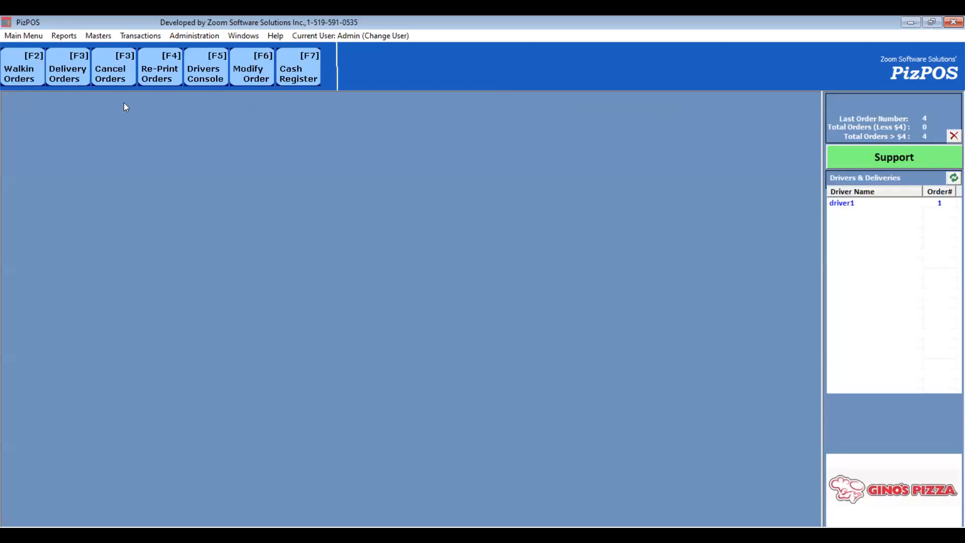
- Display today's sale report, then close it
{"action": "left_click", "coordinate": [65, 35]}
{"action": "left_click", "coordinate": [118, 110]}
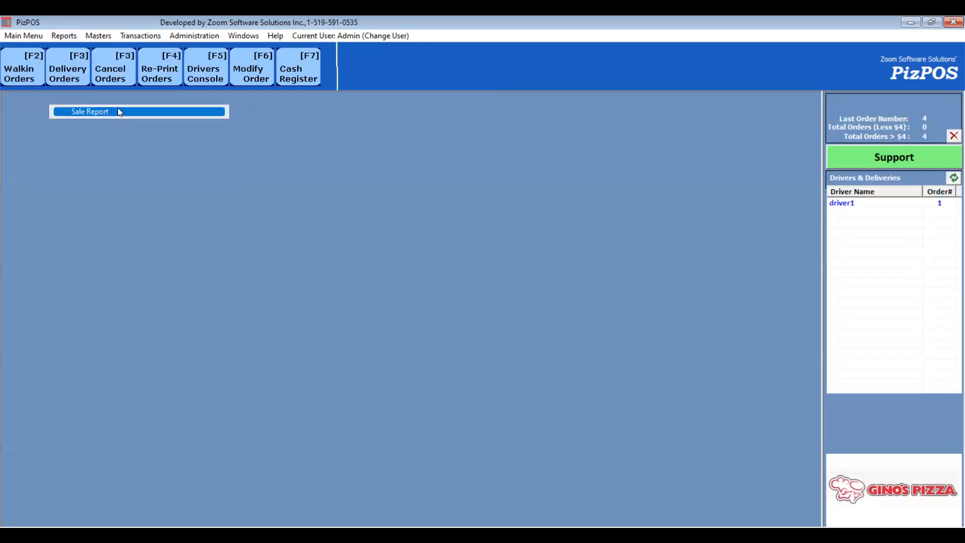
{"action": "left_click", "coordinate": [581, 158]}
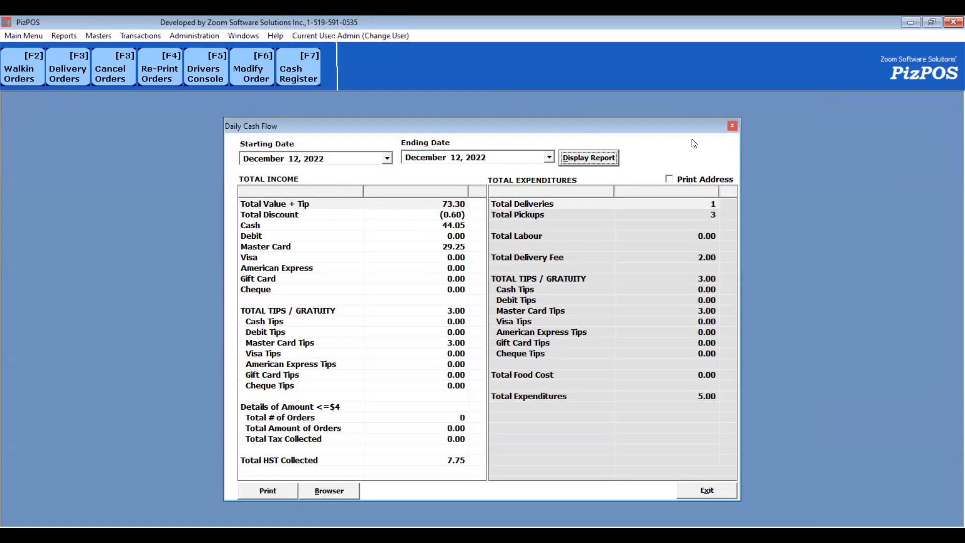
{"action": "left_click", "coordinate": [732, 125]}
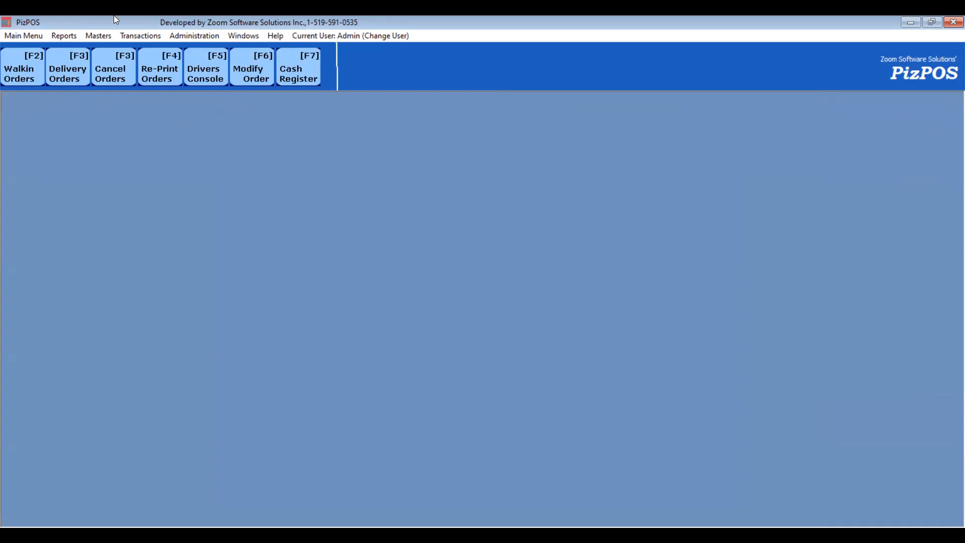
- Display the inventory report's Material Transactions for today without printing it
{"action": "left_click", "coordinate": [64, 35]}
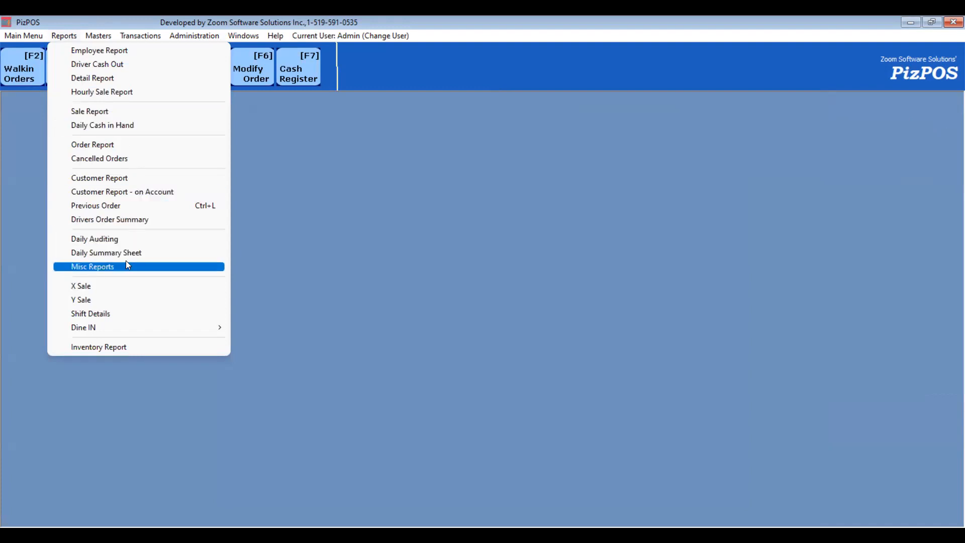
{"action": "left_click", "coordinate": [135, 346]}
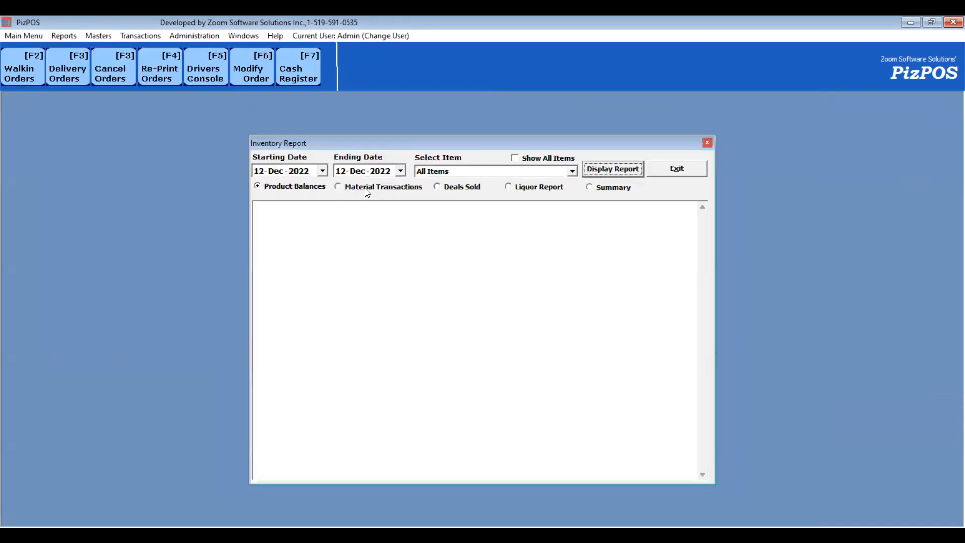
{"action": "left_click", "coordinate": [366, 188]}
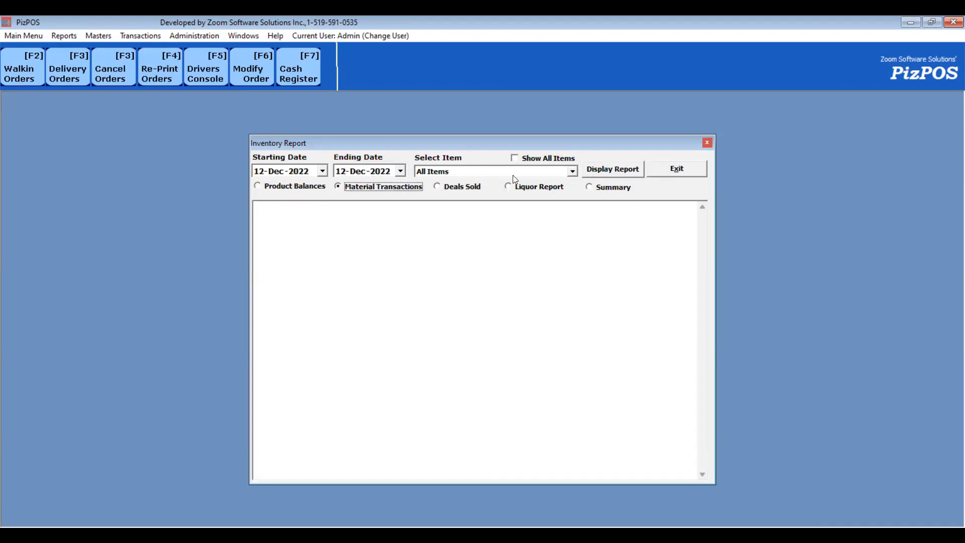
{"action": "left_click", "coordinate": [611, 169]}
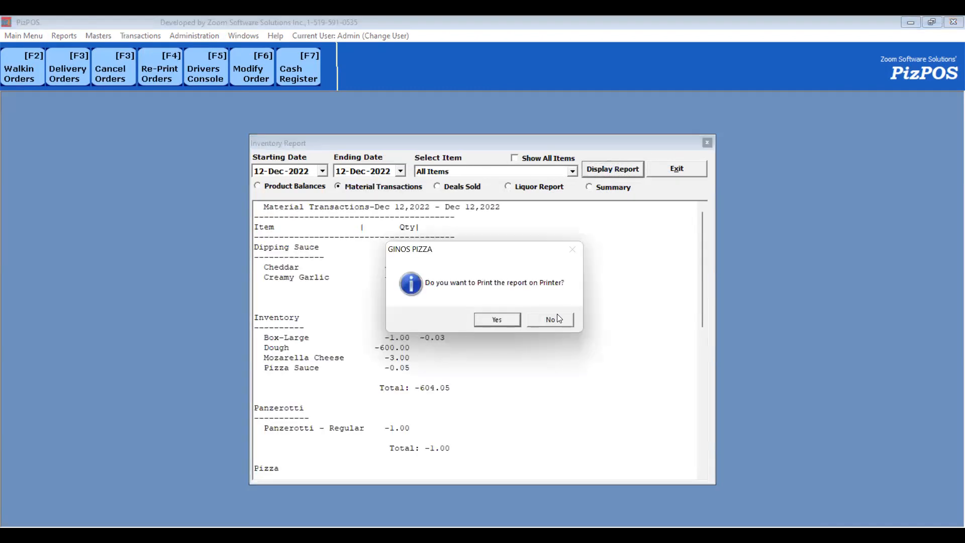
{"action": "left_click", "coordinate": [553, 320]}
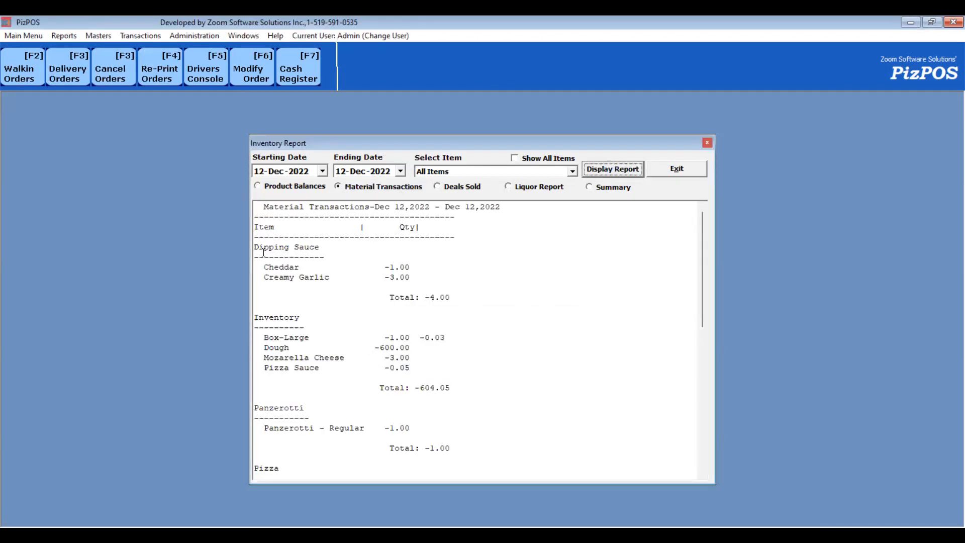
- Review the dipping sauce, inventory and other material transactions listed in the report
{"action": "left_click_drag", "start_coordinate": [280, 257], "coordinate": [284, 266]}
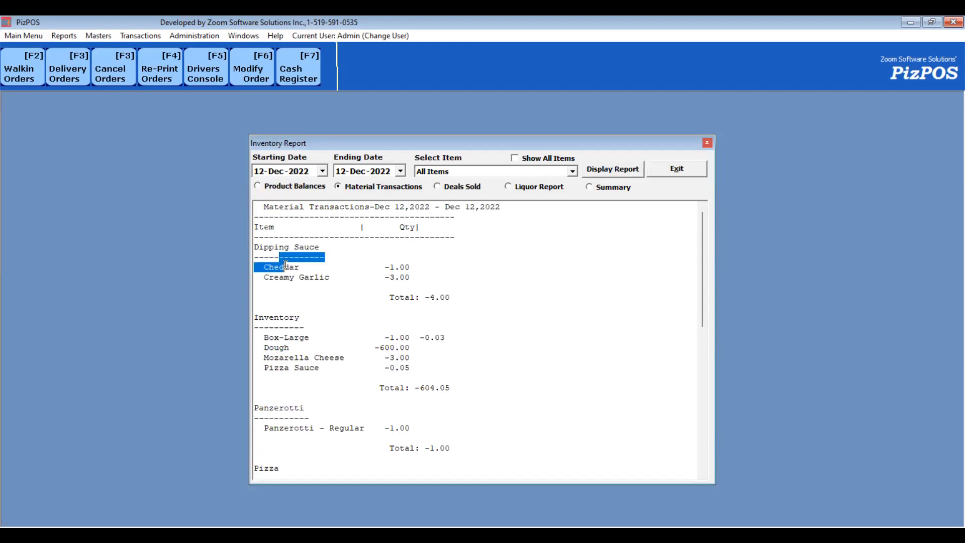
{"action": "left_click", "coordinate": [422, 268]}
{"action": "left_click", "coordinate": [387, 283]}
{"action": "key", "text": "Down"}
{"action": "key", "text": "Down"}
{"action": "key", "text": "Down"}
{"action": "key", "text": "Down"}
{"action": "key", "text": "Down"}
{"action": "key", "text": "Down"}
{"action": "key", "text": "Down"}
{"action": "key", "text": "Up"}
{"action": "key", "text": "Up"}
{"action": "key", "text": "Down"}
{"action": "key", "text": "Down"}
{"action": "left_click_drag", "start_coordinate": [265, 336], "coordinate": [419, 377]}
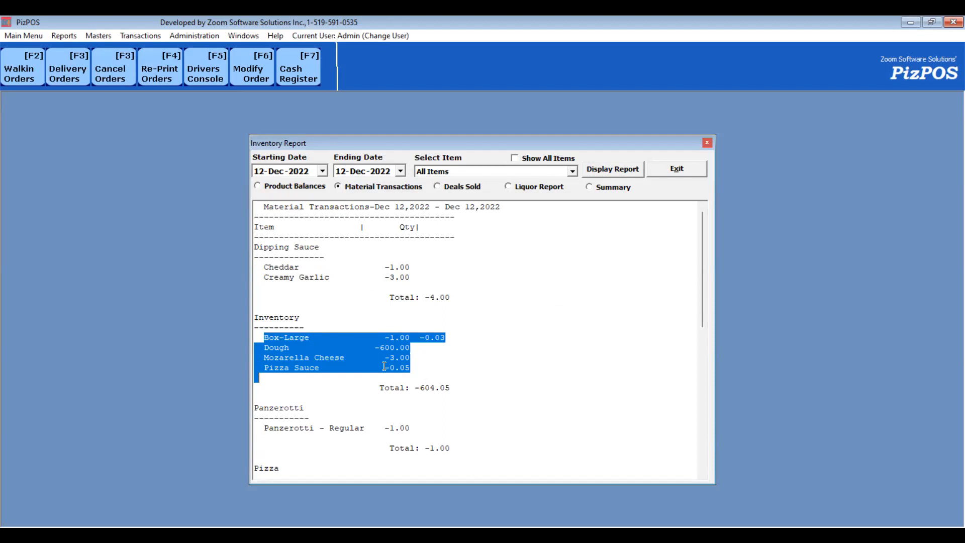
{"action": "scroll", "coordinate": [389, 401], "scroll_direction": "down", "scroll_amount": 2}
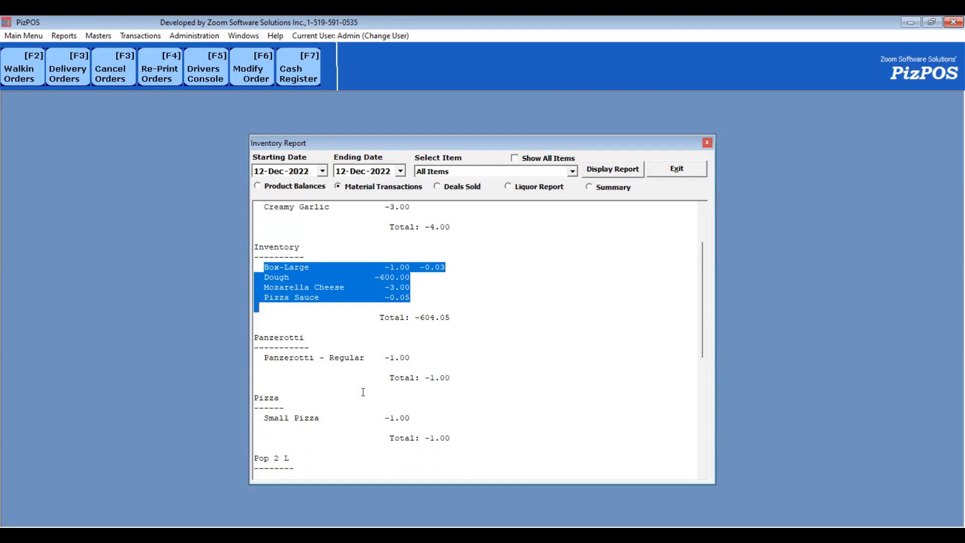
{"action": "scroll", "coordinate": [363, 392], "scroll_direction": "down", "scroll_amount": 6}
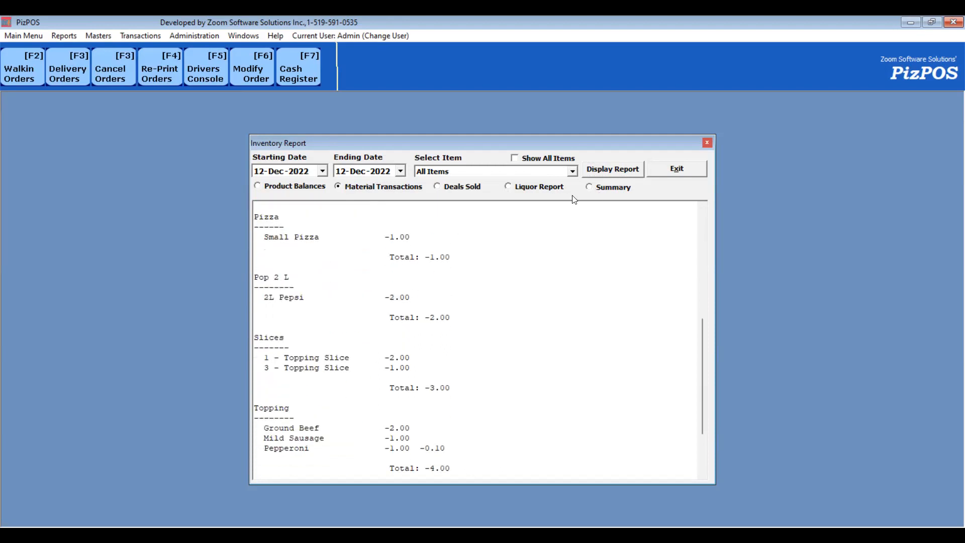
- Display the Deals Sold inventory report, then exit the inventory report
{"action": "left_click", "coordinate": [465, 188]}
{"action": "left_click", "coordinate": [617, 169]}
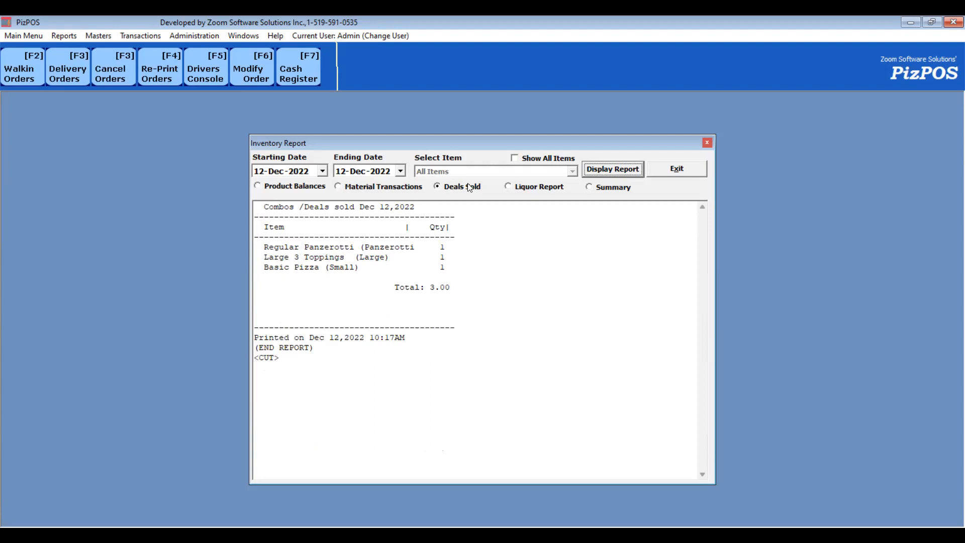
{"action": "left_click", "coordinate": [692, 169]}
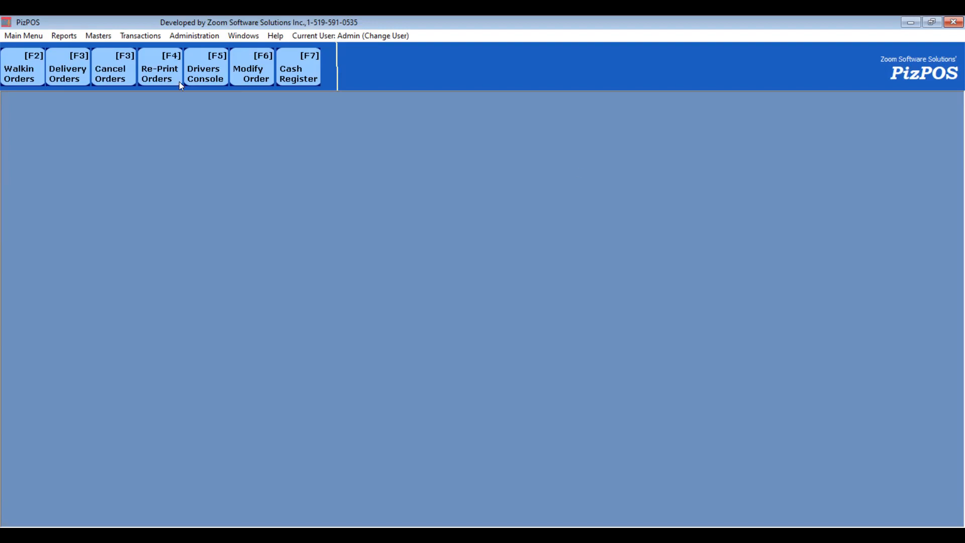
- Display the hourly sale report from December 9 to December 12, 2022, then close it
{"action": "left_click", "coordinate": [65, 36]}
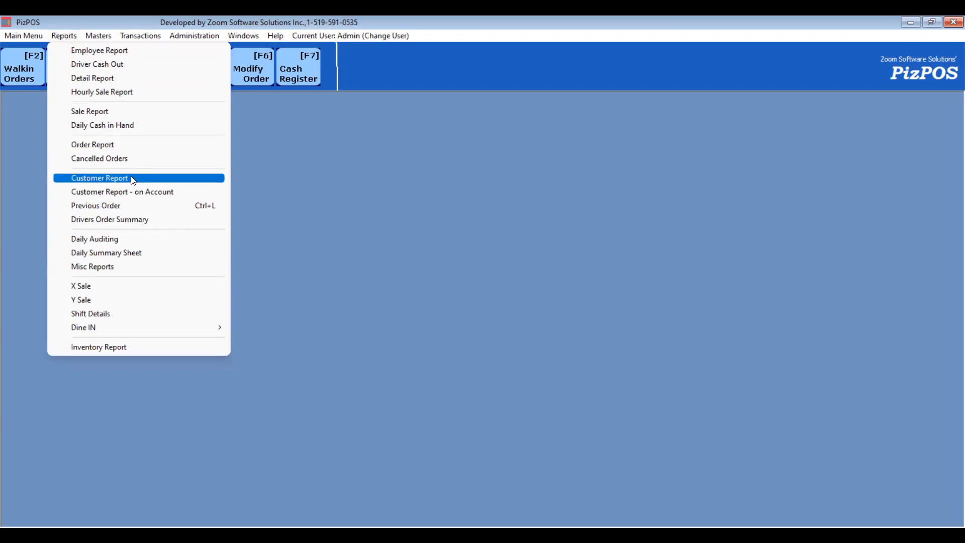
{"action": "left_click", "coordinate": [129, 91]}
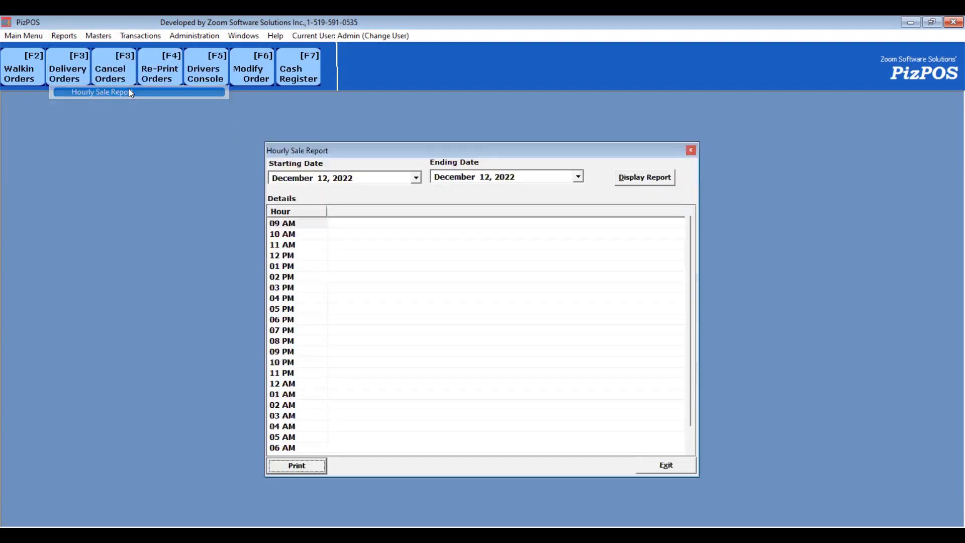
{"action": "left_click", "coordinate": [416, 182]}
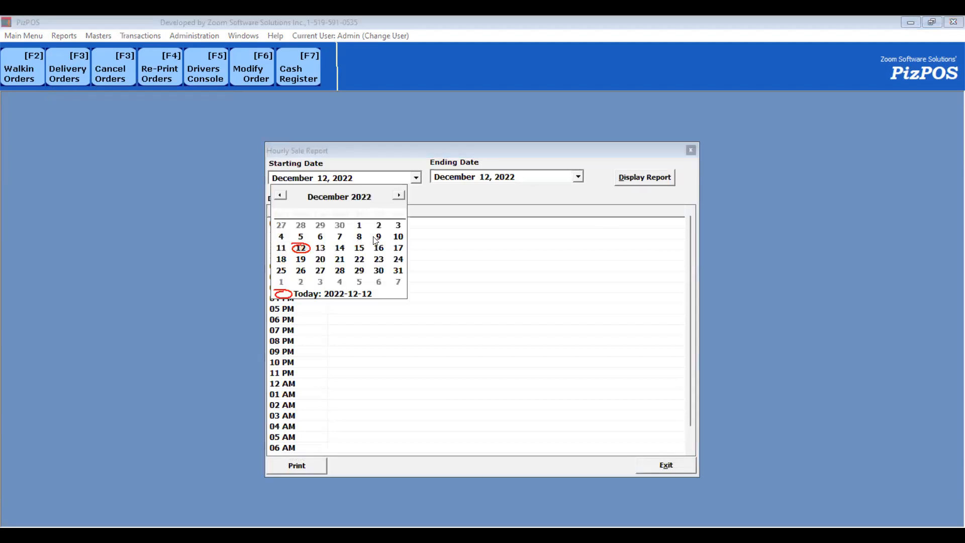
{"action": "left_click", "coordinate": [657, 177]}
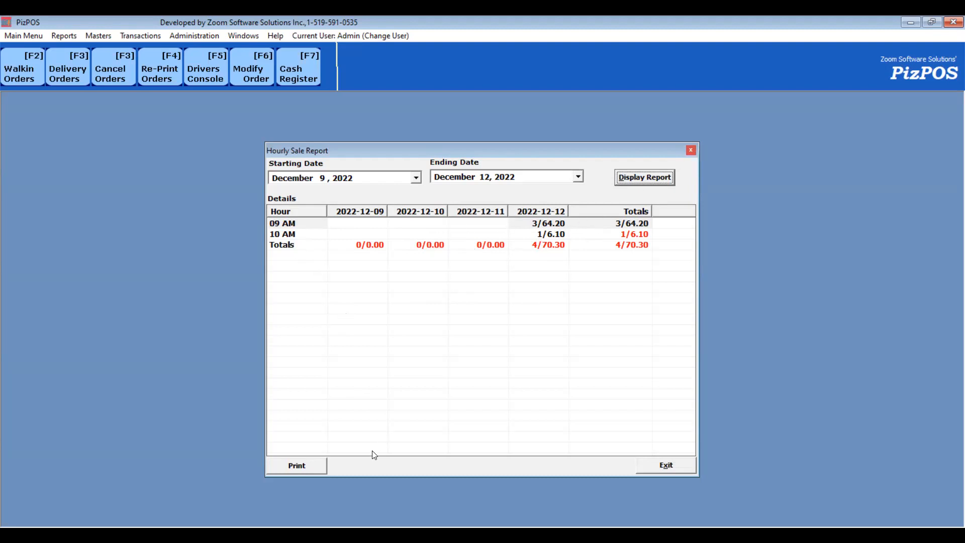
{"action": "left_click", "coordinate": [691, 150]}
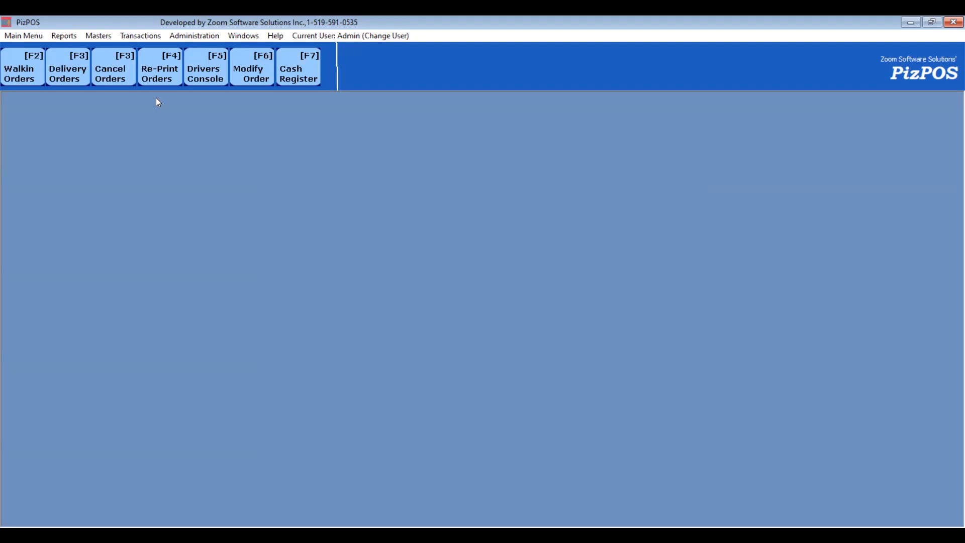
- Display today's sale report without printing it
{"action": "left_click", "coordinate": [67, 36]}
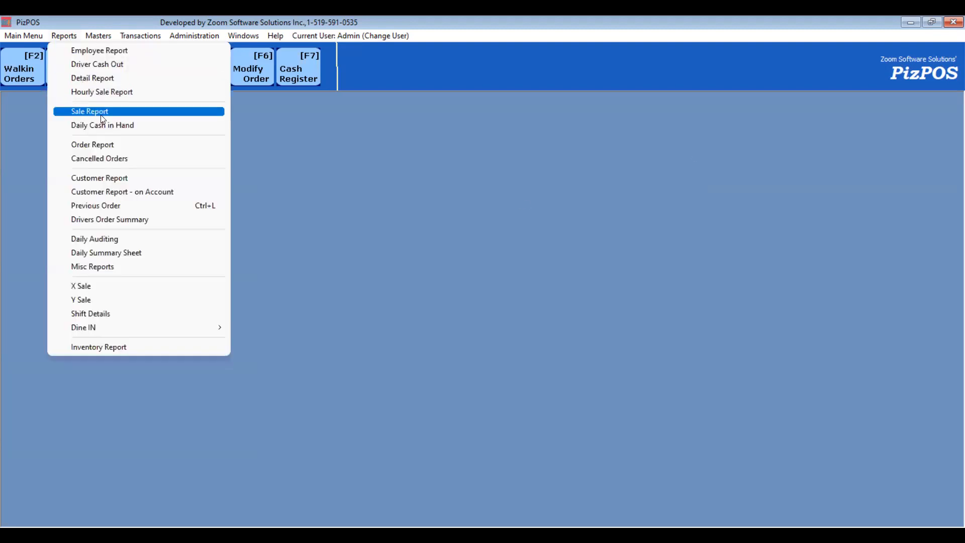
{"action": "left_click", "coordinate": [104, 80]}
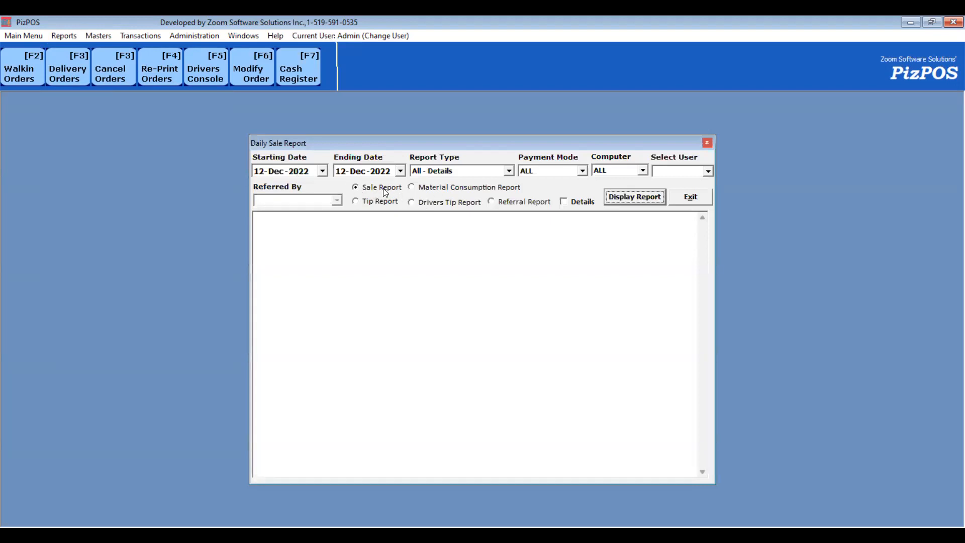
{"action": "left_click", "coordinate": [634, 197]}
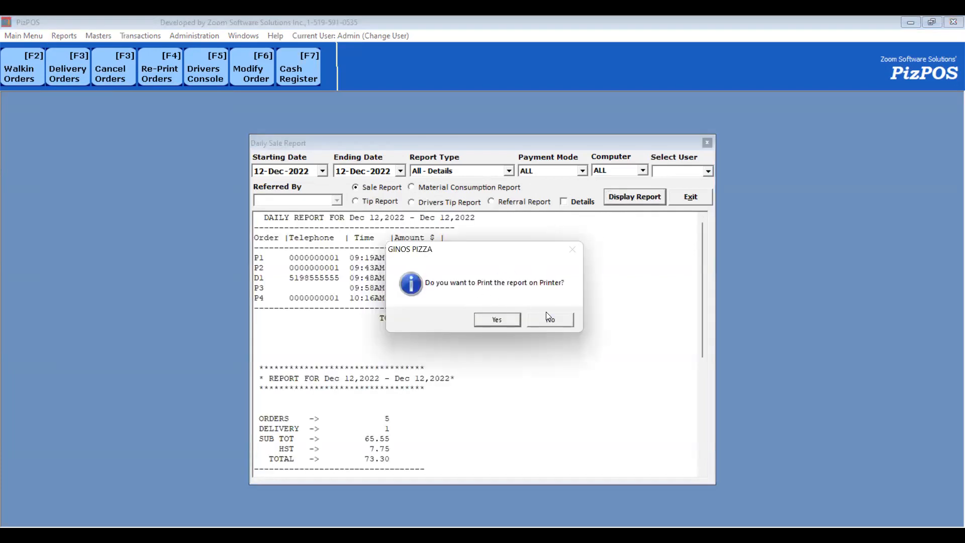
{"action": "left_click", "coordinate": [555, 318]}
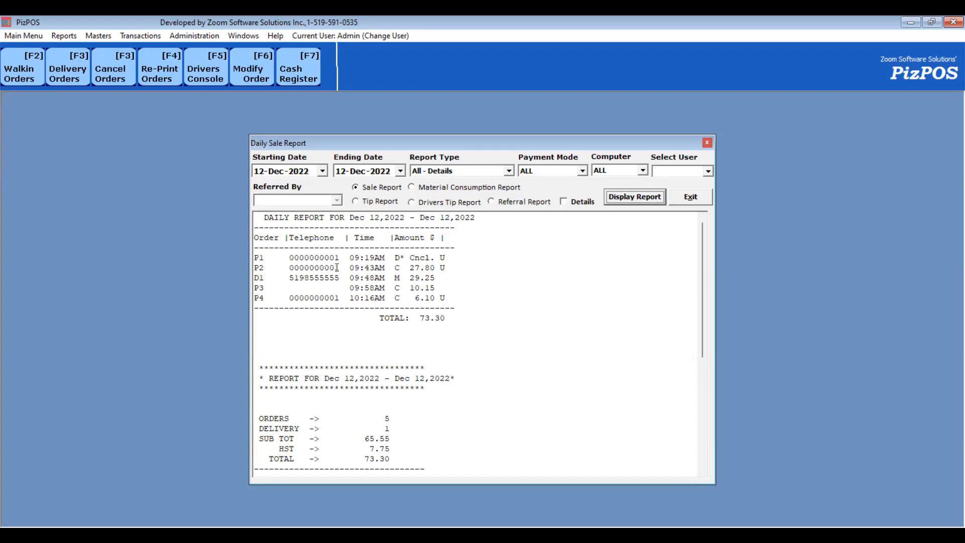
- Review the sale report's order list, totals, payment breakdown and time frame, then close the report
{"action": "double_click", "coordinate": [398, 267]}
{"action": "left_click", "coordinate": [442, 269]}
{"action": "scroll", "coordinate": [404, 380], "scroll_direction": "down", "scroll_amount": 3}
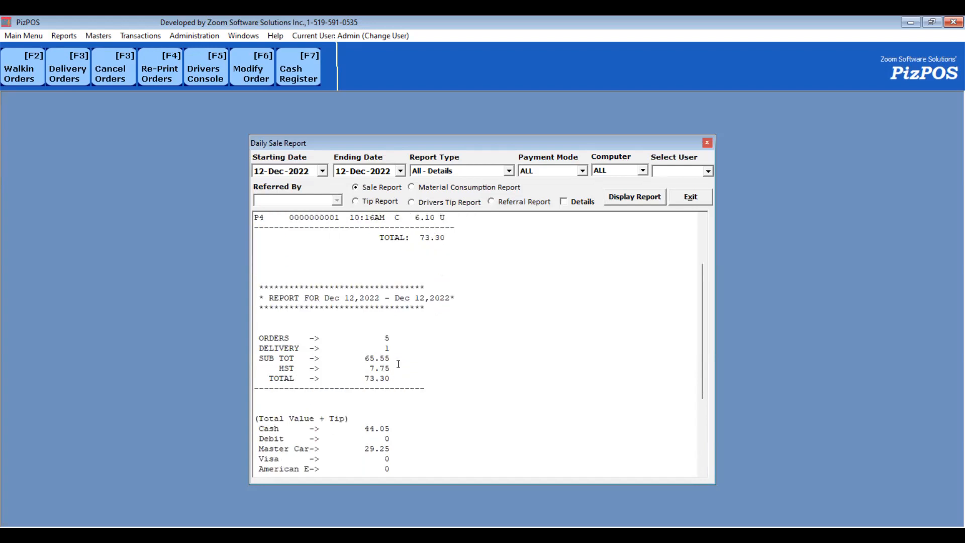
{"action": "scroll", "coordinate": [398, 364], "scroll_direction": "down", "scroll_amount": 2}
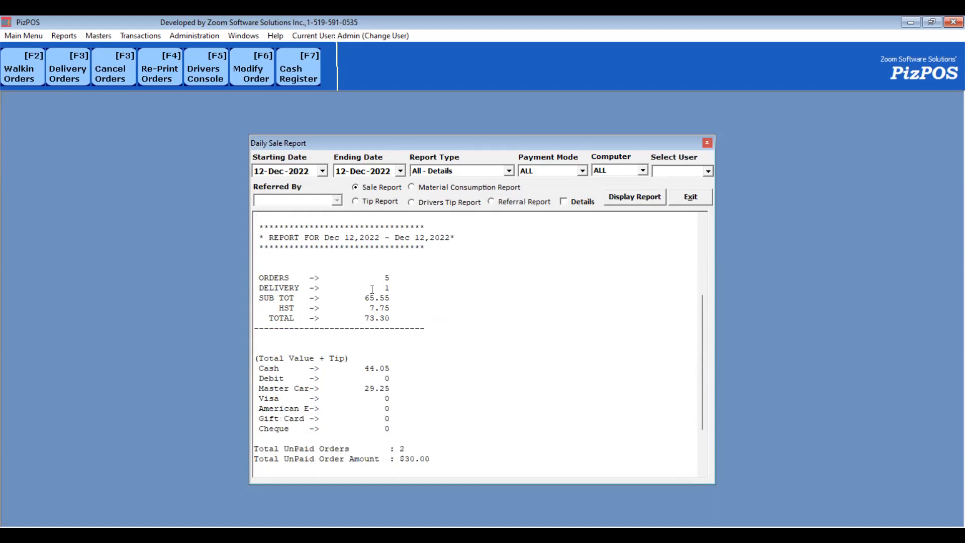
{"action": "scroll", "coordinate": [397, 368], "scroll_direction": "down", "scroll_amount": 2}
{"action": "scroll", "coordinate": [386, 341], "scroll_direction": "down", "scroll_amount": 1}
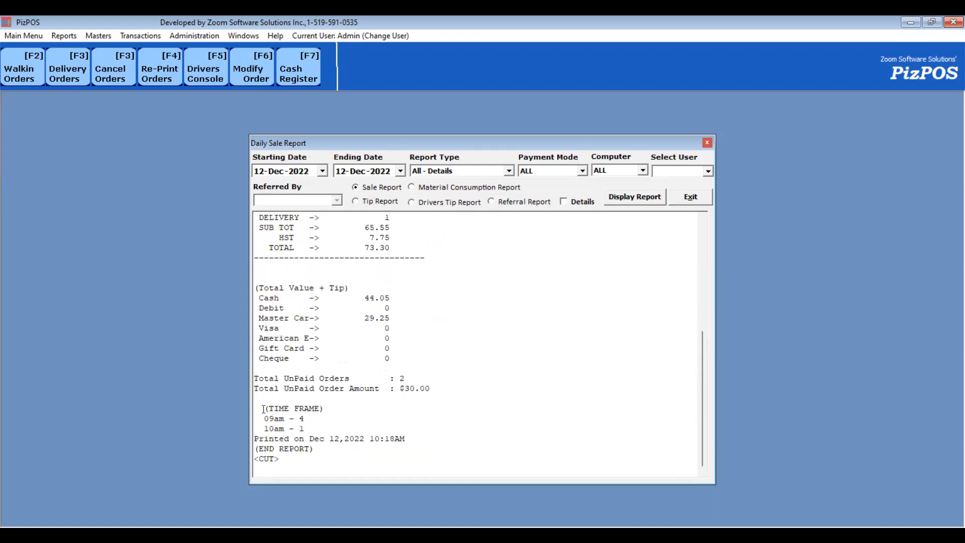
{"action": "left_click_drag", "start_coordinate": [264, 409], "coordinate": [302, 428]}
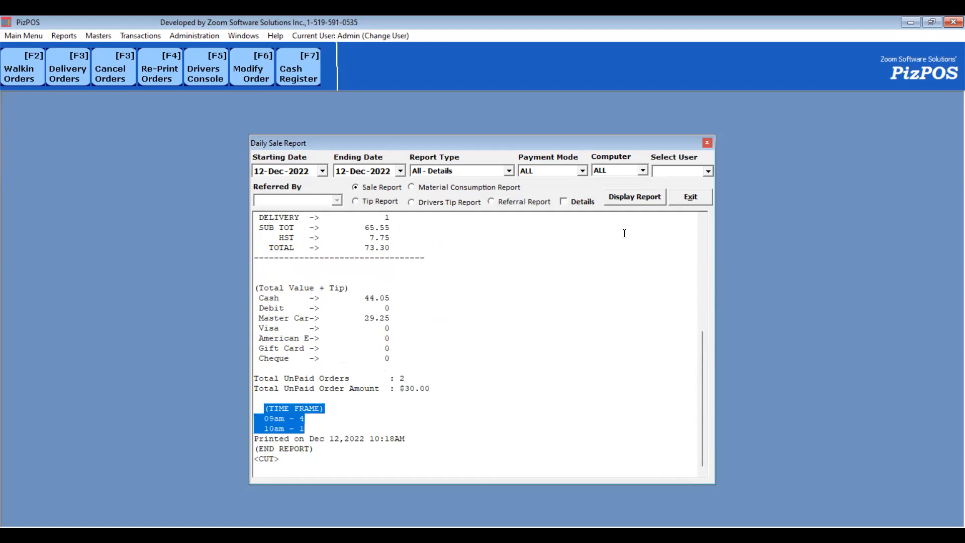
{"action": "left_click", "coordinate": [706, 144]}
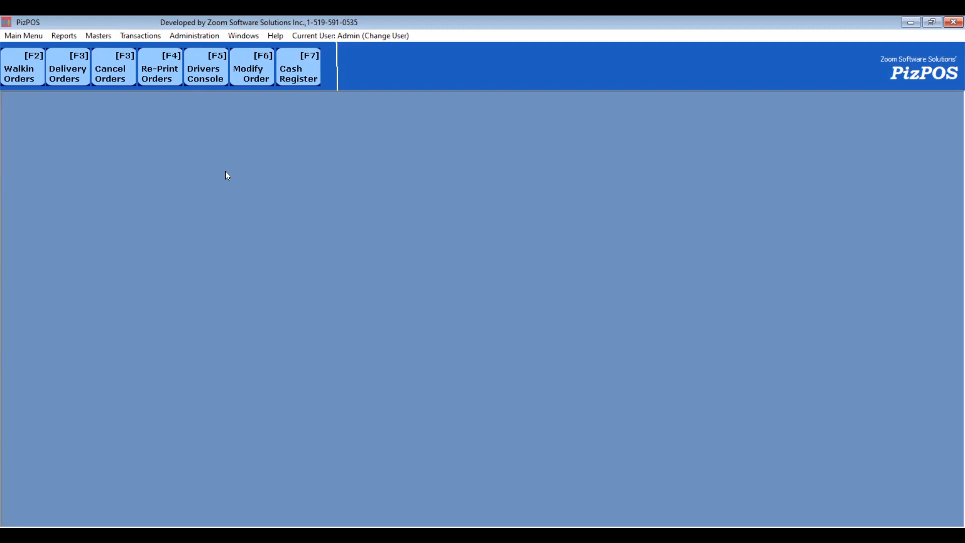
- Add a delivery entry in Pickup Orders Amount with the customer's phone number, a tip of 2 and total of 25, and save it
{"action": "left_click", "coordinate": [155, 39]}
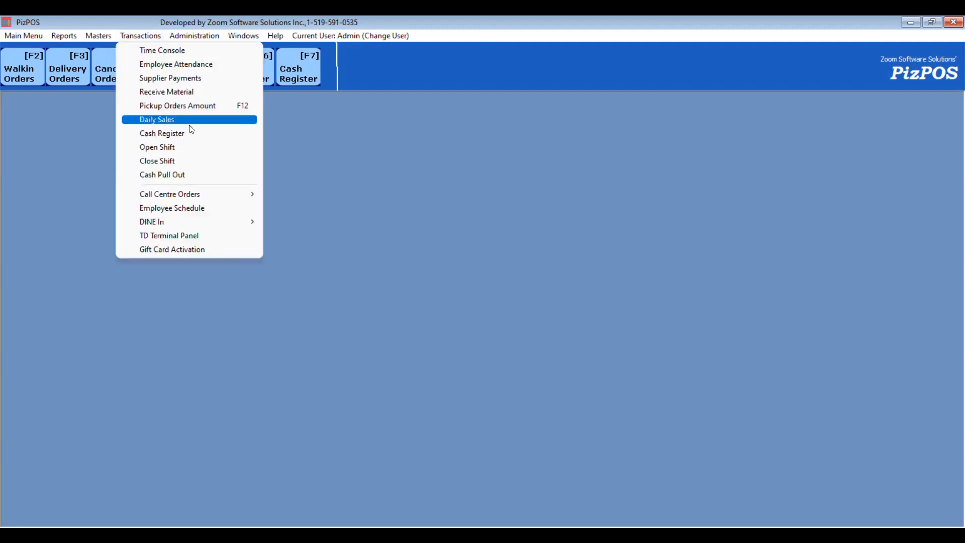
{"action": "left_click", "coordinate": [223, 106]}
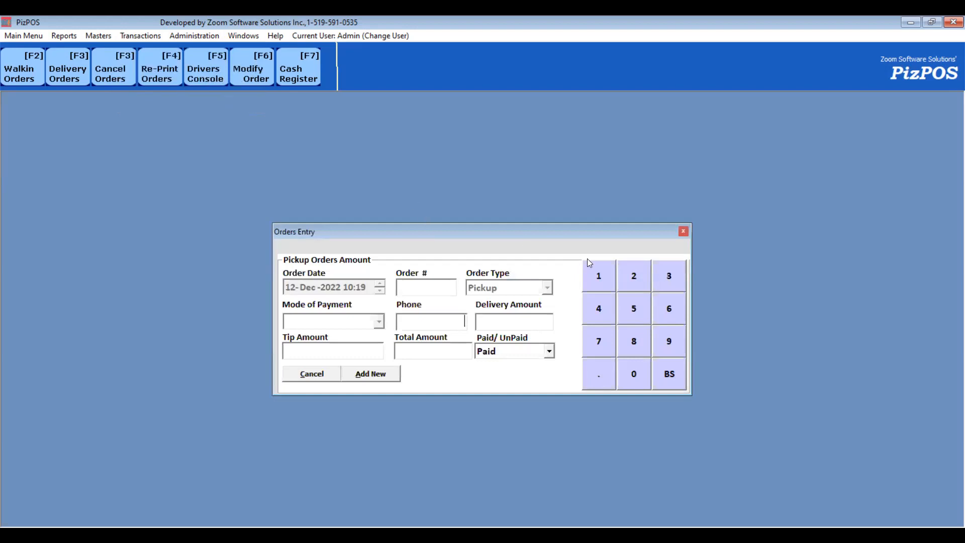
{"action": "left_click", "coordinate": [369, 375]}
{"action": "left_click", "coordinate": [527, 289]}
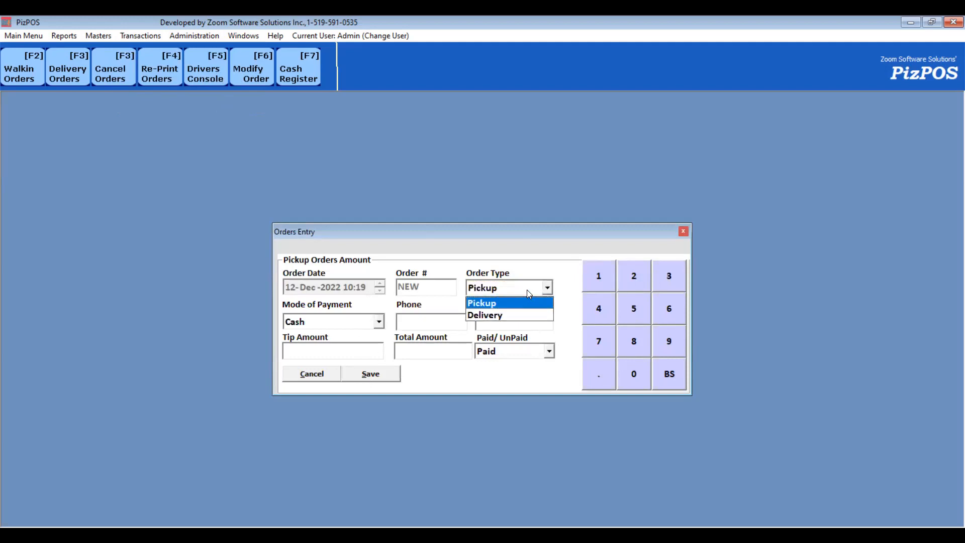
{"action": "left_click", "coordinate": [501, 315]}
{"action": "left_click", "coordinate": [431, 323]}
{"action": "type", "text": "7777777777"}
{"action": "key", "text": "Tab"}
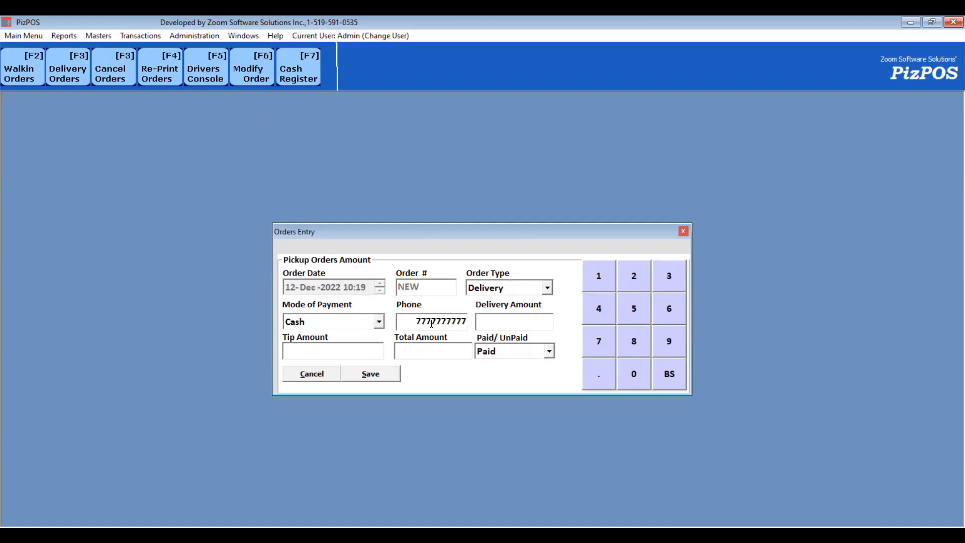
{"action": "left_click", "coordinate": [373, 351]}
{"action": "type", "text": "2"}
{"action": "type", "text": "25"}
{"action": "left_click", "coordinate": [377, 378]}
- Open the Drivers Console and log in as driver1 by entering the driver's password
{"action": "left_click", "coordinate": [204, 75]}
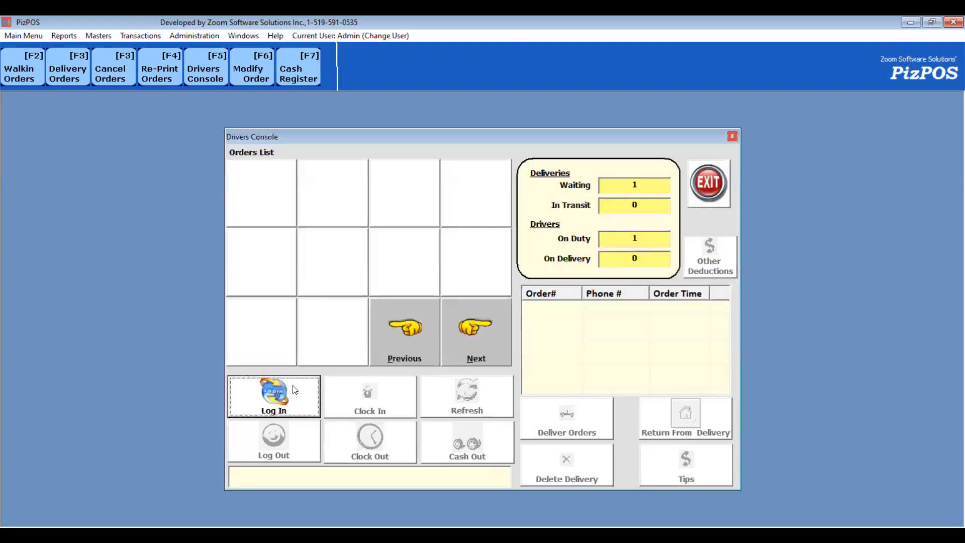
{"action": "left_click", "coordinate": [290, 380]}
{"action": "left_click", "coordinate": [350, 173]}
{"action": "type", "text": "1"}
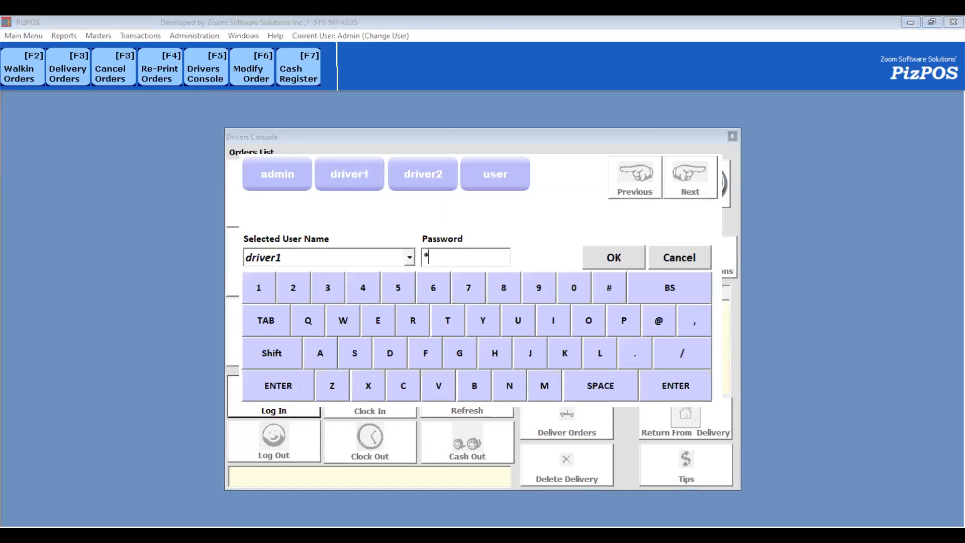
{"action": "key", "text": "Return"}
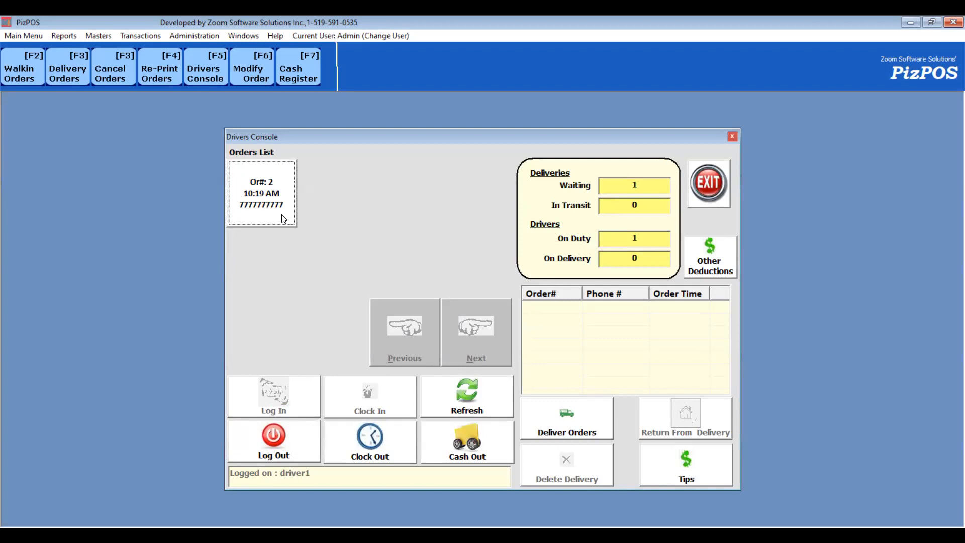
- Send order 2 out for delivery with driver1 and exit the Drivers Console
{"action": "left_click", "coordinate": [283, 219]}
{"action": "left_click", "coordinate": [557, 429]}
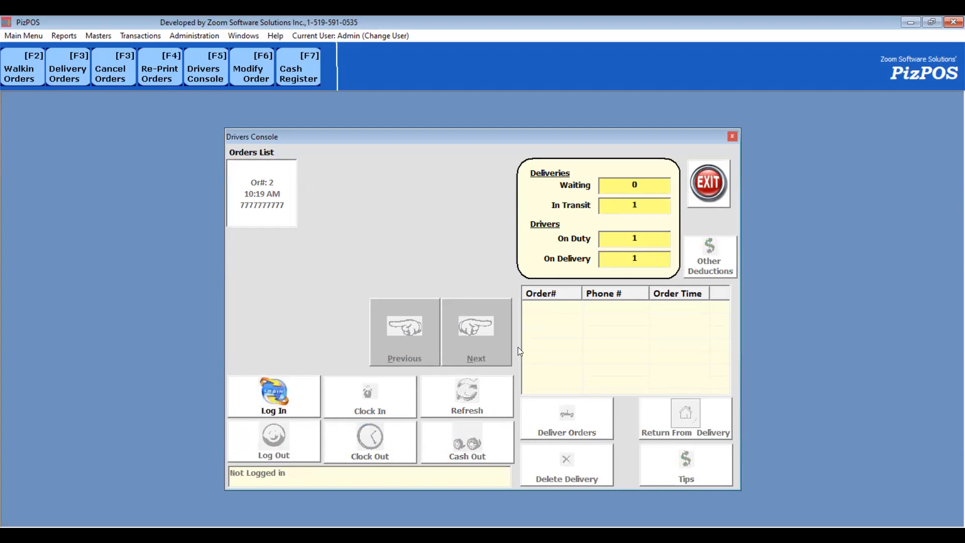
{"action": "left_click", "coordinate": [728, 183]}
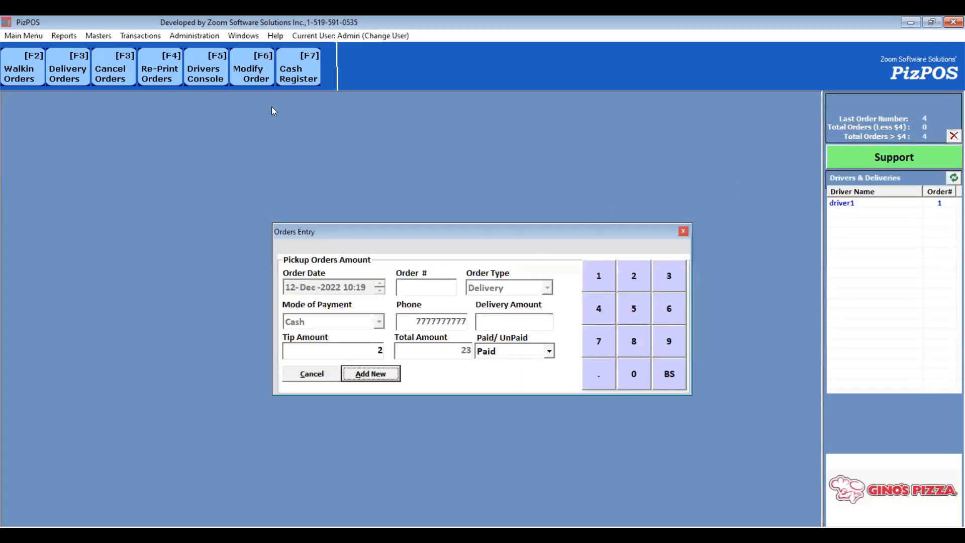
- Open the new delivery order's details from Modify Orders to check its driver and totals, then close them
{"action": "left_click", "coordinate": [243, 74]}
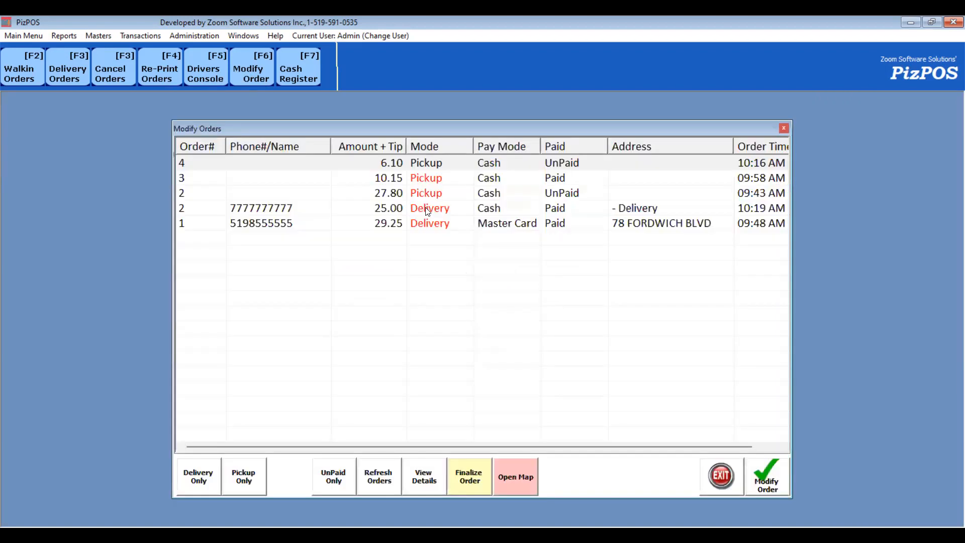
{"action": "left_click", "coordinate": [426, 211]}
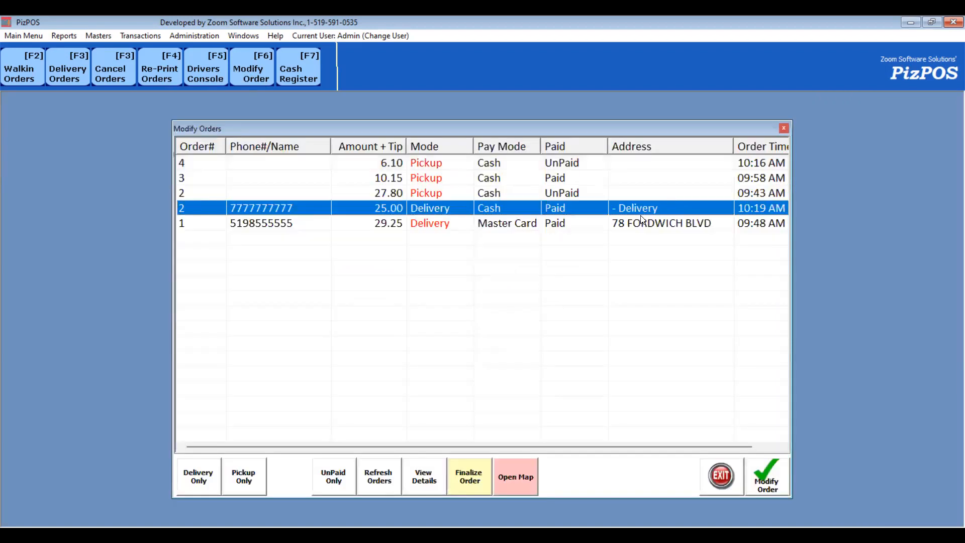
{"action": "double_click", "coordinate": [471, 208]}
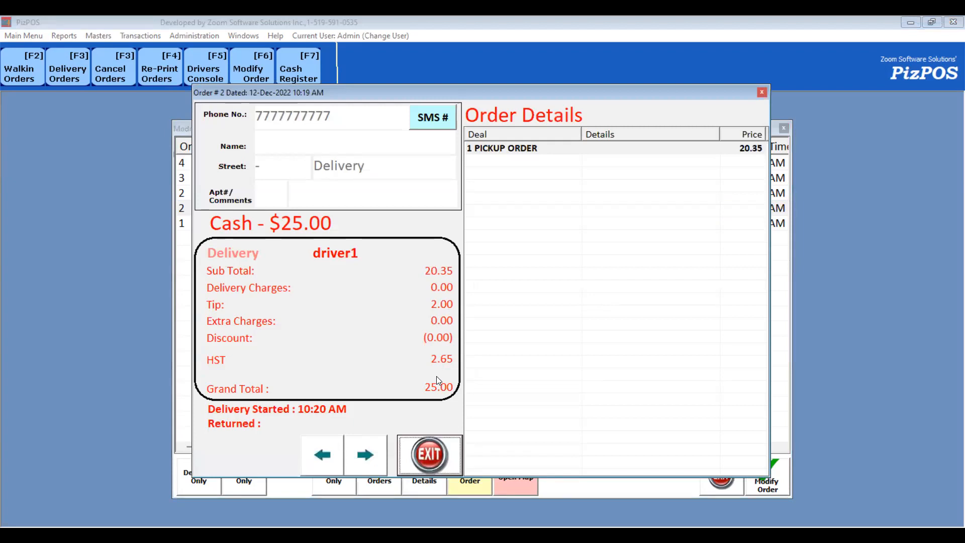
{"action": "left_click", "coordinate": [441, 448]}
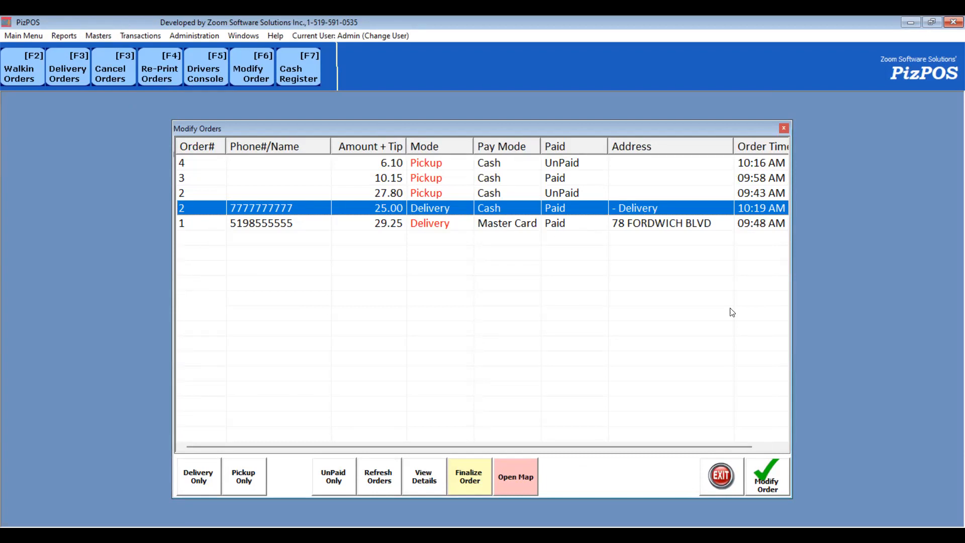
{"action": "left_click", "coordinate": [941, 377]}
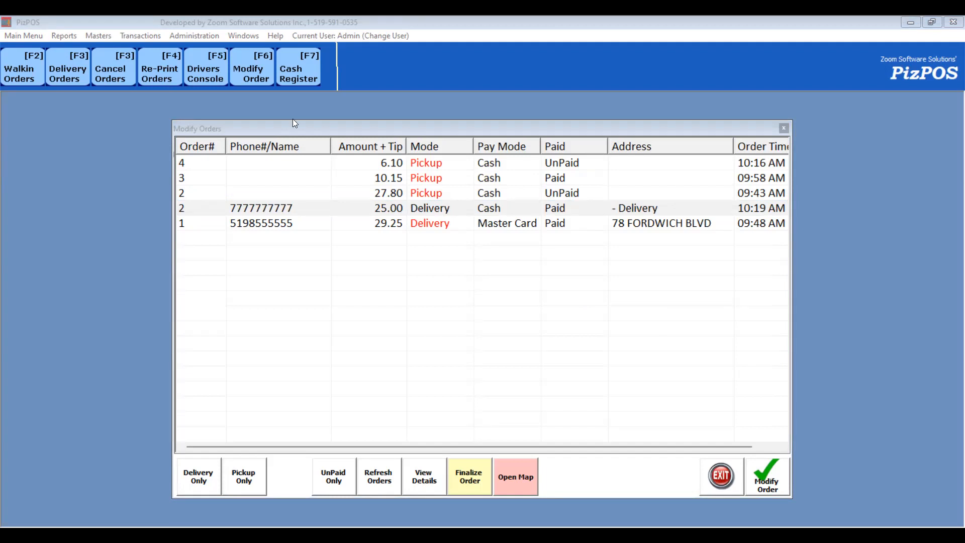
- Close Modify Orders, open the Instructions master and select the Wings category
{"action": "double_click", "coordinate": [327, 217]}
{"action": "left_click", "coordinate": [99, 36]}
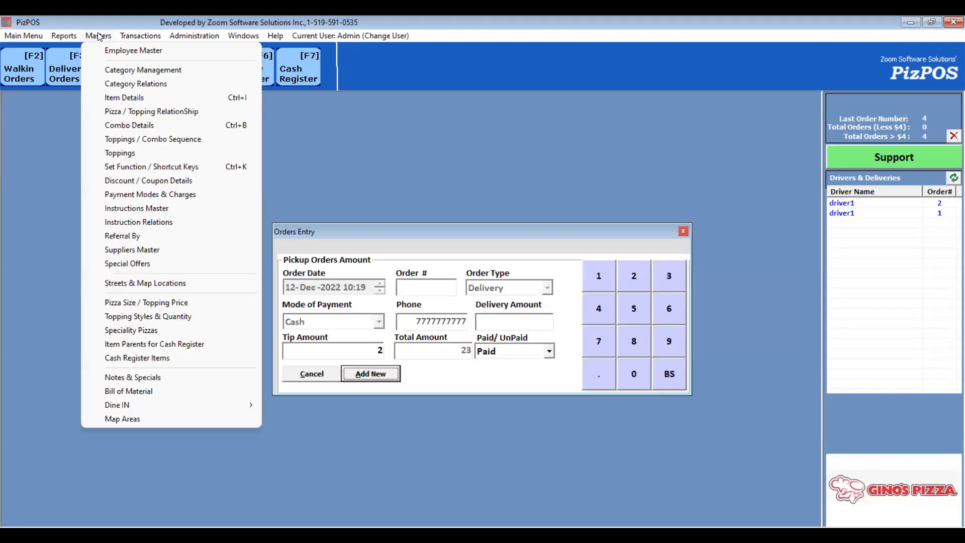
{"action": "left_click", "coordinate": [161, 211]}
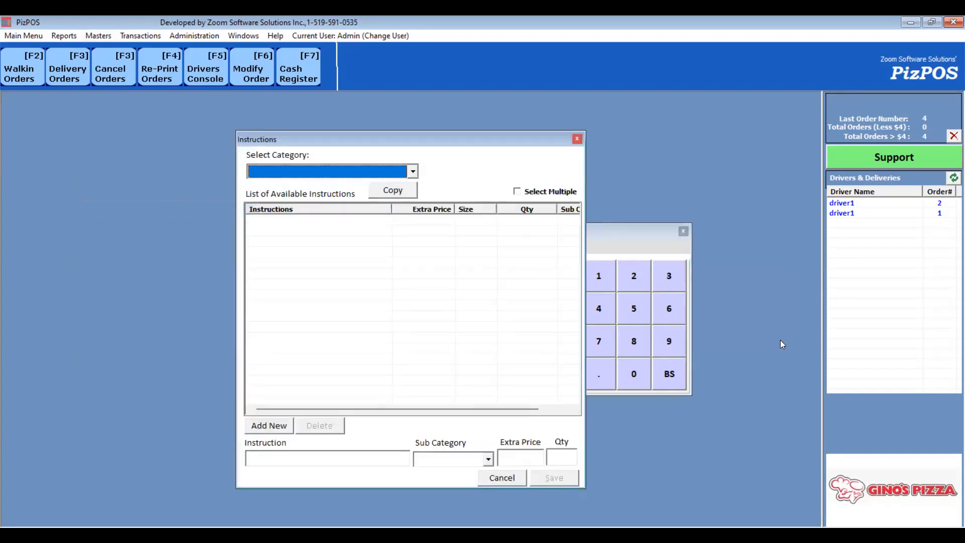
{"action": "left_click", "coordinate": [348, 175]}
{"action": "left_click", "coordinate": [349, 176]}
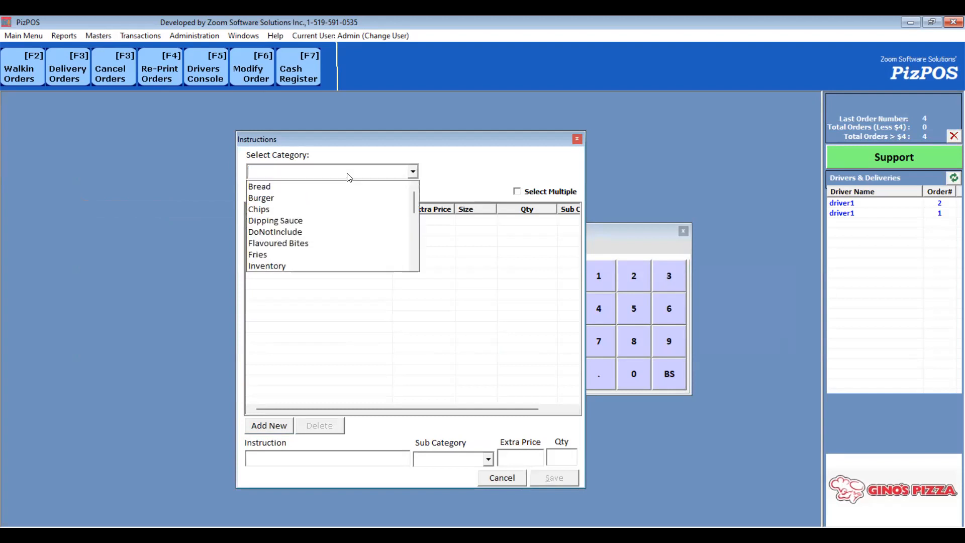
{"action": "scroll", "coordinate": [300, 247], "scroll_direction": "down", "scroll_amount": 1}
{"action": "scroll", "coordinate": [299, 247], "scroll_direction": "down", "scroll_amount": 1}
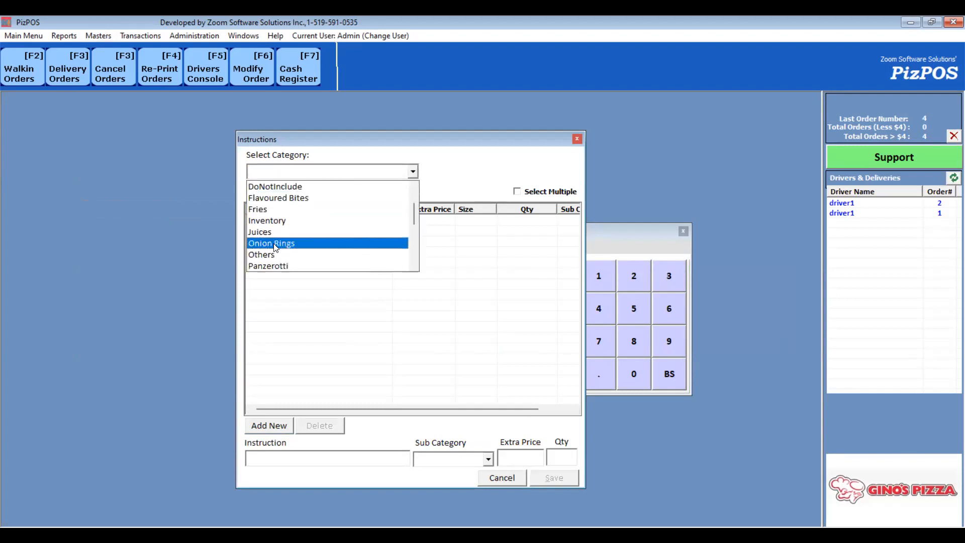
{"action": "key", "text": "w"}
{"action": "key", "text": "Return"}
{"action": "key", "text": "w"}
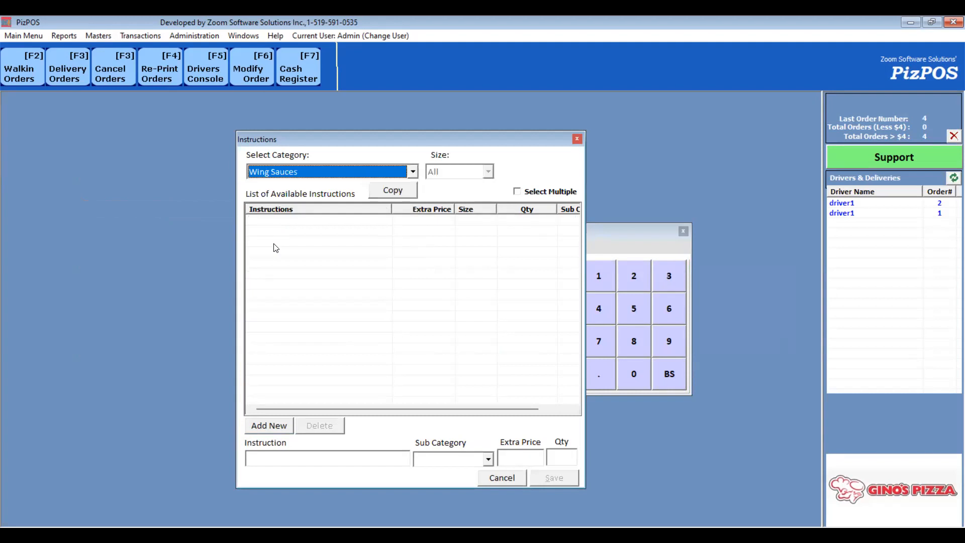
{"action": "key", "text": "w"}
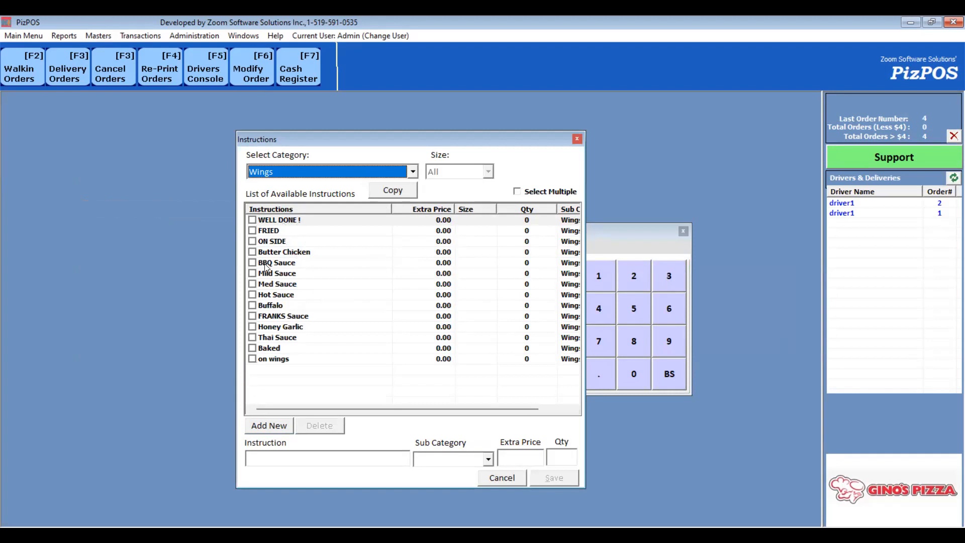
- Add a Wings instruction named Test Modifier with an extra price of 2 and save it
{"action": "left_click", "coordinate": [253, 359]}
{"action": "left_click", "coordinate": [252, 358]}
{"action": "left_click", "coordinate": [273, 431]}
{"action": "type", "text": "Test Modifier"}
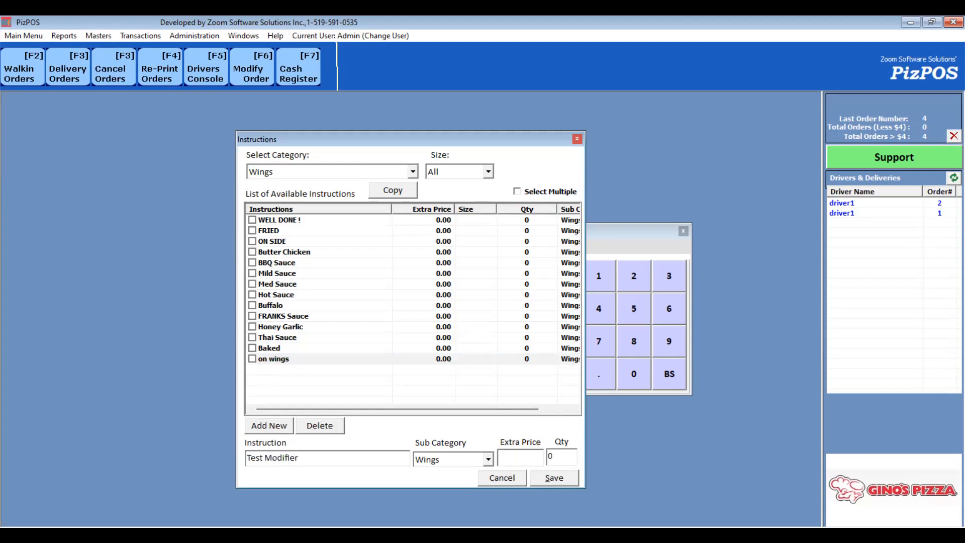
{"action": "left_click", "coordinate": [515, 459]}
{"action": "type", "text": "2"}
{"action": "left_click", "coordinate": [565, 480]}
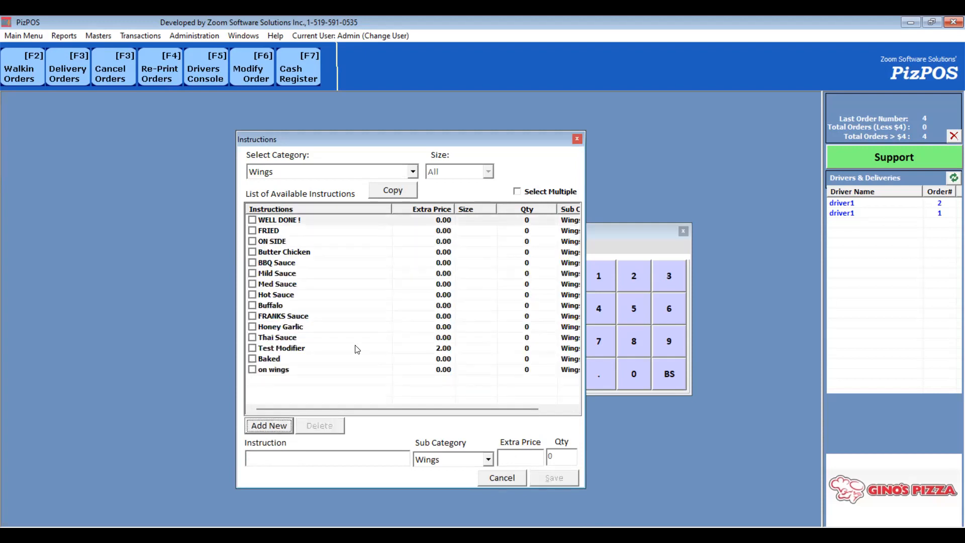
- Start a walk-in order and add Wings - 12 Pcs from the Wings/Others/Slices category
{"action": "left_click", "coordinate": [31, 70]}
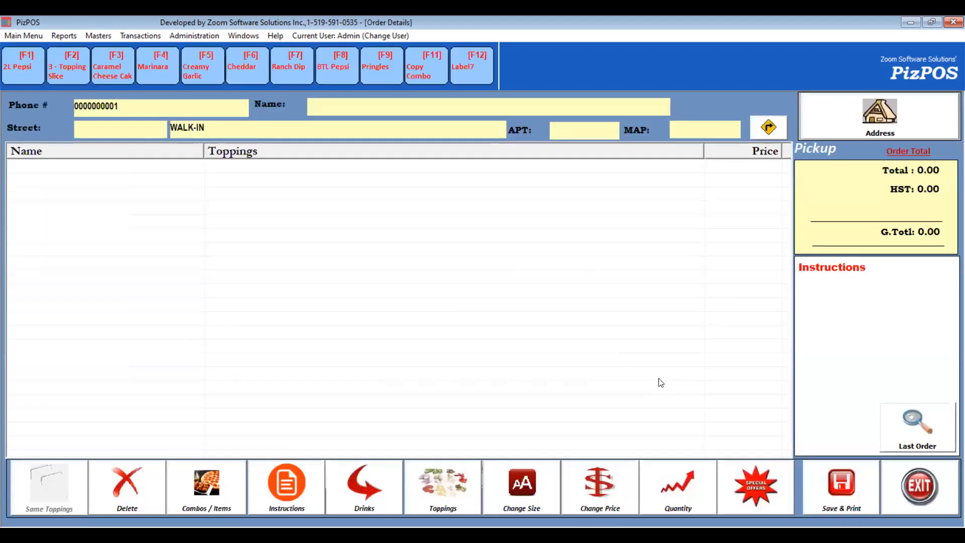
{"action": "left_click", "coordinate": [480, 292]}
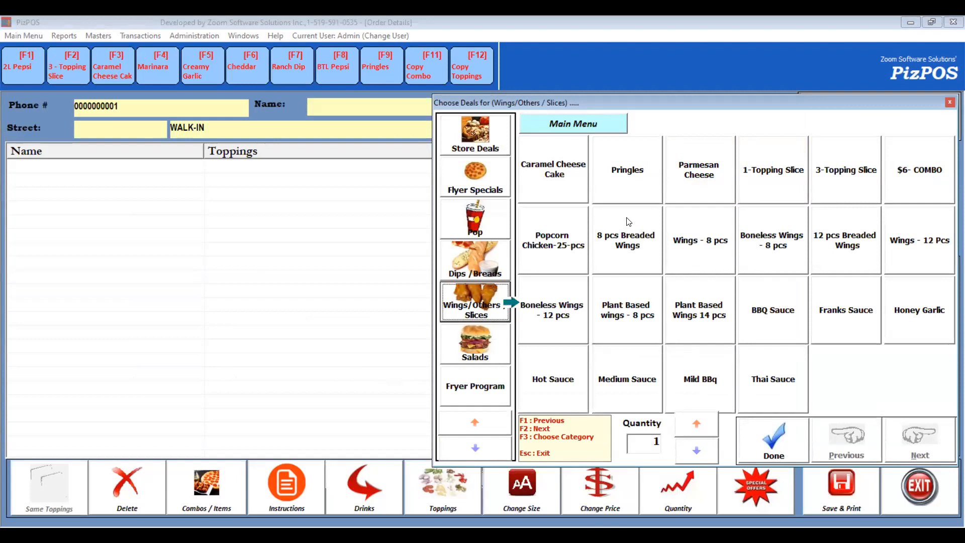
{"action": "left_click", "coordinate": [894, 252]}
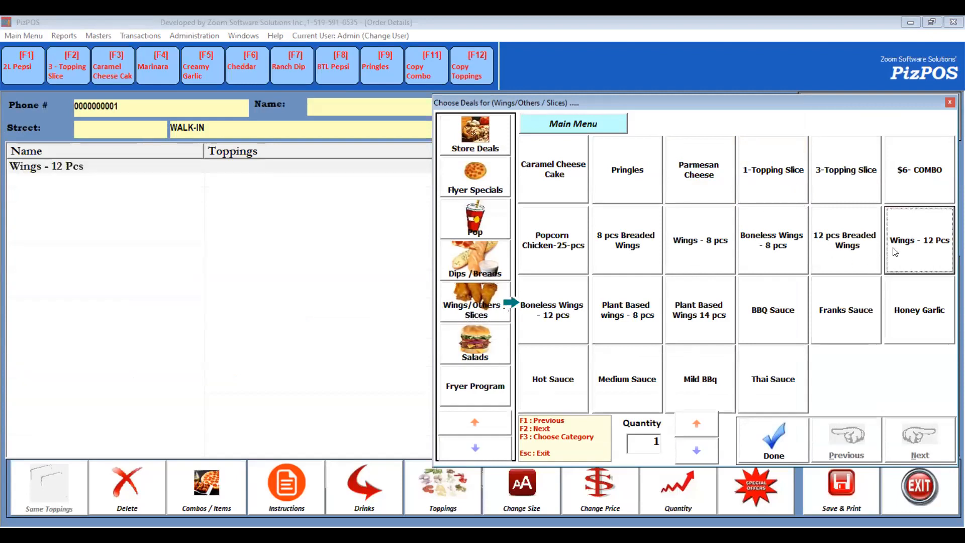
{"action": "key", "text": "Escape"}
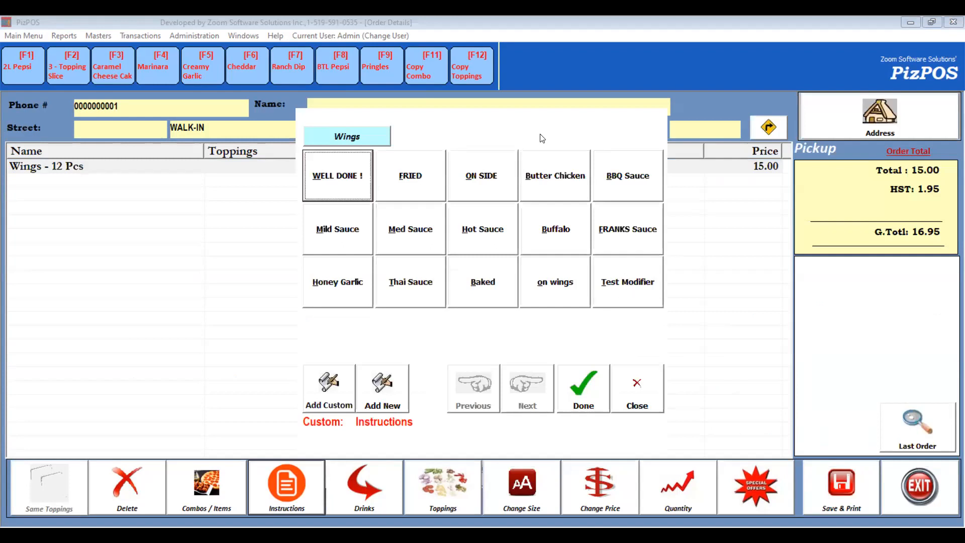
- Apply the Test Modifier instruction to the Wings - 12 Pcs item in the walk-in order
{"action": "left_click", "coordinate": [628, 299]}
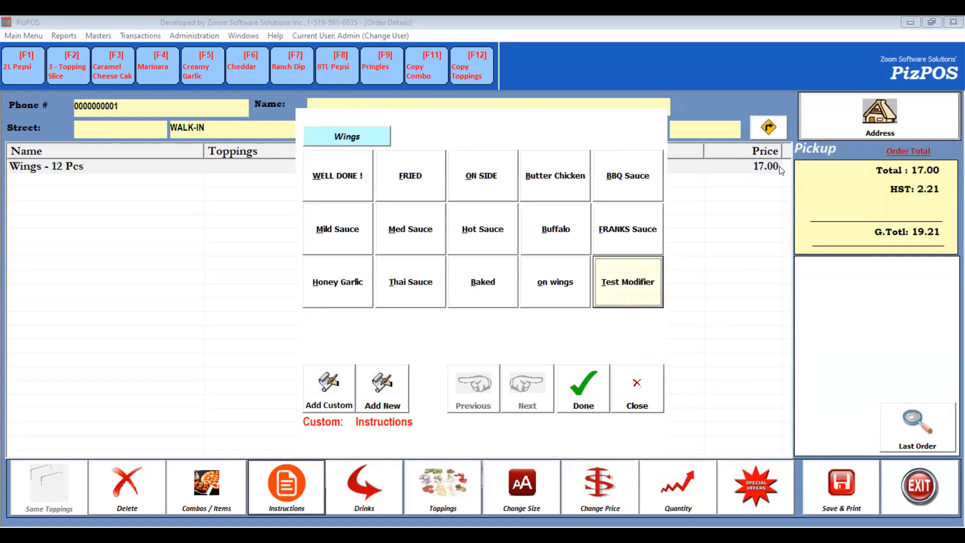
{"action": "left_click", "coordinate": [621, 284]}
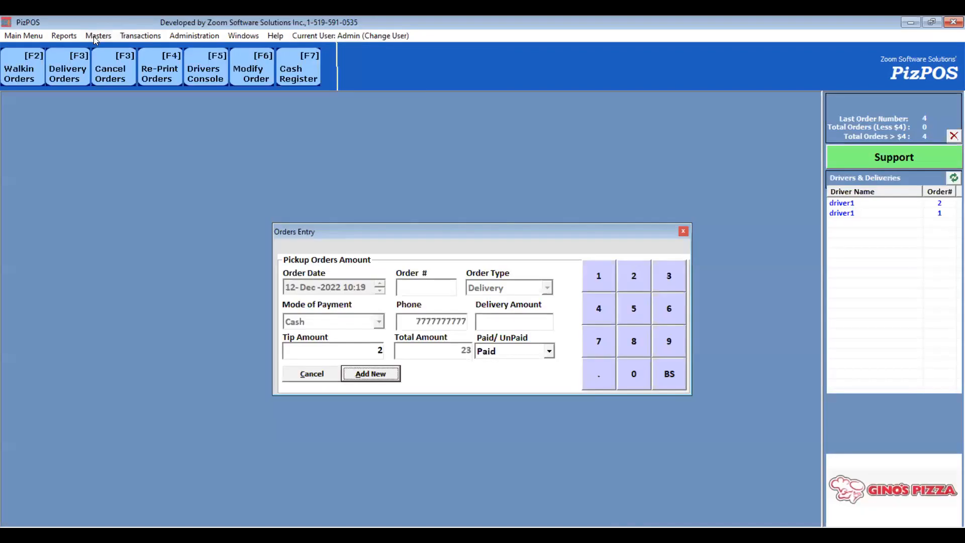
- Open the Instructions master for the Wings category and move Test Modifier to the top of the list, then close it
{"action": "left_click", "coordinate": [93, 37]}
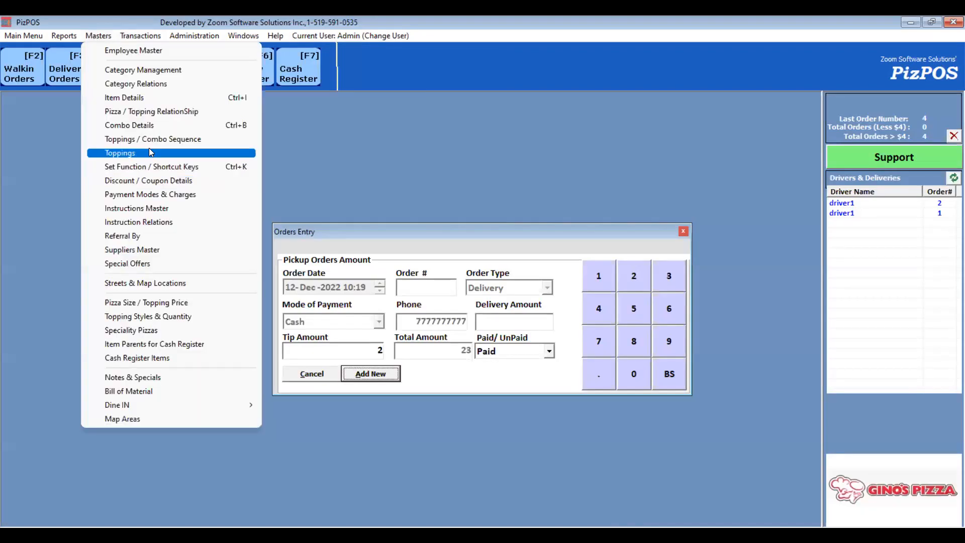
{"action": "left_click", "coordinate": [164, 208]}
{"action": "key", "text": "w"}
{"action": "key", "text": "w"}
{"action": "key", "text": "w"}
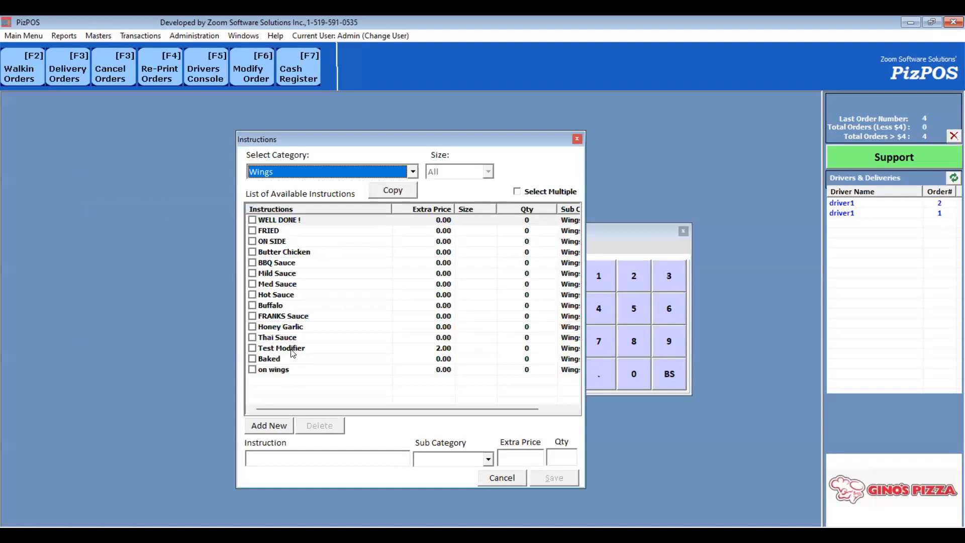
{"action": "left_click", "coordinate": [290, 348]}
{"action": "left_click", "coordinate": [285, 221]}
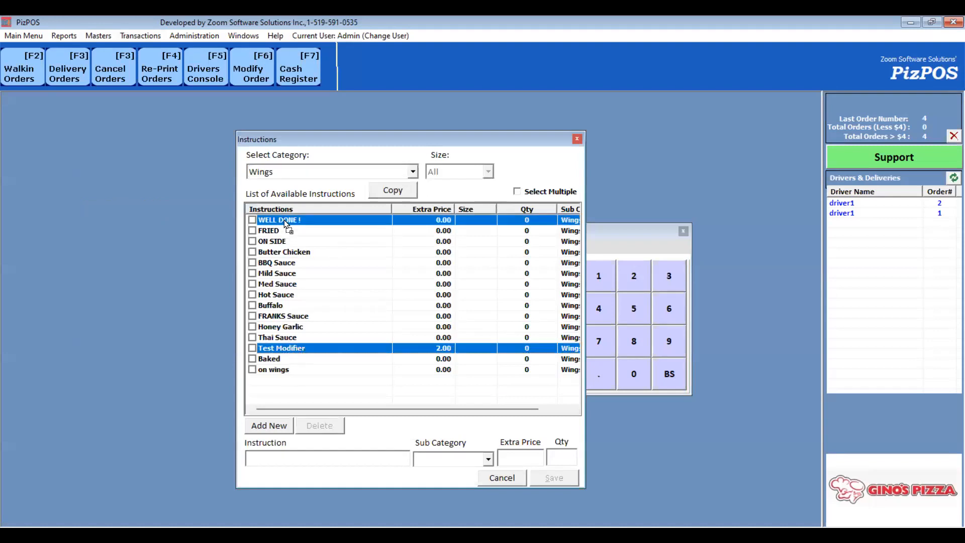
{"action": "left_click_drag", "start_coordinate": [284, 221], "coordinate": [281, 221]}
{"action": "key", "text": "Escape"}
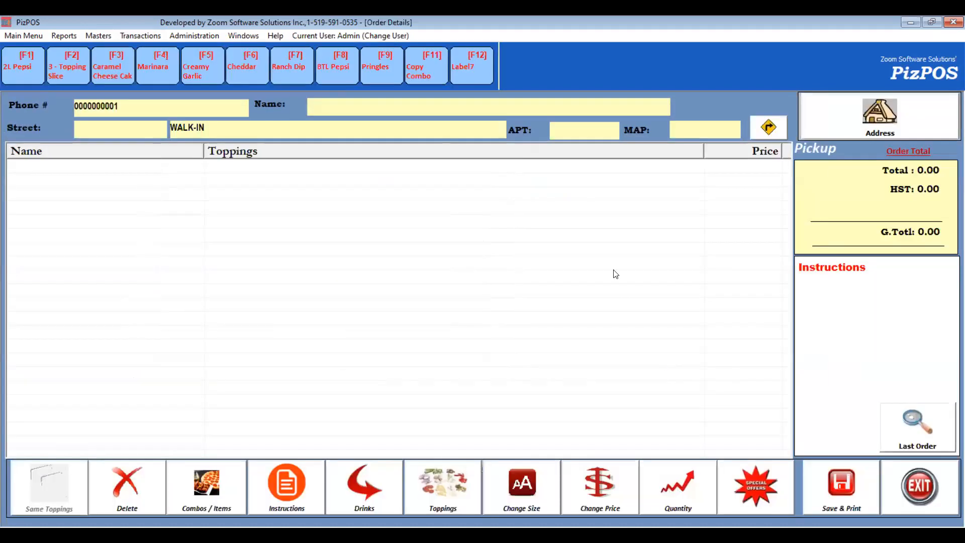
- Add Wings - 12 Pcs to a new walk-in order and open its instructions to check their order
{"action": "left_click", "coordinate": [485, 298]}
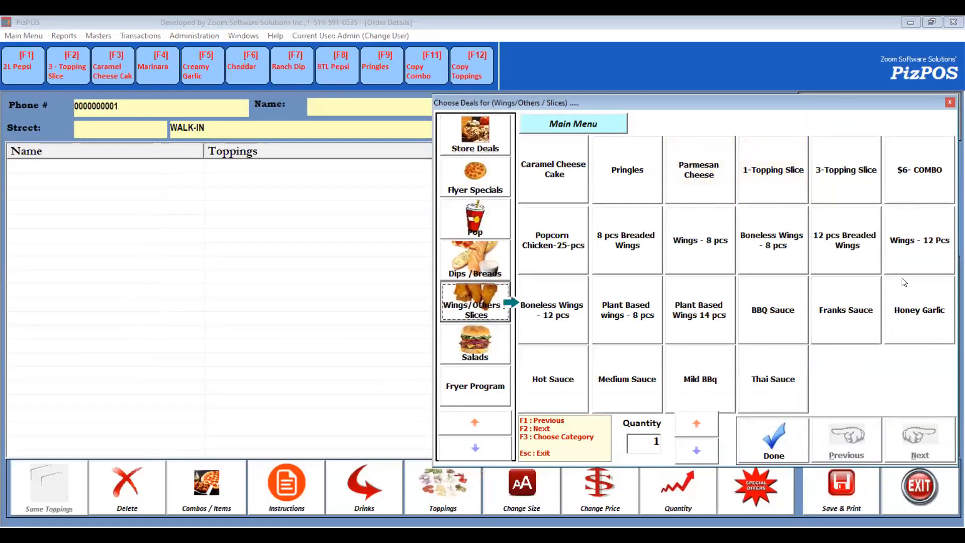
{"action": "left_click", "coordinate": [903, 256]}
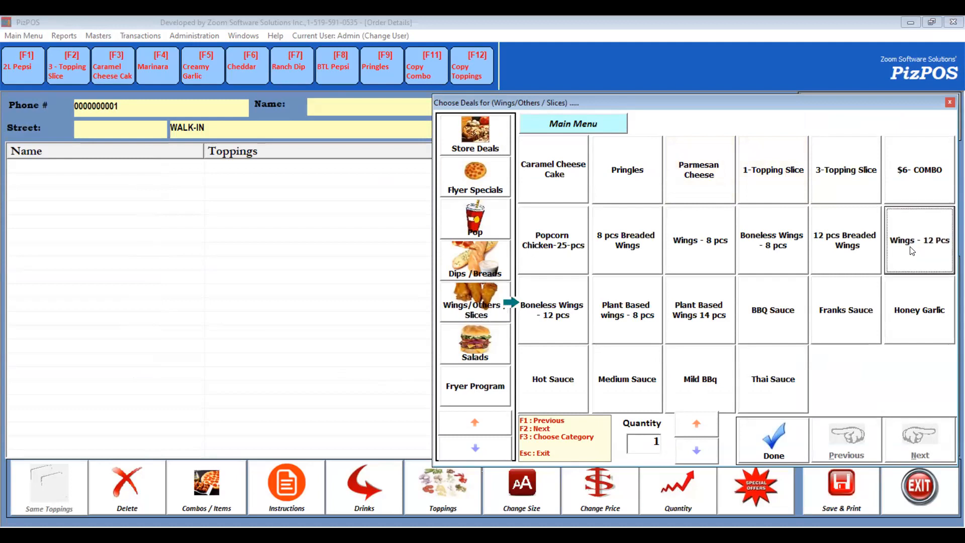
{"action": "left_click", "coordinate": [293, 496]}
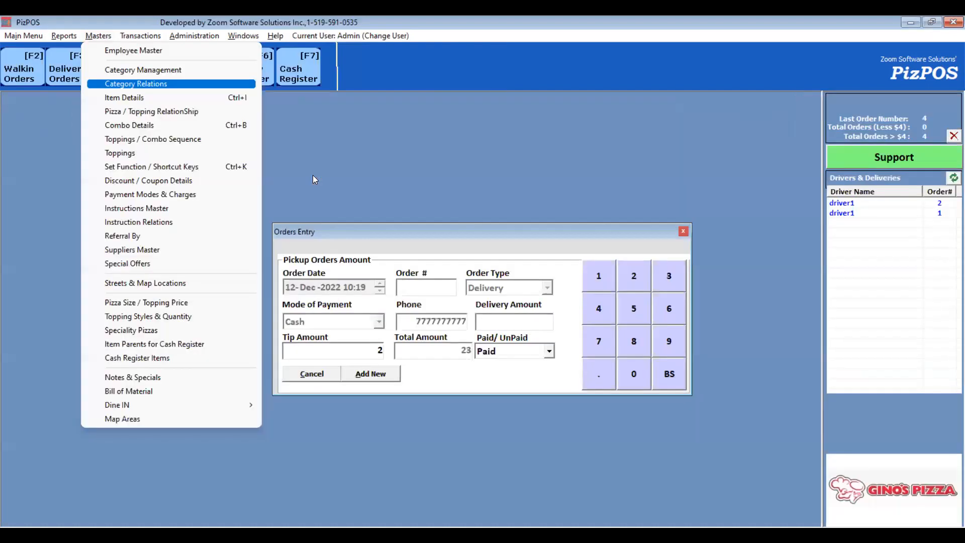
- Reopen the Instructions master for the Wings category and delete the Test Modifier instruction
{"action": "key", "text": "Down"}
{"action": "key", "text": "Down"}
{"action": "key", "text": "Down"}
{"action": "key", "text": "Down"}
{"action": "key", "text": "Down"}
{"action": "key", "text": "Down"}
{"action": "key", "text": "Down"}
{"action": "key", "text": "Down"}
{"action": "key", "text": "Down"}
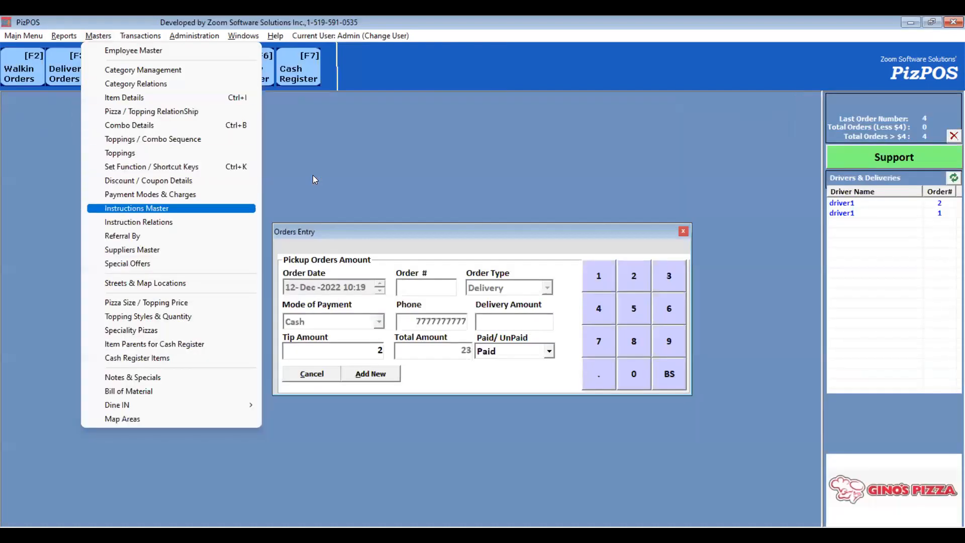
{"action": "key", "text": "Return"}
{"action": "key", "text": "w"}
{"action": "key", "text": "w"}
{"action": "key", "text": "w"}
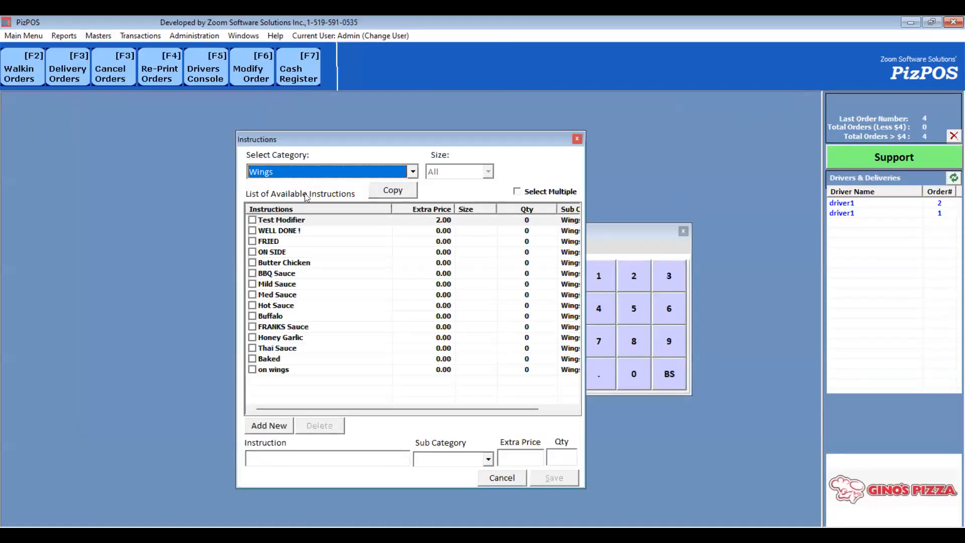
{"action": "left_click", "coordinate": [301, 222]}
{"action": "left_click", "coordinate": [319, 425]}
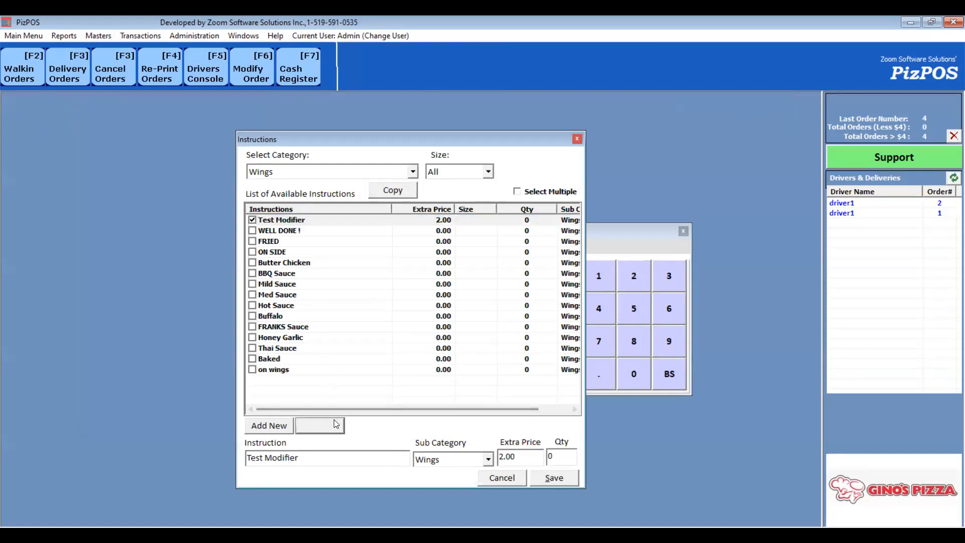
{"action": "left_click", "coordinate": [520, 322]}
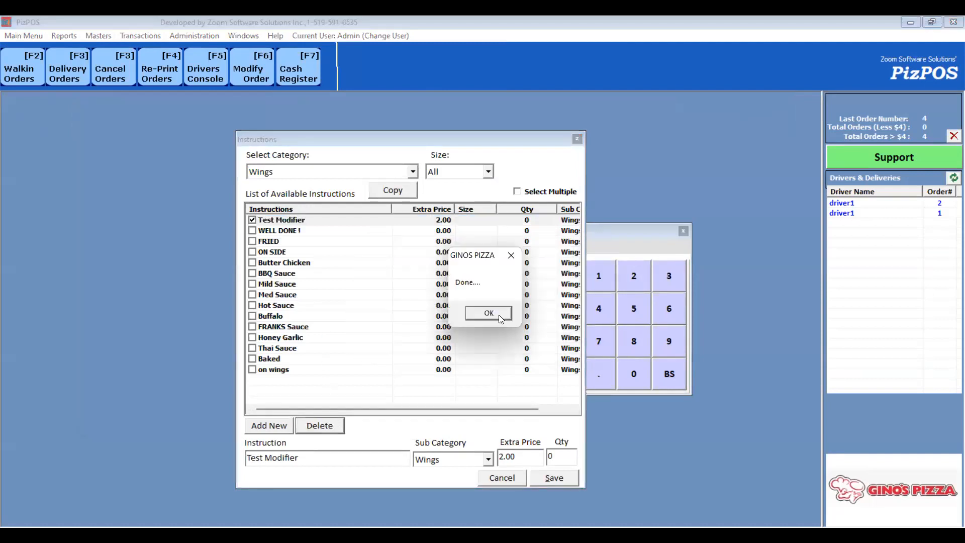
{"action": "left_click", "coordinate": [488, 312]}
- Switch the instruction category to Pizza, browse its instructions, then cancel the dialog
{"action": "left_click", "coordinate": [336, 171]}
{"action": "key", "text": "p"}
{"action": "key", "text": "p"}
{"action": "key", "text": "p"}
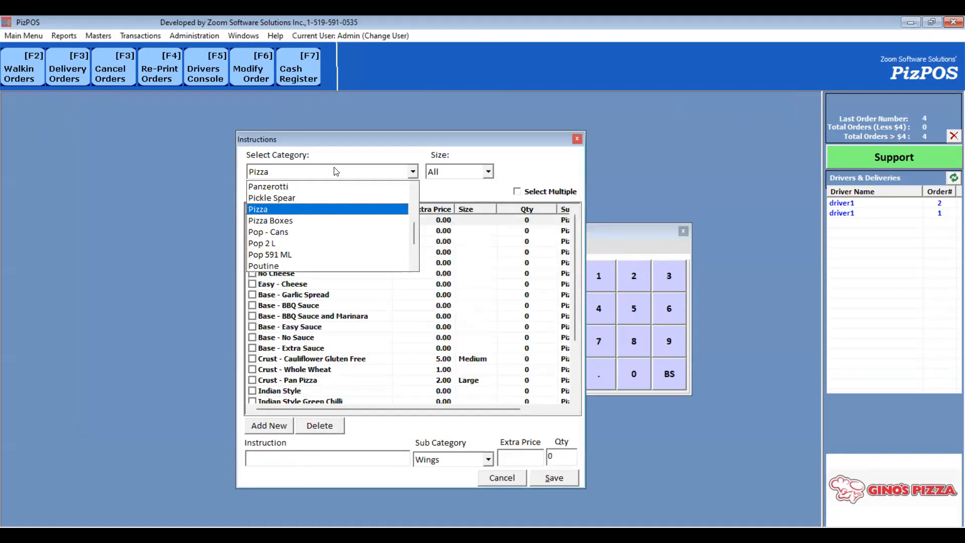
{"action": "key", "text": "Return"}
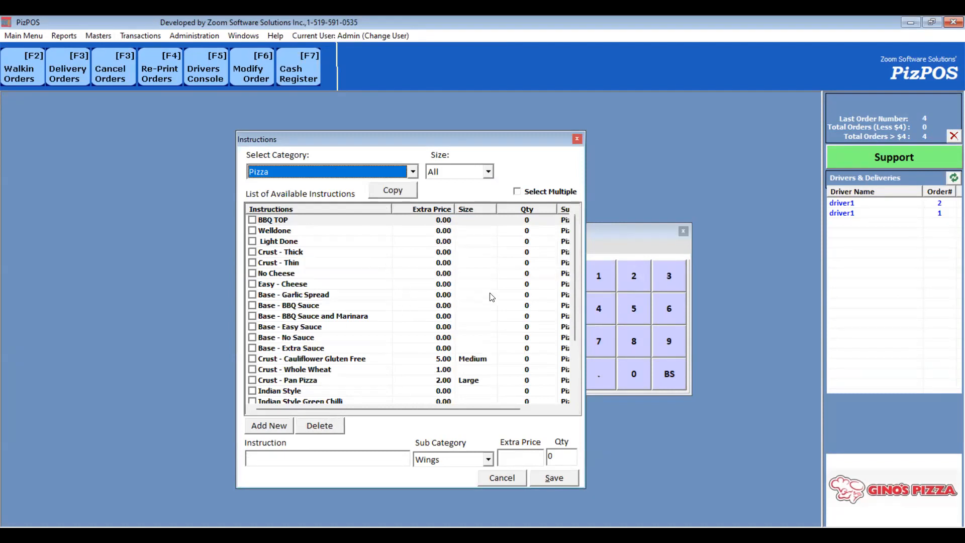
{"action": "left_click", "coordinate": [427, 348]}
{"action": "scroll", "coordinate": [427, 349], "scroll_direction": "down", "scroll_amount": 2}
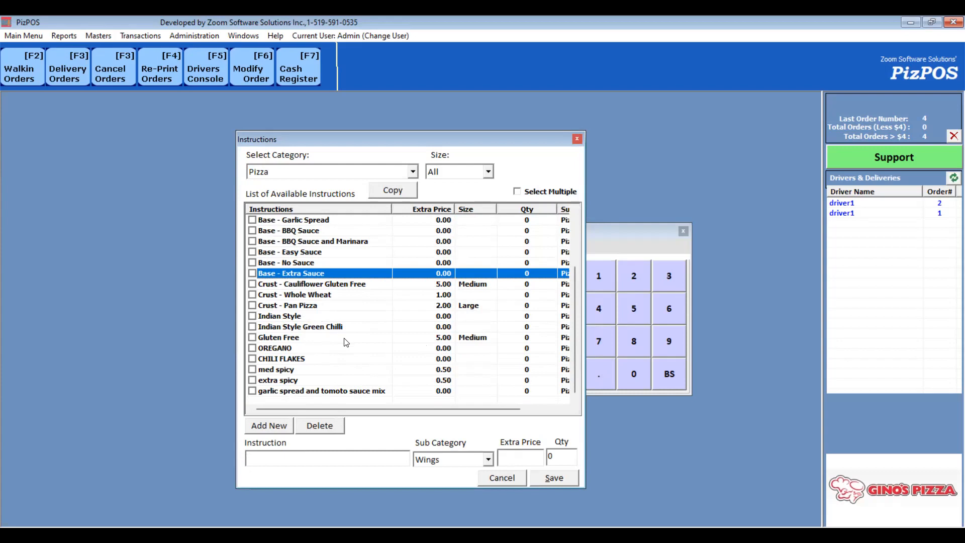
{"action": "left_click", "coordinate": [507, 478]}
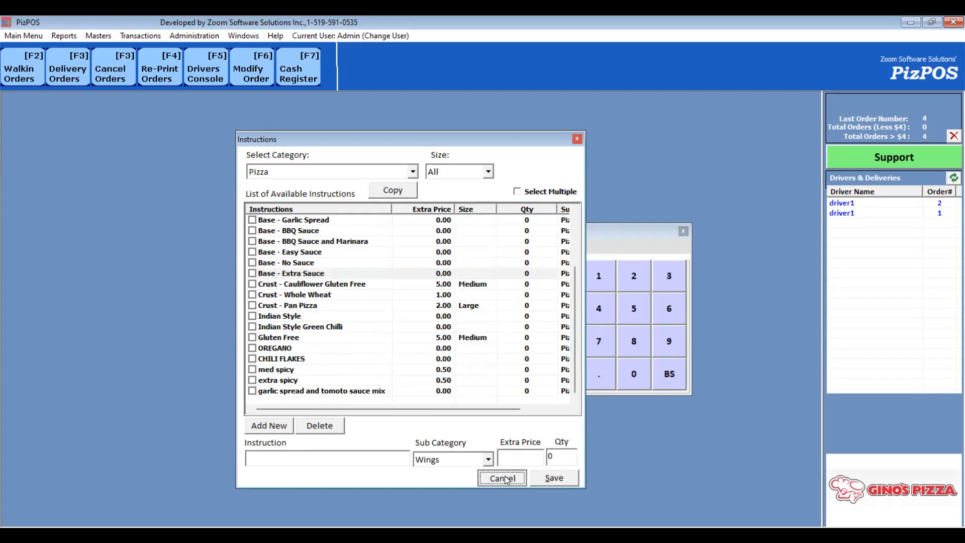
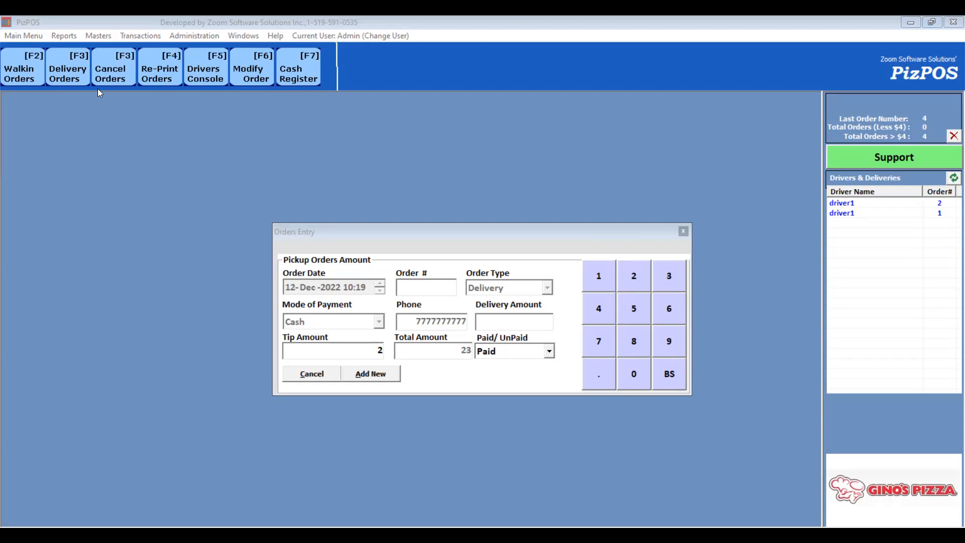
- Start a new walk-in order with its combos menu open
{"action": "left_click", "coordinate": [102, 36]}
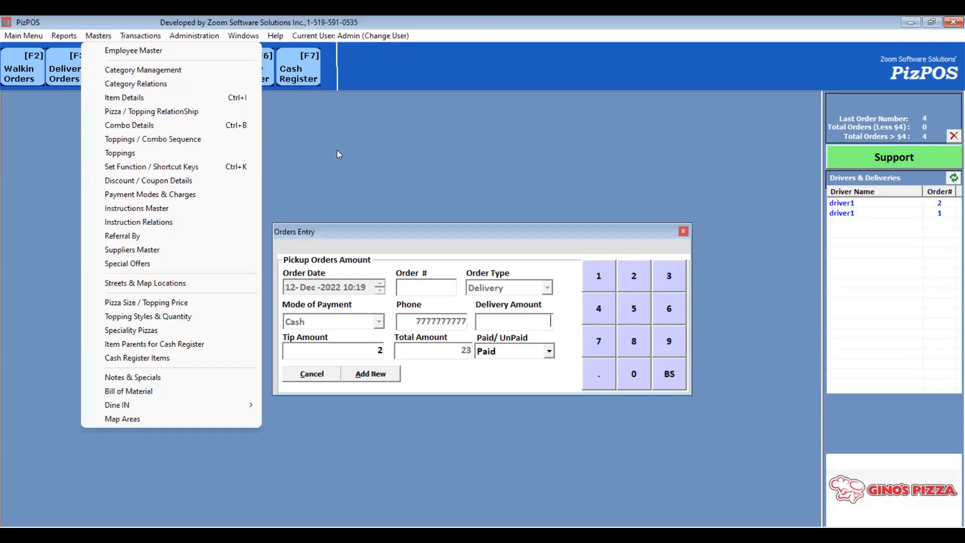
{"action": "left_click", "coordinate": [12, 70]}
{"action": "left_click", "coordinate": [557, 182]}
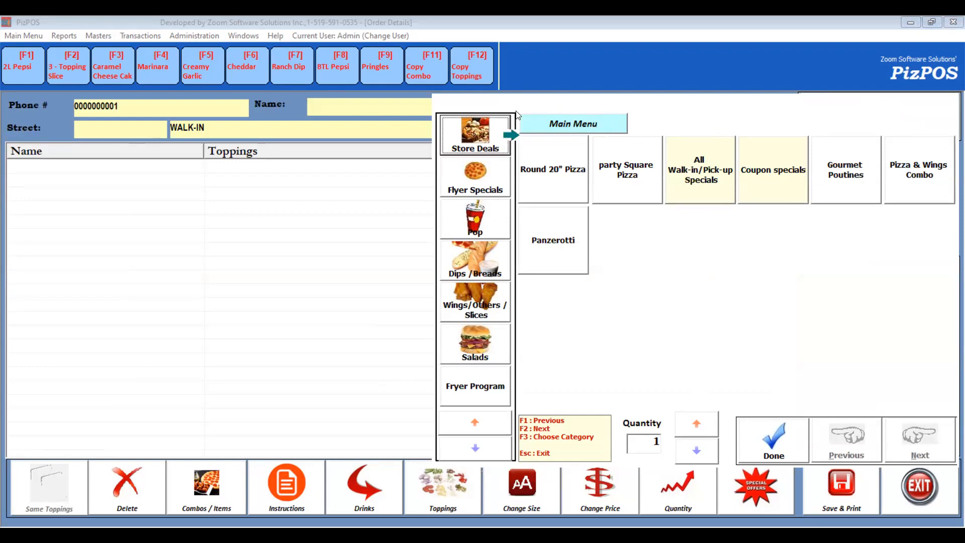
- In Category Relations, move Flyer Specials below Dips/Breads and assign Dips/Breads to a new menu named Wing Machine
{"action": "left_click", "coordinate": [98, 37]}
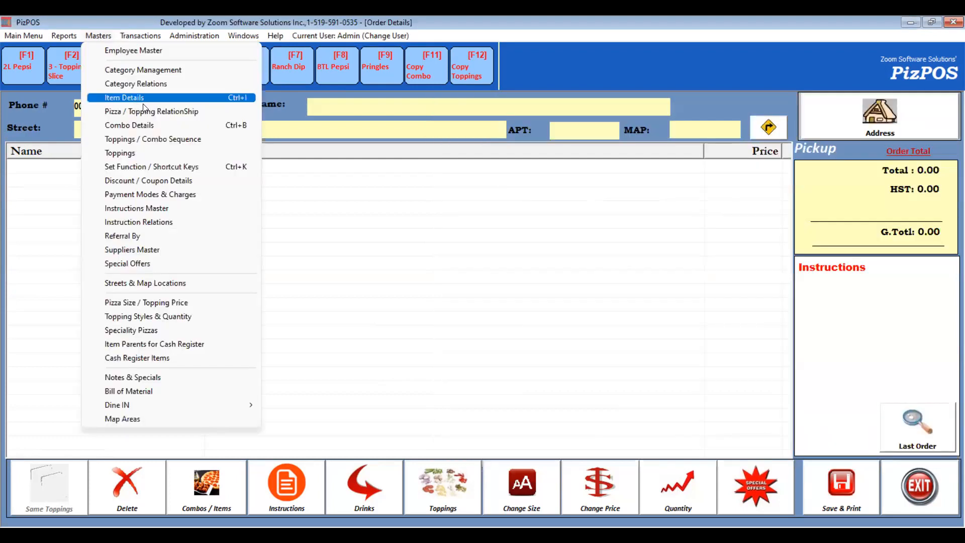
{"action": "left_click", "coordinate": [164, 84]}
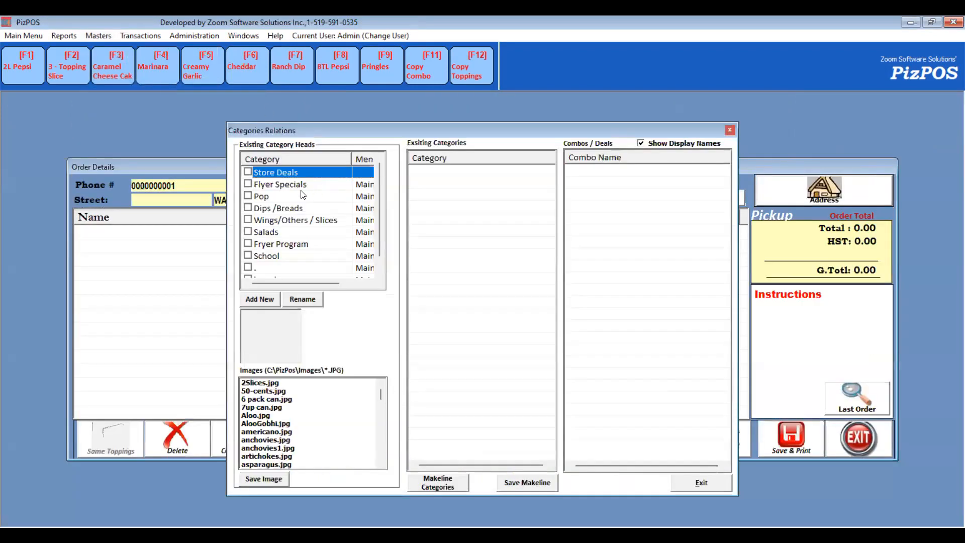
{"action": "mouse_move", "coordinate": [299, 190]}
{"action": "left_mouse_down"}
{"action": "mouse_move", "coordinate": [300, 209]}
{"action": "mouse_move", "coordinate": [295, 199]}
{"action": "left_mouse_up"}
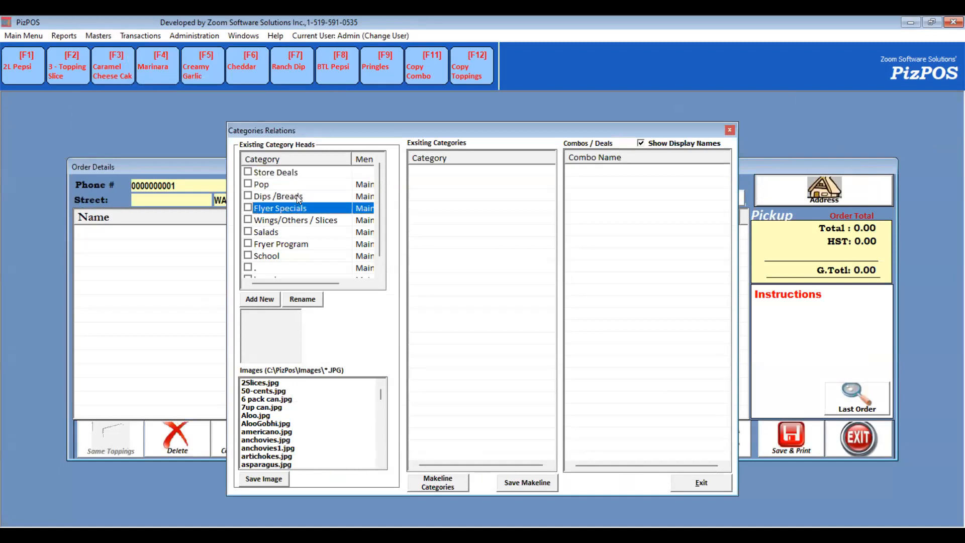
{"action": "double_click", "coordinate": [296, 196]}
{"action": "type", "text": "Wing Machine"}
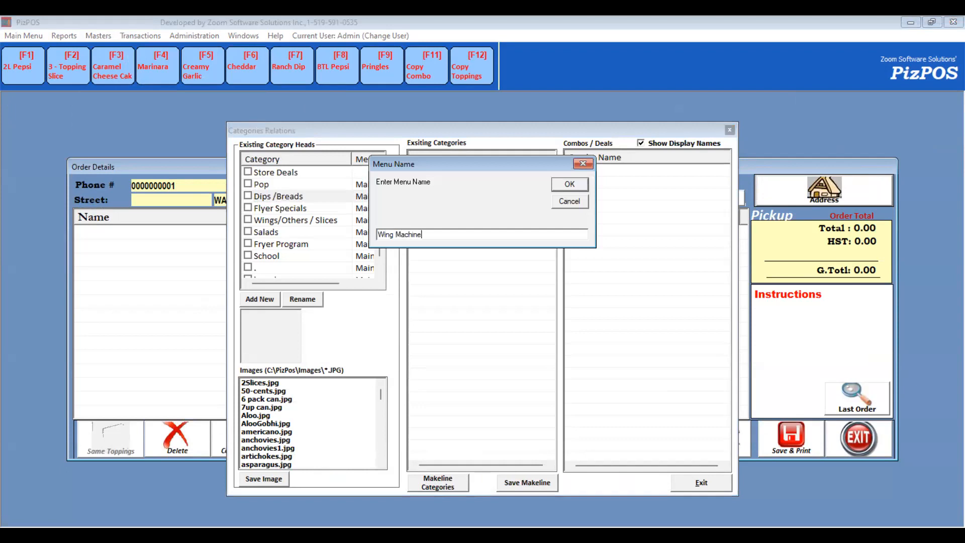
{"action": "key", "text": "Return"}
{"action": "key", "text": "Escape"}
- Browse the order's combos menu, opening the Wing Machine menu's Dips/Breads items and returning to Main Menu
{"action": "left_click", "coordinate": [204, 476]}
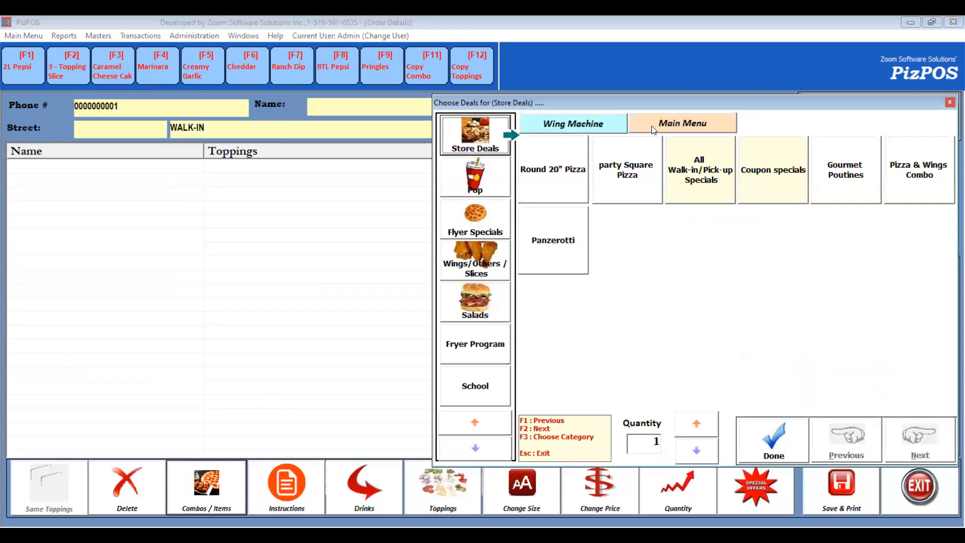
{"action": "left_click", "coordinate": [608, 125]}
{"action": "left_click", "coordinate": [485, 181]}
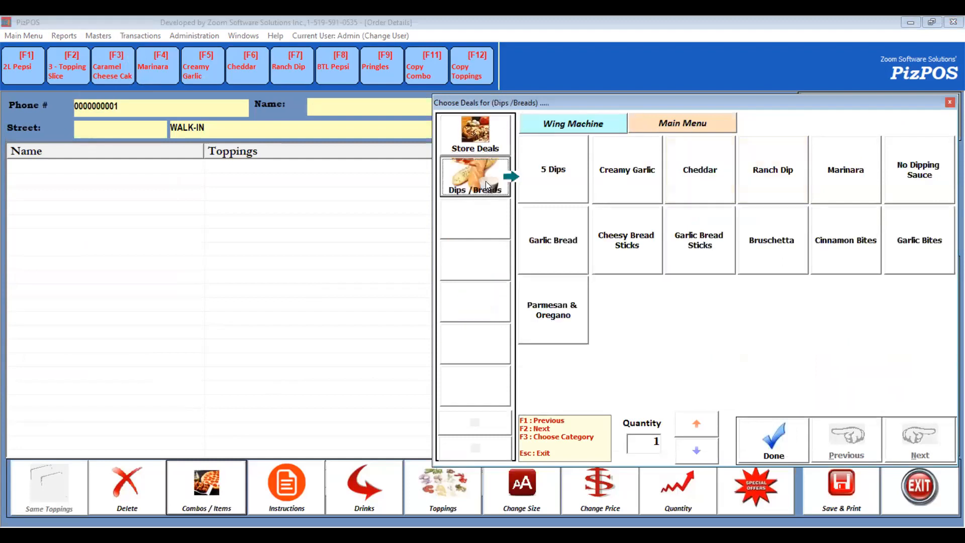
{"action": "left_click", "coordinate": [693, 126]}
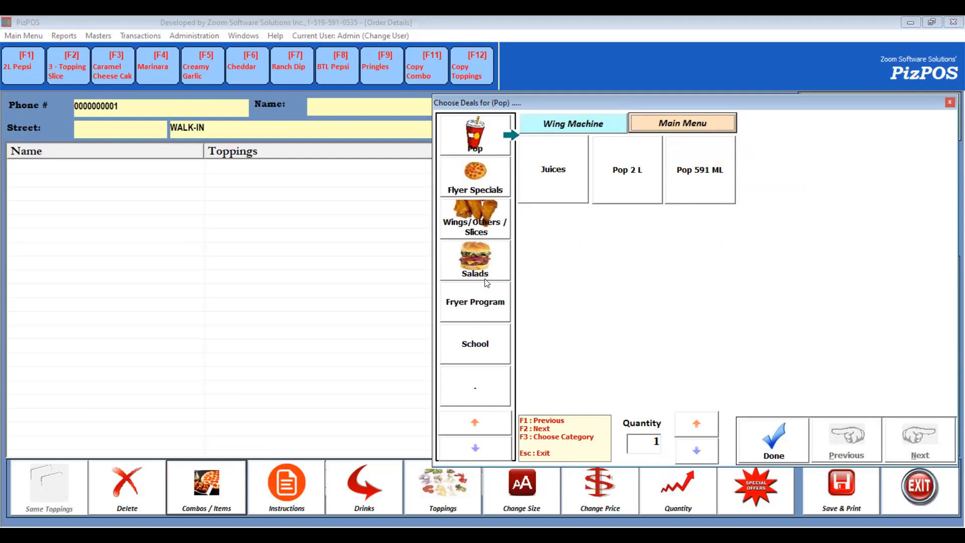
- Reassign the Dips/Breads category to Main Menu in Category Relations, check the order's combos menu, and close the order
{"action": "left_click", "coordinate": [109, 37]}
{"action": "left_click", "coordinate": [150, 83]}
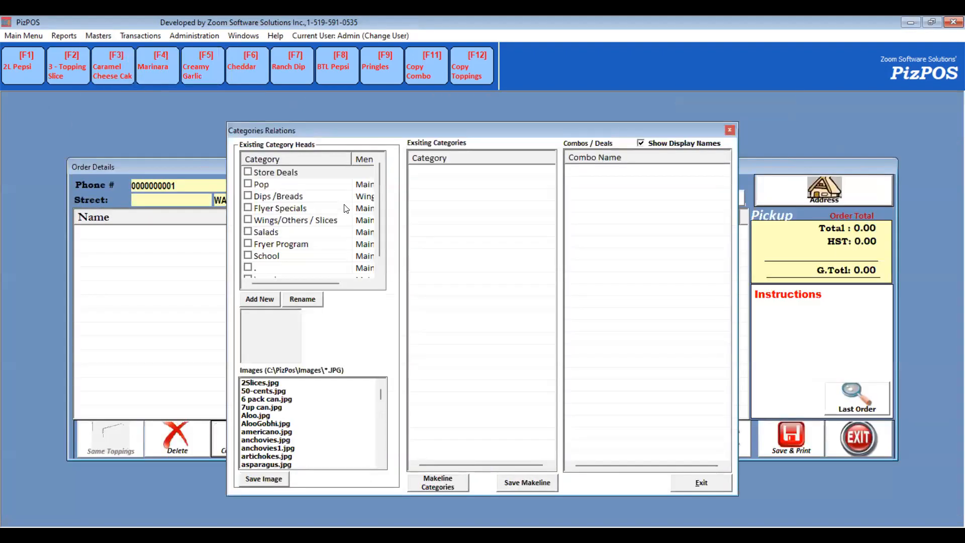
{"action": "double_click", "coordinate": [338, 197]}
{"action": "type", "text": "Main Menu"}
{"action": "key", "text": "Return"}
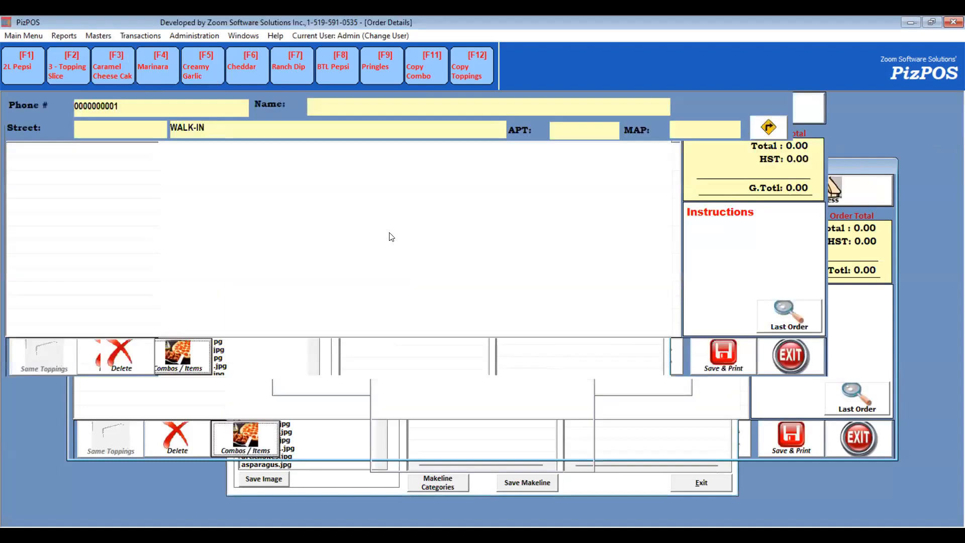
{"action": "left_click", "coordinate": [212, 487]}
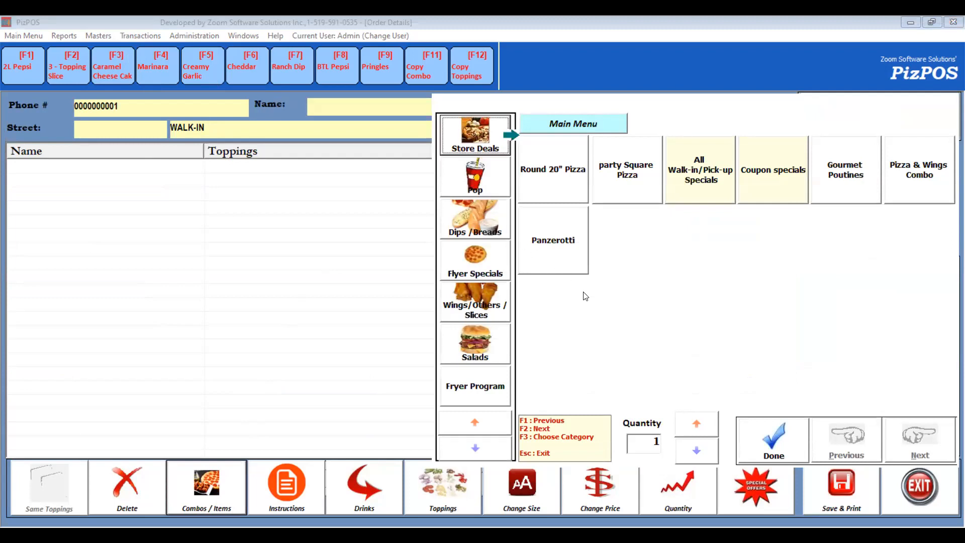
{"action": "left_click", "coordinate": [757, 443]}
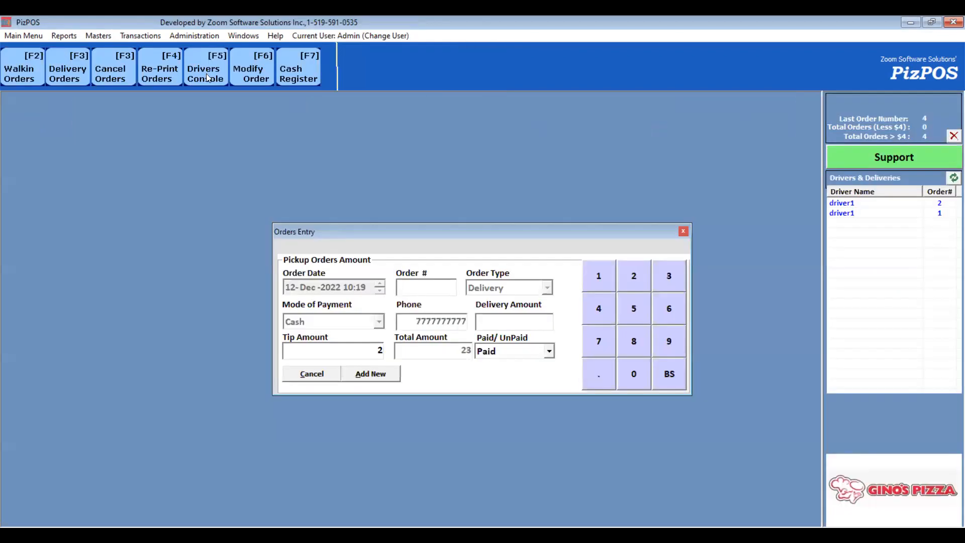
- Open User Rights and review the rights assigned to driver1
{"action": "left_click", "coordinate": [183, 36]}
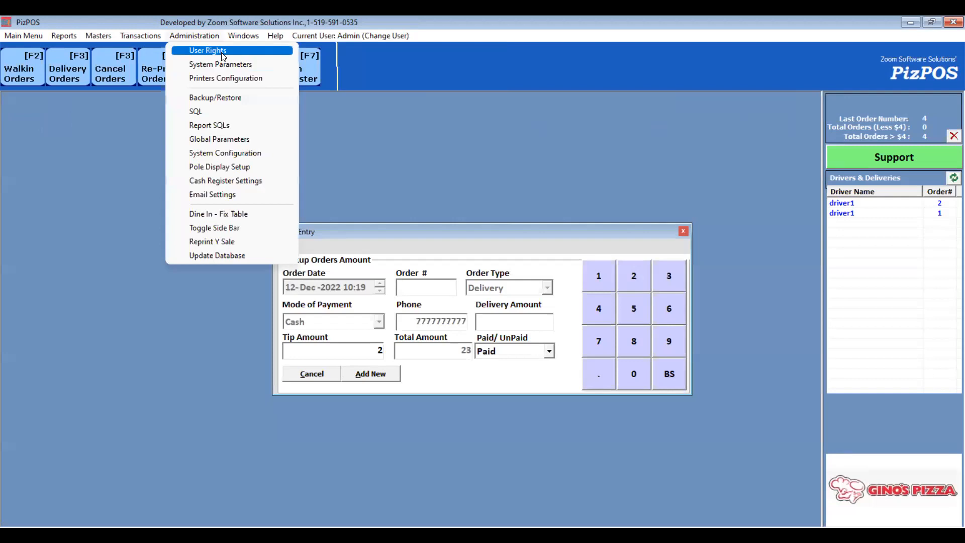
{"action": "left_click", "coordinate": [223, 52]}
{"action": "left_click", "coordinate": [402, 170]}
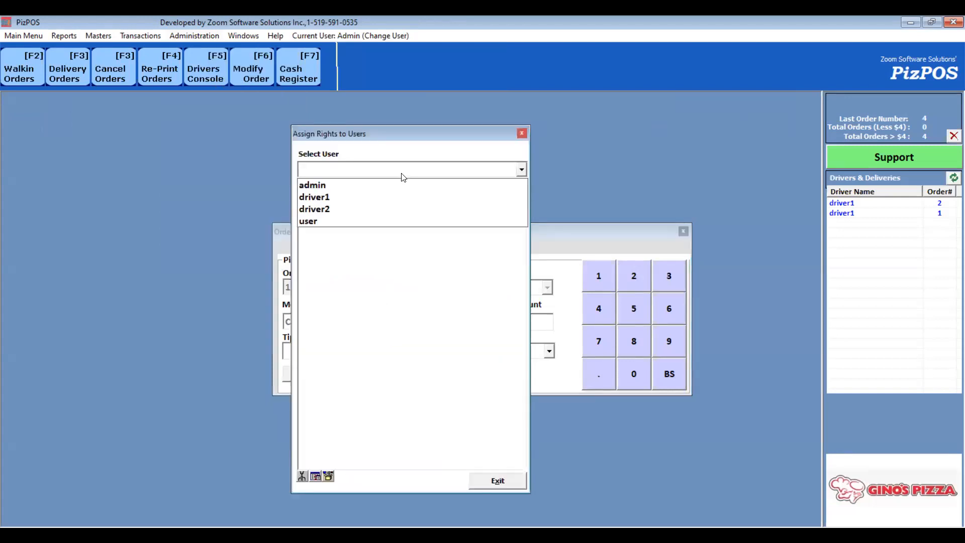
{"action": "left_click", "coordinate": [352, 197]}
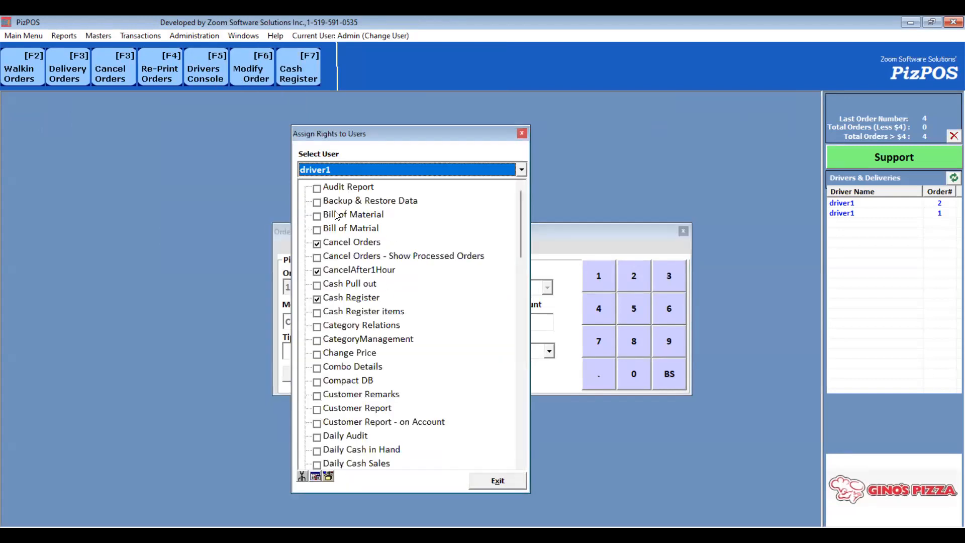
{"action": "key", "text": "Escape"}
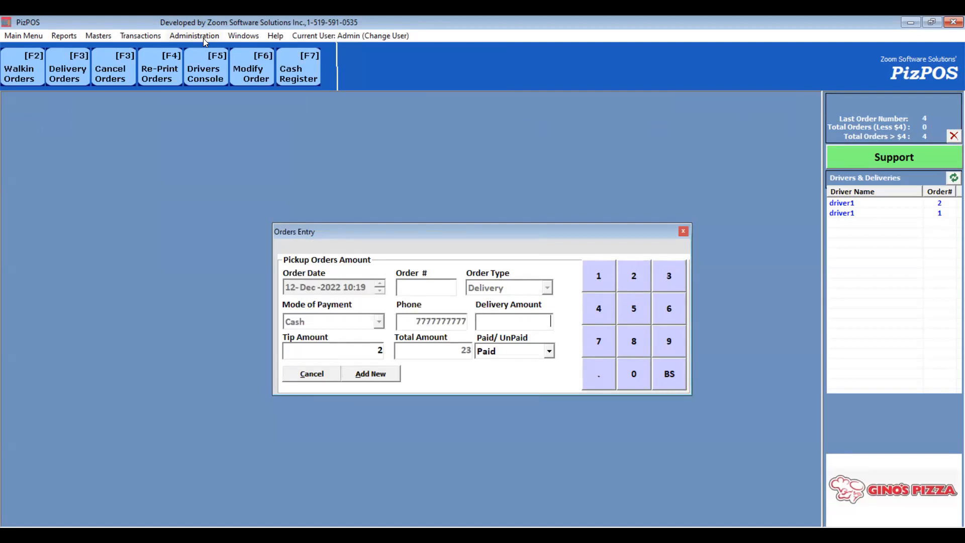
- In Printers Configuration, set the Pickup printer entry to print 2 copies and save it
{"action": "left_click", "coordinate": [683, 231]}
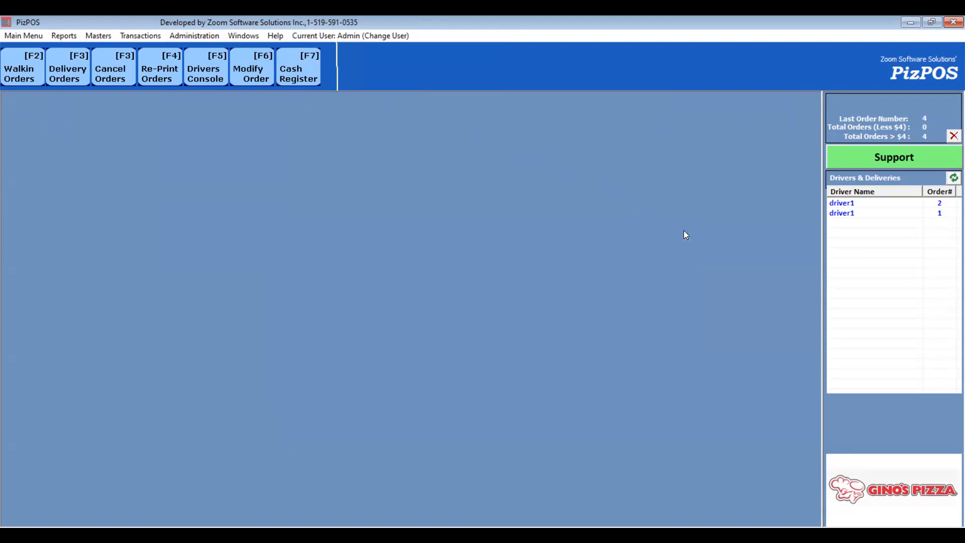
{"action": "left_click", "coordinate": [195, 36]}
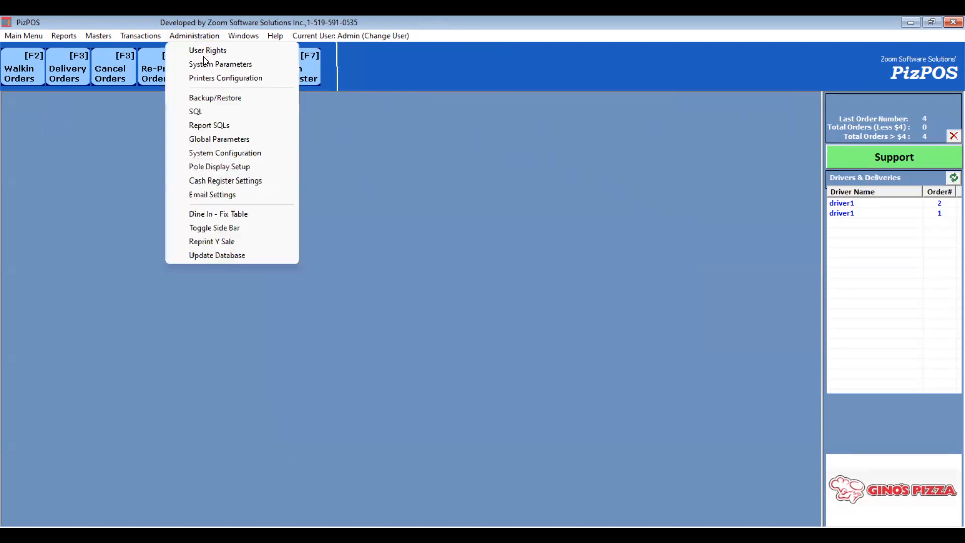
{"action": "left_click", "coordinate": [226, 81]}
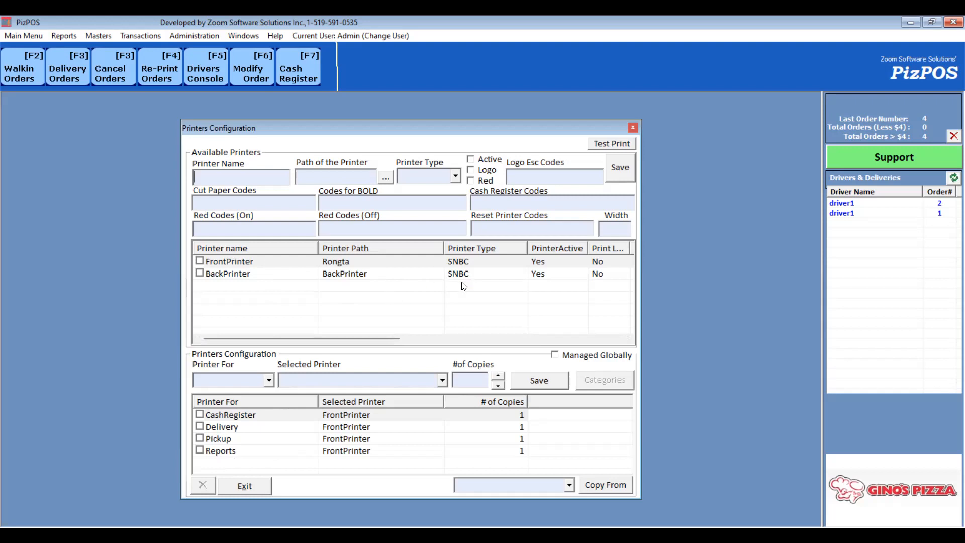
{"action": "left_click", "coordinate": [199, 438]}
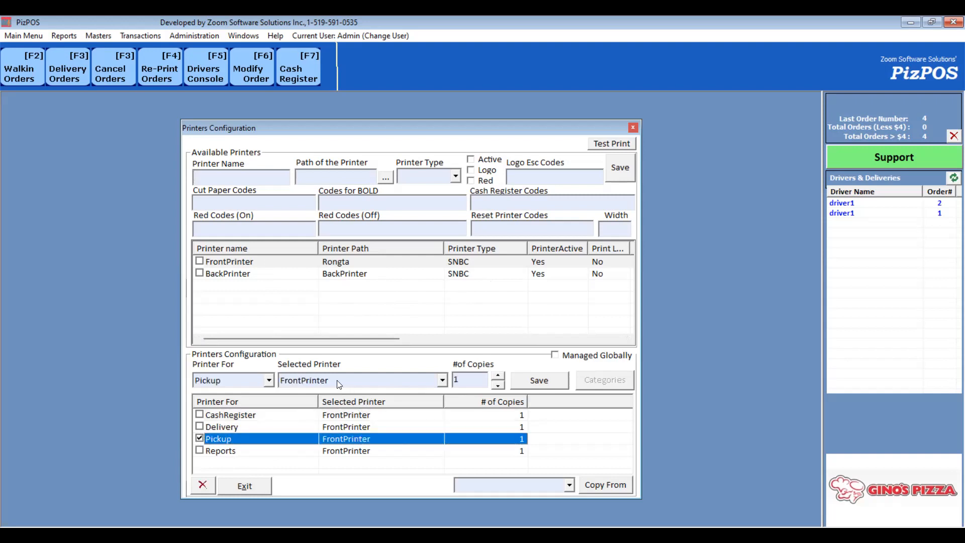
{"action": "left_click", "coordinate": [472, 381]}
{"action": "type", "text": "2"}
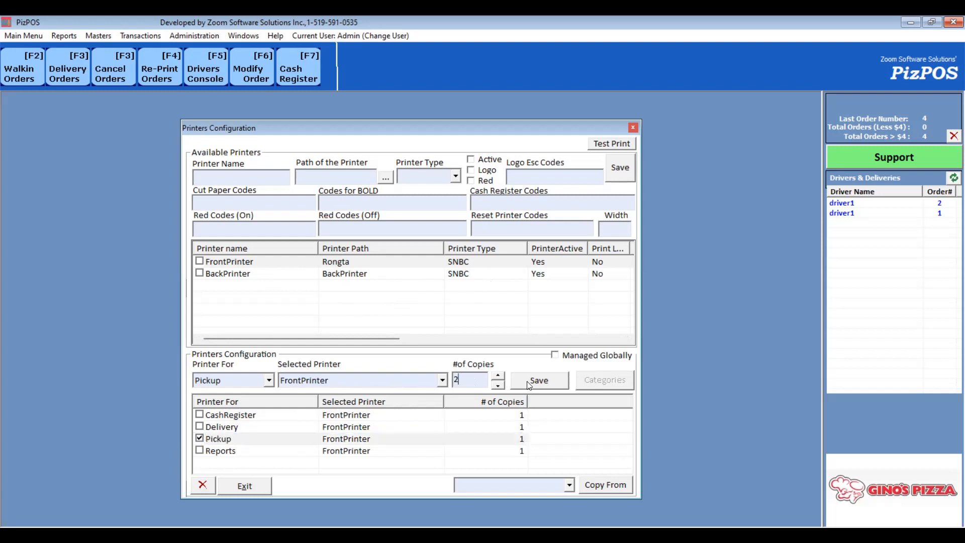
{"action": "left_click", "coordinate": [528, 382]}
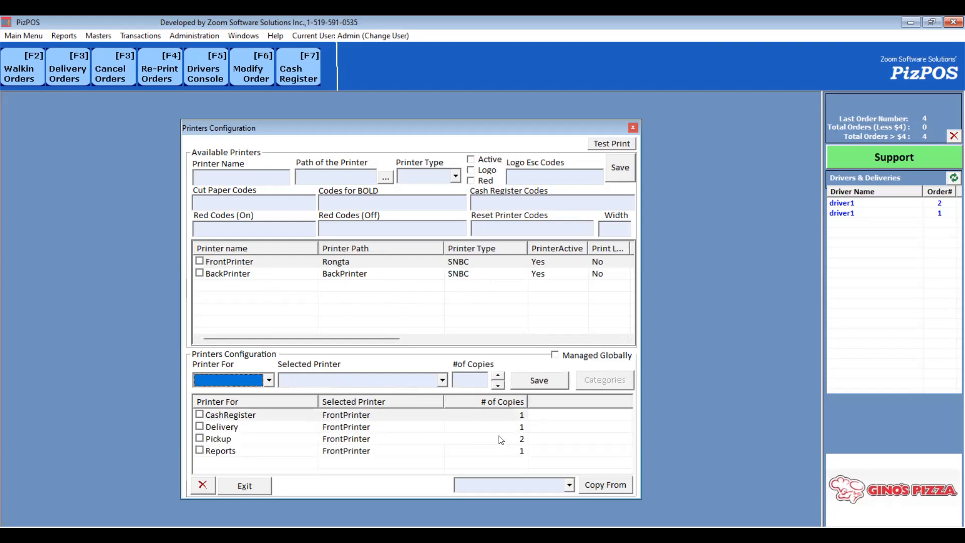
- Select the Delivery printer entry and save it with 1 copy
{"action": "left_click", "coordinate": [230, 428]}
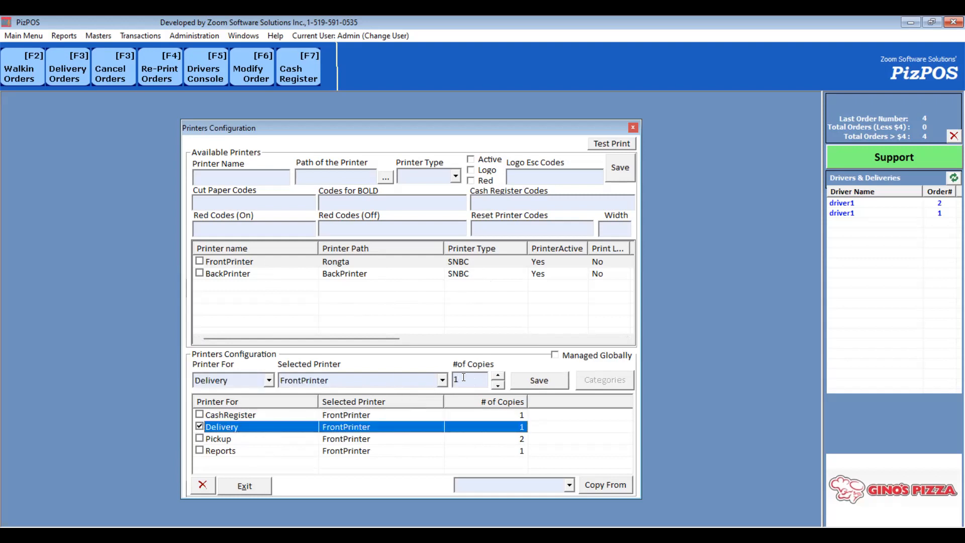
{"action": "left_click", "coordinate": [463, 378]}
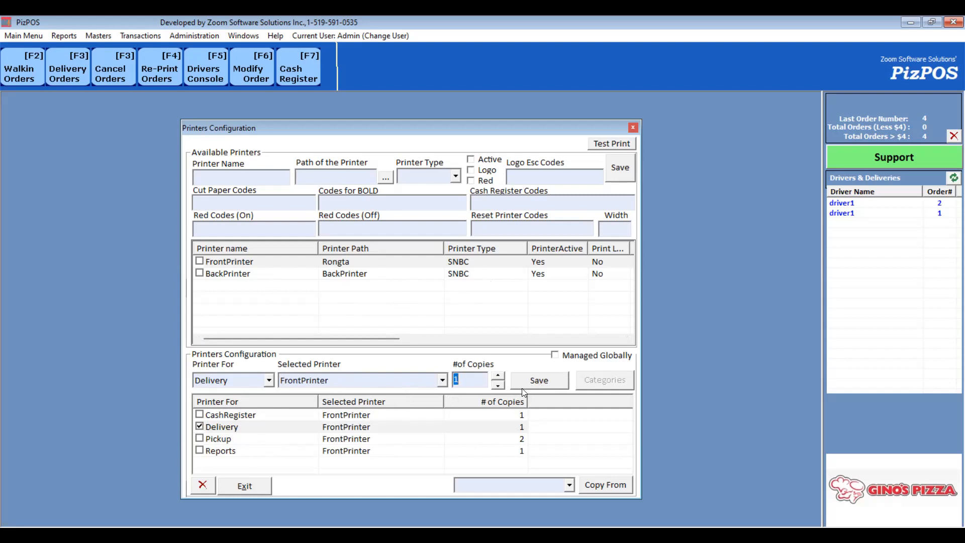
{"action": "left_click", "coordinate": [543, 385]}
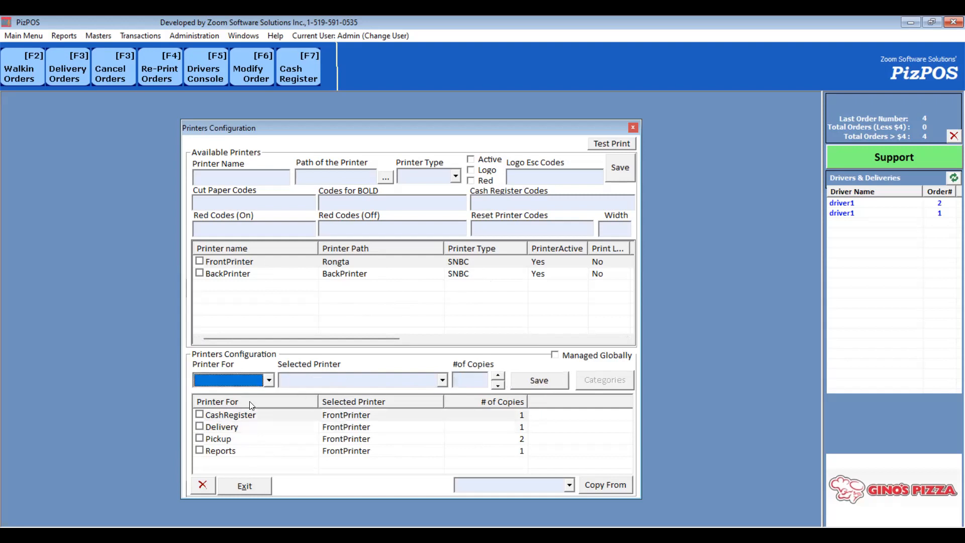
{"action": "left_click", "coordinate": [325, 384]}
{"action": "left_click", "coordinate": [335, 302]}
- Set the BackPrinter's path to Rongta and save the printer
{"action": "left_click", "coordinate": [316, 275]}
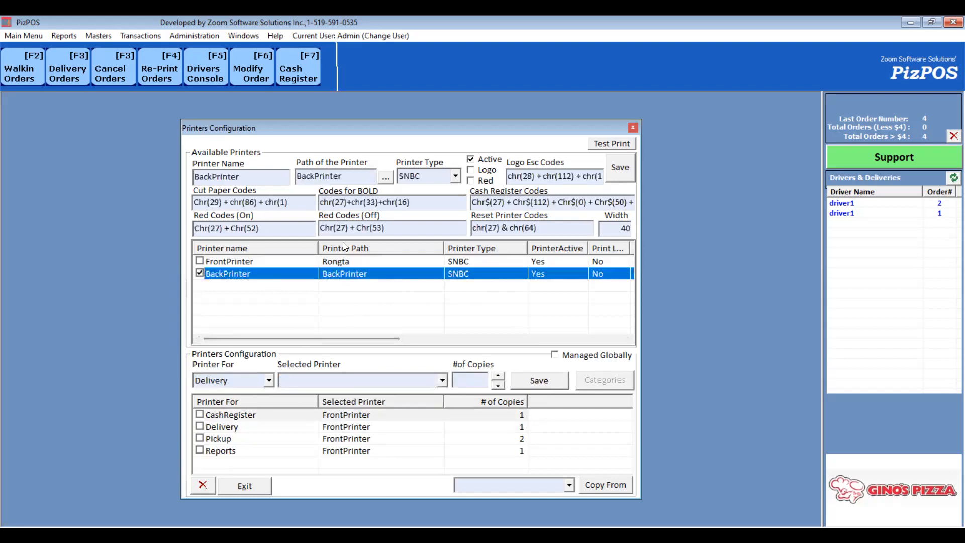
{"action": "left_click", "coordinate": [385, 176]}
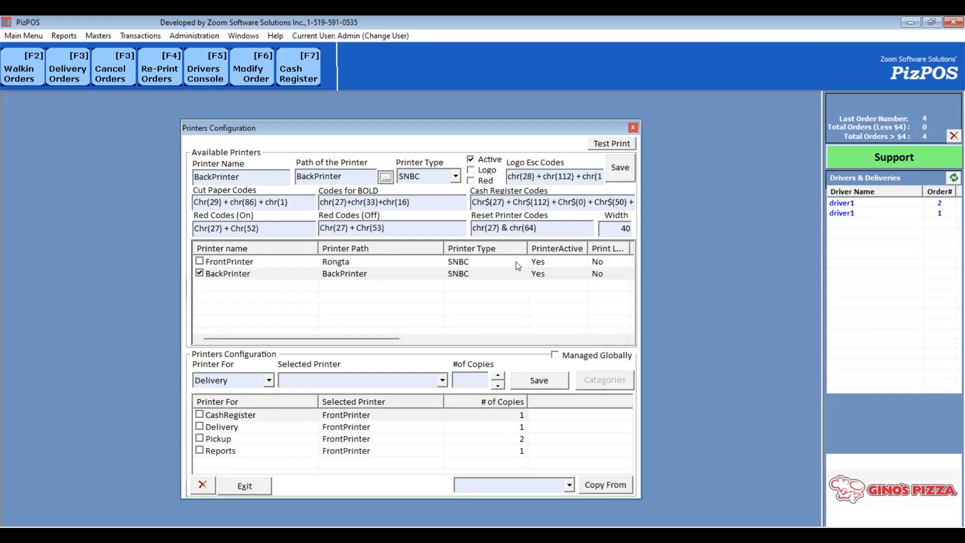
{"action": "left_click", "coordinate": [619, 167]}
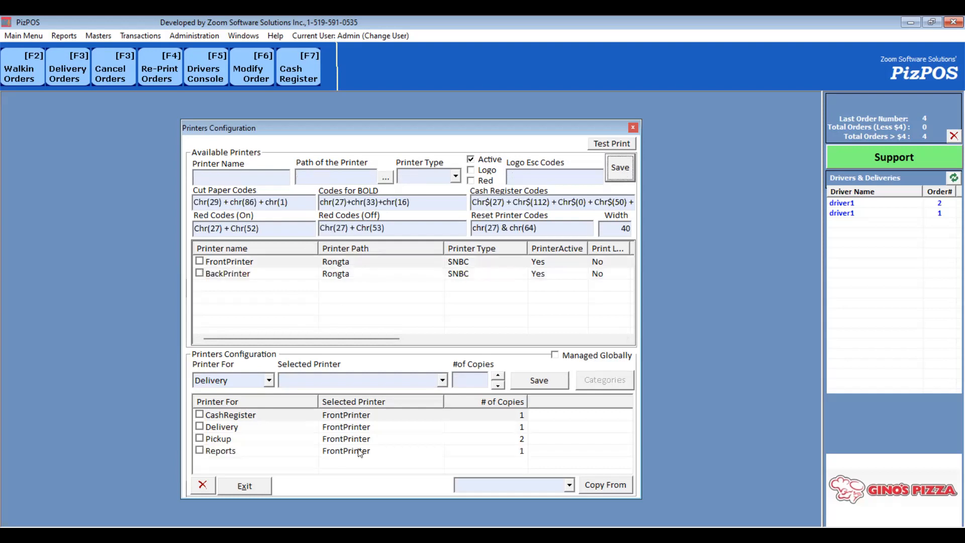
- Add a Delivery printer entry using BackPrinter with 1 copy
{"action": "left_click", "coordinate": [319, 380]}
{"action": "left_click", "coordinate": [314, 405]}
{"action": "left_click", "coordinate": [460, 379]}
{"action": "type", "text": "1"}
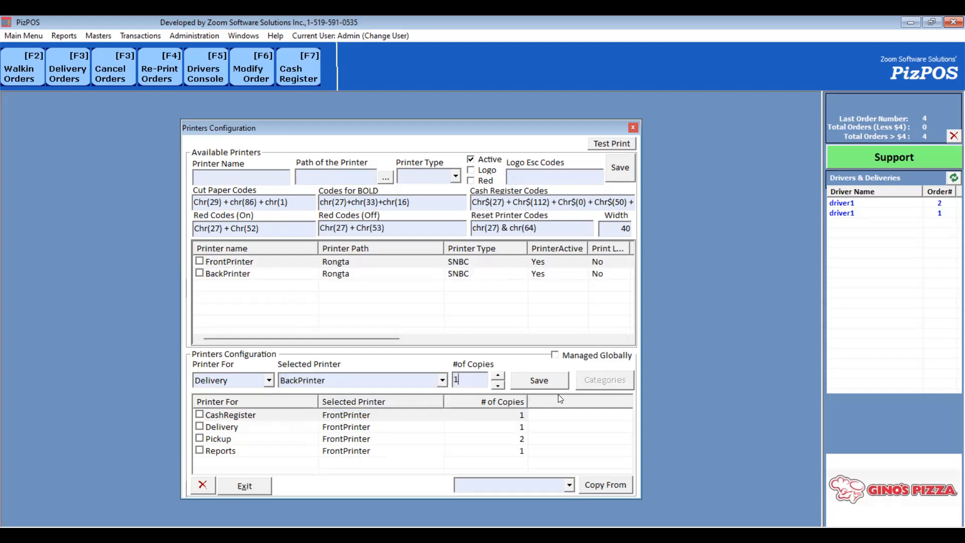
{"action": "left_click", "coordinate": [555, 385]}
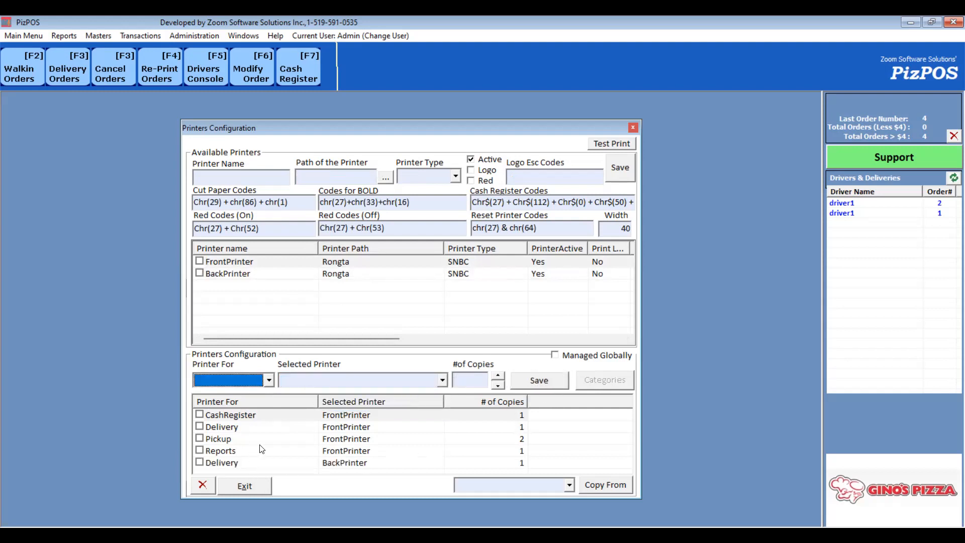
- Compare the two Delivery printer entries, then close Printers Configuration
{"action": "left_click", "coordinate": [358, 428]}
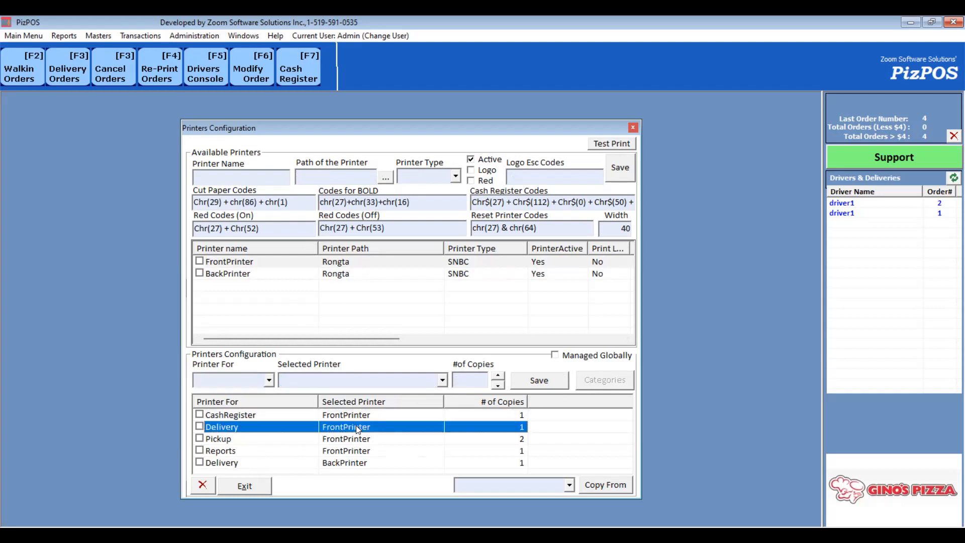
{"action": "left_click", "coordinate": [355, 462]}
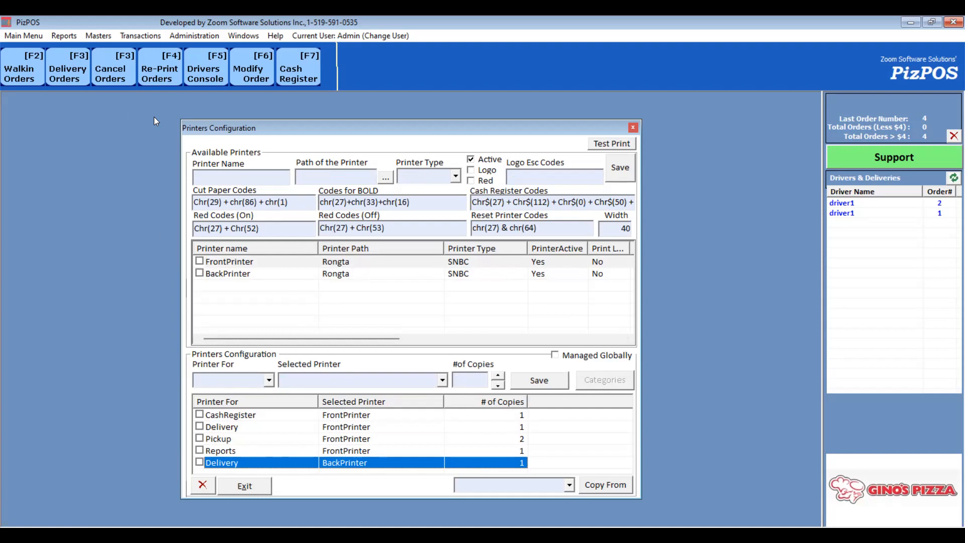
{"action": "key", "text": "Escape"}
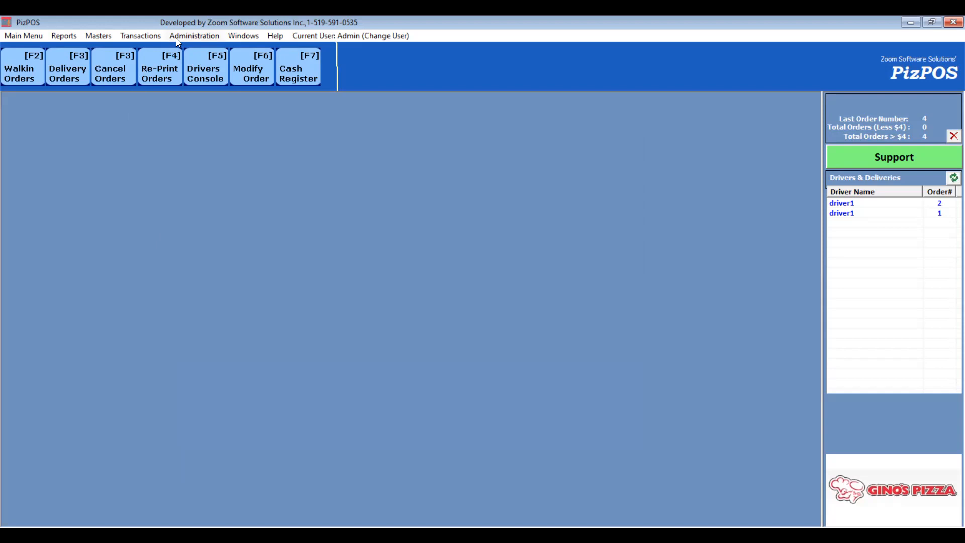
- Open the Time Console and log in as admin with the admin password
{"action": "left_click", "coordinate": [99, 36]}
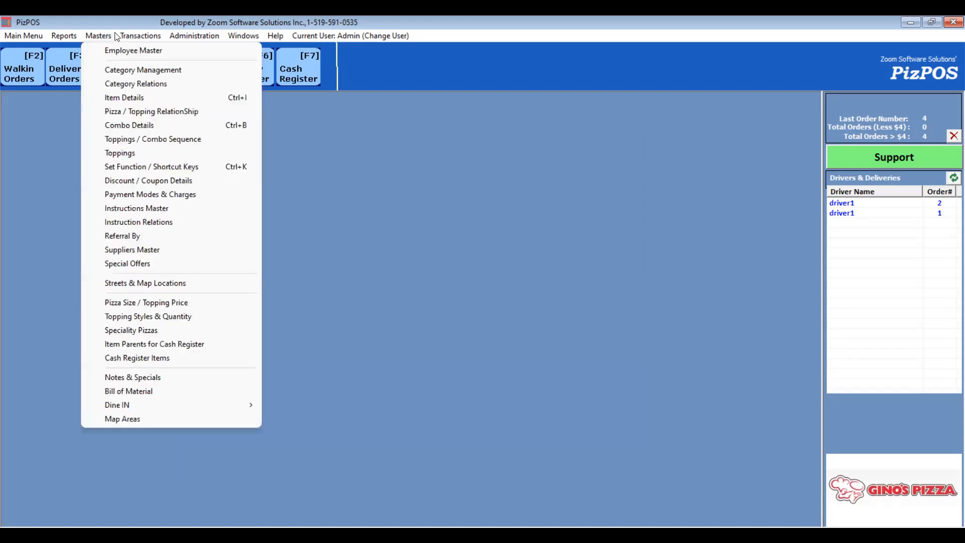
{"action": "mouse_move", "coordinate": [132, 36]}
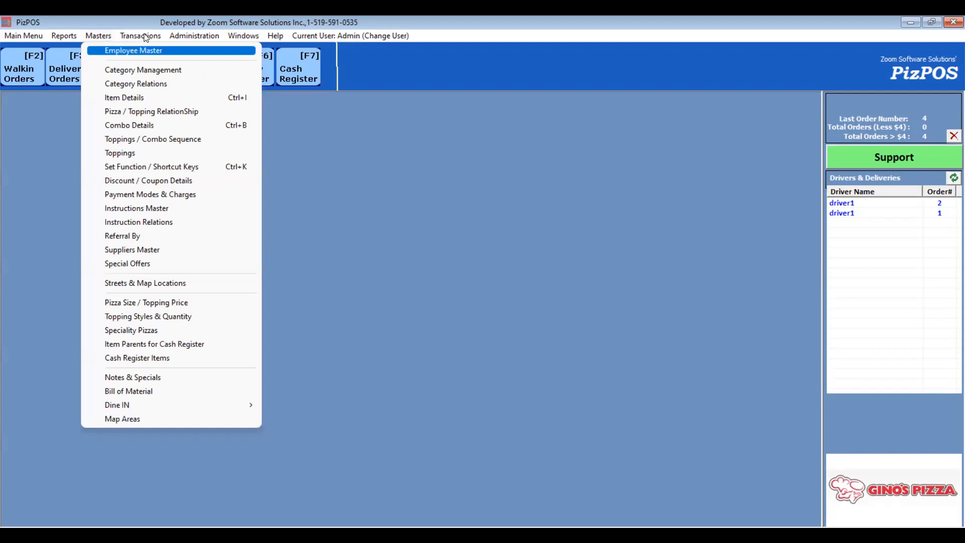
{"action": "left_click", "coordinate": [162, 51]}
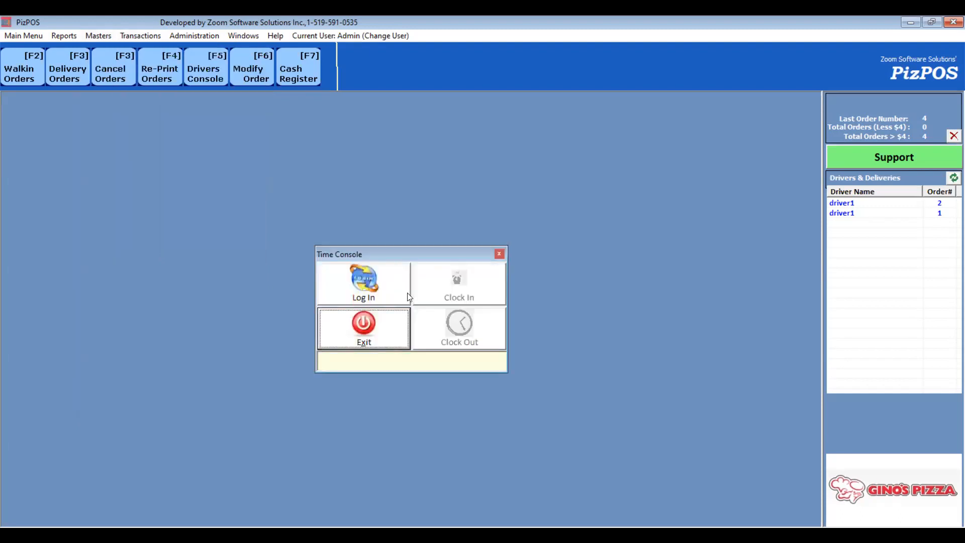
{"action": "left_click", "coordinate": [371, 296]}
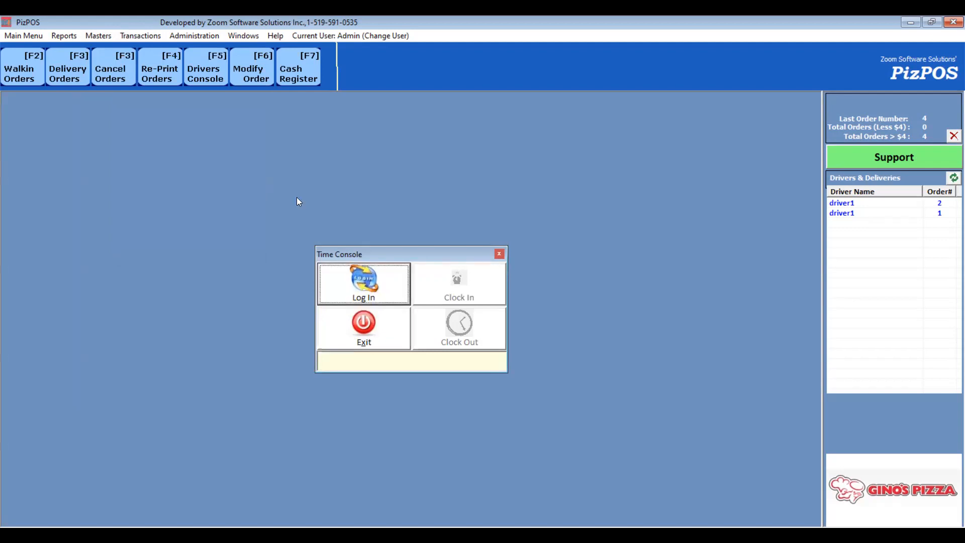
{"action": "left_click", "coordinate": [214, 169]}
{"action": "type", "text": "*****"}
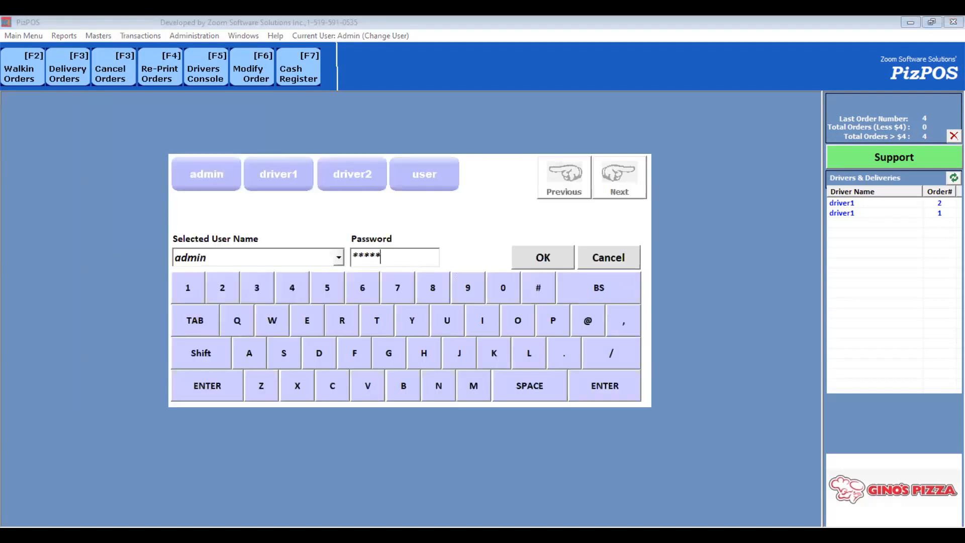
{"action": "key", "text": "Return"}
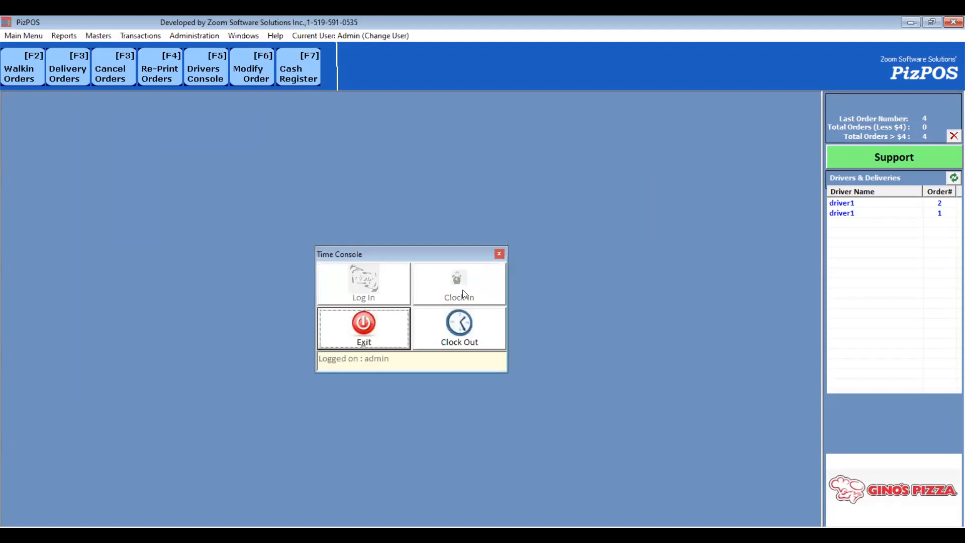
- Open the Employee Report and display it for all employees
{"action": "left_click", "coordinate": [71, 39]}
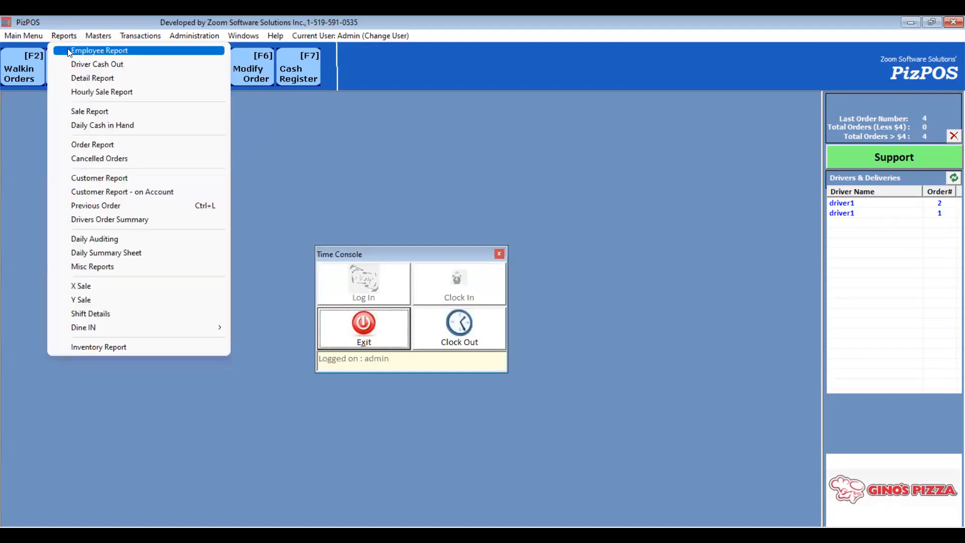
{"action": "left_click", "coordinate": [71, 50]}
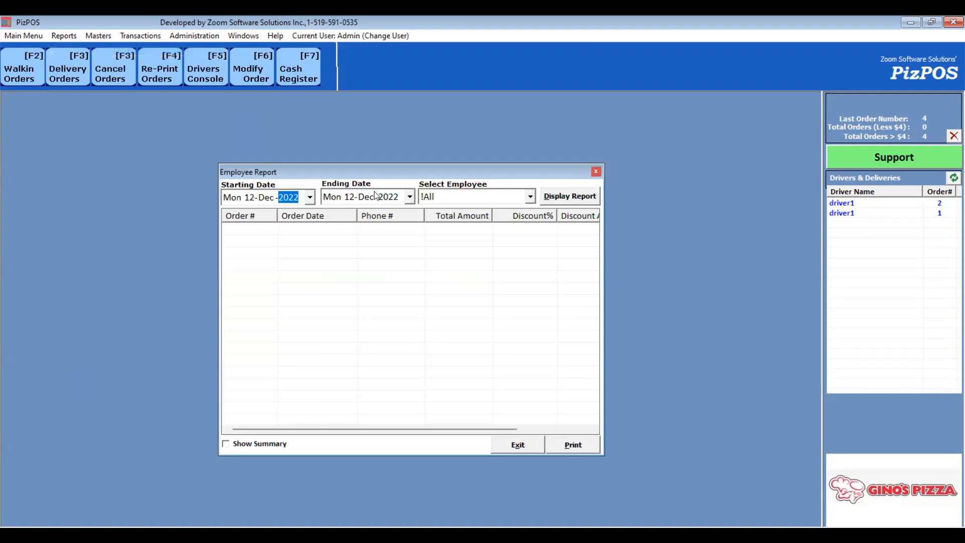
{"action": "left_click", "coordinate": [570, 199]}
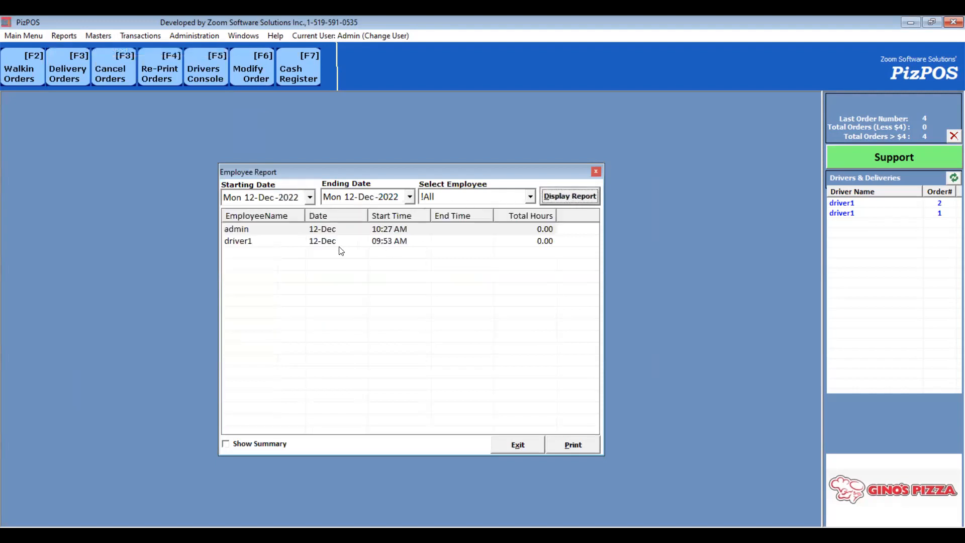
{"action": "left_click", "coordinate": [275, 244]}
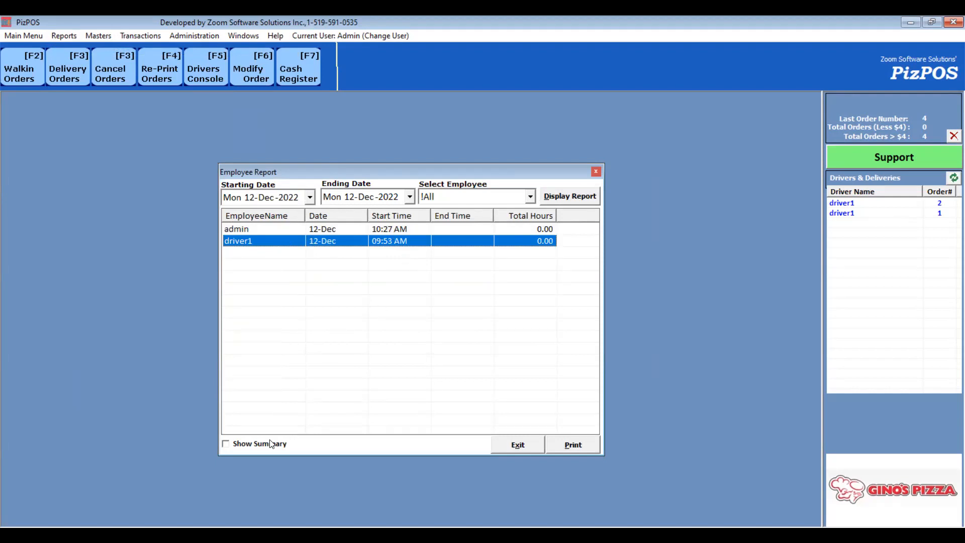
- Set the report's starting date to 05-Dec-2022 and turn on Show Summary
{"action": "left_click", "coordinate": [310, 197]}
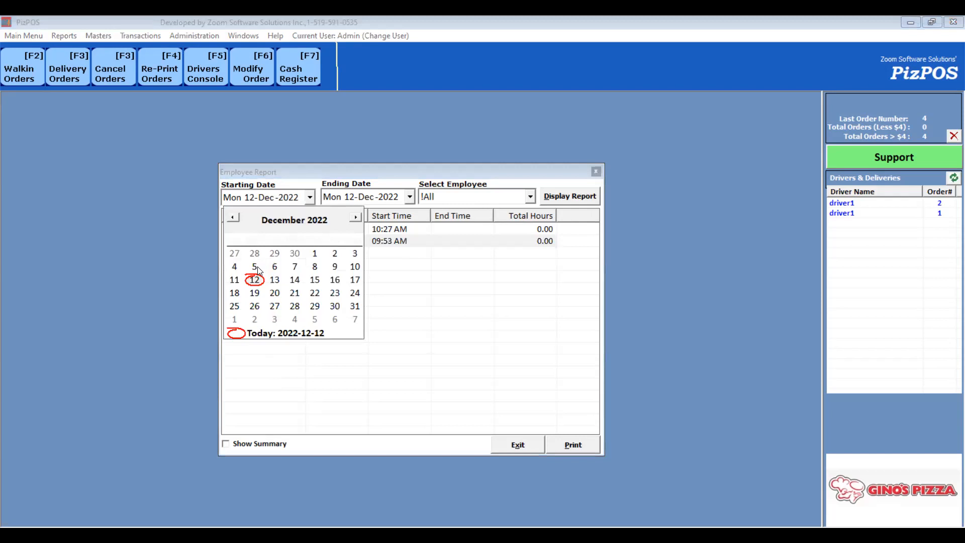
{"action": "left_click", "coordinate": [560, 201]}
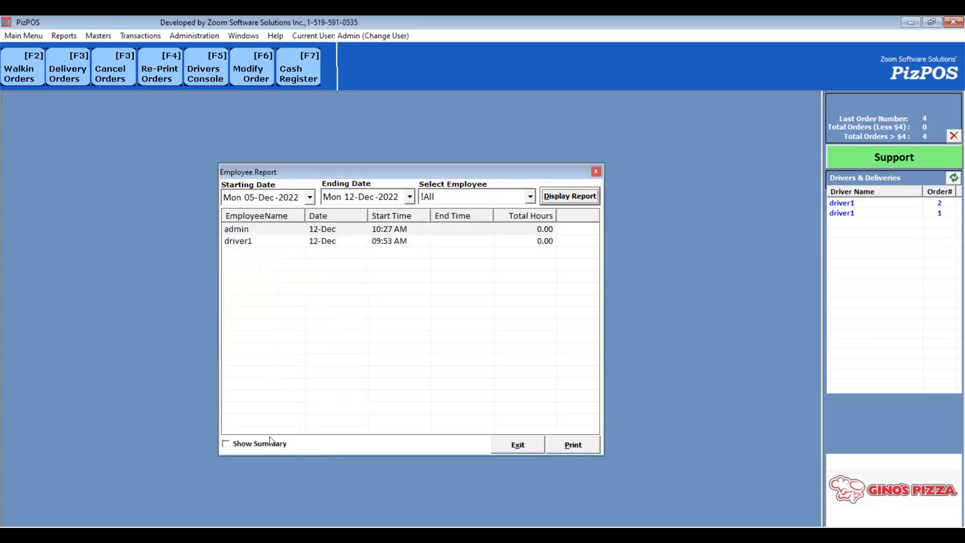
{"action": "left_click", "coordinate": [269, 445]}
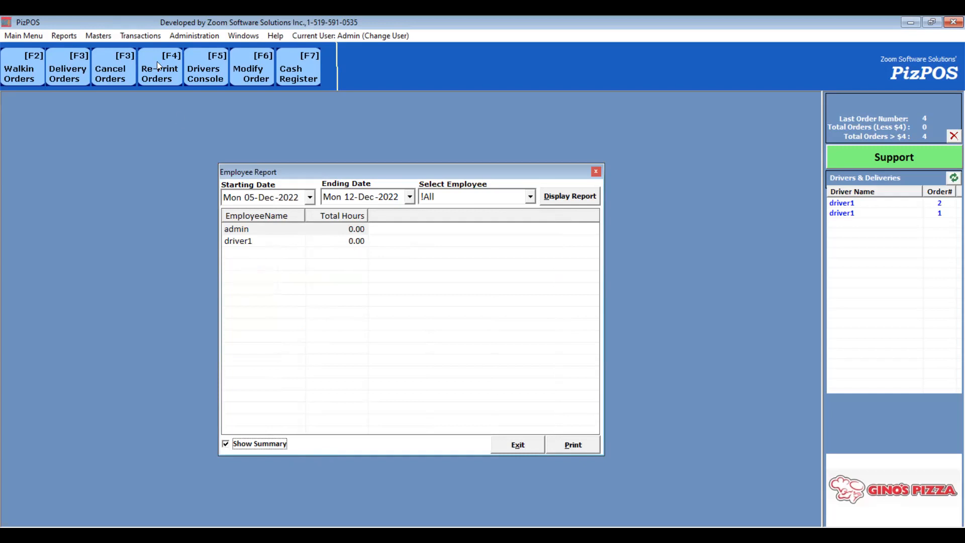
- Deactivate employee driver1 in the Employee Master, save, and check the inactive employees list
{"action": "left_click", "coordinate": [99, 36]}
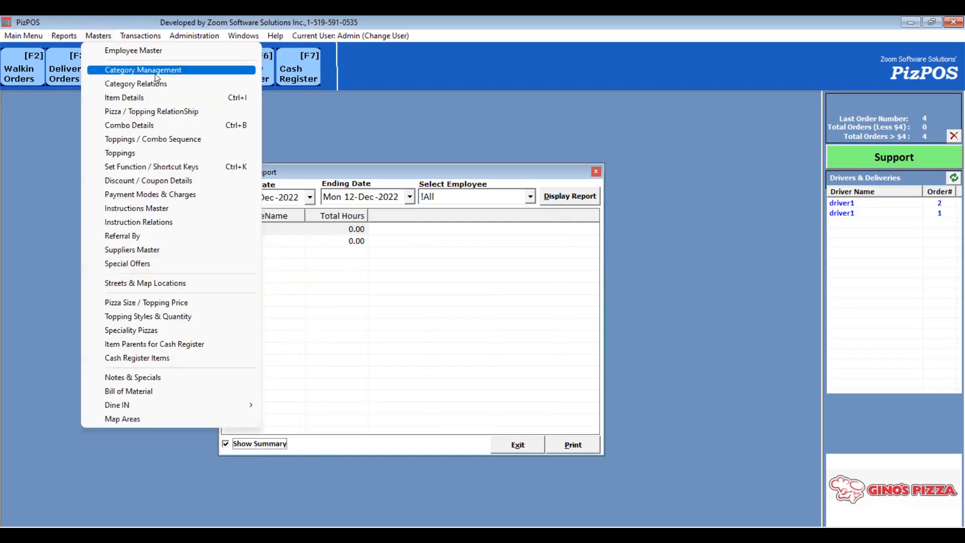
{"action": "left_click", "coordinate": [155, 47]}
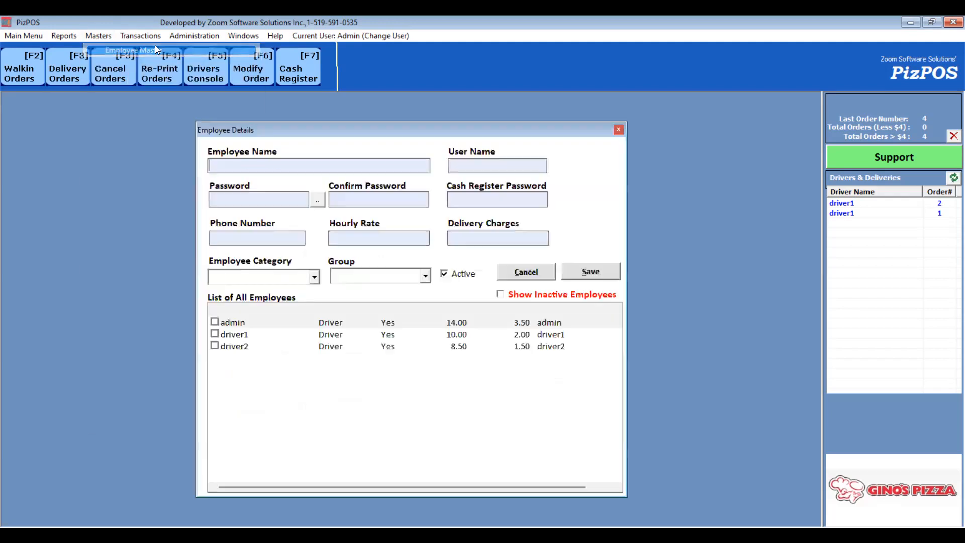
{"action": "left_click", "coordinate": [240, 334]}
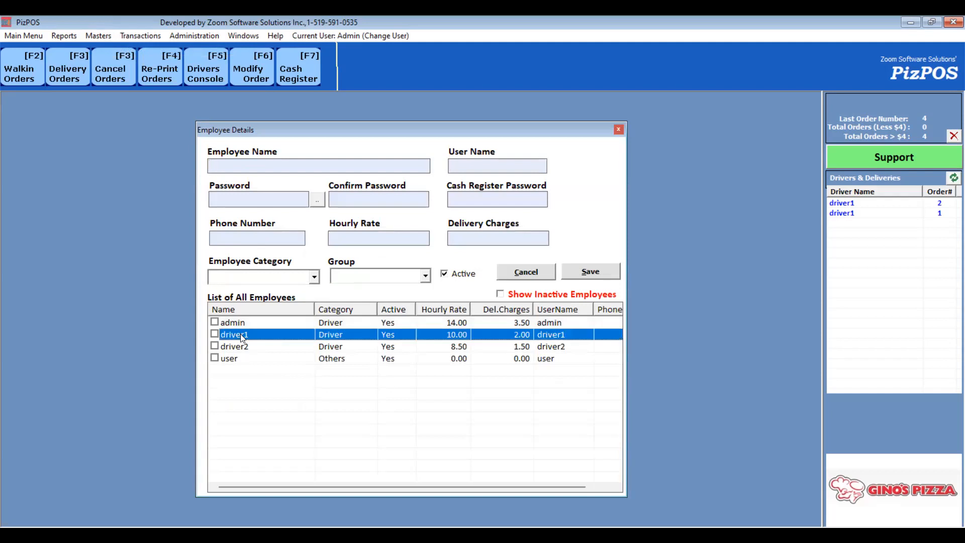
{"action": "left_click", "coordinate": [455, 277]}
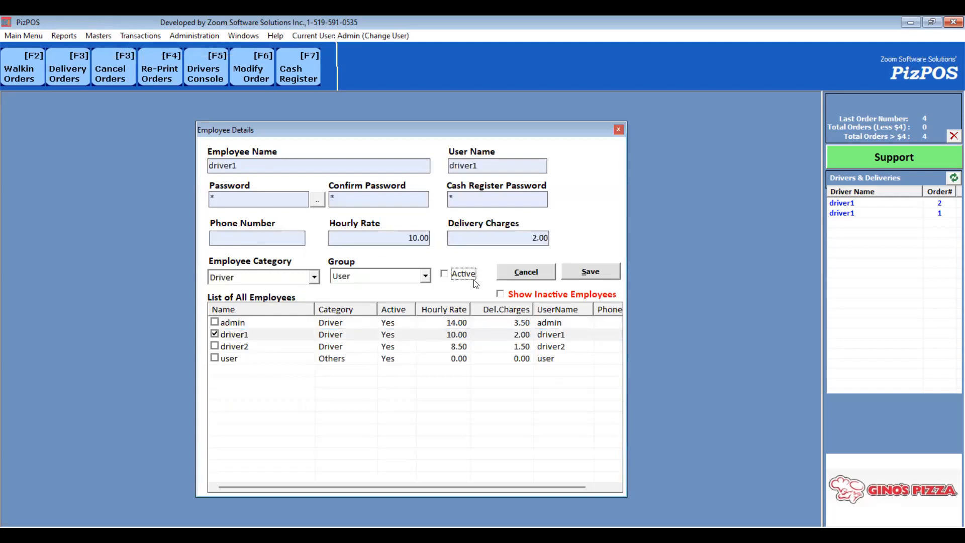
{"action": "left_click", "coordinate": [590, 271]}
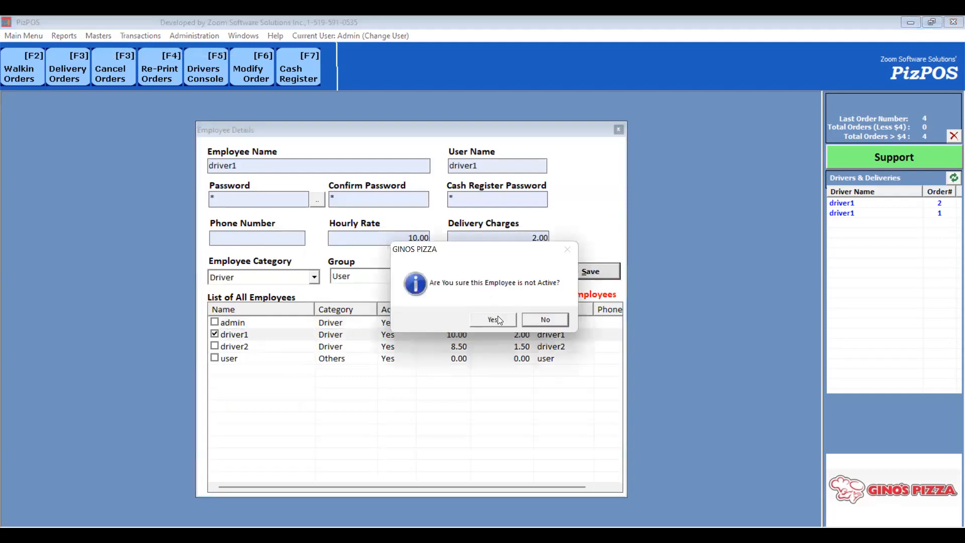
{"action": "left_click", "coordinate": [497, 315]}
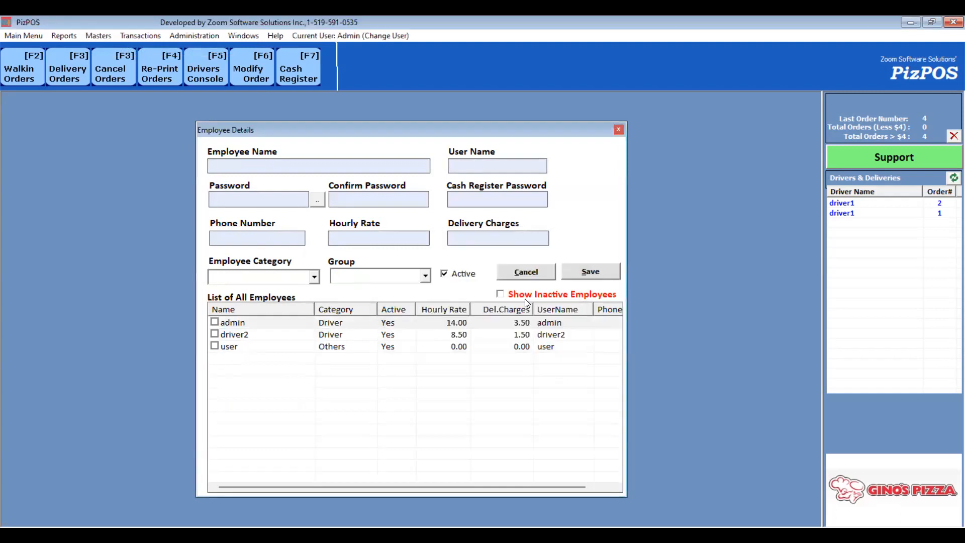
{"action": "left_click", "coordinate": [546, 297]}
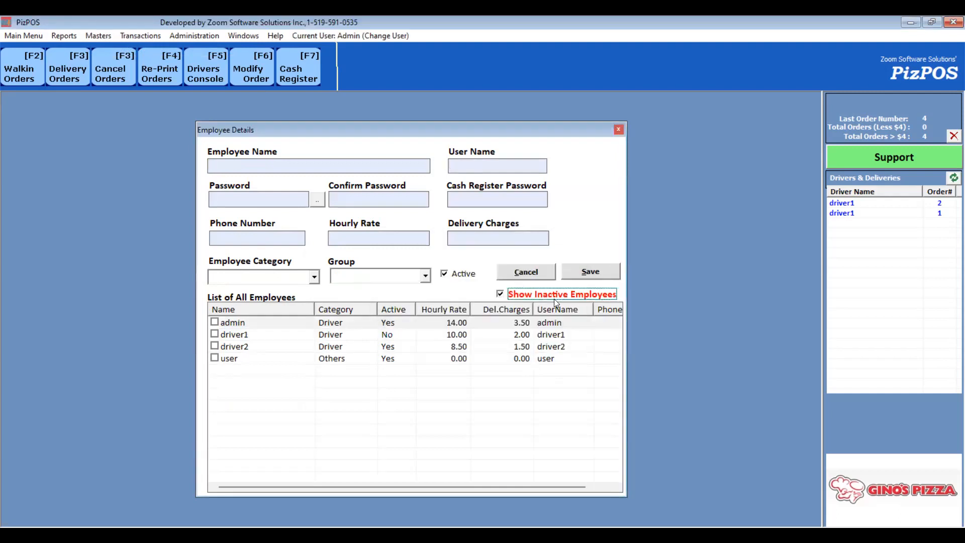
{"action": "left_click", "coordinate": [534, 296]}
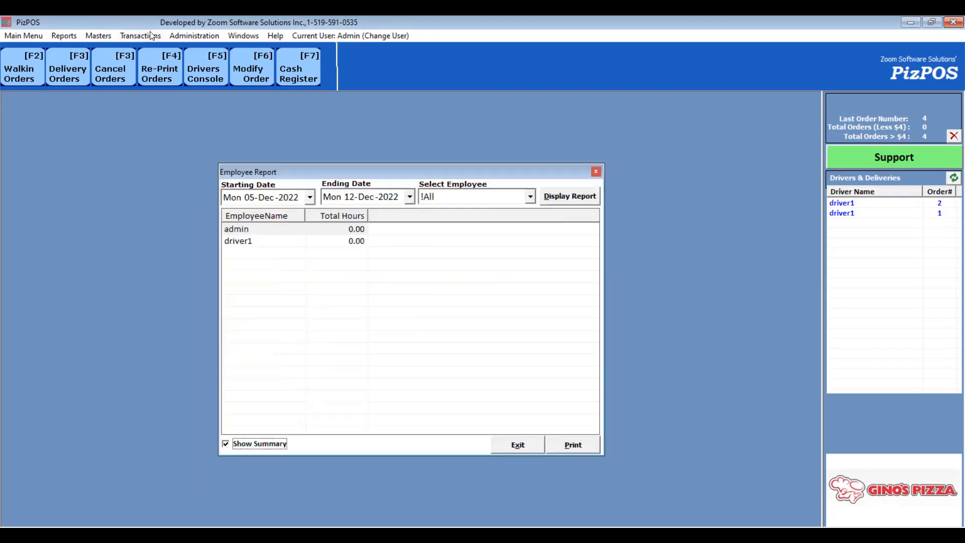
- Clock out in the Time Console, then open the login screen and cancel it
{"action": "left_click", "coordinate": [140, 35]}
{"action": "left_click", "coordinate": [151, 48]}
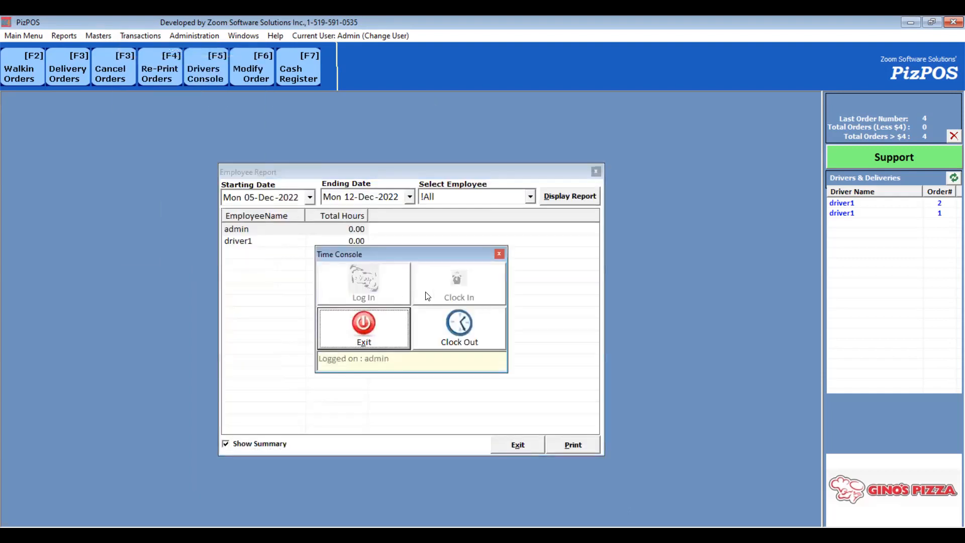
{"action": "left_click", "coordinate": [444, 327]}
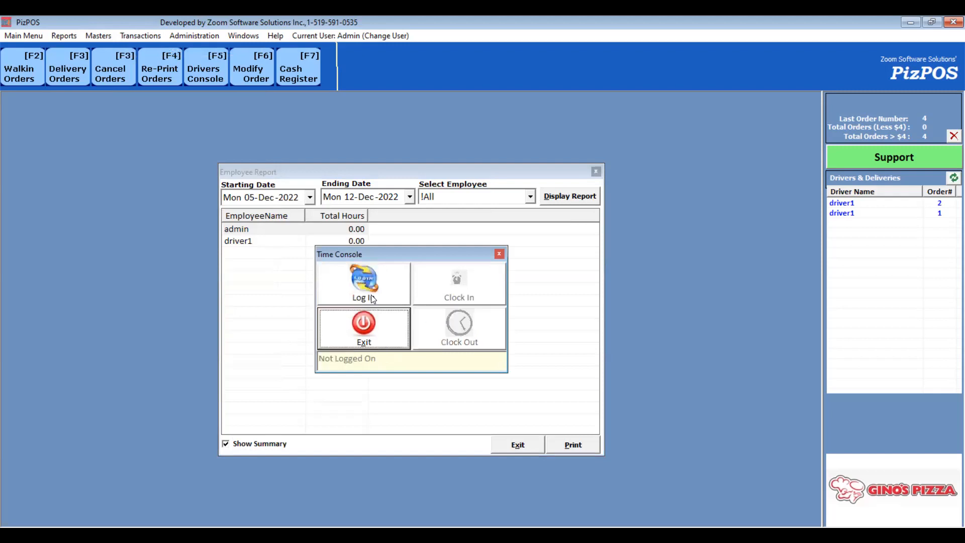
{"action": "key", "text": "Return"}
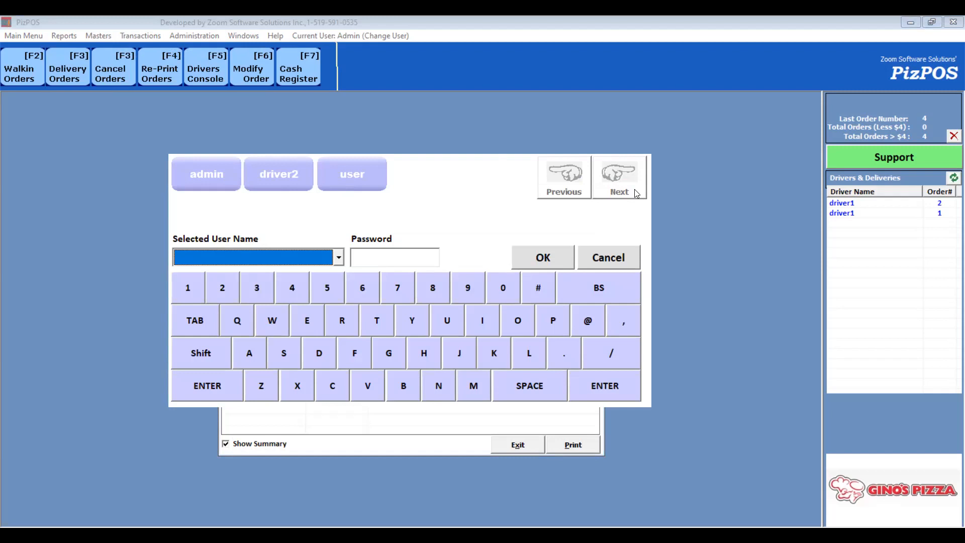
{"action": "left_click", "coordinate": [584, 259]}
- Rename employee driver1 to yash, including the user name, and save it as active
{"action": "left_click", "coordinate": [101, 35]}
{"action": "left_click", "coordinate": [133, 54]}
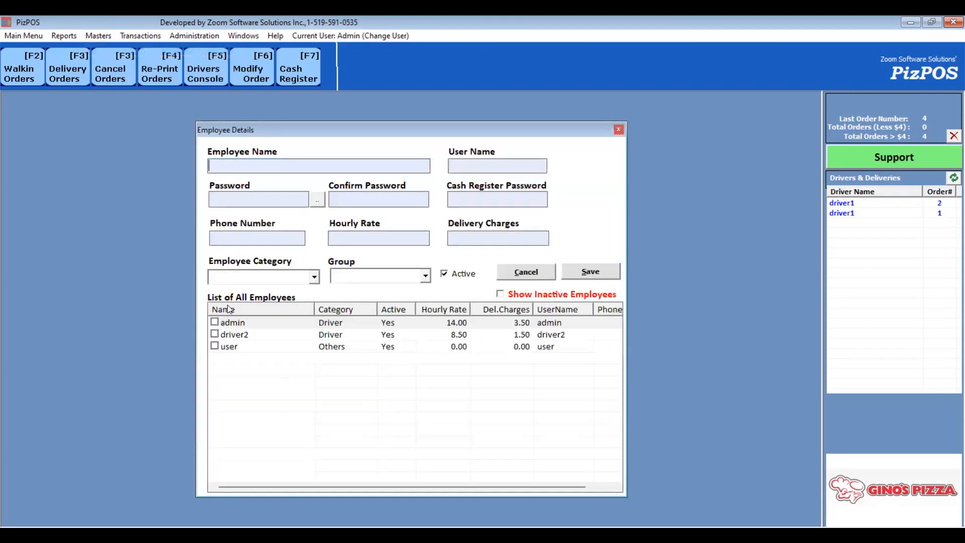
{"action": "left_click", "coordinate": [215, 334]}
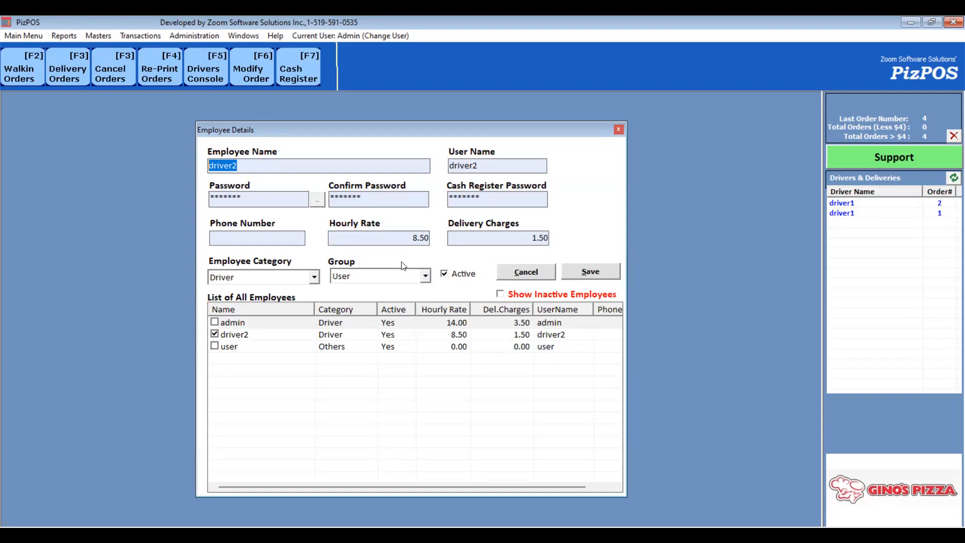
{"action": "left_click", "coordinate": [501, 293]}
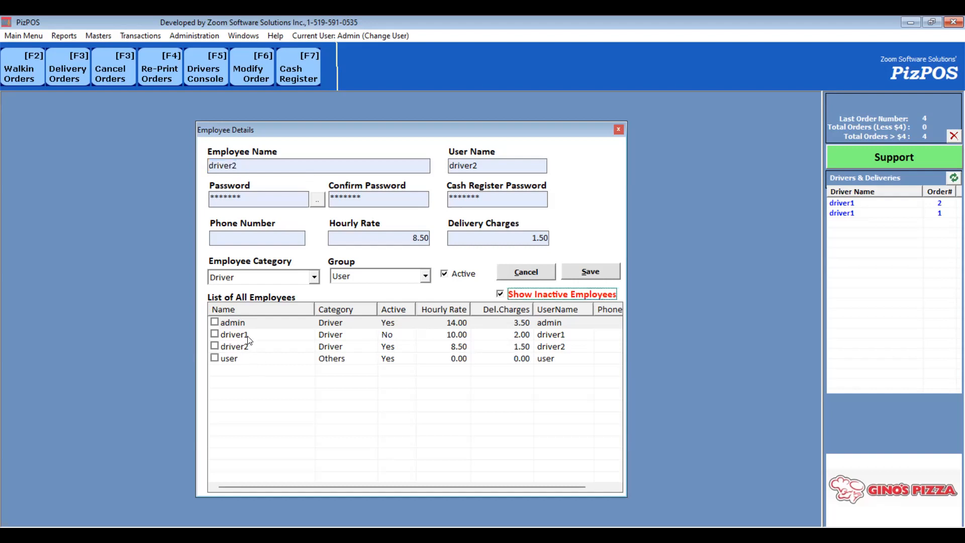
{"action": "left_click", "coordinate": [250, 337]}
{"action": "double_click", "coordinate": [268, 161]}
{"action": "type", "text": "yash"}
{"action": "key", "text": "Tab"}
{"action": "type", "text": "yash"}
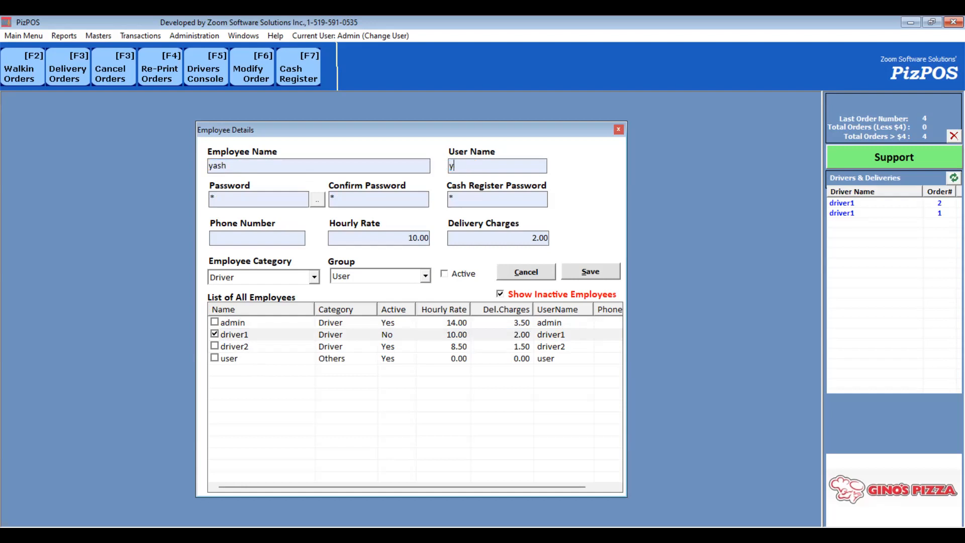
{"action": "left_click", "coordinate": [586, 270]}
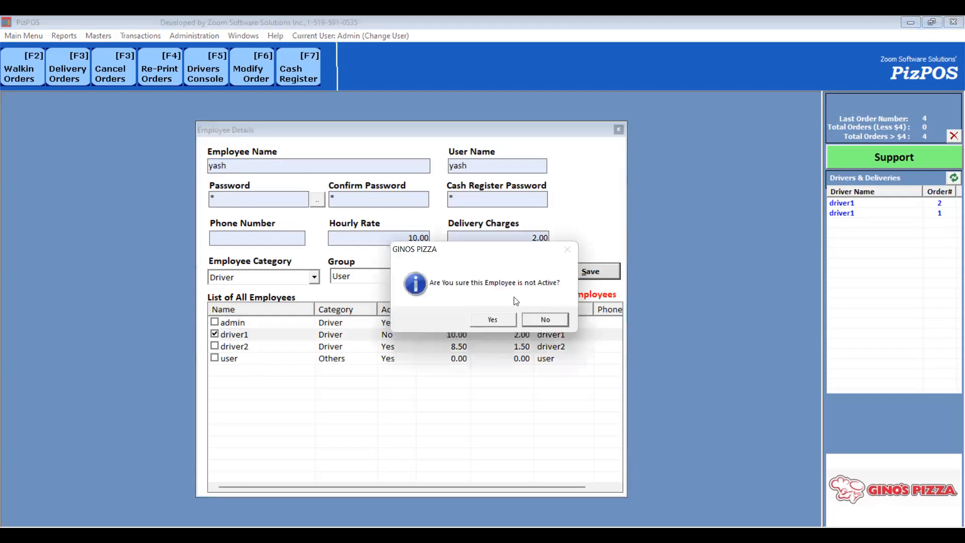
{"action": "left_click", "coordinate": [553, 323]}
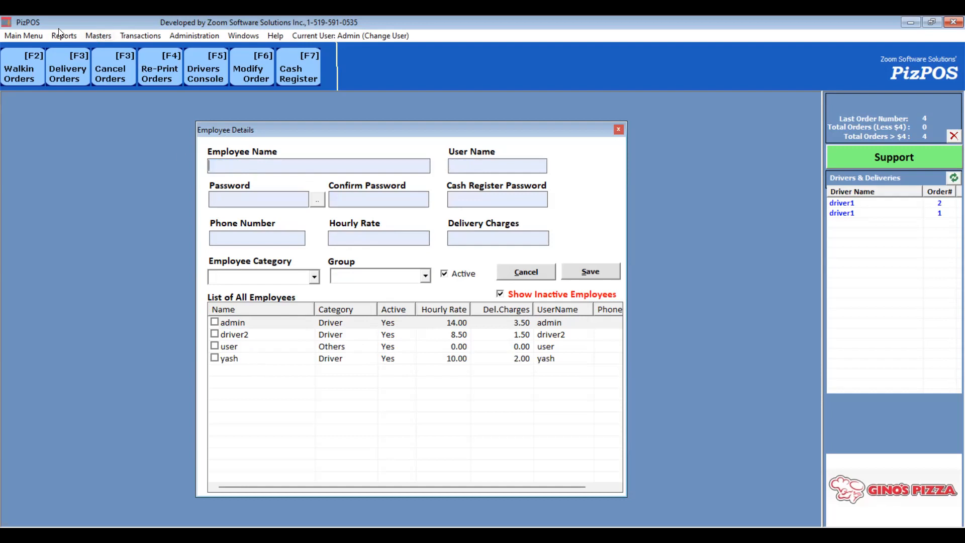
- Redisplay the Employee Report with the summary turned off and select the yash row
{"action": "left_click", "coordinate": [72, 38]}
{"action": "left_click", "coordinate": [77, 47]}
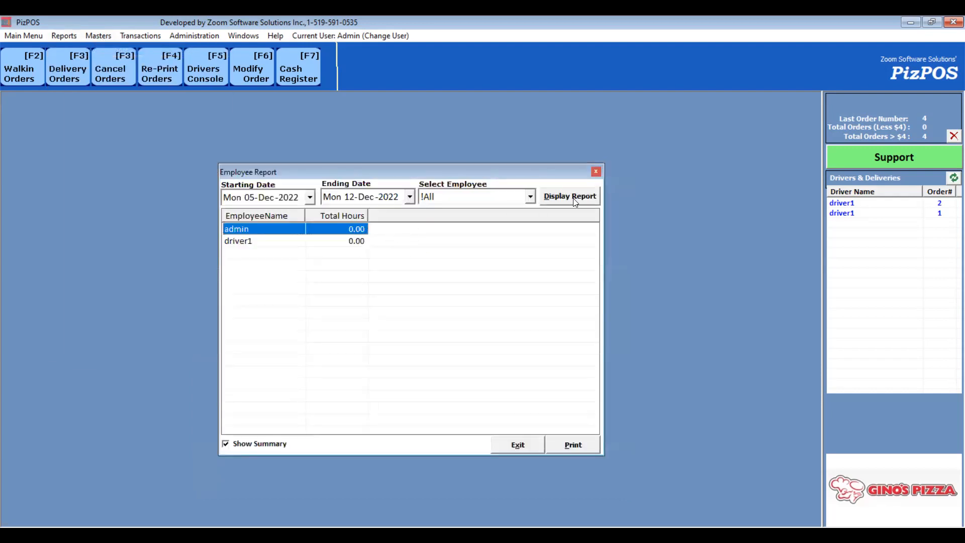
{"action": "left_click", "coordinate": [574, 199]}
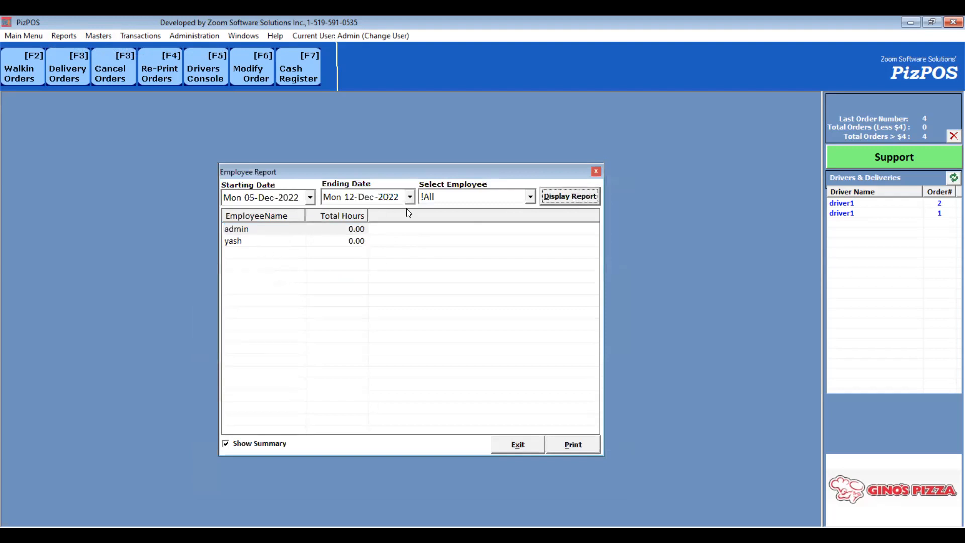
{"action": "left_click", "coordinate": [259, 444]}
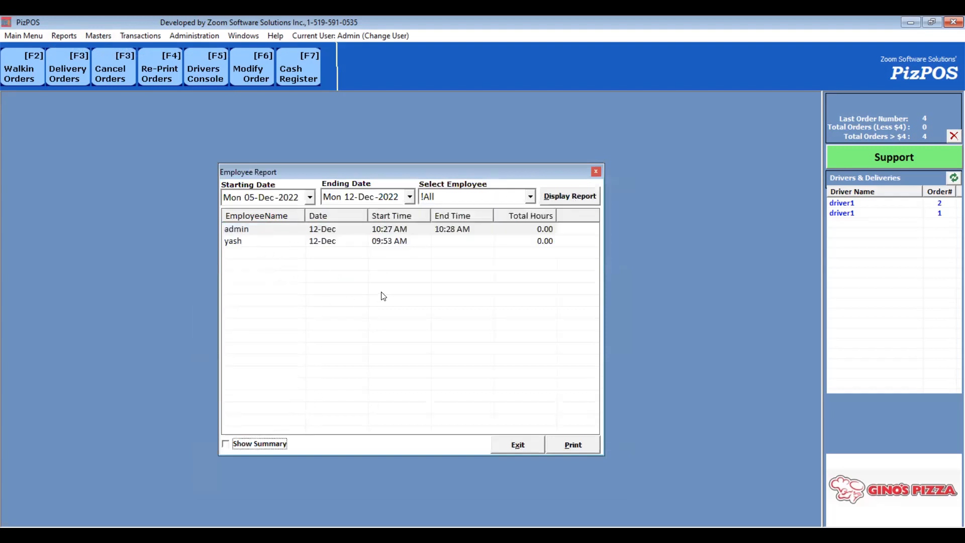
{"action": "left_click", "coordinate": [390, 243]}
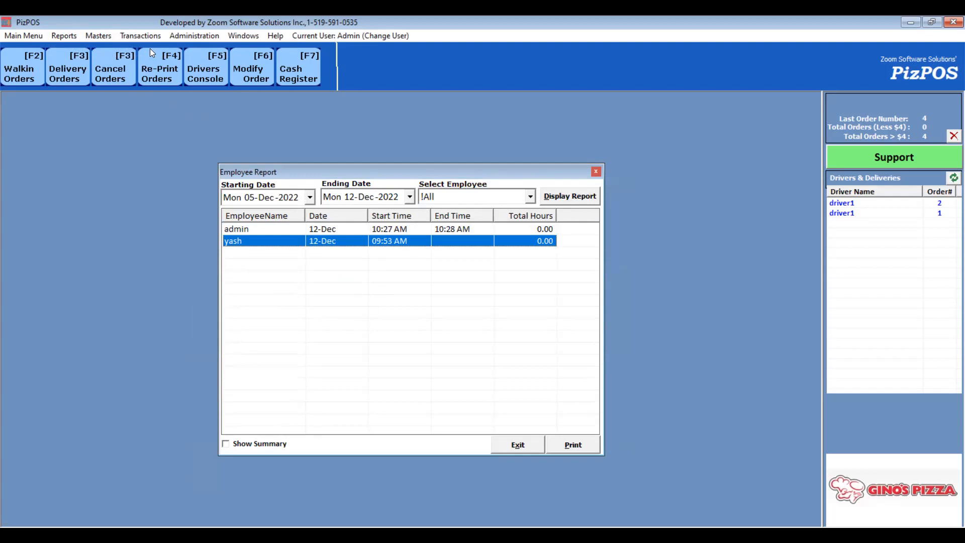
- Select the Medium pizza size, save its topping price and confirm the change, then close Pizza Sizes
{"action": "left_click", "coordinate": [104, 36]}
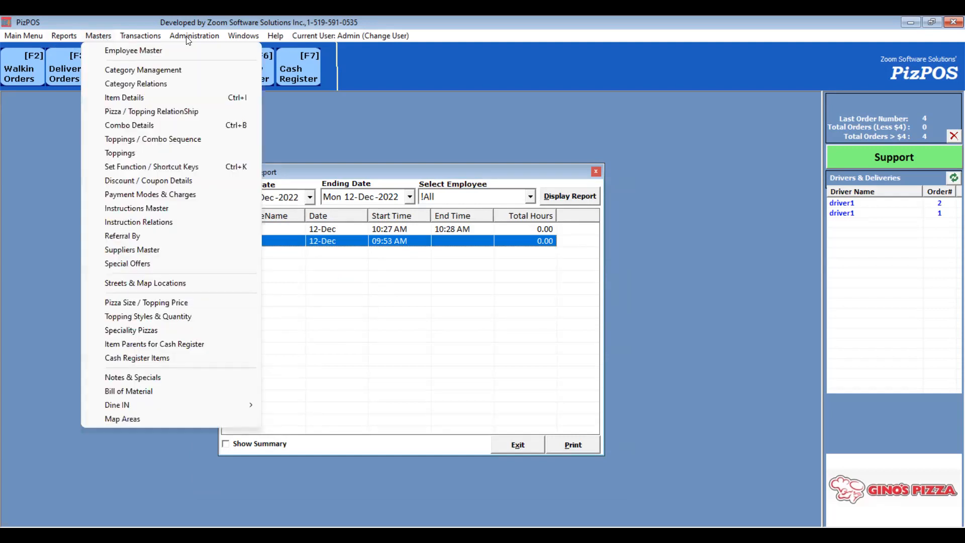
{"action": "left_click", "coordinate": [149, 42]}
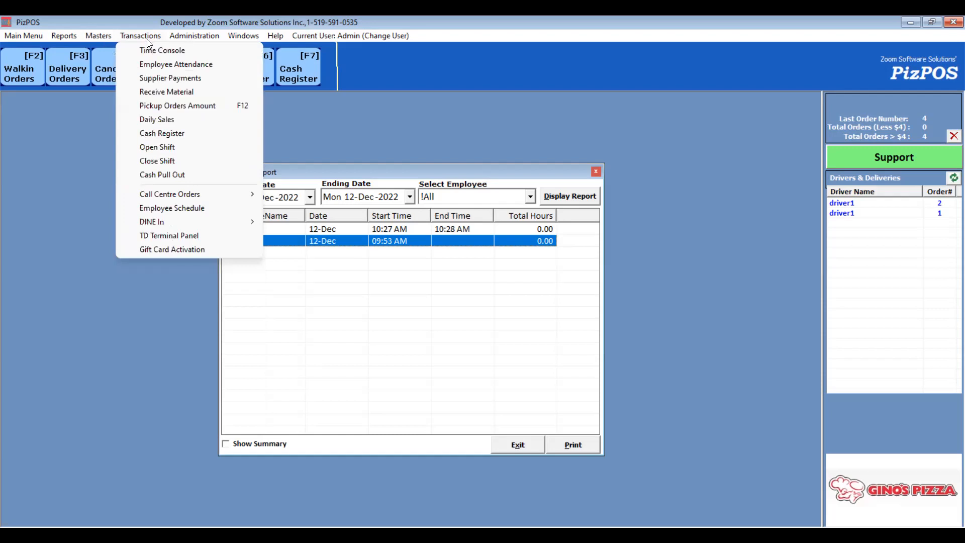
{"action": "left_click", "coordinate": [102, 37]}
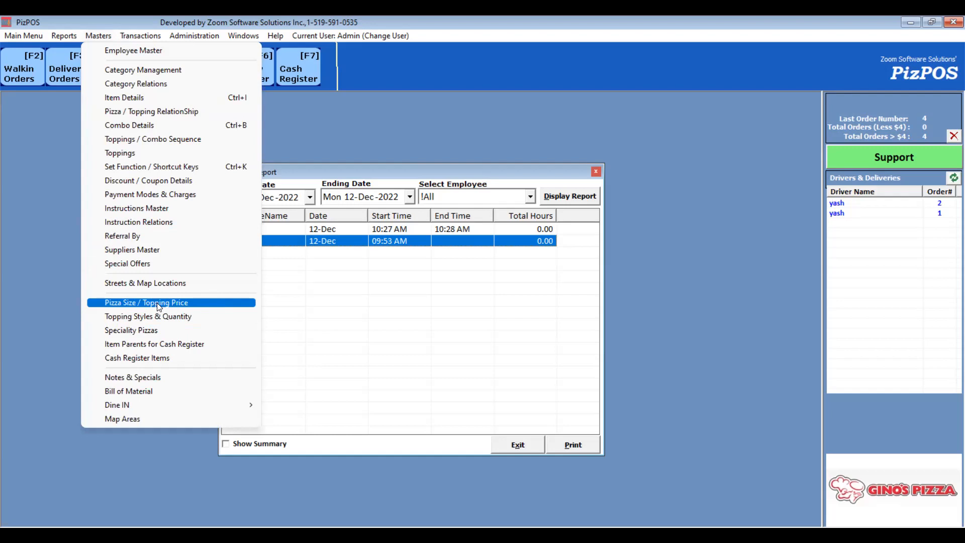
{"action": "left_click", "coordinate": [139, 303]}
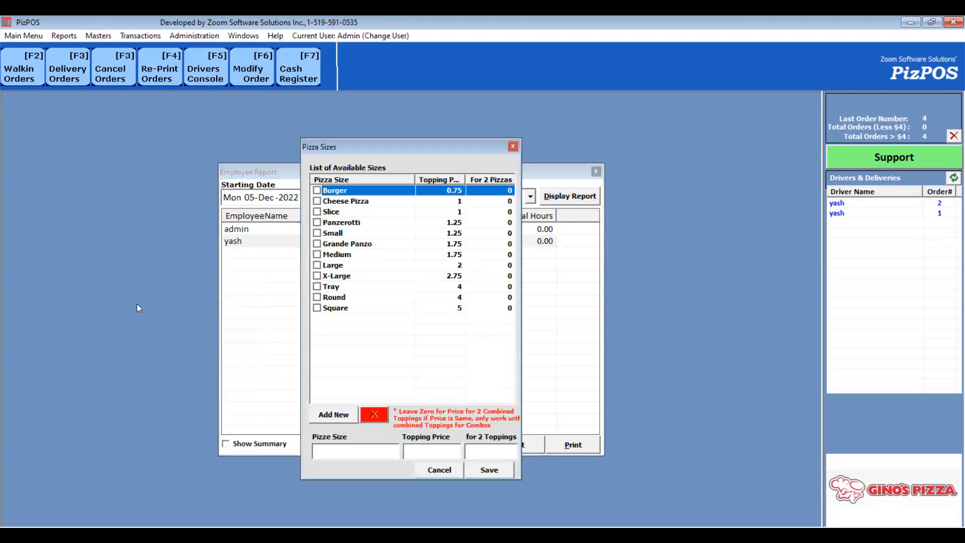
{"action": "left_click", "coordinate": [352, 256]}
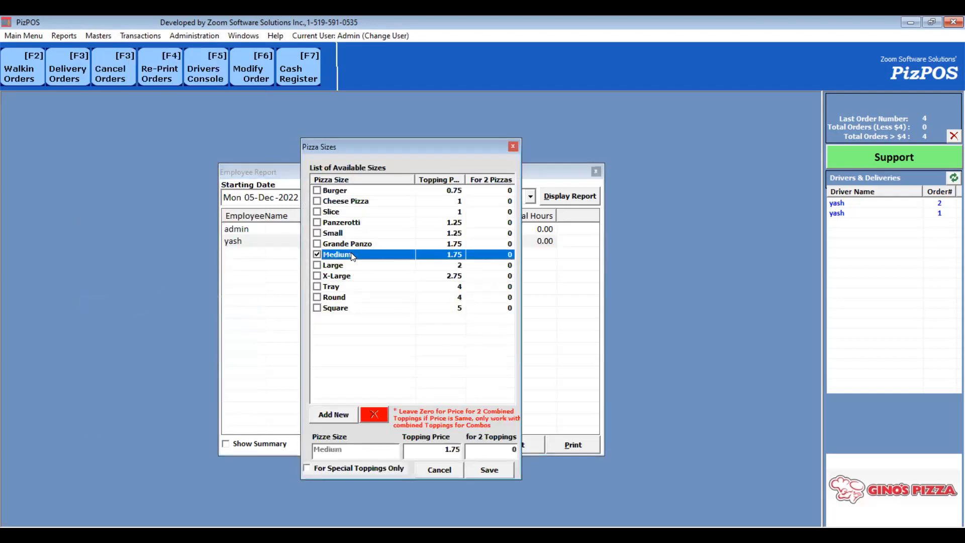
{"action": "left_click", "coordinate": [440, 453]}
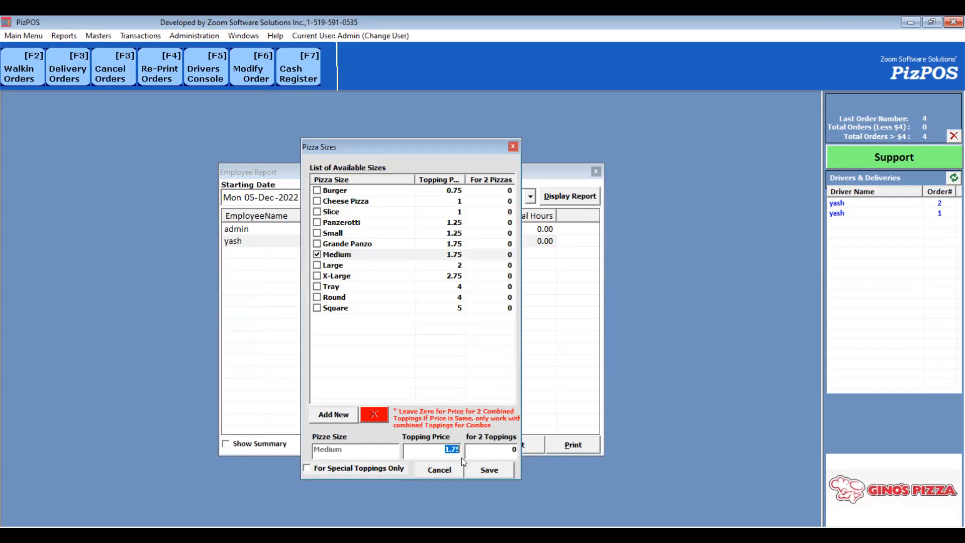
{"action": "left_click", "coordinate": [491, 475]}
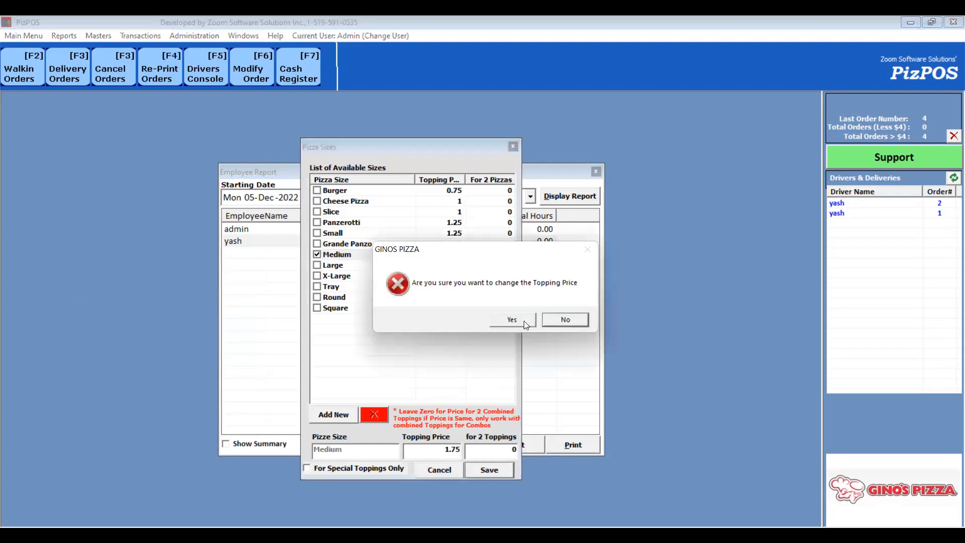
{"action": "left_click", "coordinate": [521, 324]}
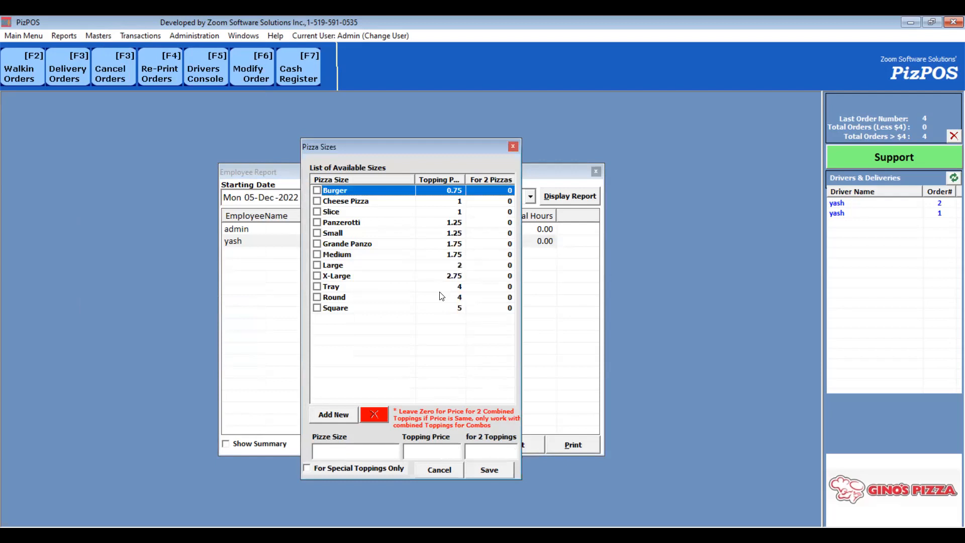
{"action": "left_click", "coordinate": [513, 147]}
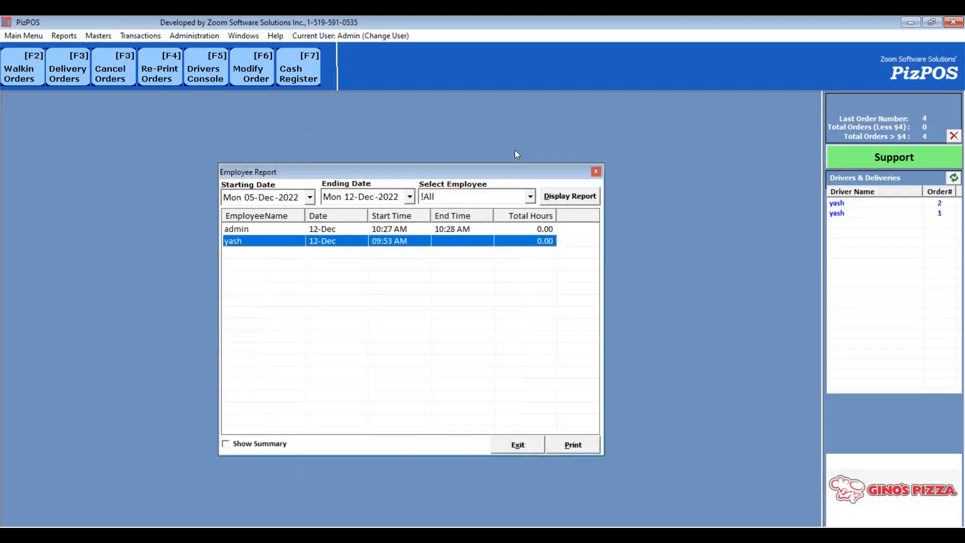
- Open Topping Styles and Quantity to review the quarter, double, triple and half multipliers, then exit
{"action": "left_click", "coordinate": [99, 36]}
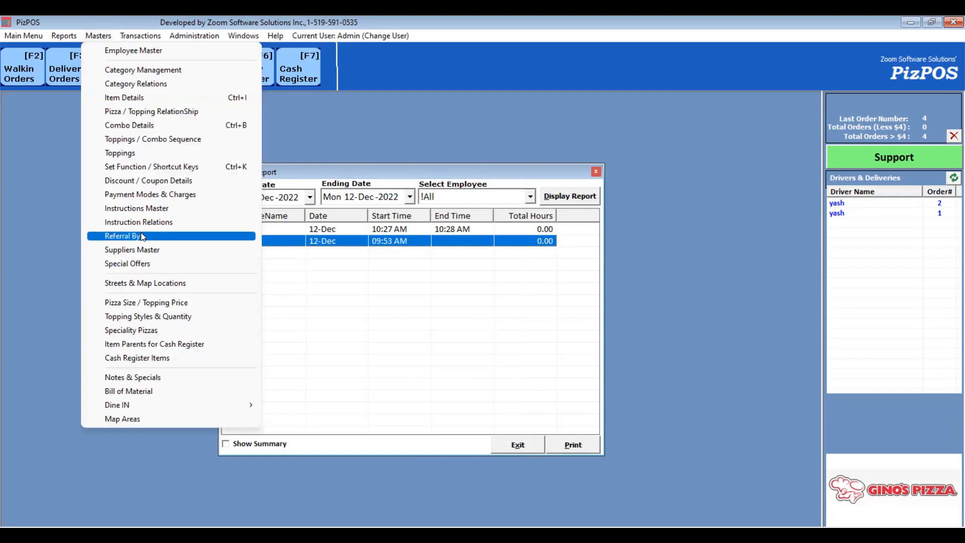
{"action": "left_click", "coordinate": [190, 322]}
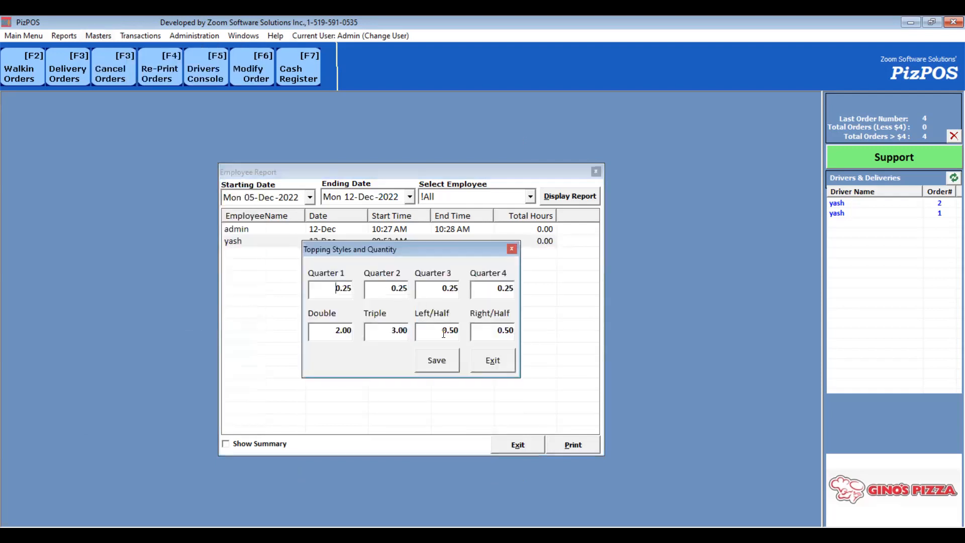
{"action": "left_click_drag", "start_coordinate": [441, 334], "coordinate": [466, 342]}
{"action": "left_click", "coordinate": [488, 360]}
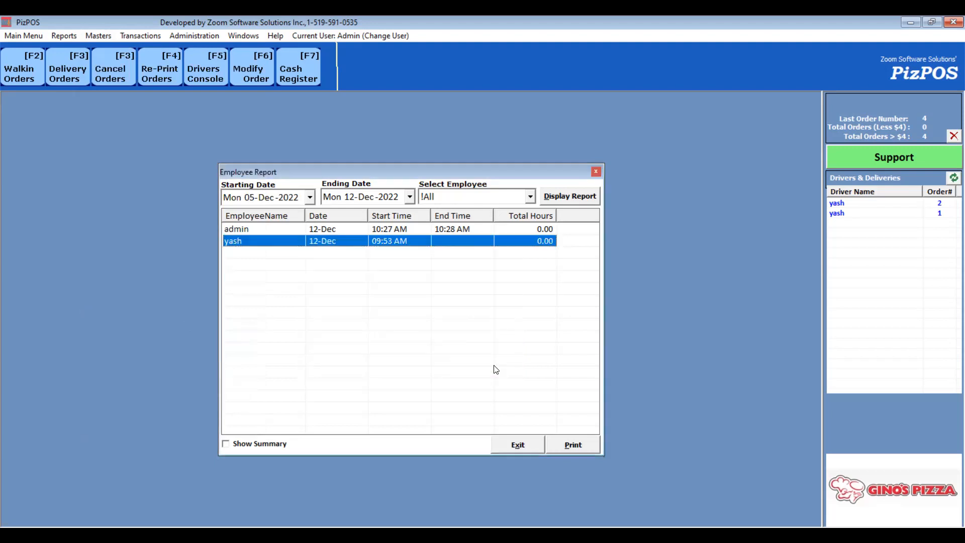
- Add a new speciality pizza named Test Pizza
{"action": "left_click", "coordinate": [98, 35]}
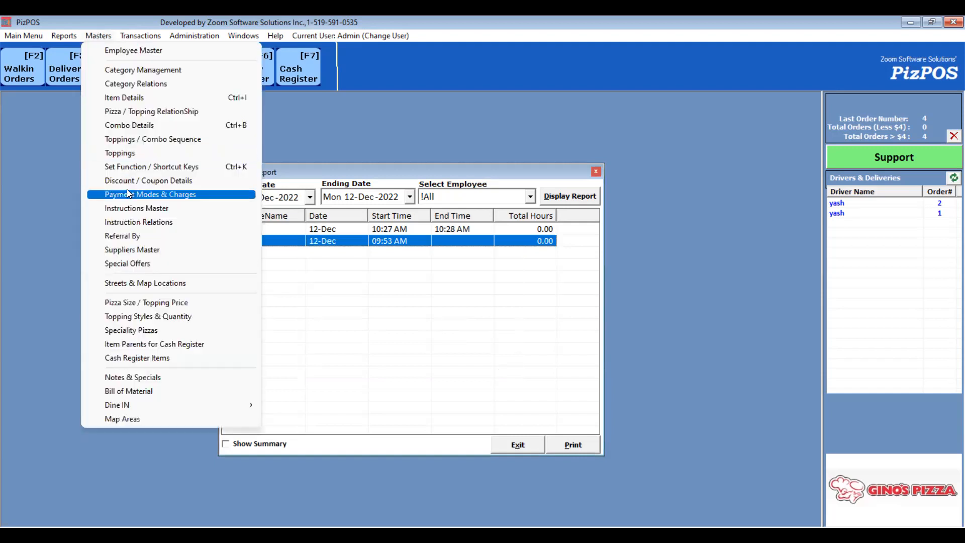
{"action": "left_click", "coordinate": [193, 330]}
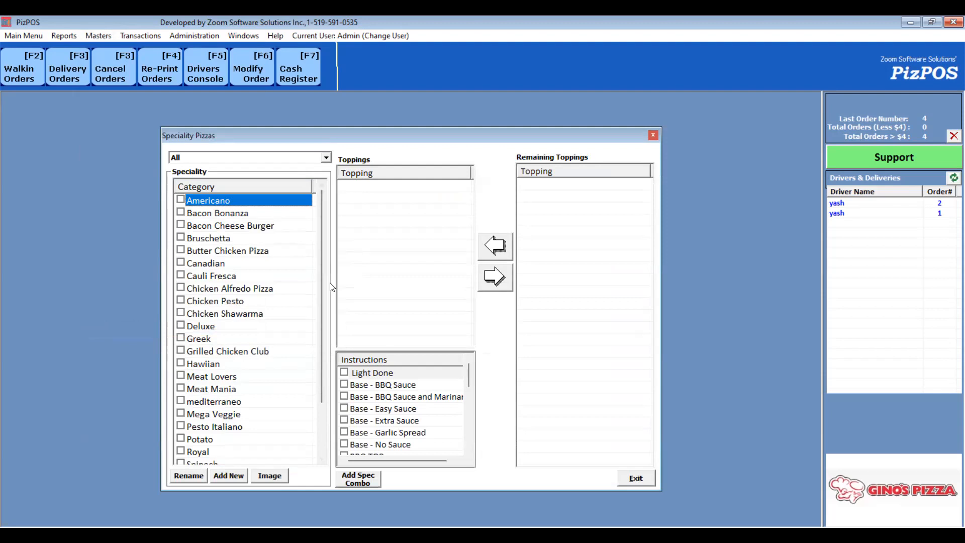
{"action": "left_click", "coordinate": [236, 476]}
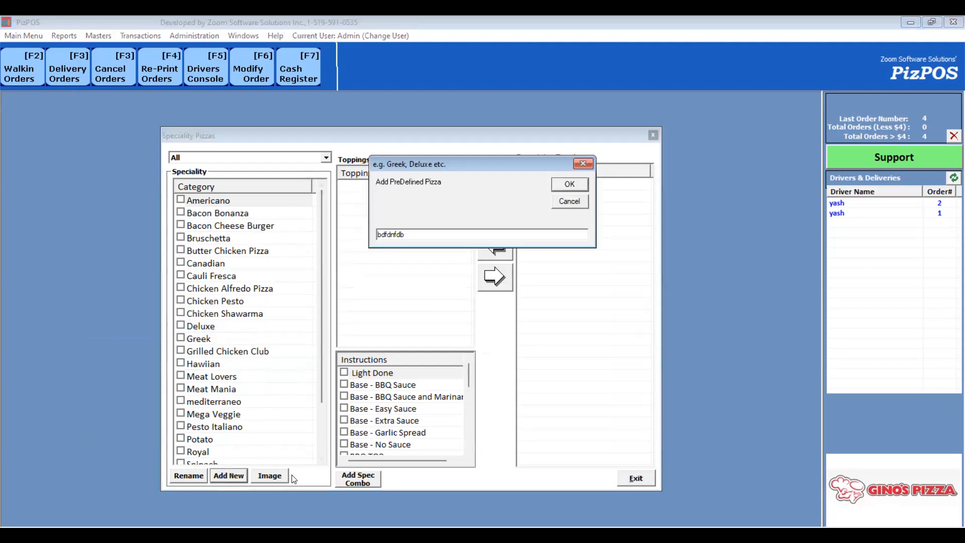
{"action": "key", "text": "BackSpace"}
{"action": "key", "text": "BackSpace"}
{"action": "key", "text": "BackSpace"}
{"action": "key", "text": "BackSpace"}
{"action": "key", "text": "BackSpace"}
{"action": "key", "text": "BackSpace"}
{"action": "key", "text": "BackSpace"}
{"action": "key", "text": "BackSpace"}
{"action": "type", "text": "Tets"}
{"action": "key", "text": "BackSpace"}
{"action": "key", "text": "BackSpace"}
{"action": "key", "text": "BackSpace"}
{"action": "type", "text": "st Pizza"}
{"action": "key", "text": "Return"}
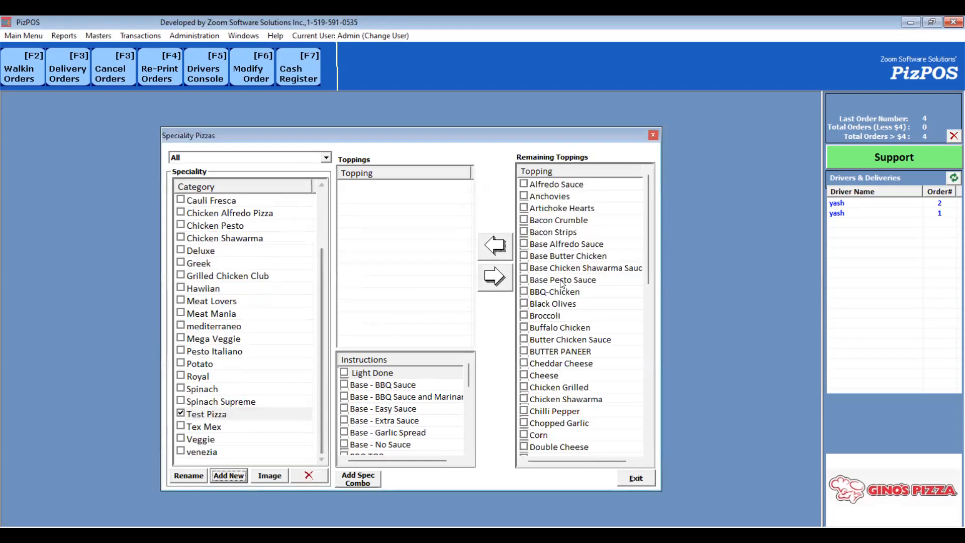
- Check Pepperoni, Pineapple and Red Onion among the remaining toppings and add them to Test Pizza
{"action": "left_click", "coordinate": [561, 412]}
{"action": "key", "text": "Down"}
{"action": "key", "text": "Down"}
{"action": "key", "text": "Down"}
{"action": "key", "text": "Down"}
{"action": "key", "text": "Down"}
{"action": "key", "text": "Down"}
{"action": "key", "text": "Down"}
{"action": "key", "text": "Down"}
{"action": "key", "text": "Down"}
{"action": "key", "text": "Down"}
{"action": "key", "text": "Down"}
{"action": "key", "text": "Down"}
{"action": "key", "text": "Down"}
{"action": "key", "text": "Down"}
{"action": "key", "text": "Down"}
{"action": "key", "text": "Down"}
{"action": "key", "text": "Down"}
{"action": "key", "text": "Down"}
{"action": "key", "text": "Down"}
{"action": "key", "text": "Down"}
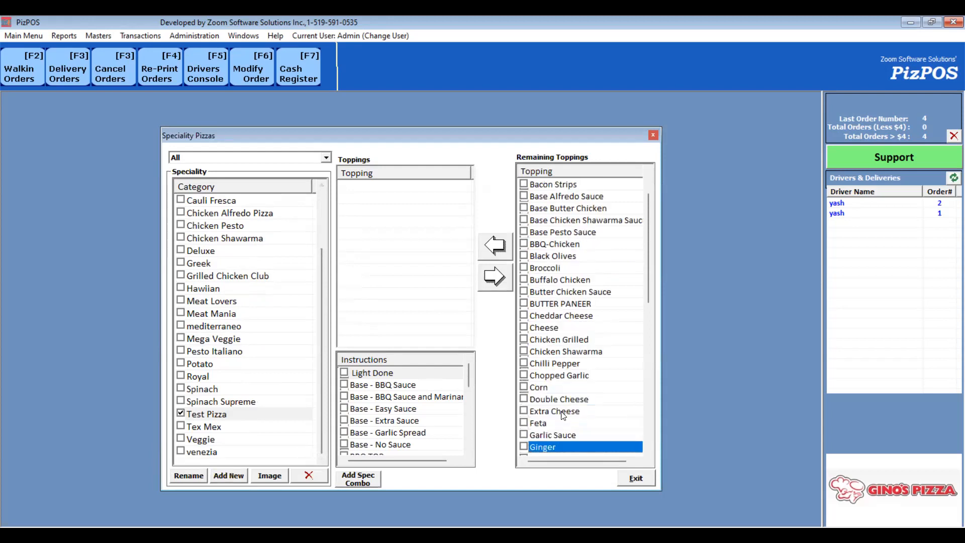
{"action": "key", "text": "space"}
{"action": "key", "text": "Down"}
{"action": "key", "text": "Down"}
{"action": "key", "text": "Down"}
{"action": "key", "text": "Down"}
{"action": "key", "text": "Up"}
{"action": "key", "text": "Up"}
{"action": "key", "text": "space"}
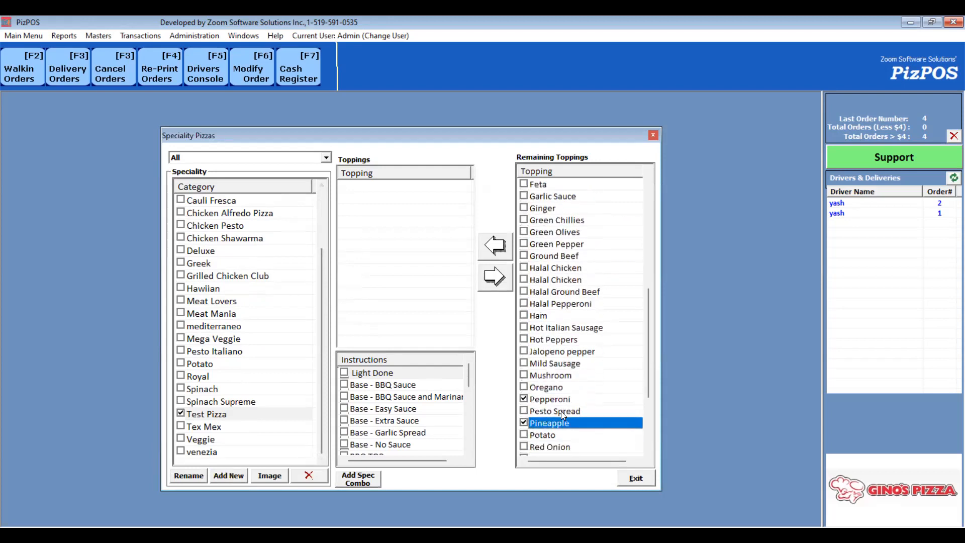
{"action": "key", "text": "Down"}
{"action": "key", "text": "Down"}
{"action": "key", "text": "Down"}
{"action": "key", "text": "Up"}
{"action": "key", "text": "space"}
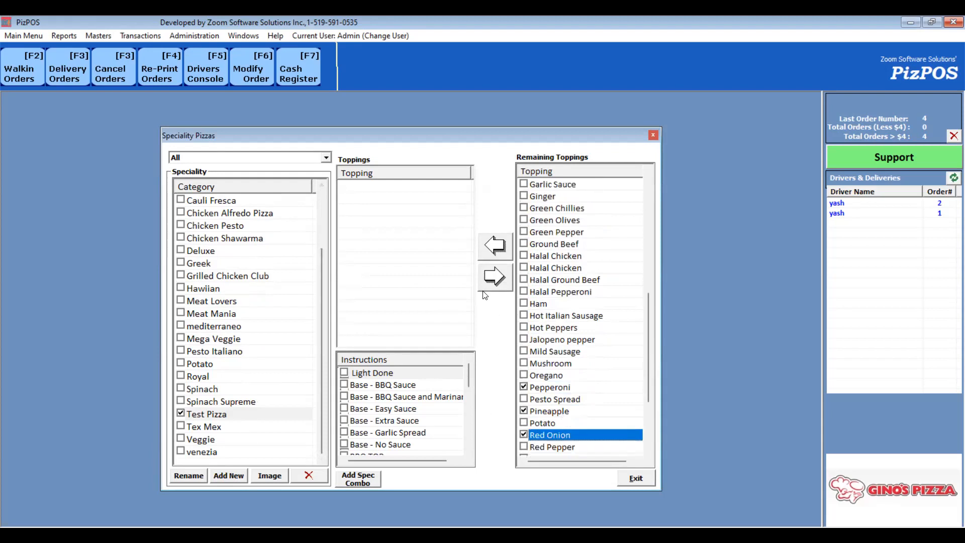
{"action": "left_click", "coordinate": [501, 258]}
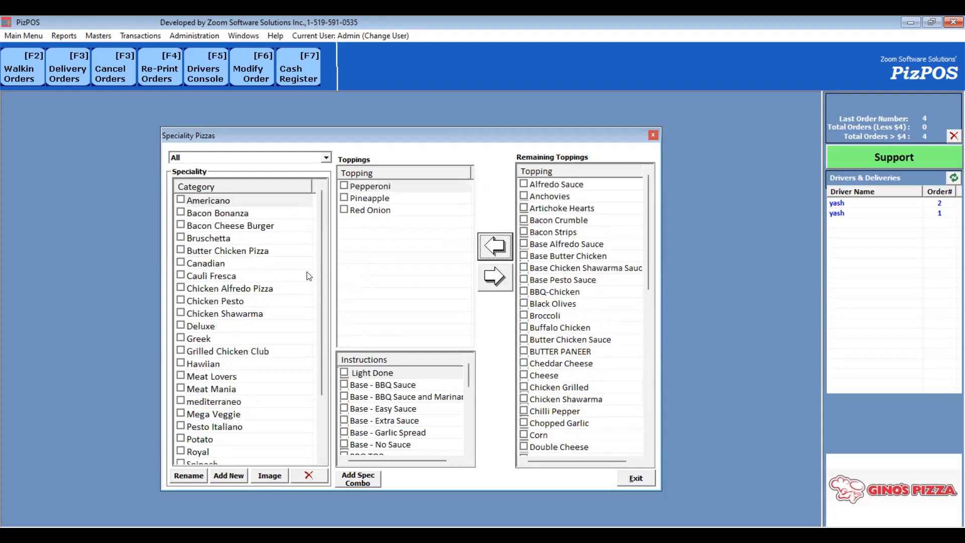
- Test a walk-in order with a Round 20" Pizza using the Test Pizza speciality, then close the order screen
{"action": "left_click", "coordinate": [19, 70]}
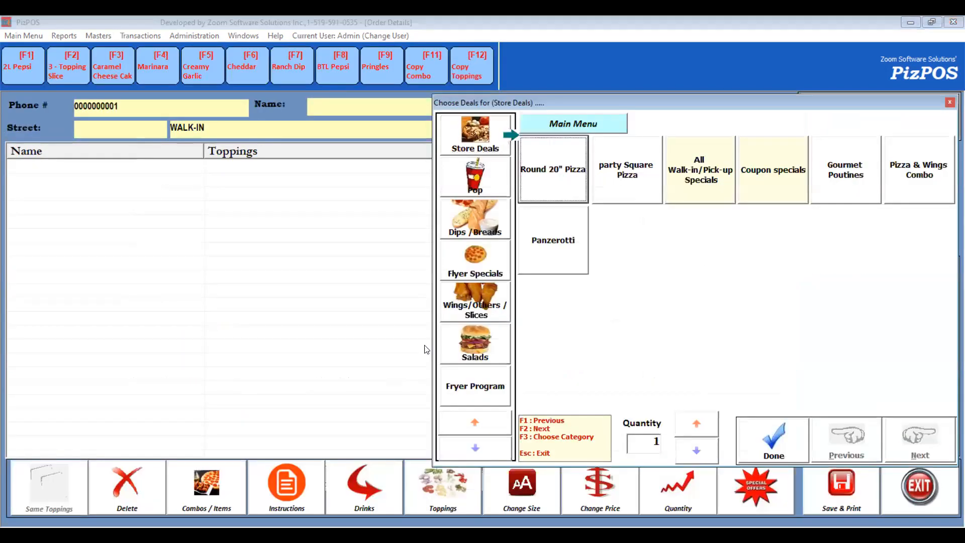
{"action": "key", "text": "Return"}
{"action": "left_click", "coordinate": [455, 428]}
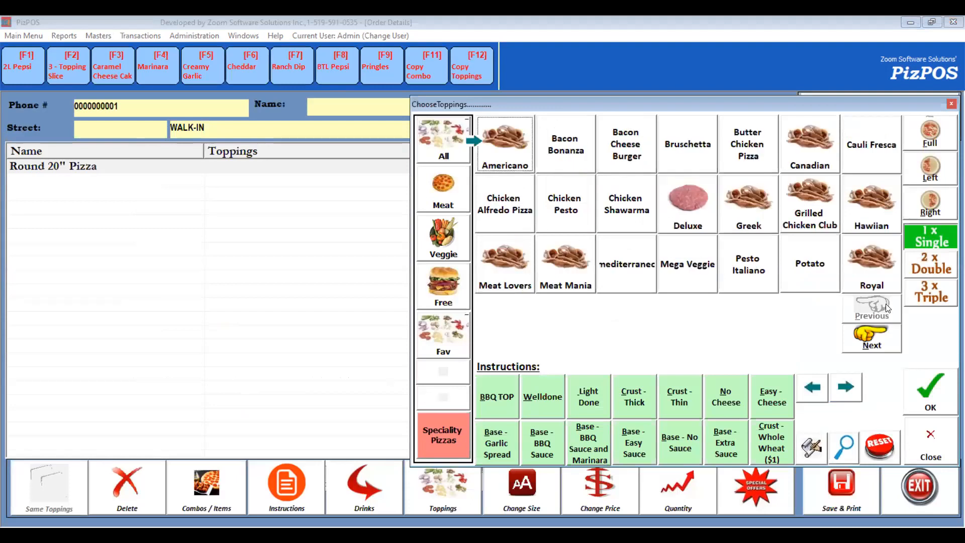
{"action": "left_click", "coordinate": [883, 338]}
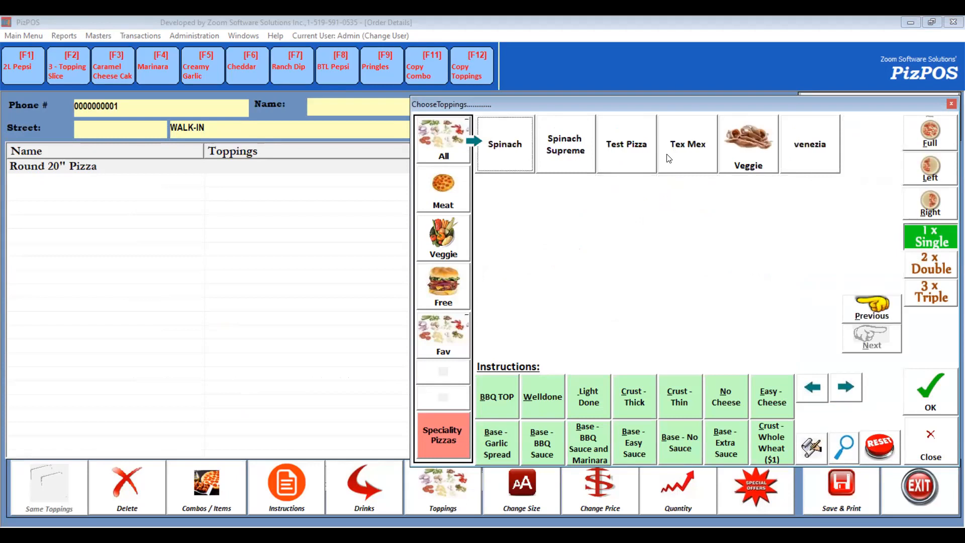
{"action": "left_click", "coordinate": [625, 157]}
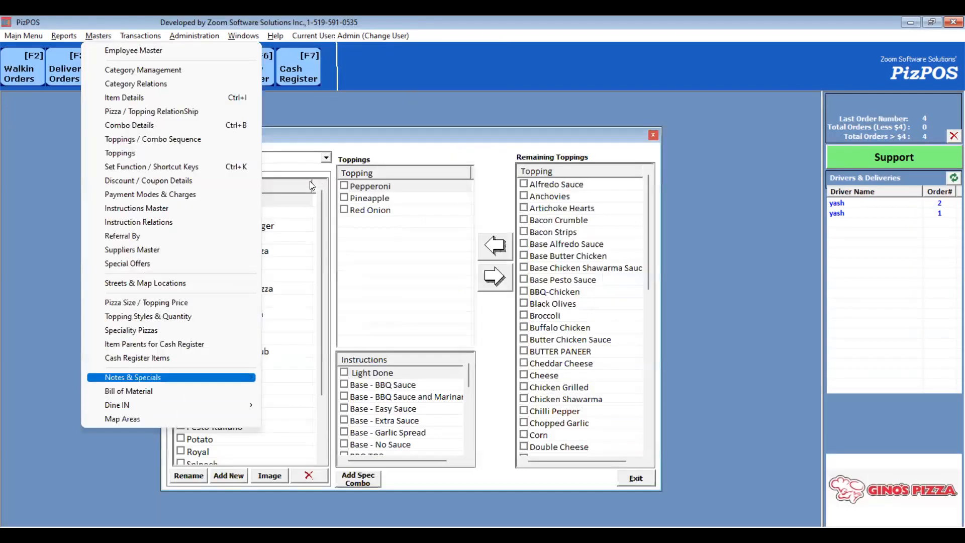
{"action": "key", "text": "Up"}
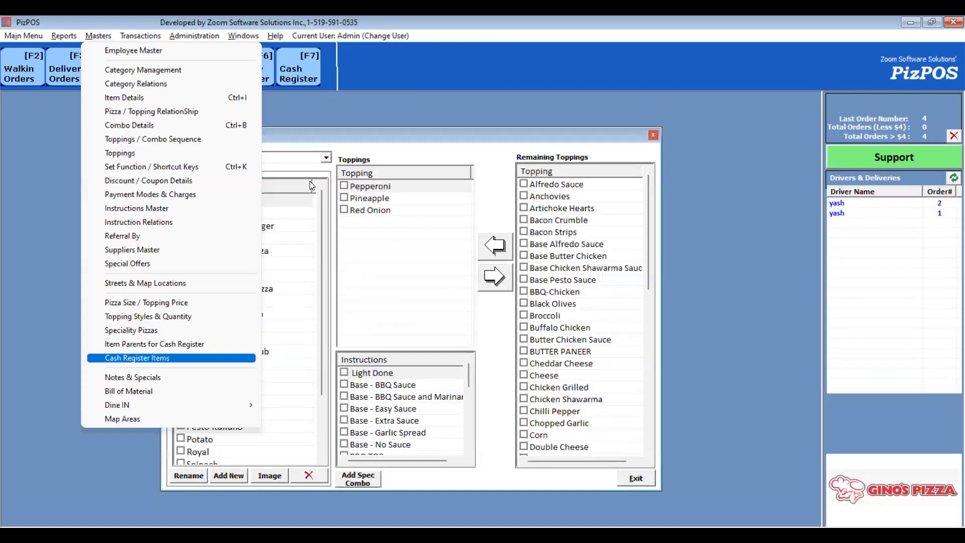
{"action": "key", "text": "Up"}
{"action": "key", "text": "Escape"}
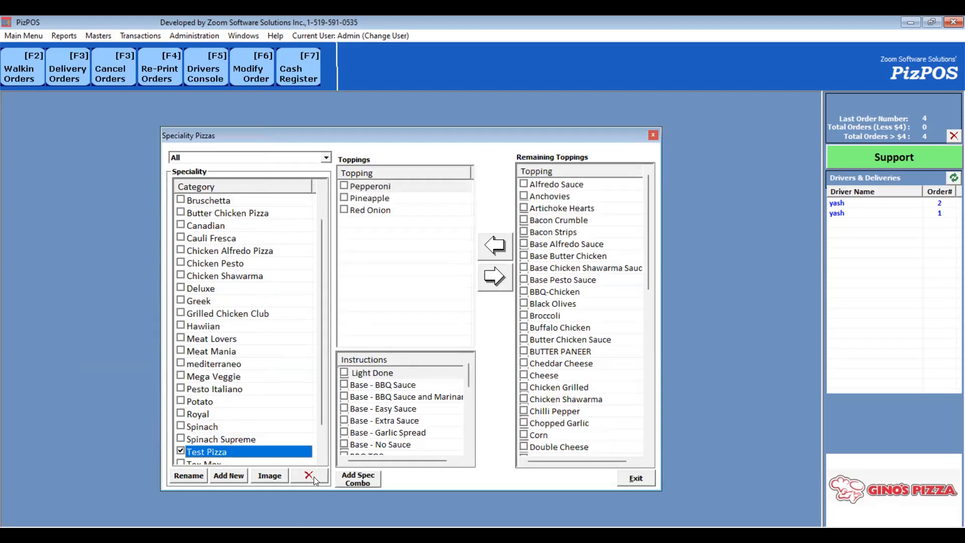
- Replace Red Onion with Hot Italian Sausage in Test Pizza's toppings
{"action": "left_click", "coordinate": [381, 209]}
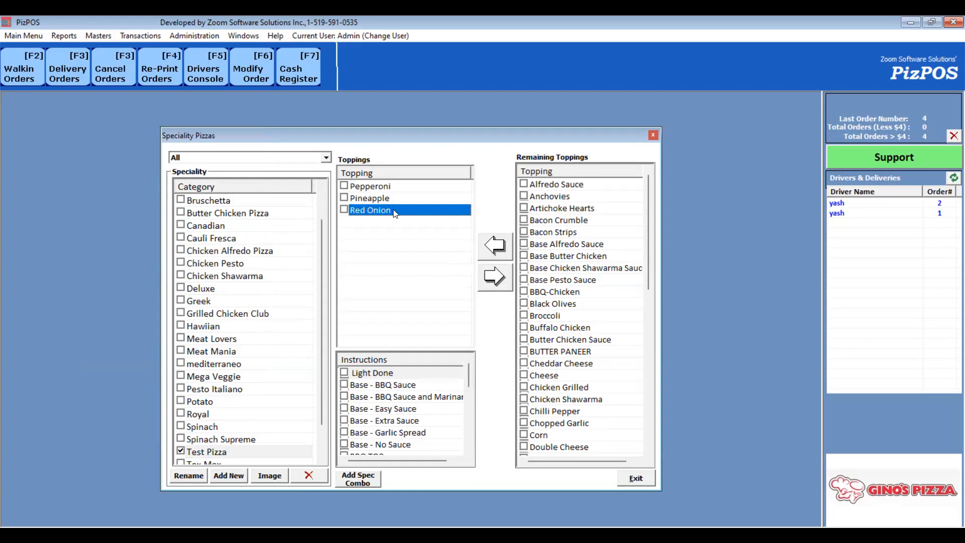
{"action": "left_click", "coordinate": [495, 276]}
{"action": "left_click", "coordinate": [579, 325]}
{"action": "key", "text": "Down"}
{"action": "key", "text": "Down"}
{"action": "key", "text": "Down"}
{"action": "key", "text": "Down"}
{"action": "key", "text": "Down"}
{"action": "key", "text": "Down"}
{"action": "key", "text": "Down"}
{"action": "key", "text": "Down"}
{"action": "key", "text": "Down"}
{"action": "key", "text": "Down"}
{"action": "key", "text": "Down"}
{"action": "key", "text": "Down"}
{"action": "key", "text": "Down"}
{"action": "key", "text": "Down"}
{"action": "key", "text": "Down"}
{"action": "key", "text": "Down"}
{"action": "key", "text": "Down"}
{"action": "key", "text": "Down"}
{"action": "key", "text": "Down"}
{"action": "key", "text": "Down"}
{"action": "key", "text": "Down"}
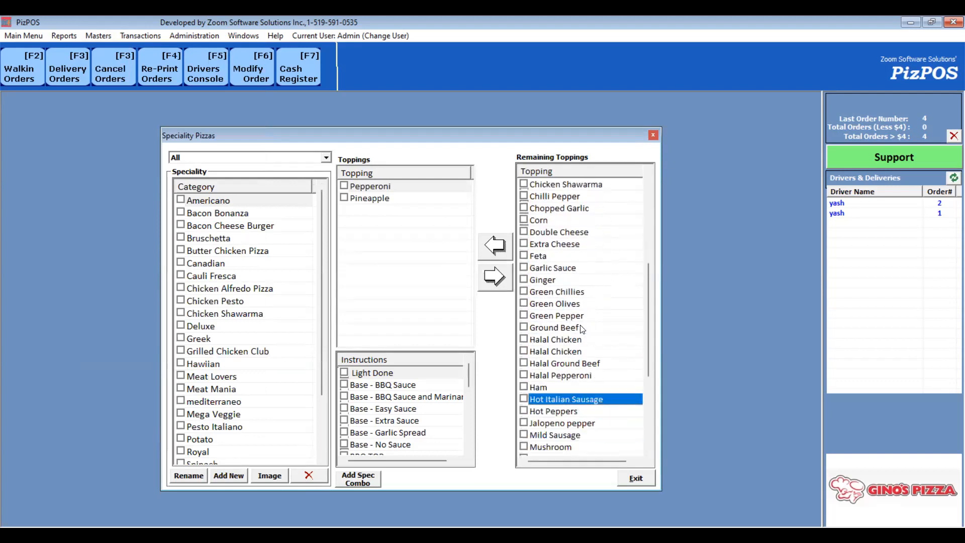
{"action": "left_click", "coordinate": [496, 246]}
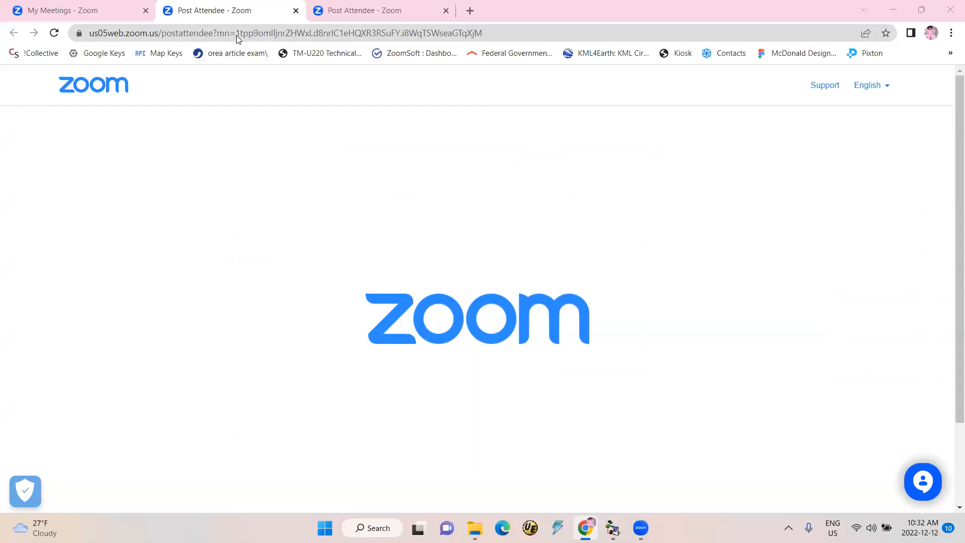
- Switch to the browser and open pizpos.com
{"action": "left_click", "coordinate": [237, 34]}
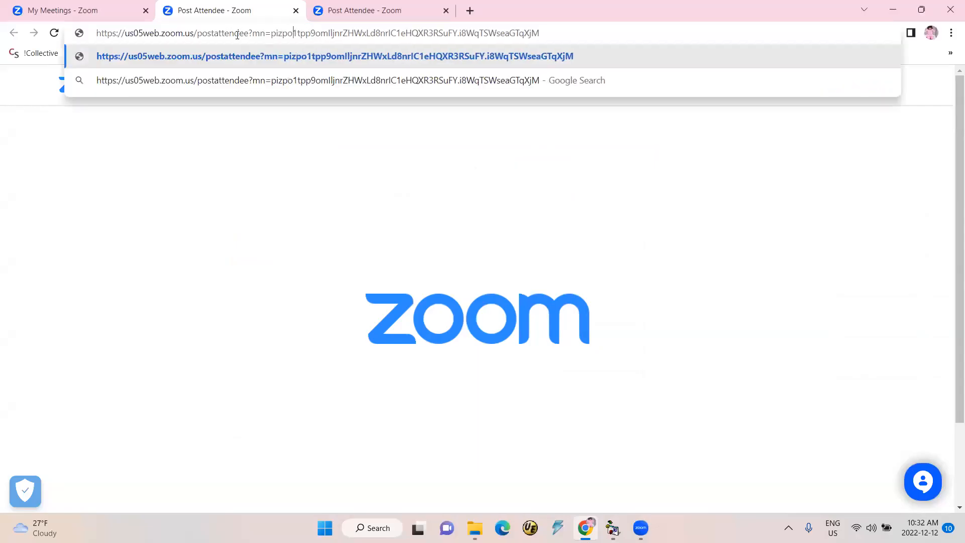
{"action": "key", "text": "ctrl+a"}
{"action": "type", "text": "poz"}
{"action": "key", "text": "BackSpace"}
{"action": "key", "text": "BackSpace"}
{"action": "type", "text": "izpos.com"}
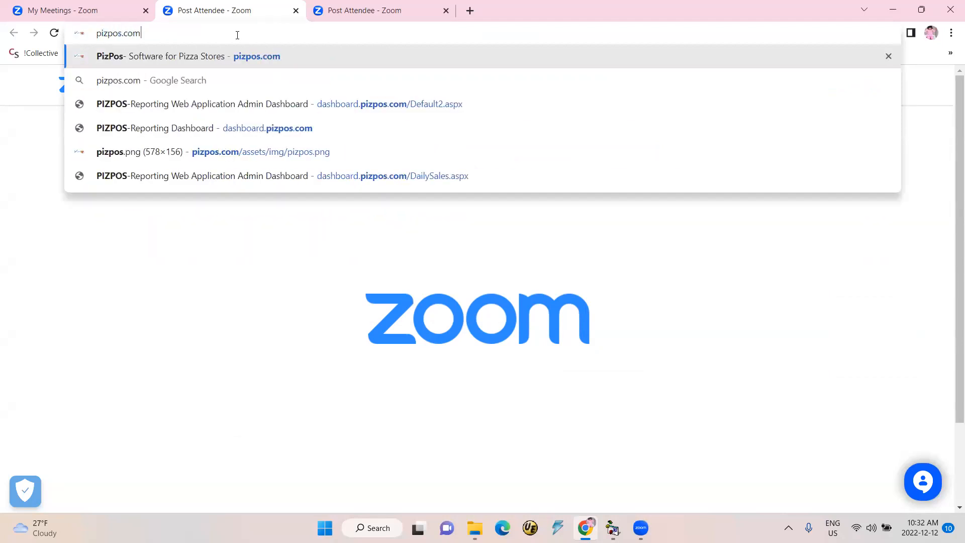
{"action": "key", "text": "Return"}
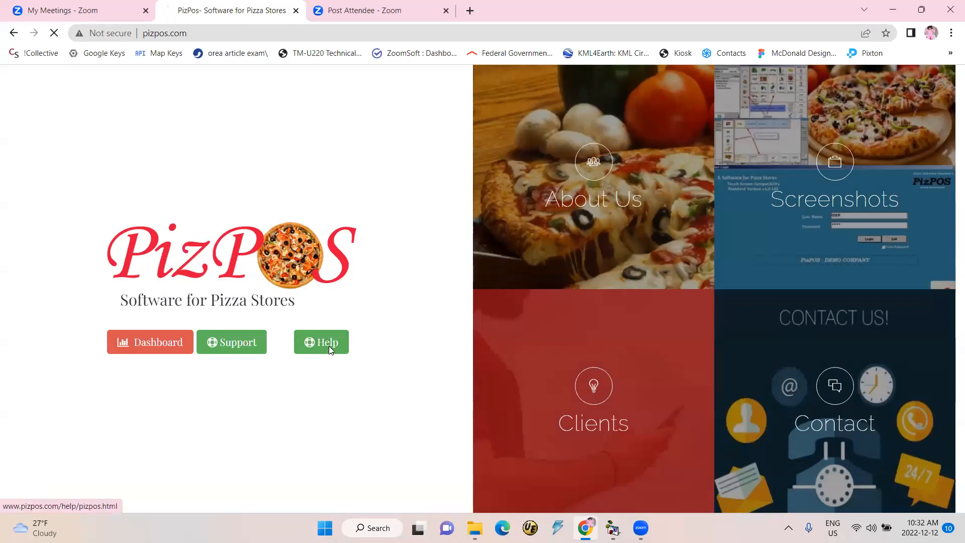
- Open the PizPOS Help page and browse its contents list
{"action": "left_click", "coordinate": [328, 344]}
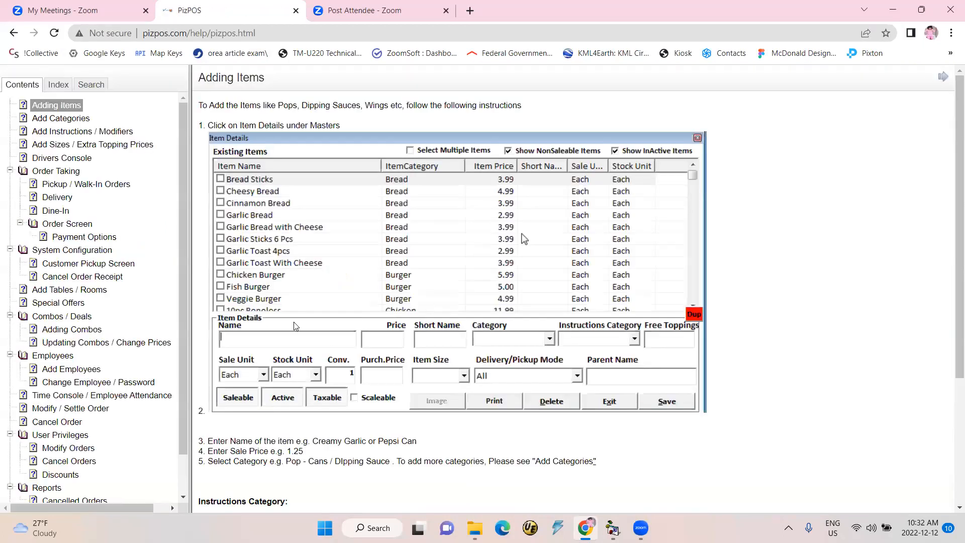
{"action": "scroll", "coordinate": [157, 273], "scroll_direction": "down", "scroll_amount": 1}
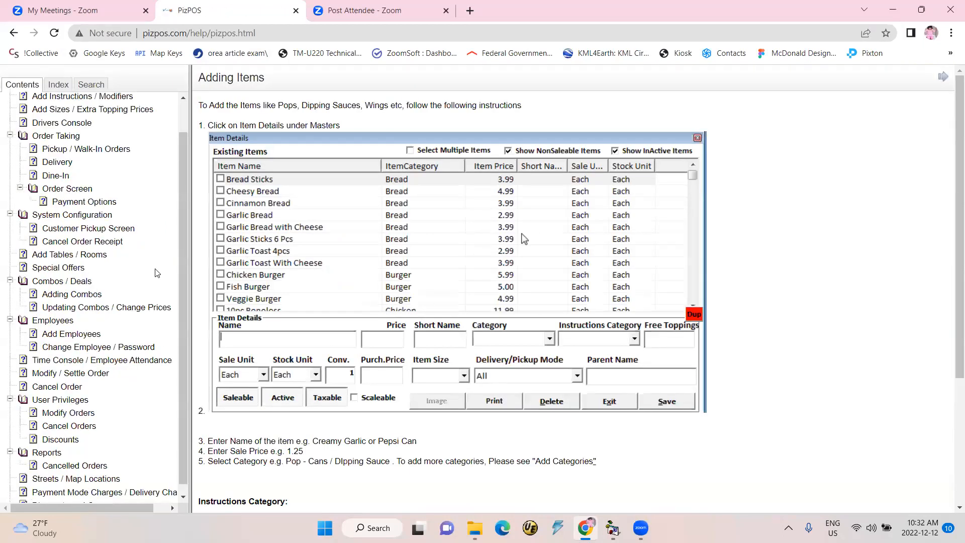
{"action": "scroll", "coordinate": [157, 273], "scroll_direction": "down", "scroll_amount": 1}
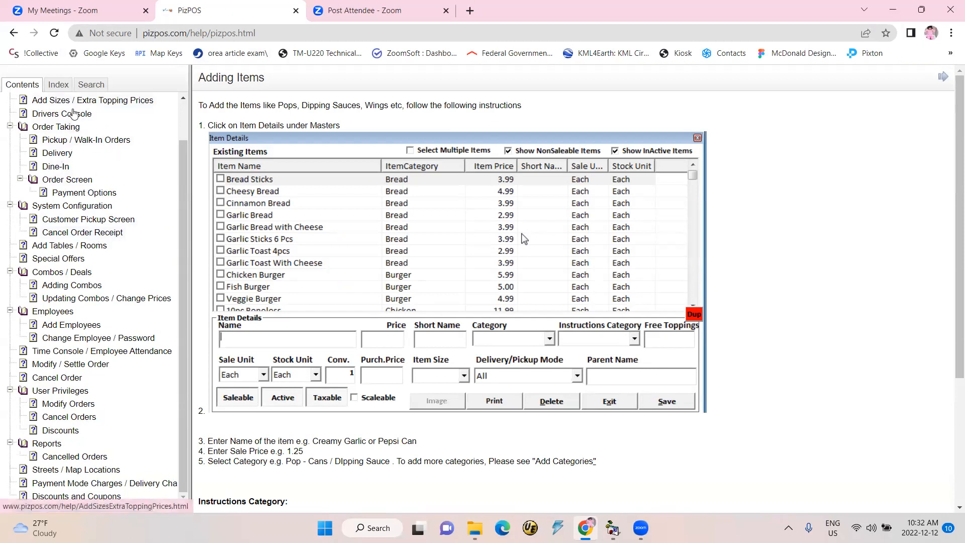
- Open the Drivers Console help topic and read through its instructions and tips
{"action": "left_click", "coordinate": [73, 113]}
{"action": "scroll", "coordinate": [420, 287], "scroll_direction": "down", "scroll_amount": 8}
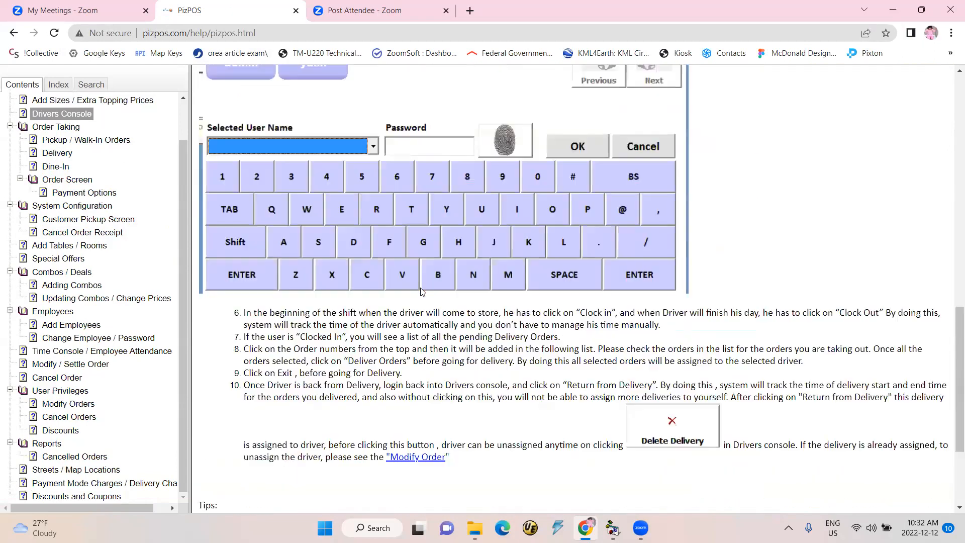
{"action": "scroll", "coordinate": [421, 291], "scroll_direction": "down", "scroll_amount": 3}
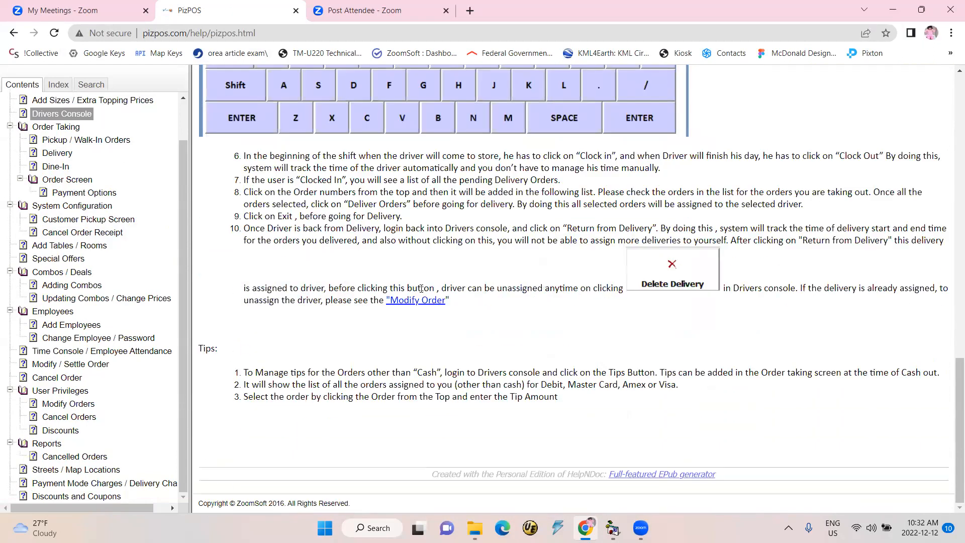
{"action": "scroll", "coordinate": [421, 288], "scroll_direction": "up", "scroll_amount": 10}
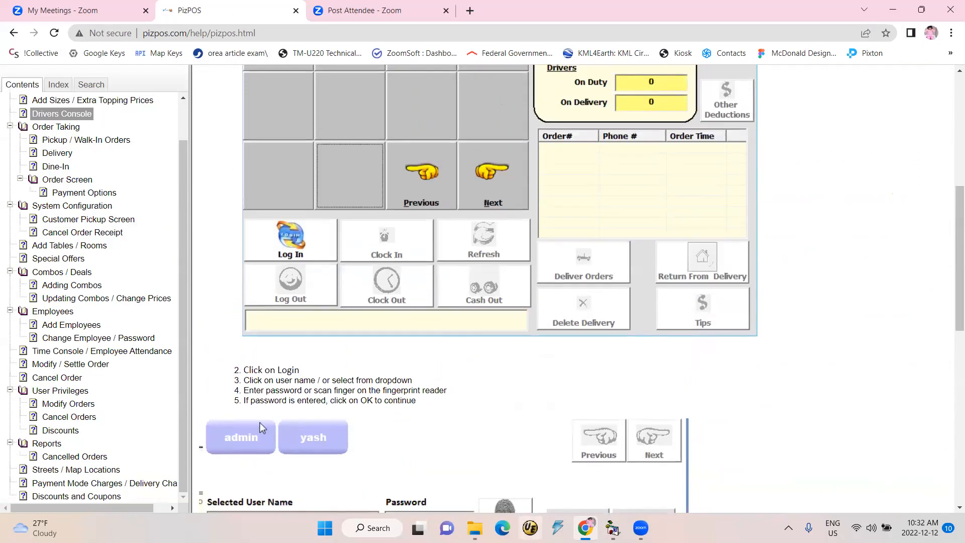
- Switch back to the PizPOS application and close the Speciality Pizzas dialog
{"action": "mouse_move", "coordinate": [613, 527]}
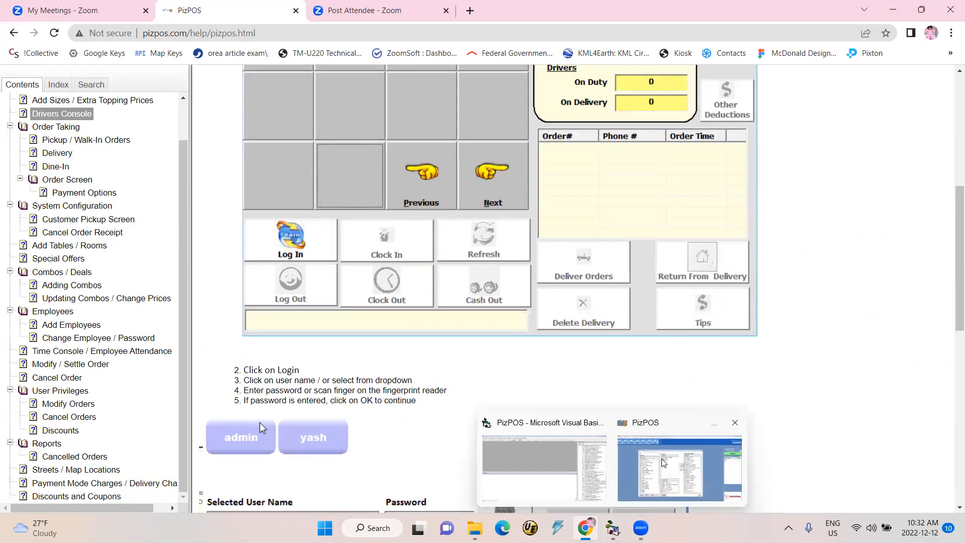
{"action": "left_click", "coordinate": [661, 460]}
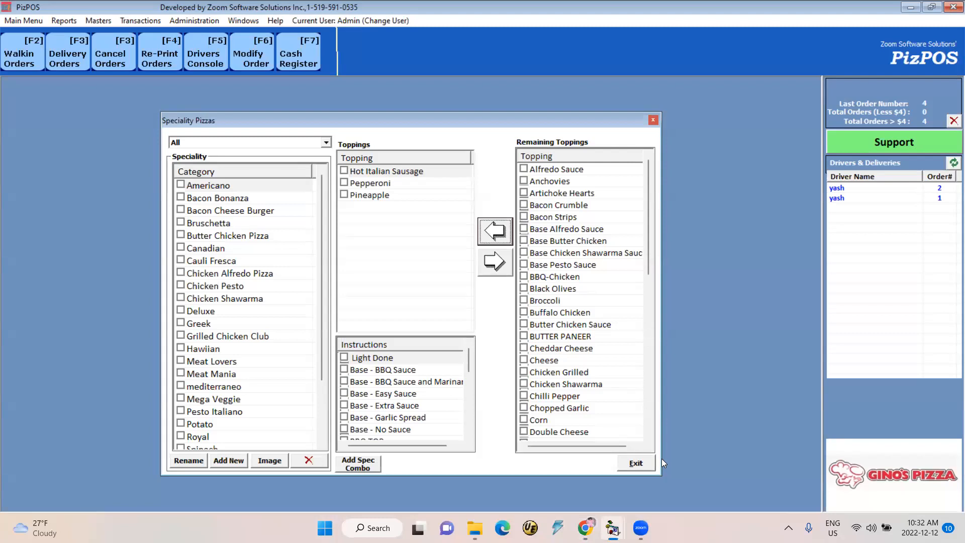
{"action": "left_click", "coordinate": [651, 121]}
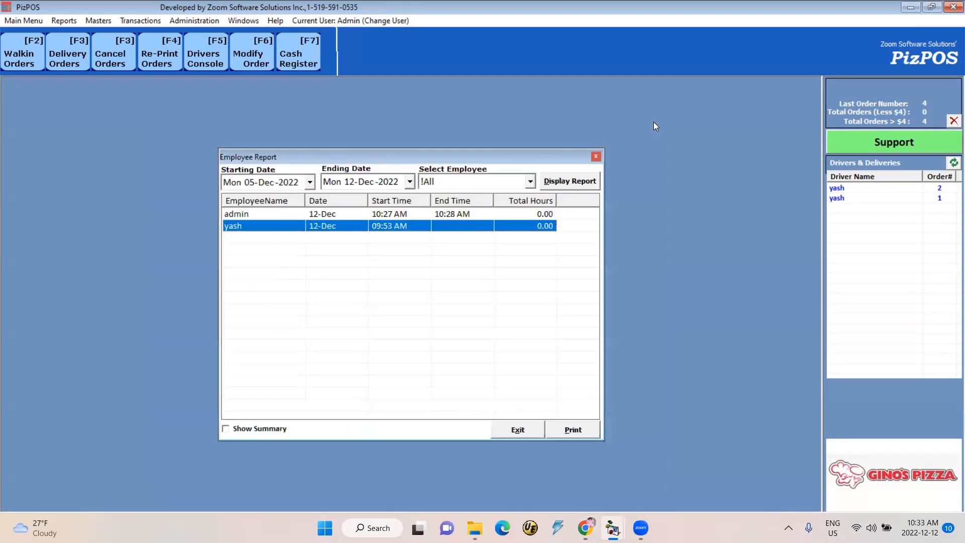